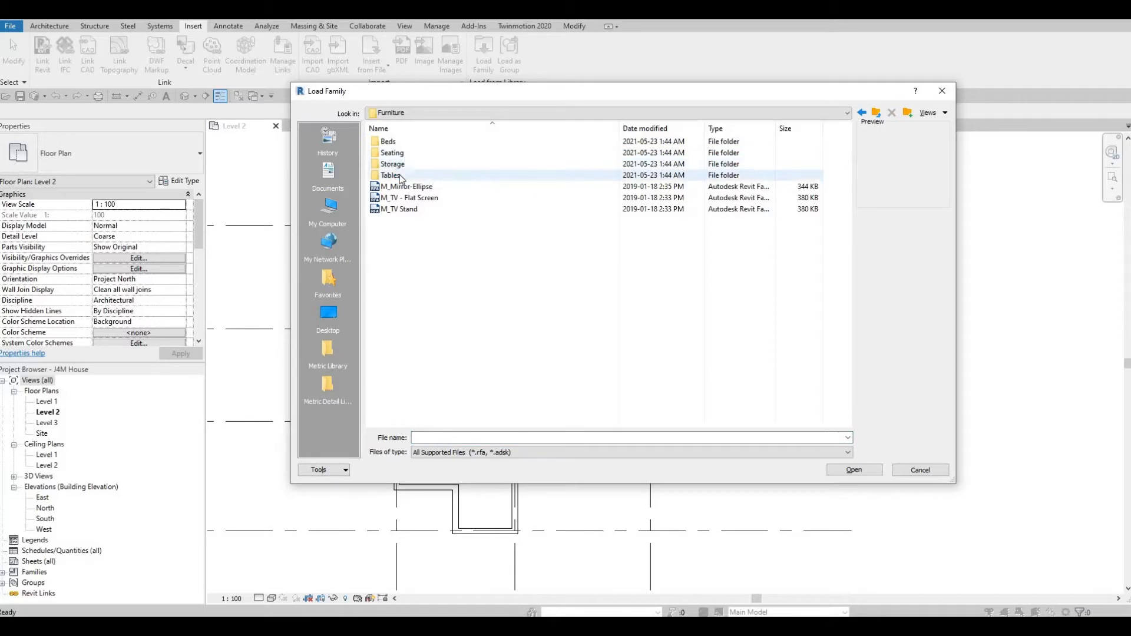
Load the M_Table-Night Stand family from the Furniture library's Tables folder
double_click(396, 176)
left_click(417, 233)
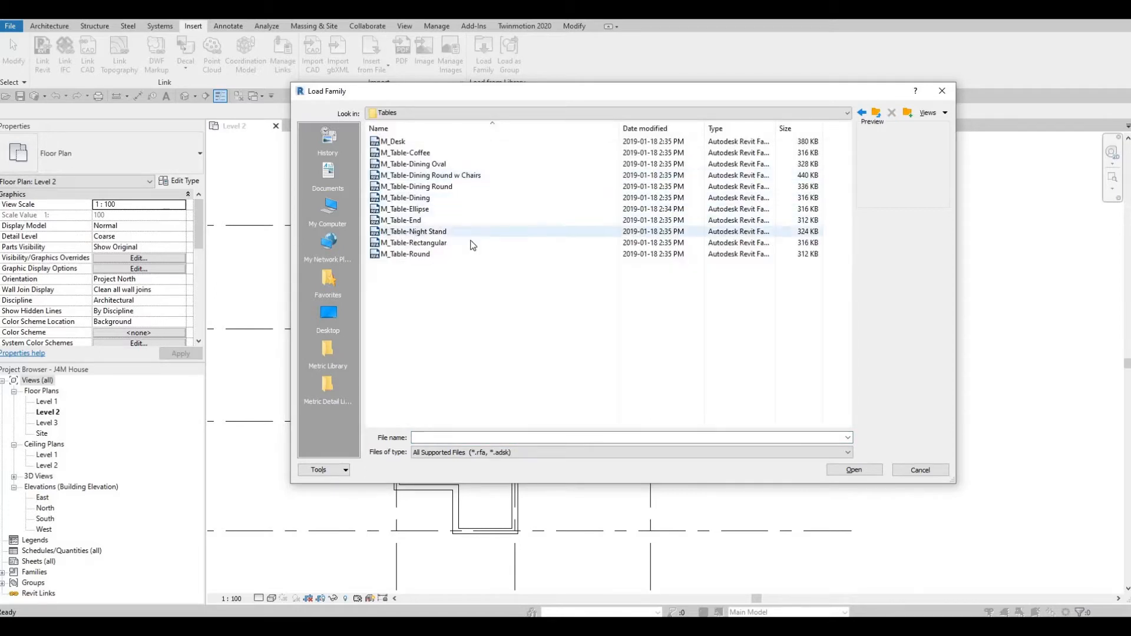
left_click(853, 470)
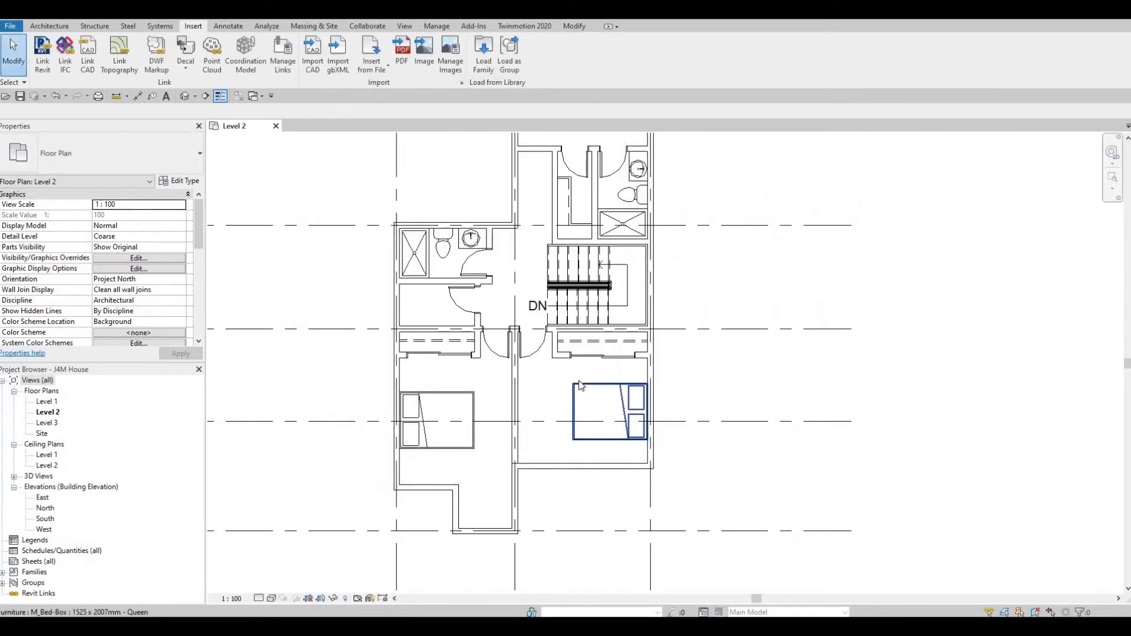
Place an M_Table-Night Stand component on each side of the bed in the bedroom below the stairs, against the exterior wall
key("c")
key("m")
scroll(636, 372, "up", 5)
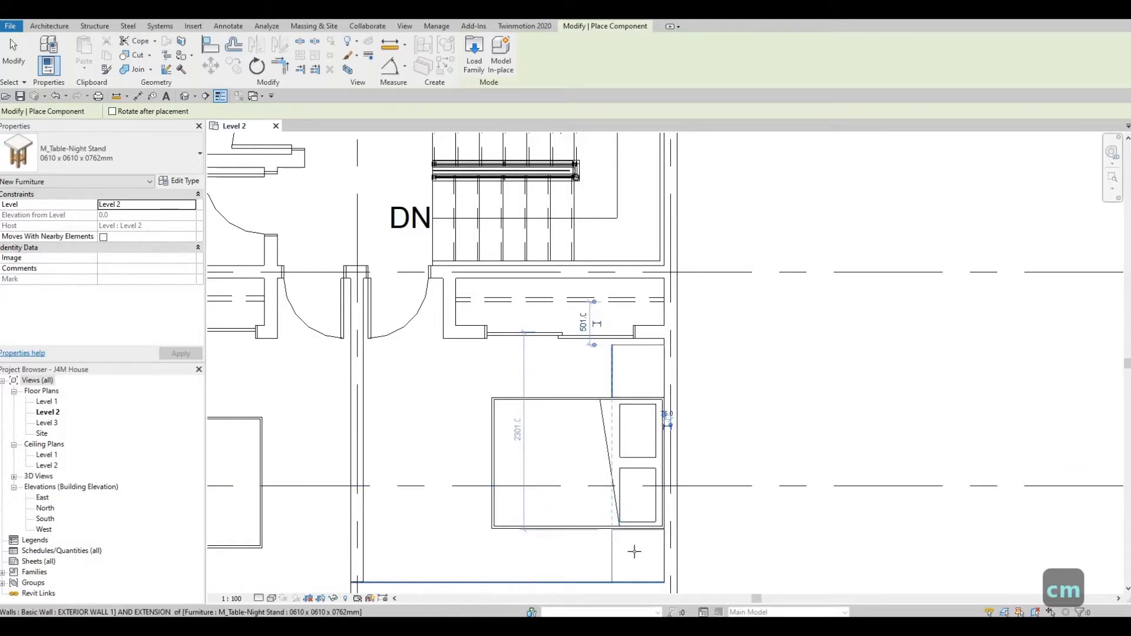
scroll(636, 553, "up", 2)
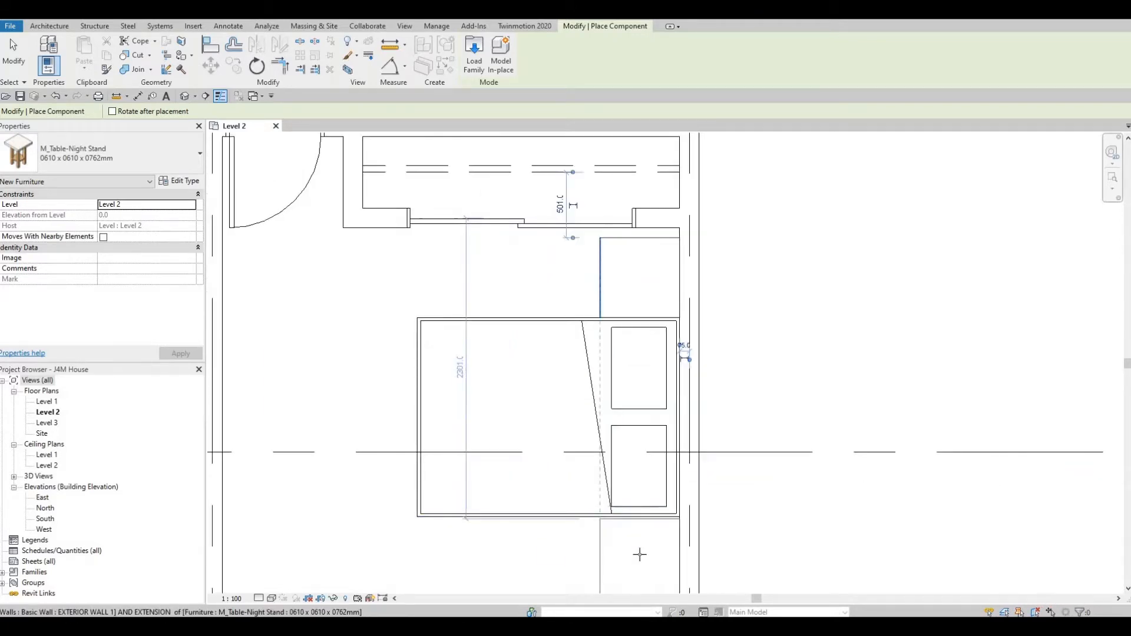
scroll(619, 496, "down", 2)
Place a night stand on each side of the bed in the neighbouring west bedroom, against the exterior wall
middle_click_drag(439, 454, 755, 450)
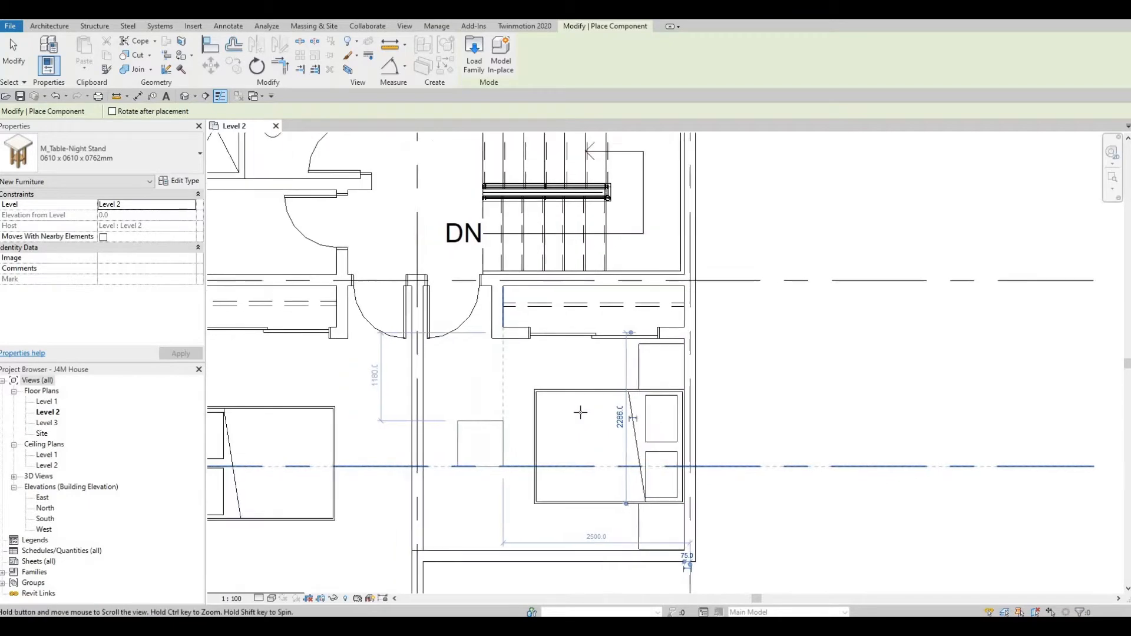
scroll(576, 422, "down", 1)
scroll(543, 405, "up", 3)
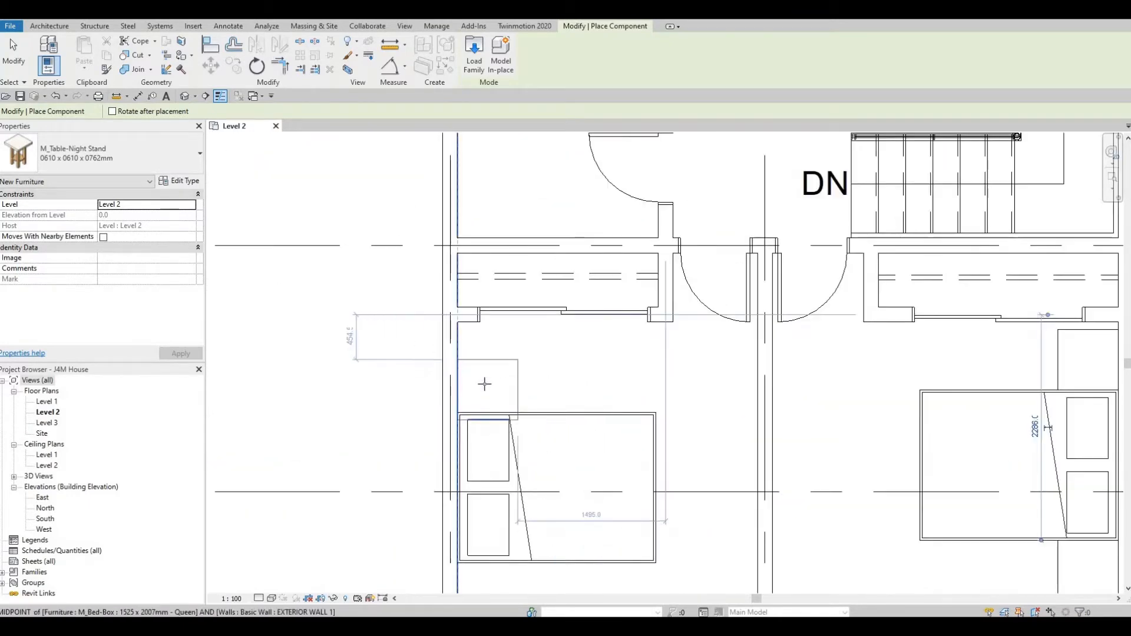
left_click(457, 360)
scroll(490, 418, "down", 2)
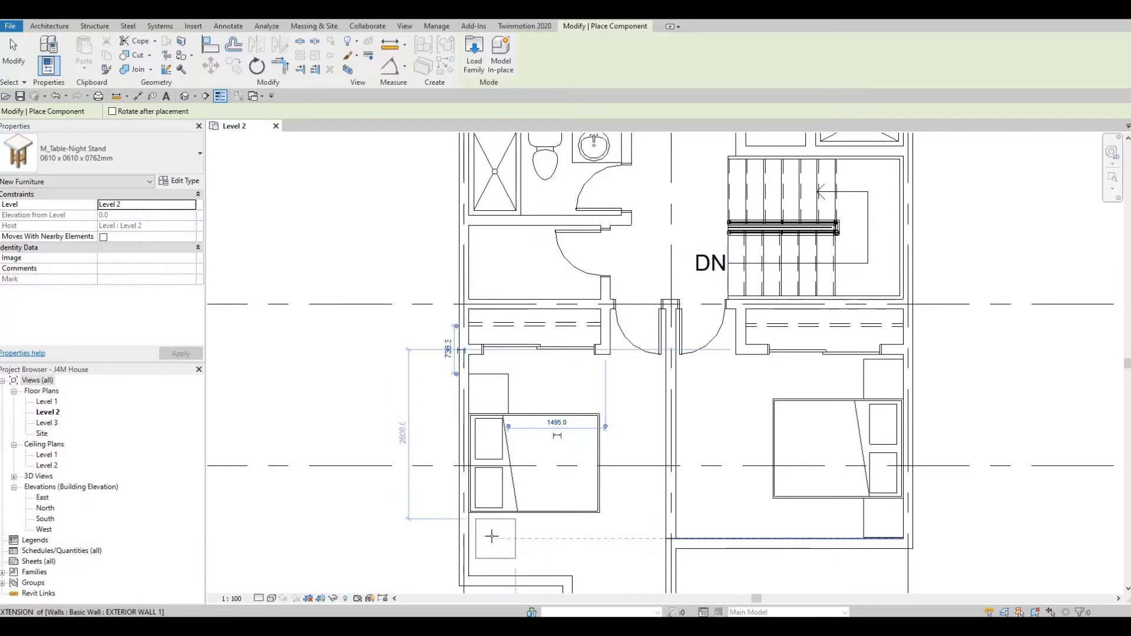
left_click(488, 537)
scroll(530, 384, "down", 2)
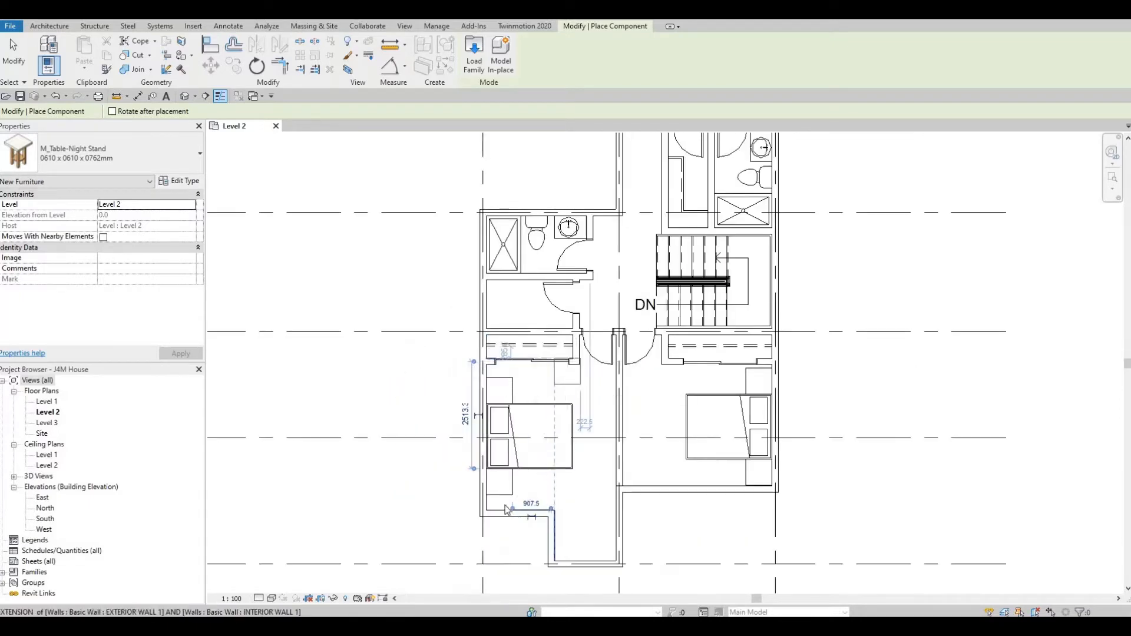
Place a night stand on each side of the bed in the north bedroom and end component placement
middle_click_drag(665, 252, 601, 394)
scroll(708, 224, "up", 4)
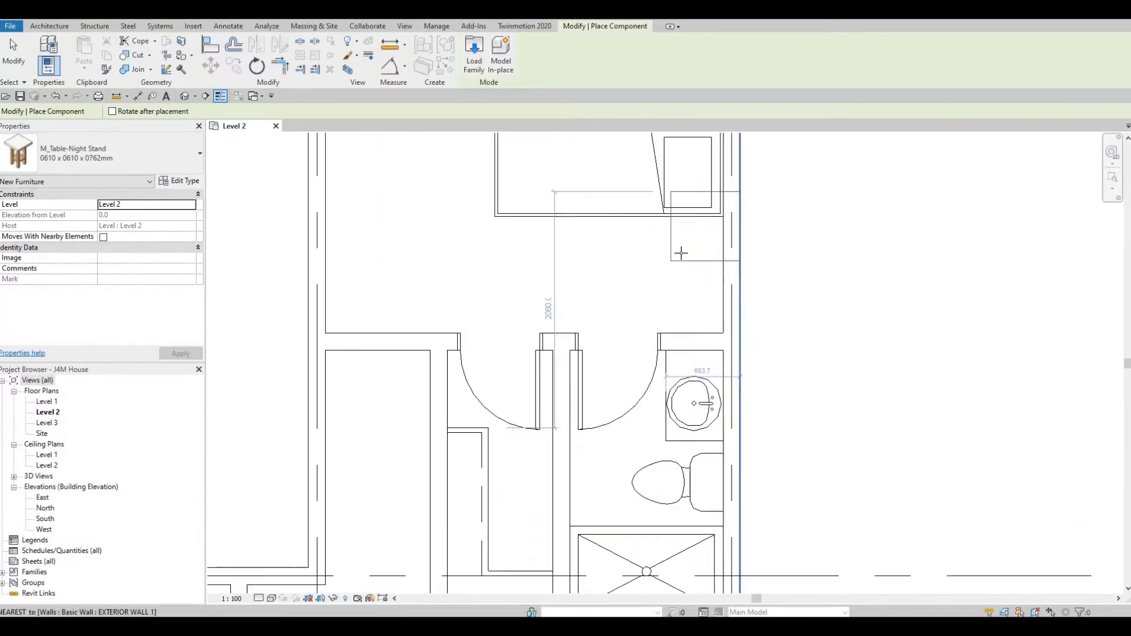
left_click(682, 250)
middle_click_drag(659, 232, 652, 436)
scroll(650, 427, "down", 1)
left_click(664, 279)
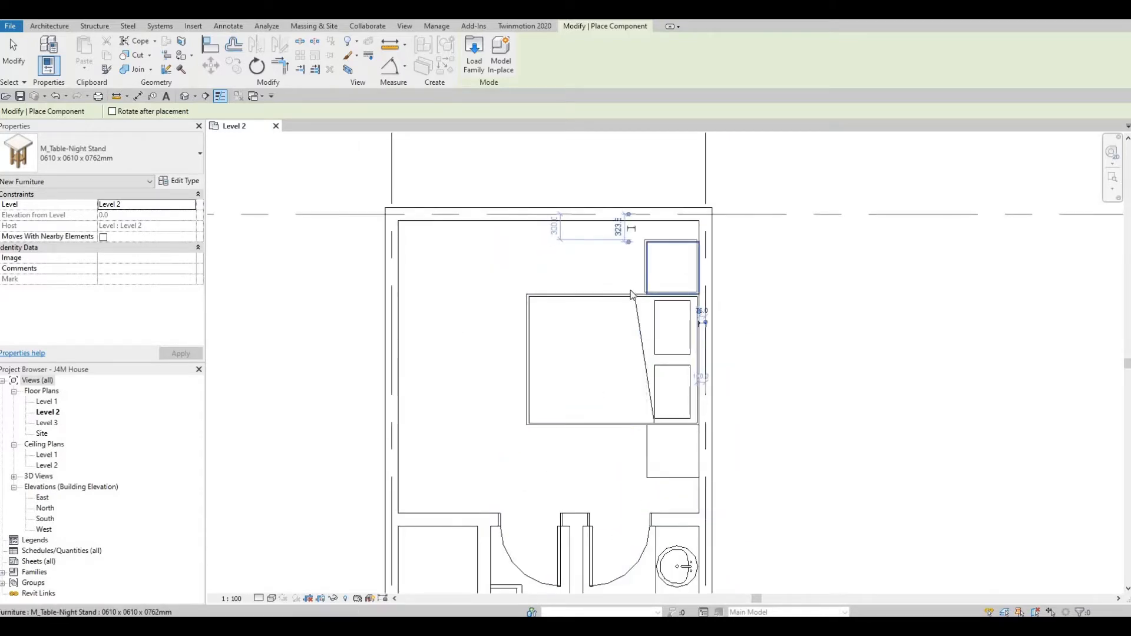
key("Escape")
key("Escape")
key("Escape")
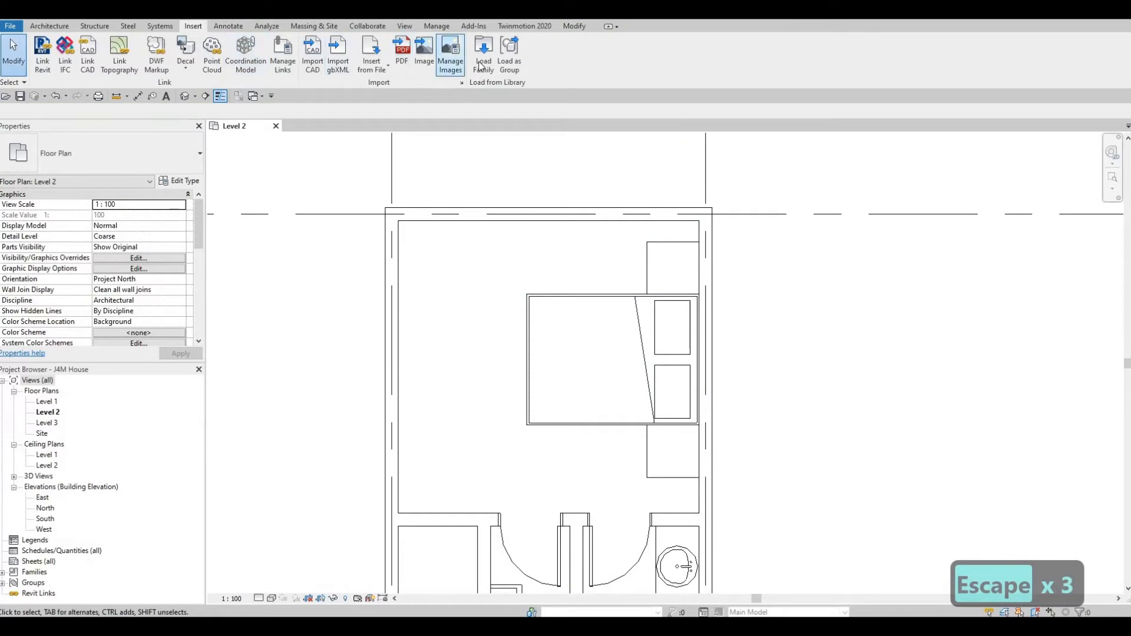
Load the M_Table Lamp - Hemispheric family from the metric library's Lighting, Architectural, Internal folder
left_click(482, 66)
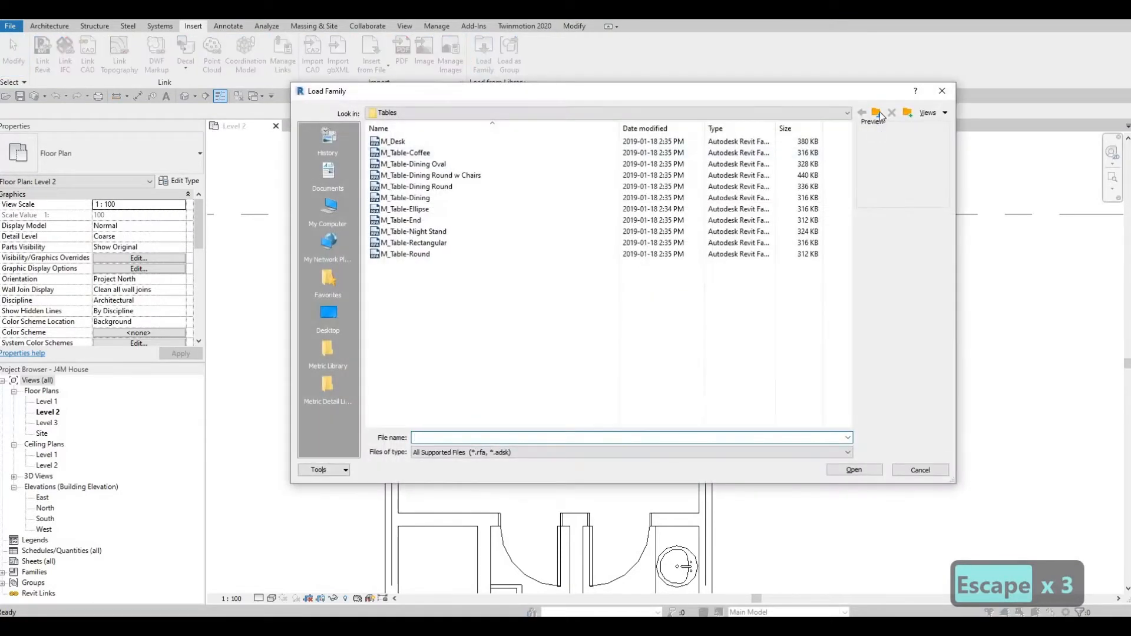
left_click(877, 113)
left_click(328, 351)
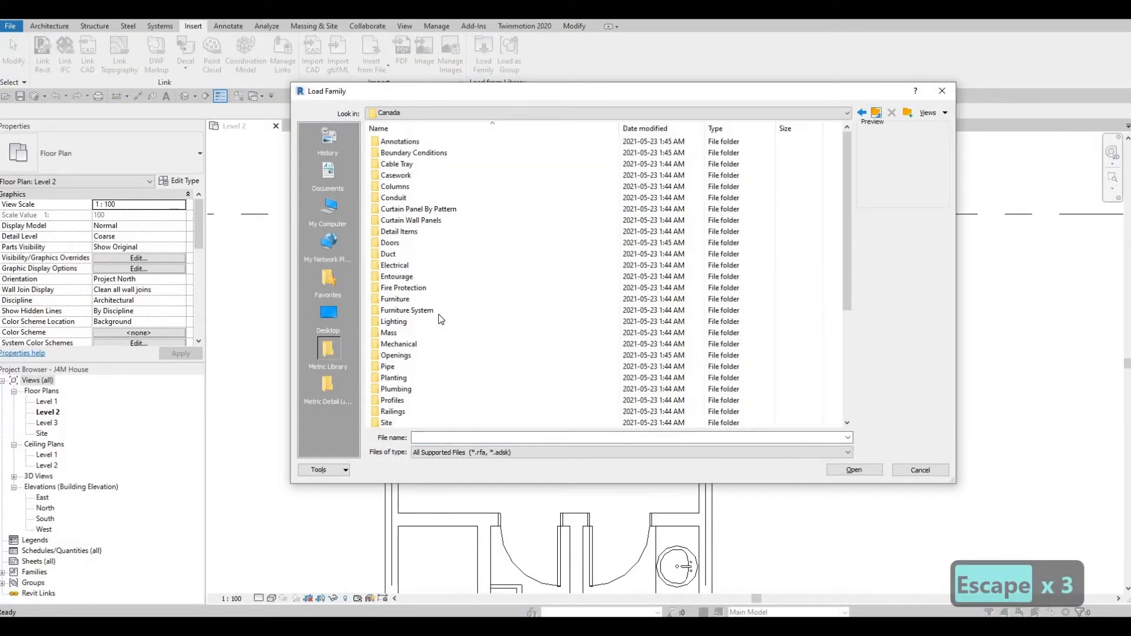
double_click(408, 148)
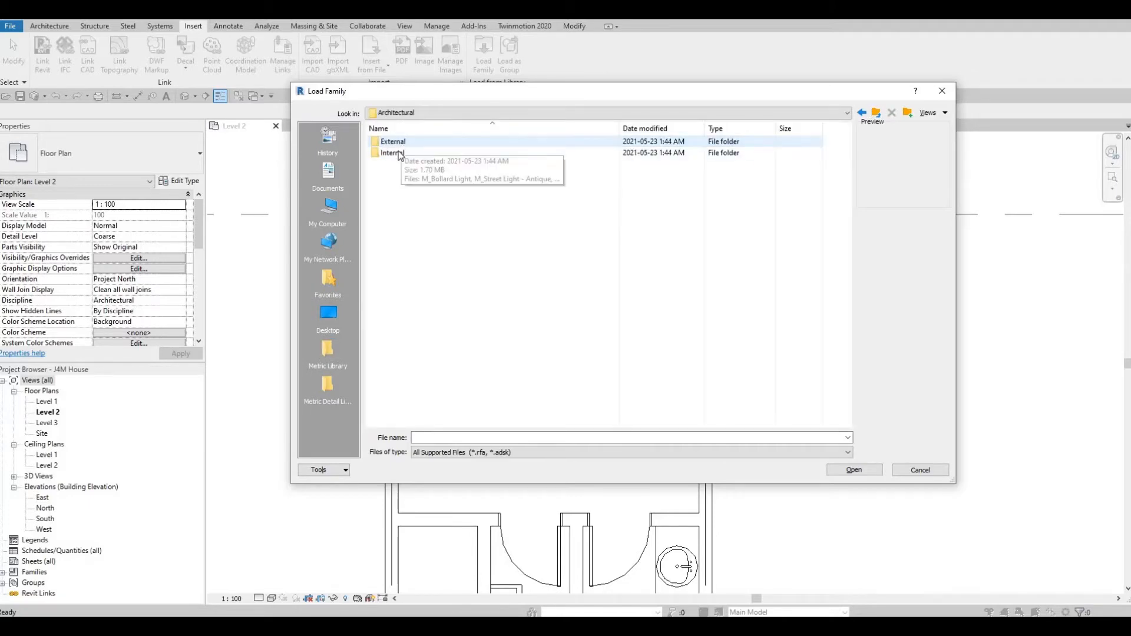
double_click(395, 153)
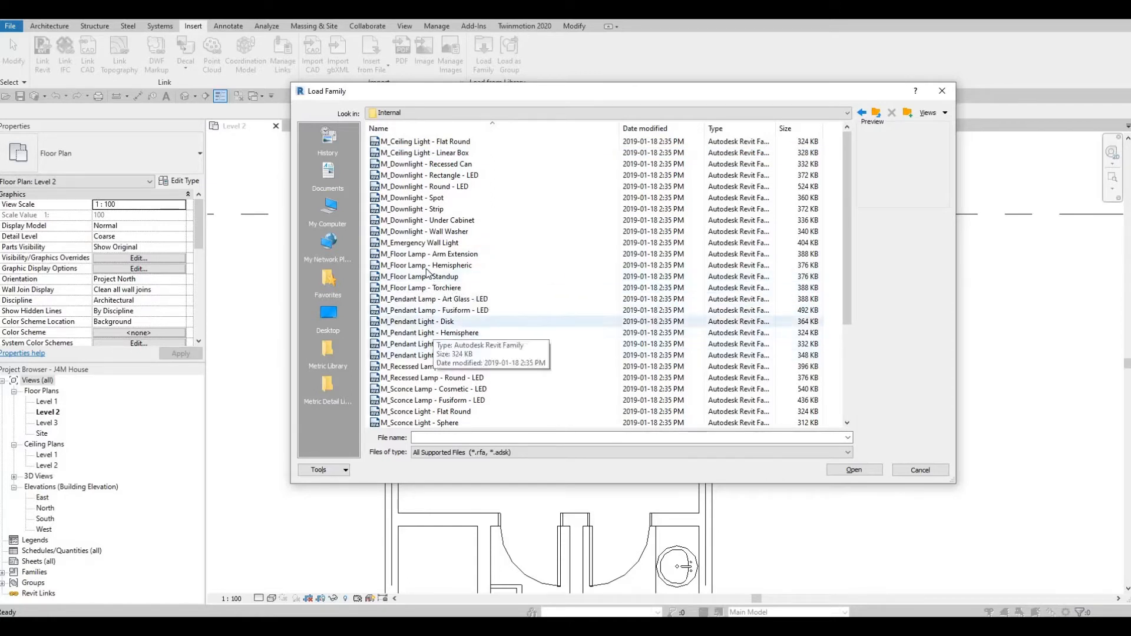
scroll(431, 331, "down", 3)
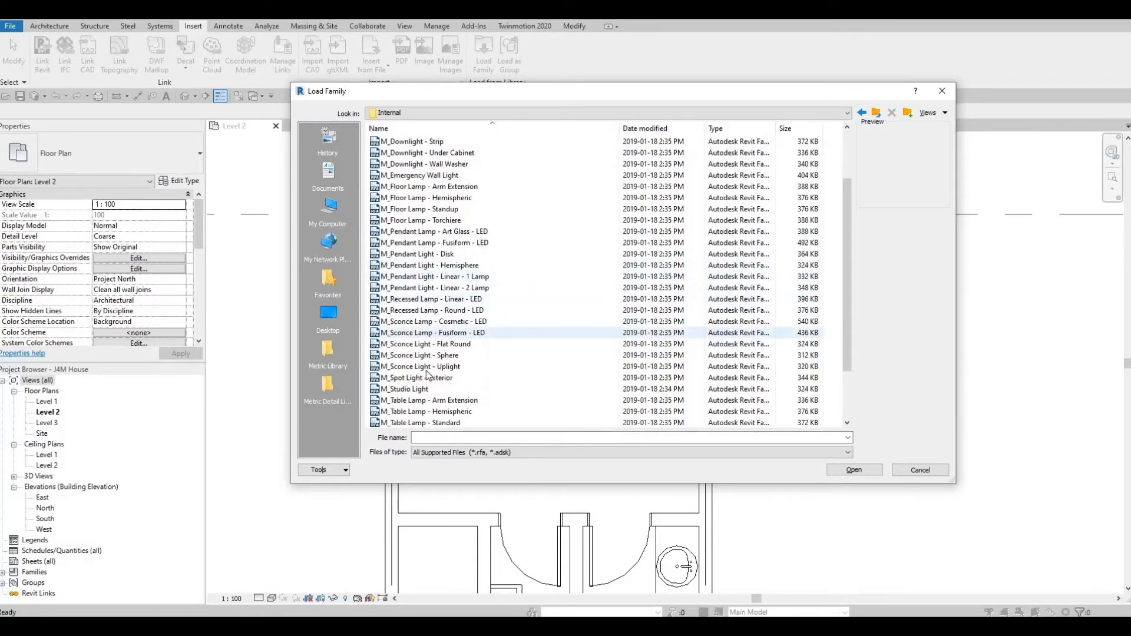
left_click(413, 378)
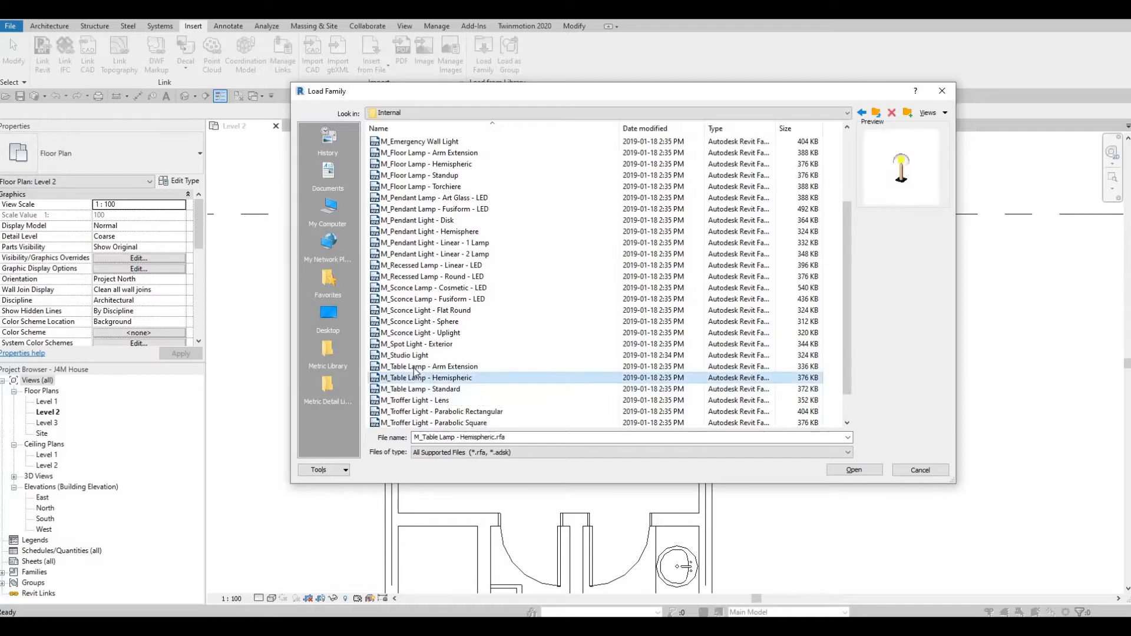
left_click(857, 470)
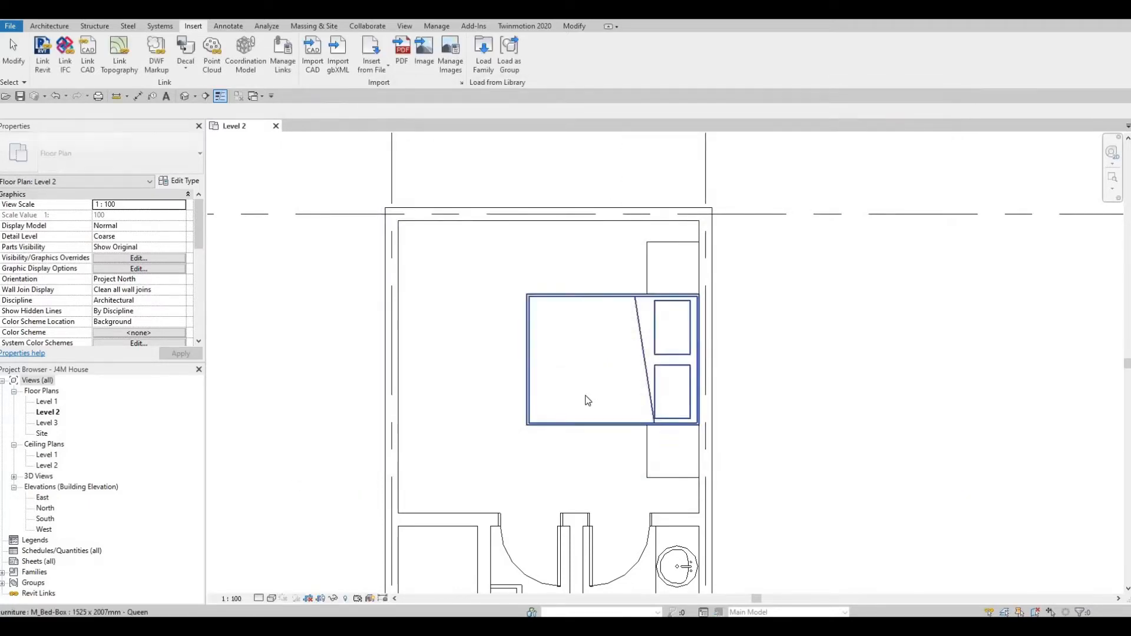
Place a 60W - 120V hemispheric table lamp on the upper night stand in the north bedroom
key("m")
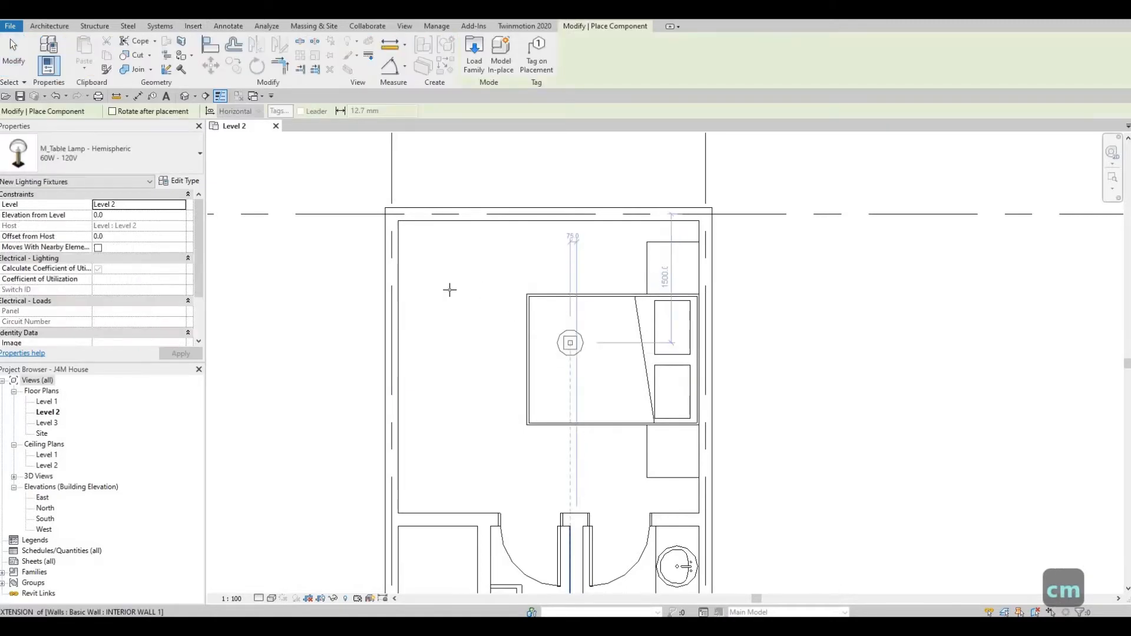
scroll(675, 256, "up", 3)
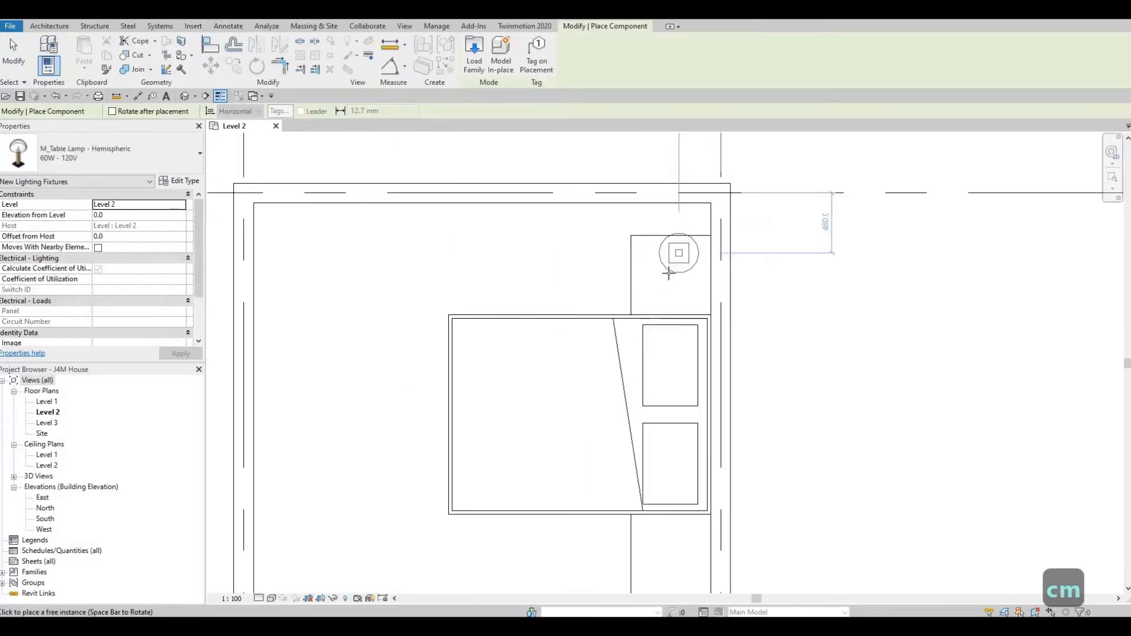
left_click(636, 279)
key("Escape")
key("Escape")
key("Escape")
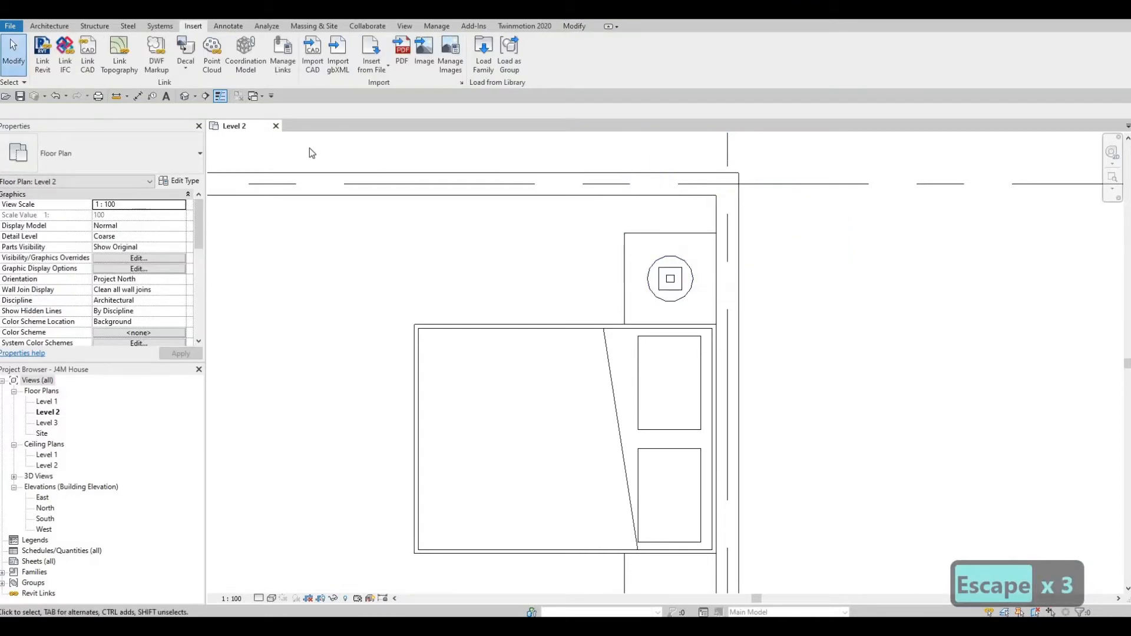
Draw a vertical building section from the north bedroom's bed to just beyond the upper exterior wall
left_click(206, 96)
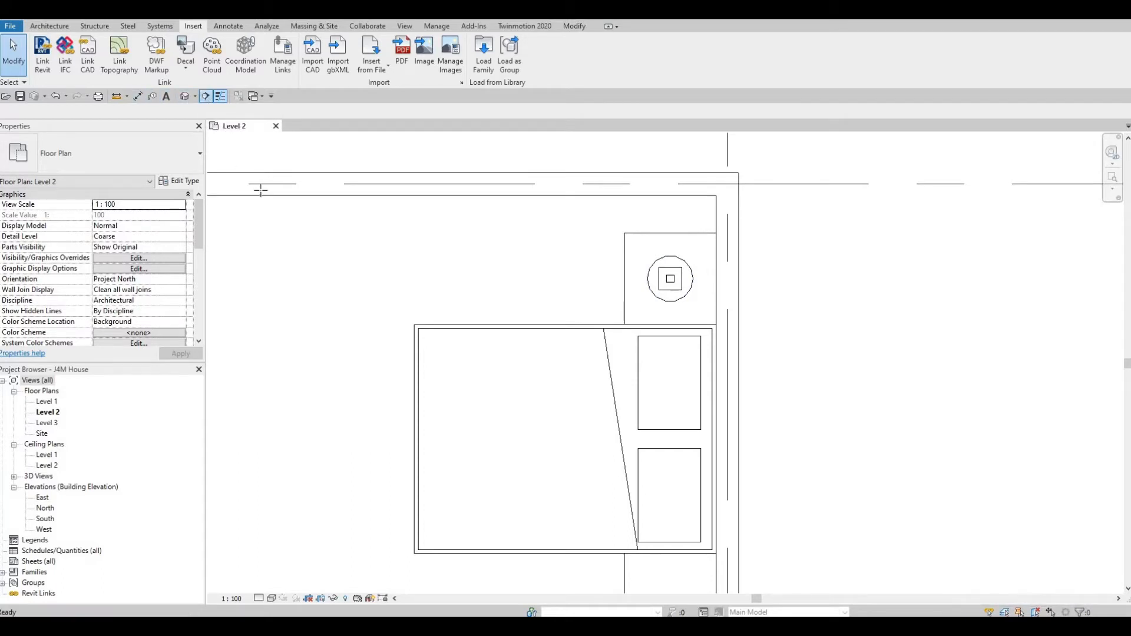
left_click(553, 392)
middle_click_drag(553, 174, 552, 266)
scroll(553, 264, "down", 1)
left_click(548, 223)
scroll(545, 235, "down", 1)
key("Escape")
key("Escape")
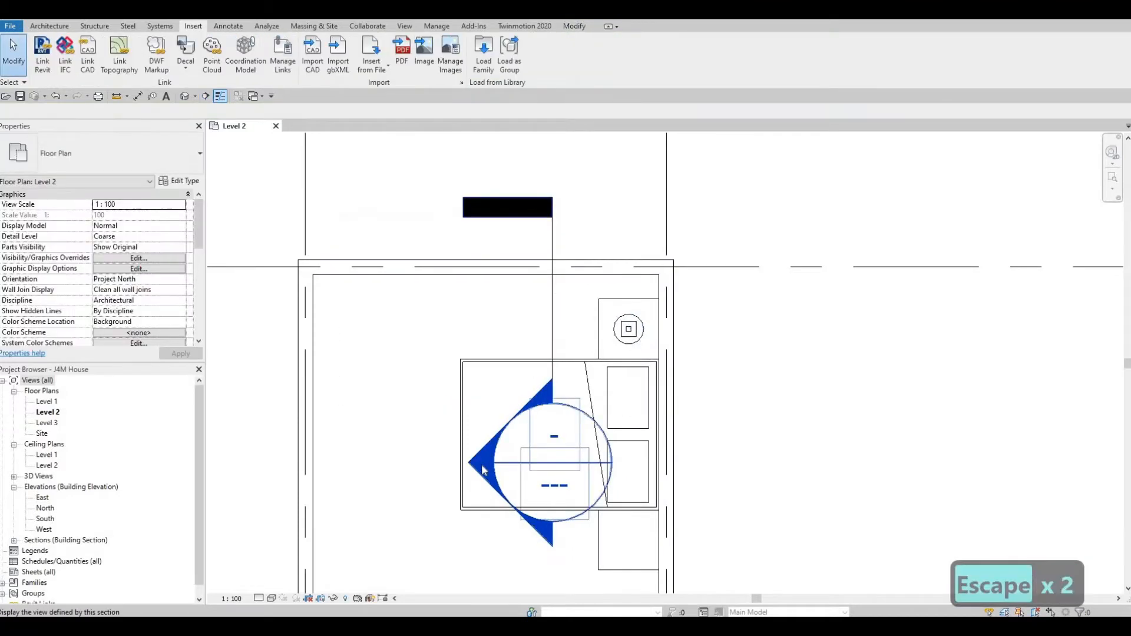
Flip the section to look toward the night stand and lamp, and open its section view
left_click(553, 313)
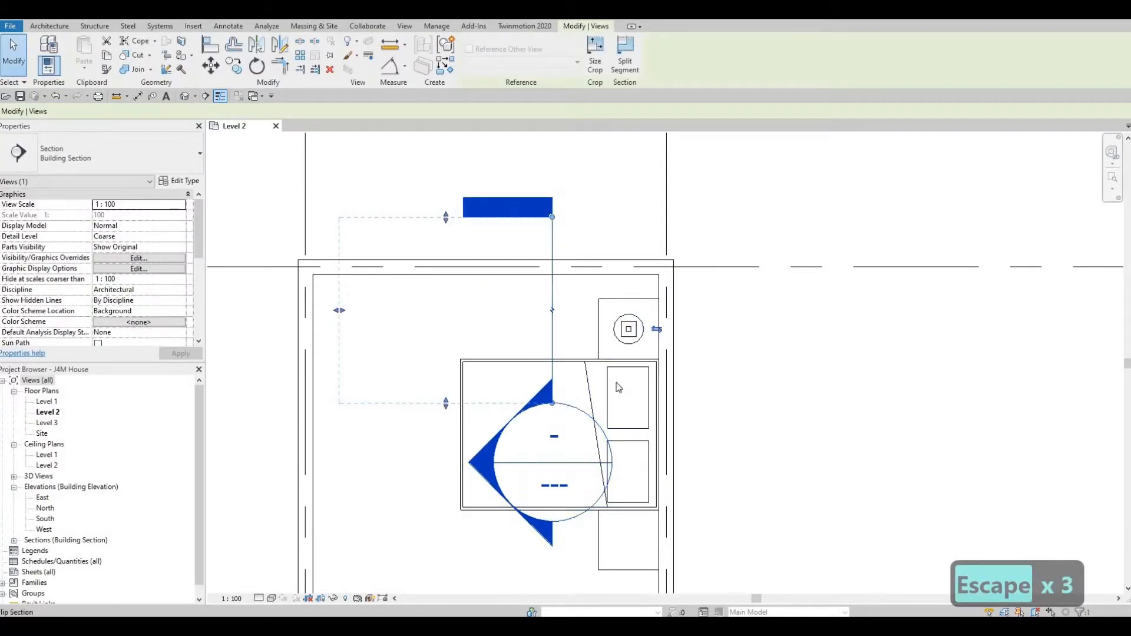
left_click(657, 329)
key("Escape")
key("Escape")
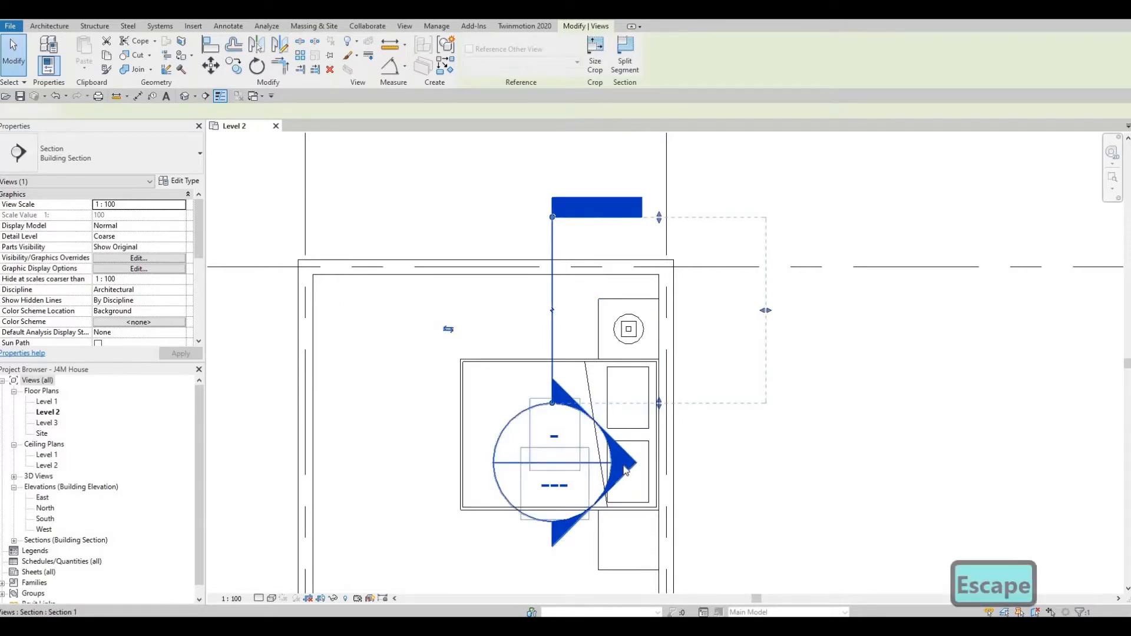
double_click(624, 456)
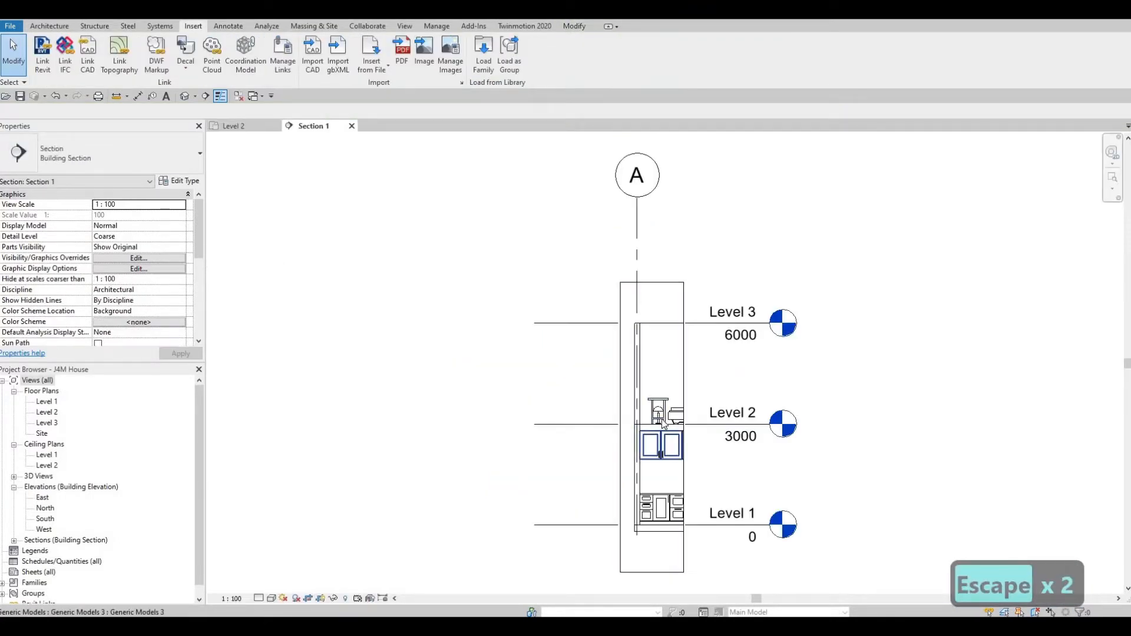
Align the table lamp's base with the top surface of the night stand in the section view
scroll(655, 365, "up", 3)
scroll(655, 365, "up", 3)
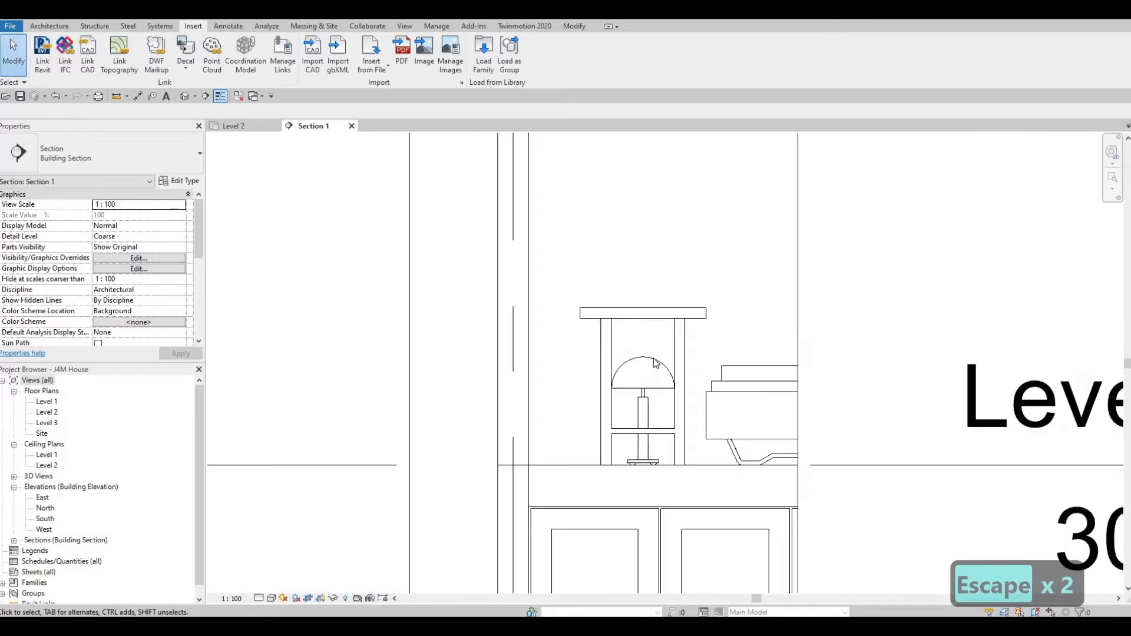
key("a")
key("l")
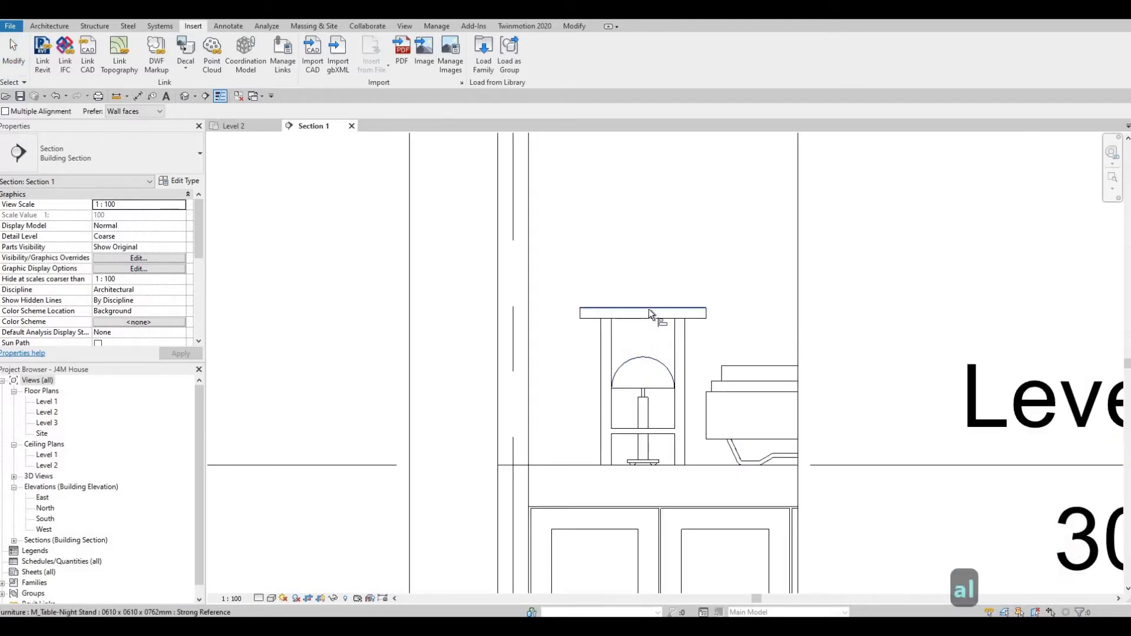
left_click(649, 465)
scroll(652, 465, "up", 3)
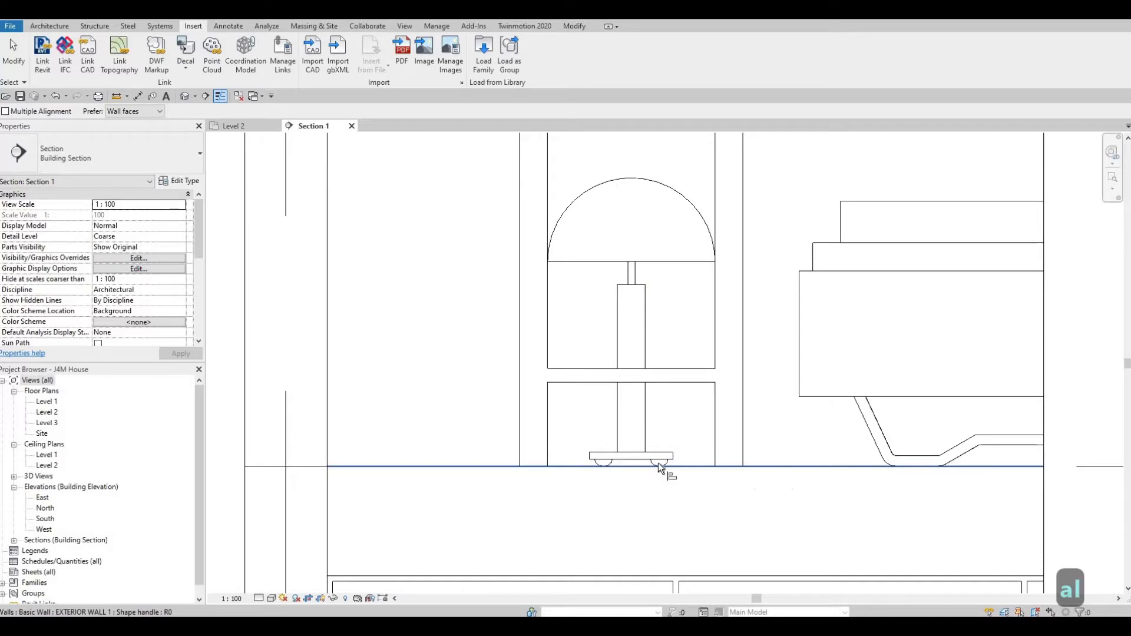
scroll(659, 465, "up", 2)
scroll(631, 367, "down", 5)
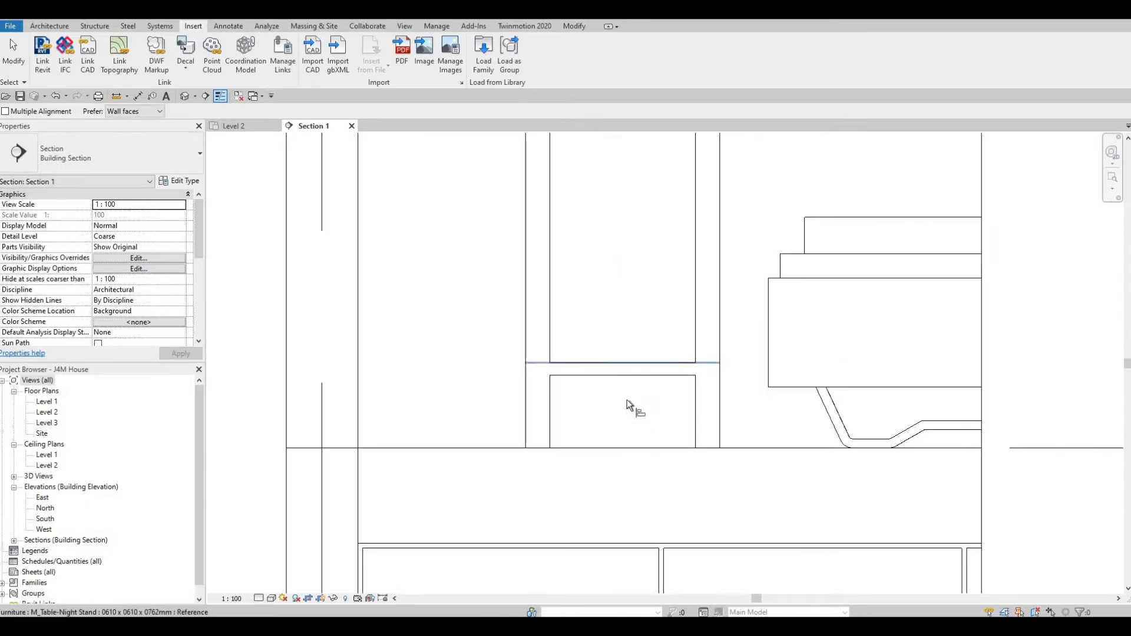
key("Escape")
key("Escape")
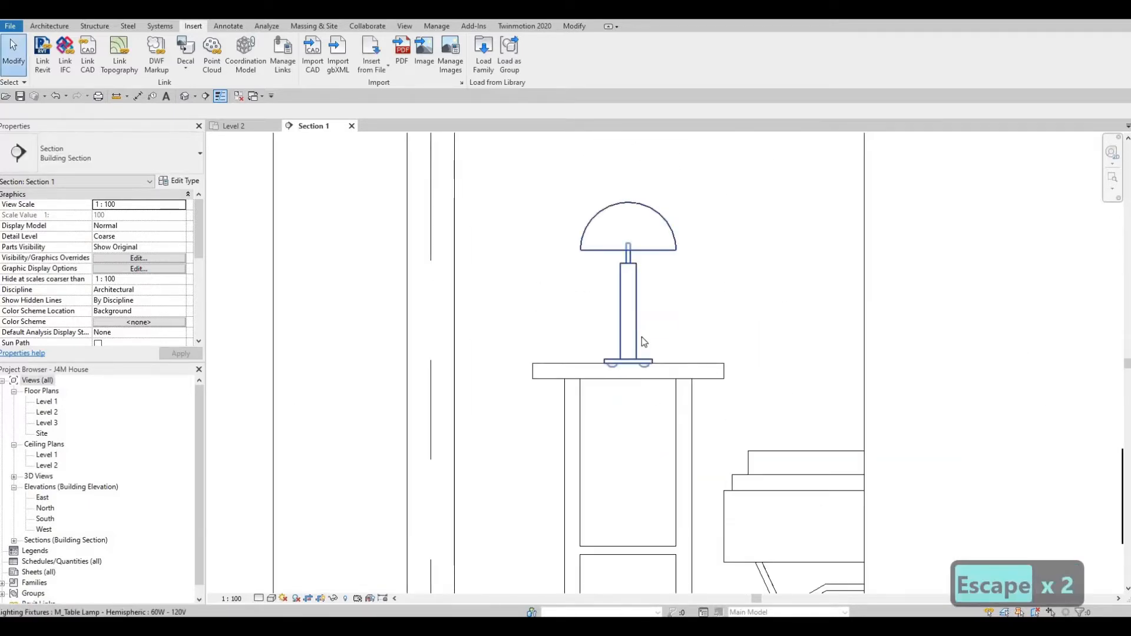
Nudge the table lamp upward until its feet clear the night stand's top, at an elevation of about 763.7 from Level 2
left_click(641, 341)
scroll(641, 401, "up", 4)
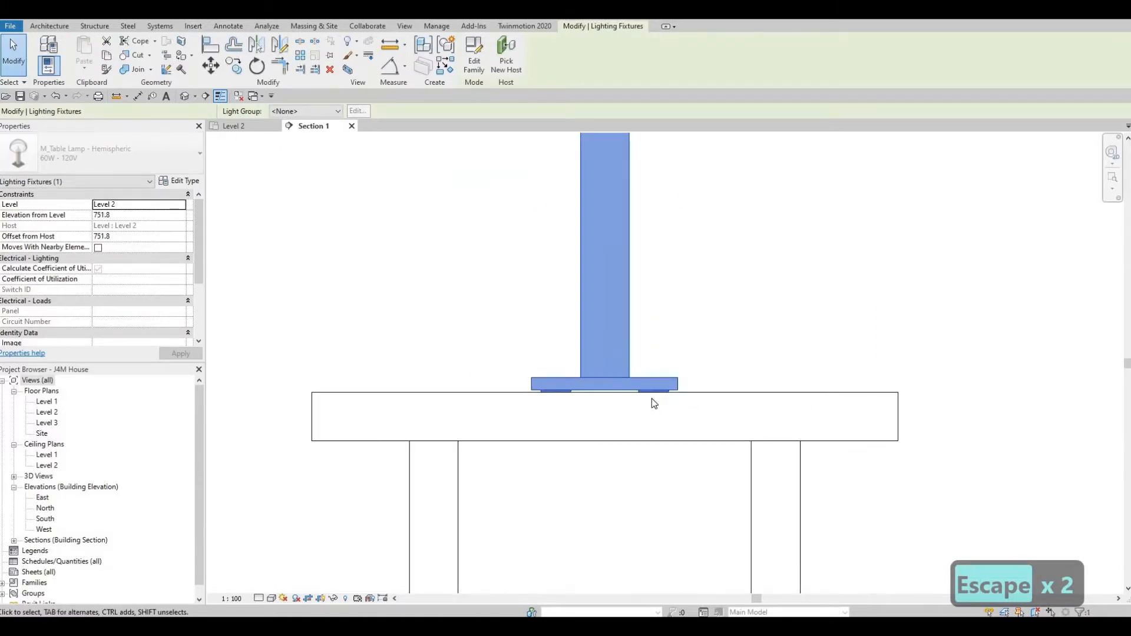
key("Up")
key("Up")
key("Up")
key("Up")
key("Up")
key("Up")
key("Down")
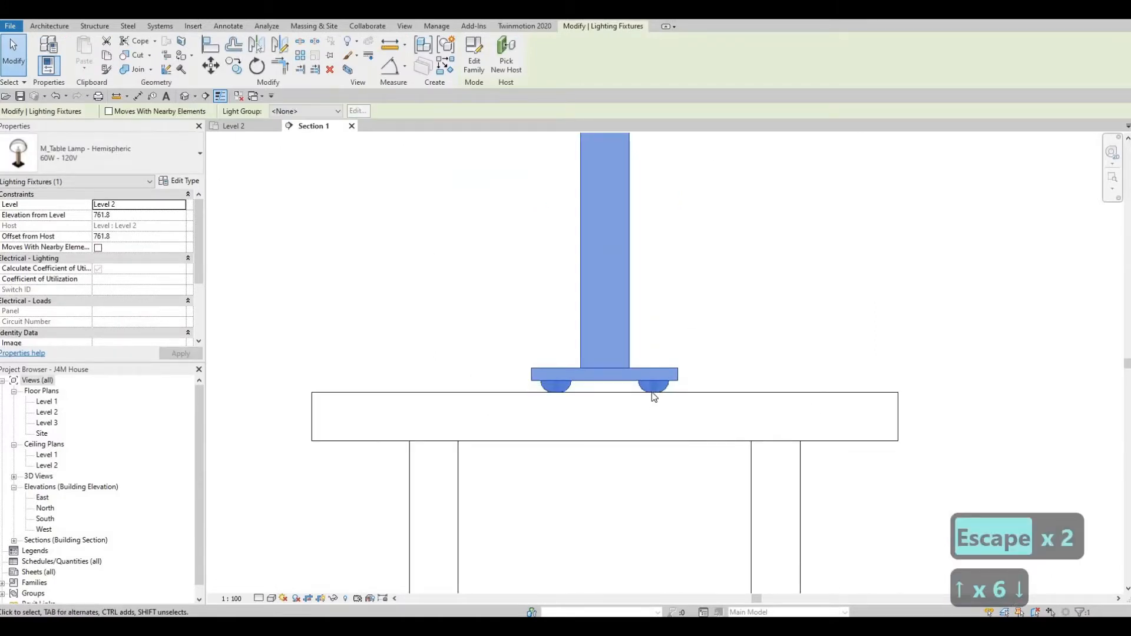
scroll(651, 394, "up", 3)
key("Up")
key("Up")
key("Up")
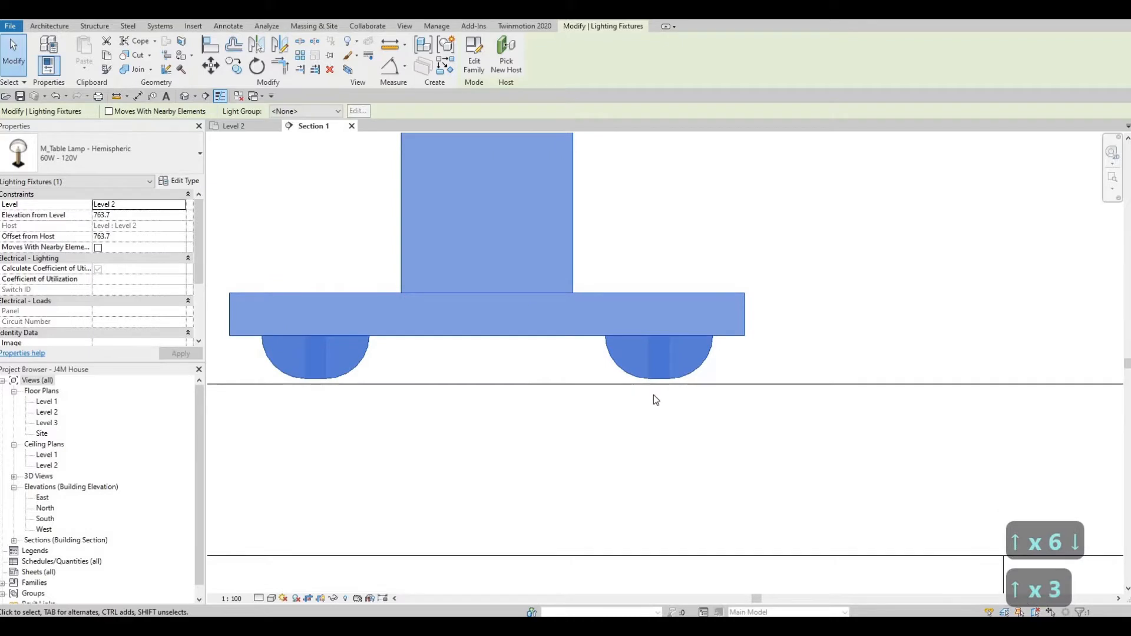
key("Escape")
key("Escape")
Align the bottom of the table lamp's feet with the night stand's top surface
key("a")
key("l")
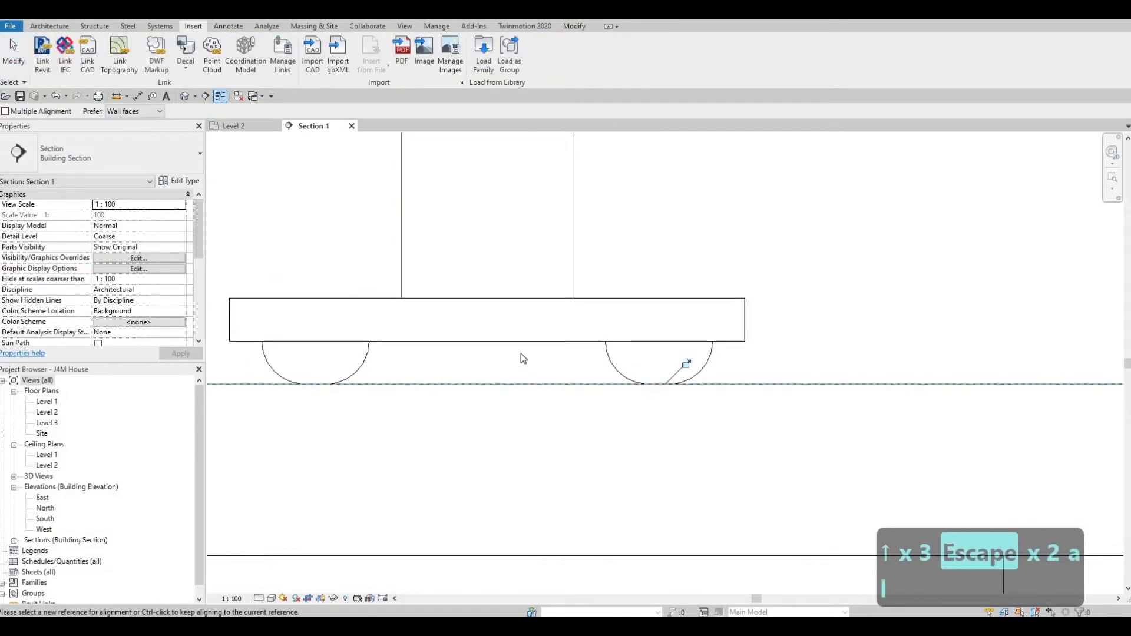
Leave the alignment and inspect the table lamp's elevation from Level 2 in the section view
scroll(518, 352, "down", 3)
key("Escape")
key("Escape")
key("Escape")
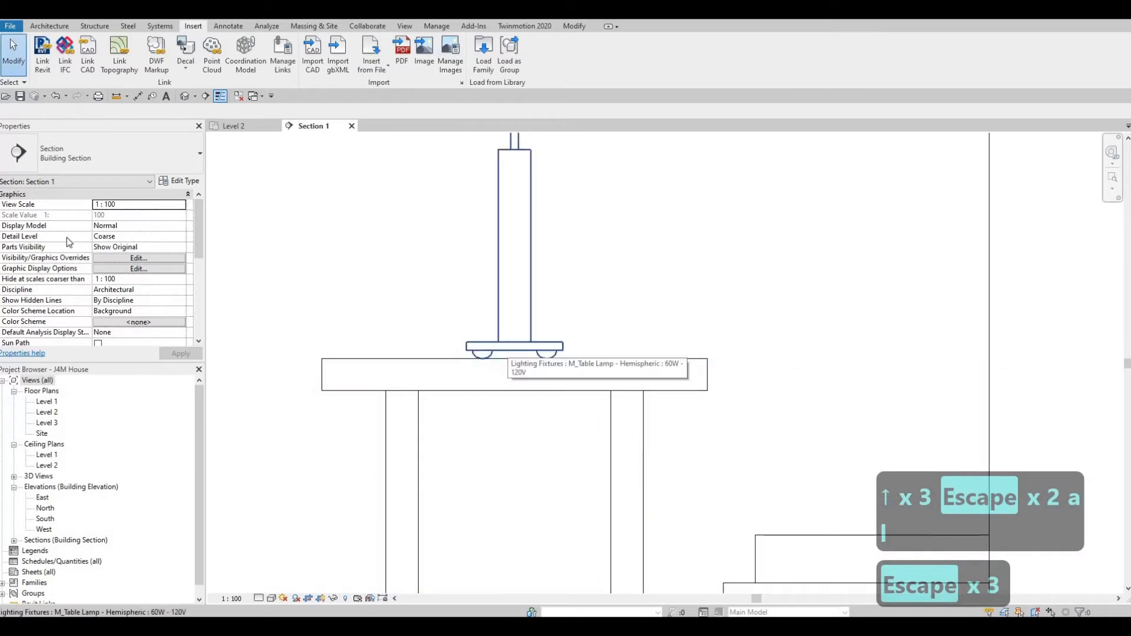
left_click(507, 348)
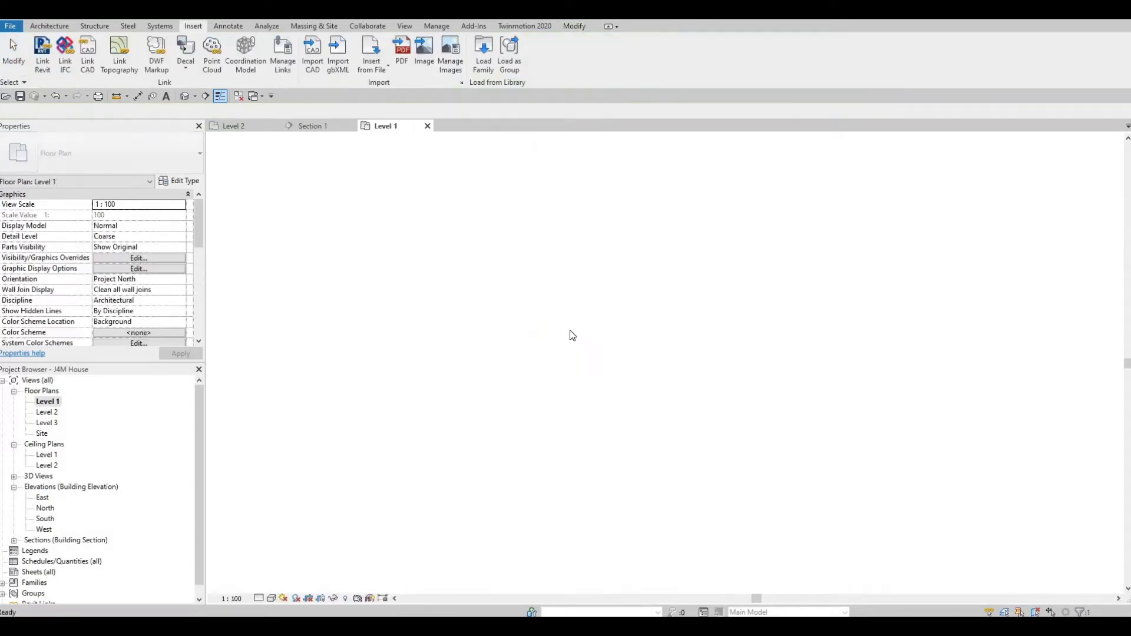
Delete the Section 1 marker from the Level 1 floor plan, accepting the removal of its view
key("Escape")
key("Escape")
key("Escape")
scroll(664, 309, "up", 5)
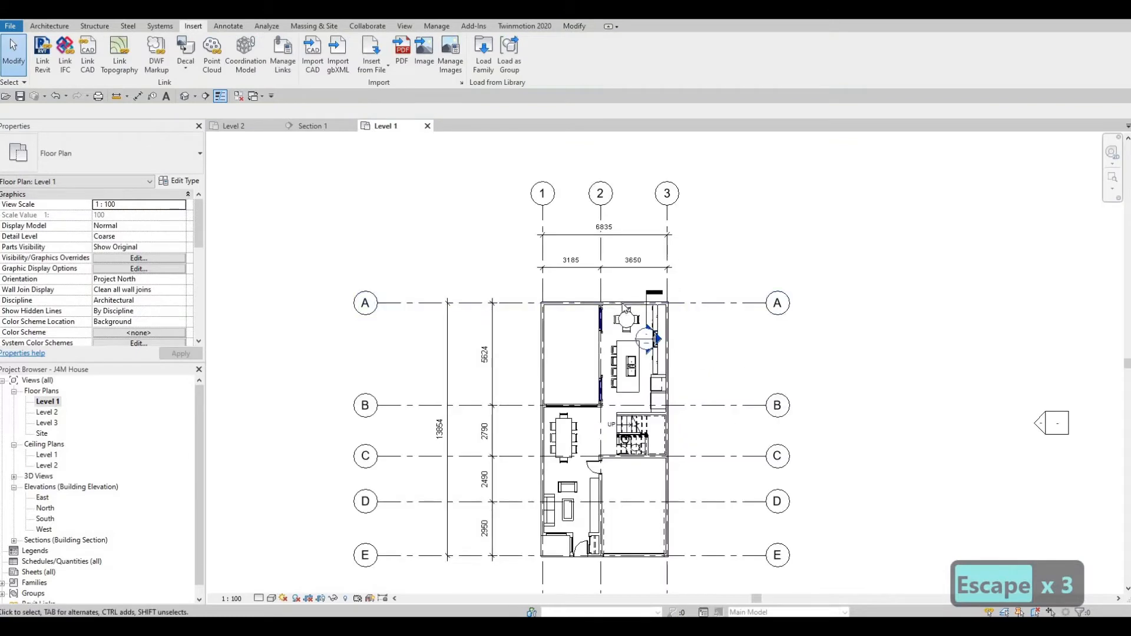
key("Escape")
left_click(622, 309)
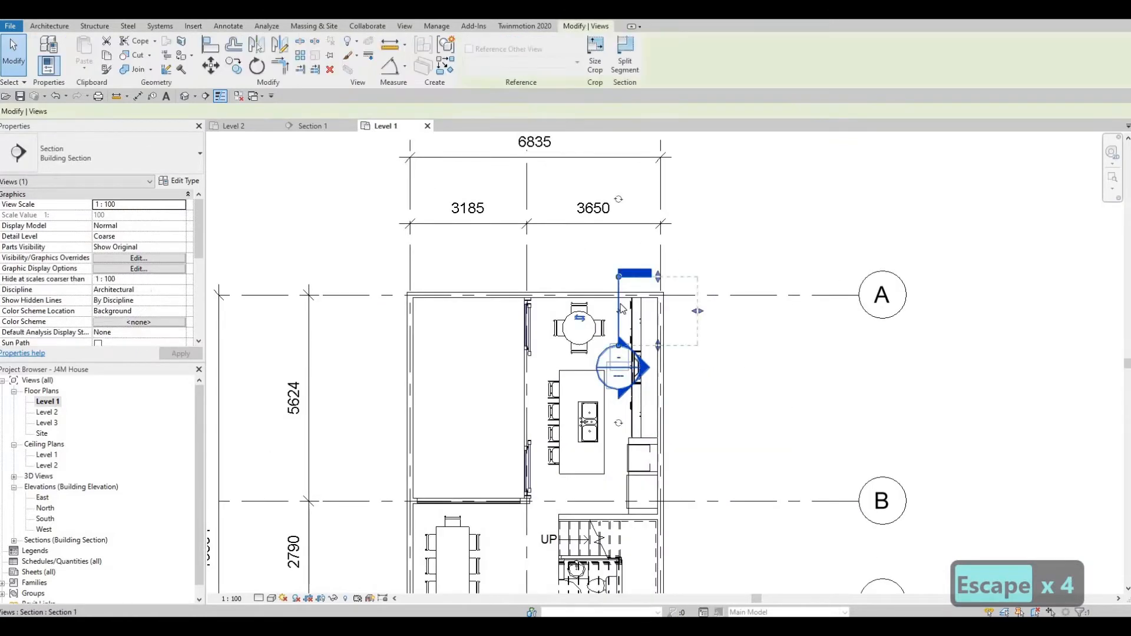
key("Delete")
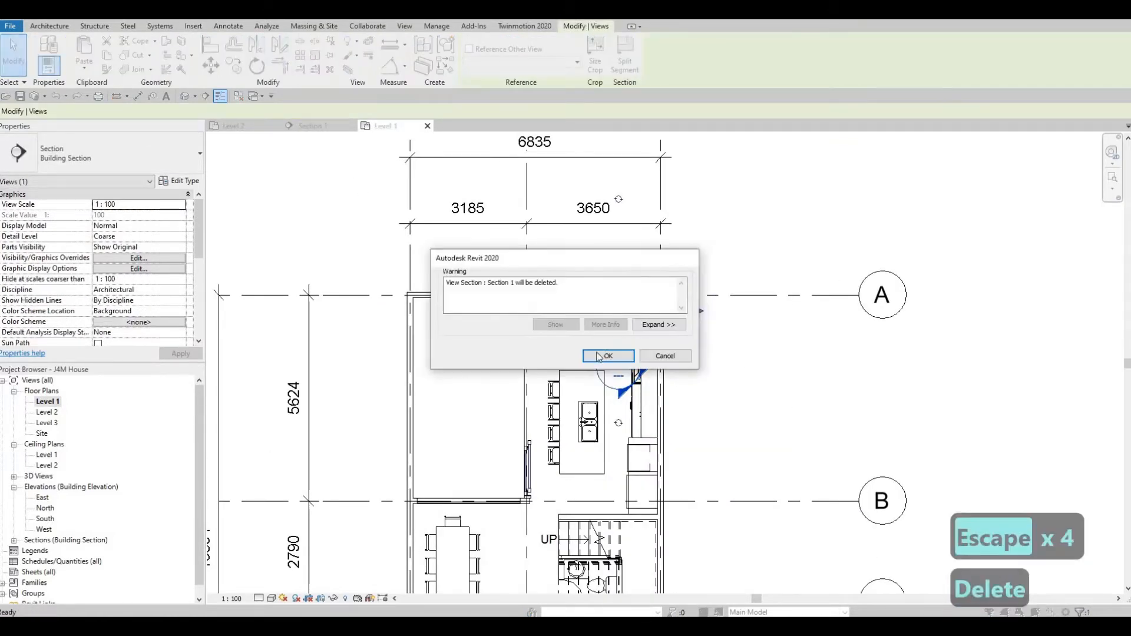
left_click(608, 355)
Place a matching M_Table Lamp - Hemispheric at 762.0 elevation, centred on the second night stand of the upper bedroom in the Level 2 plan
left_click(253, 126)
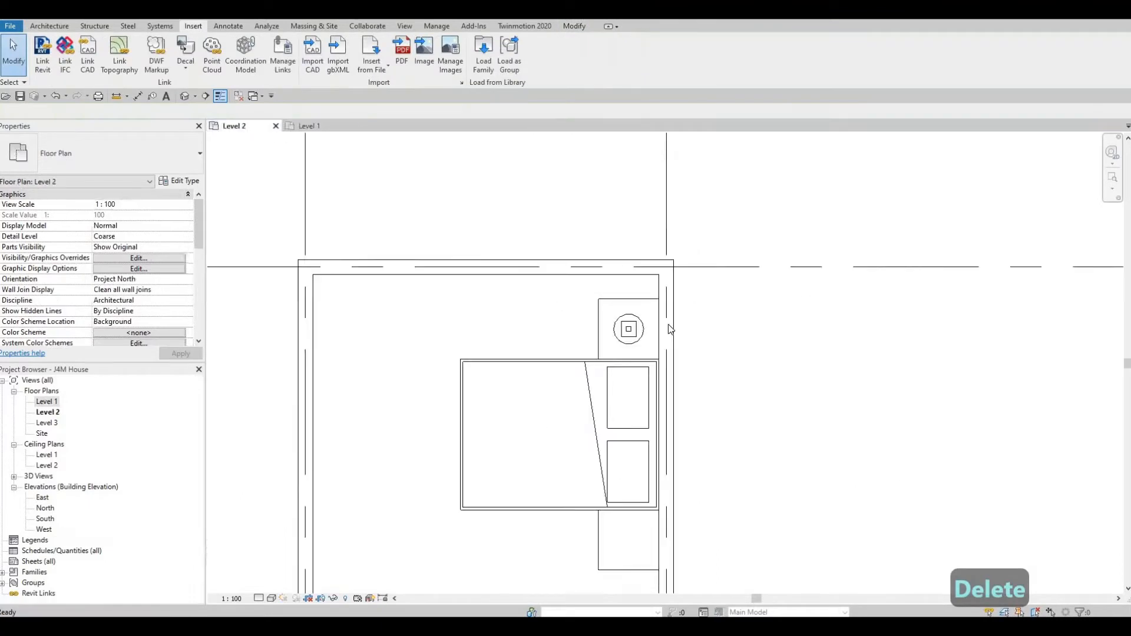
key("Escape")
scroll(629, 333, "up", 2)
left_click(629, 333)
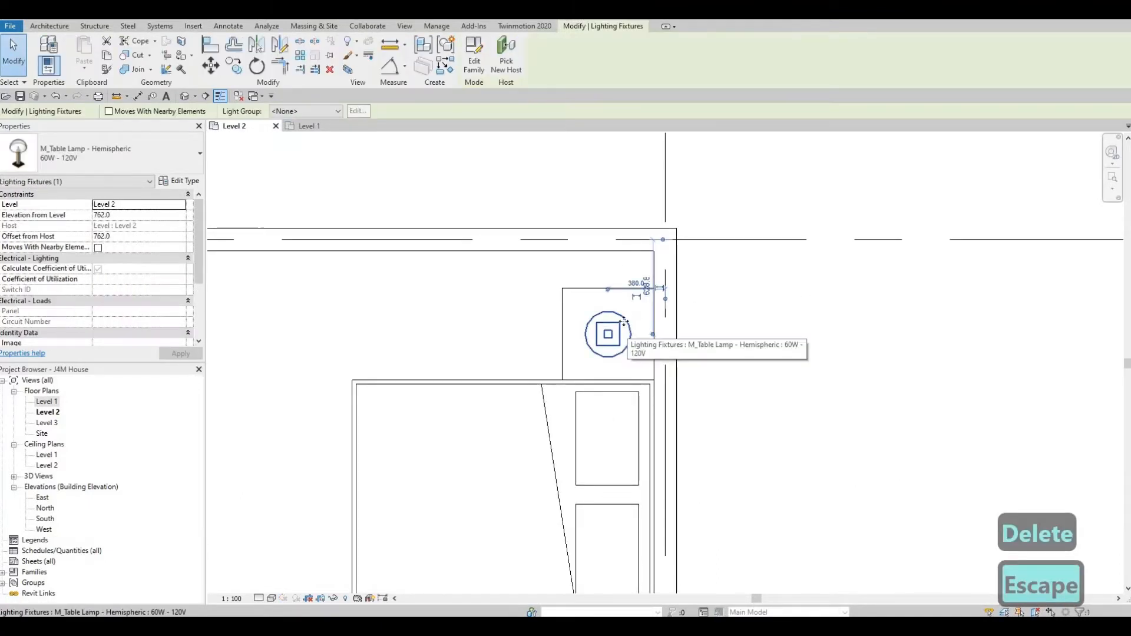
scroll(622, 321, "down", 2)
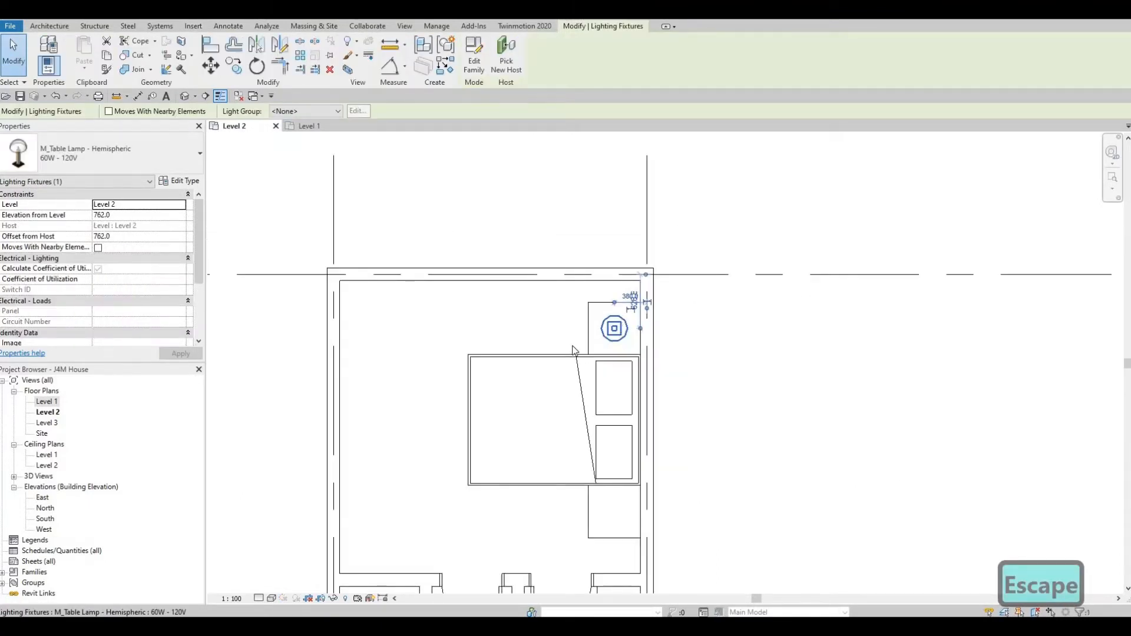
key("c")
key("s")
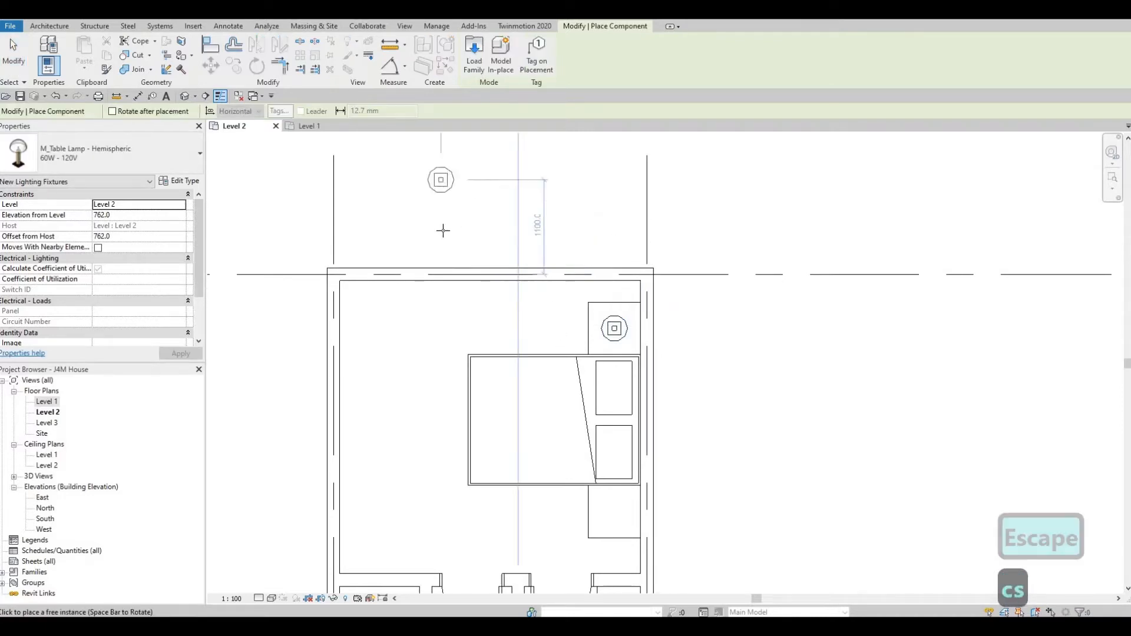
left_click(441, 223)
middle_click_drag(614, 520, 572, 380)
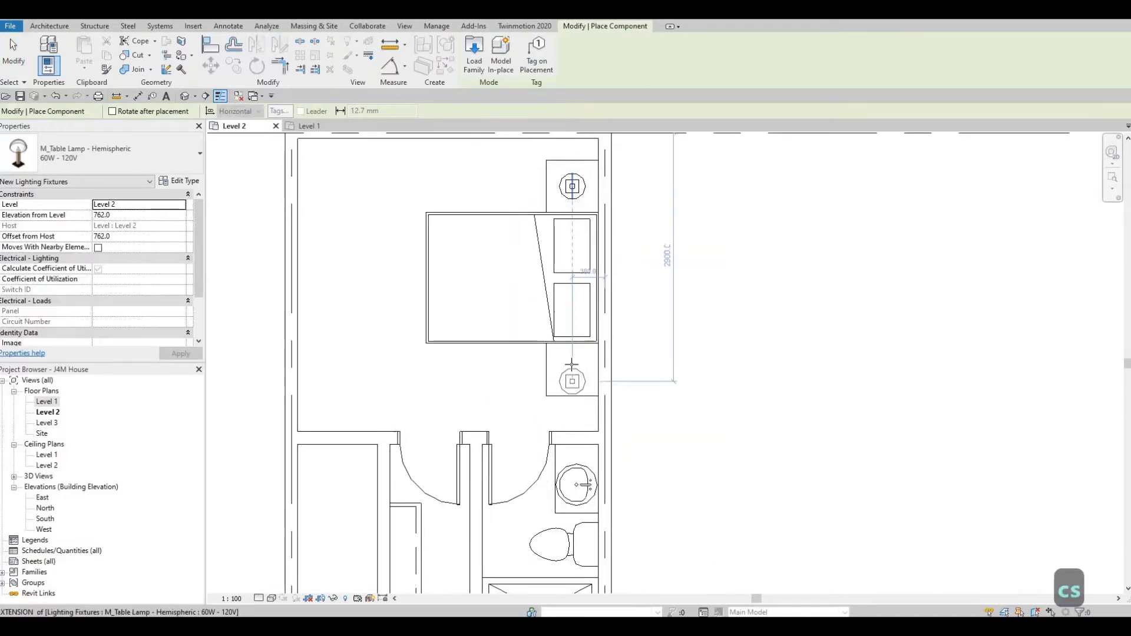
scroll(572, 378, "up", 3)
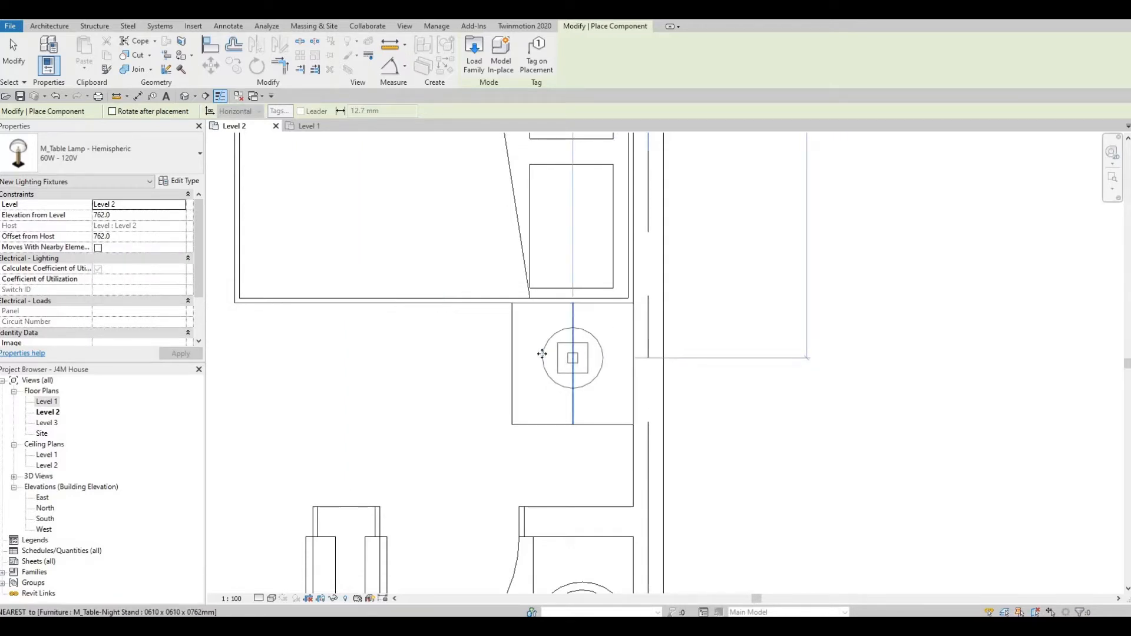
left_click(573, 358)
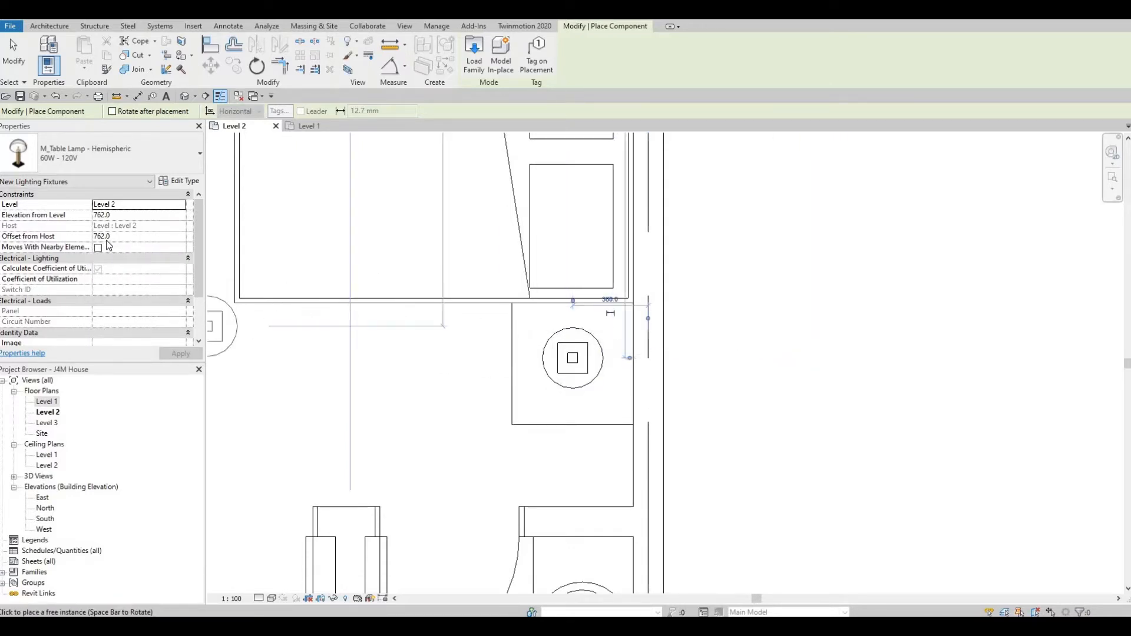
Place table lamps at the centres of both night stands in the bedroom directly below the stairs
scroll(543, 138, "down", 1)
middle_click_drag(543, 139, 529, 300)
scroll(529, 300, "down", 2)
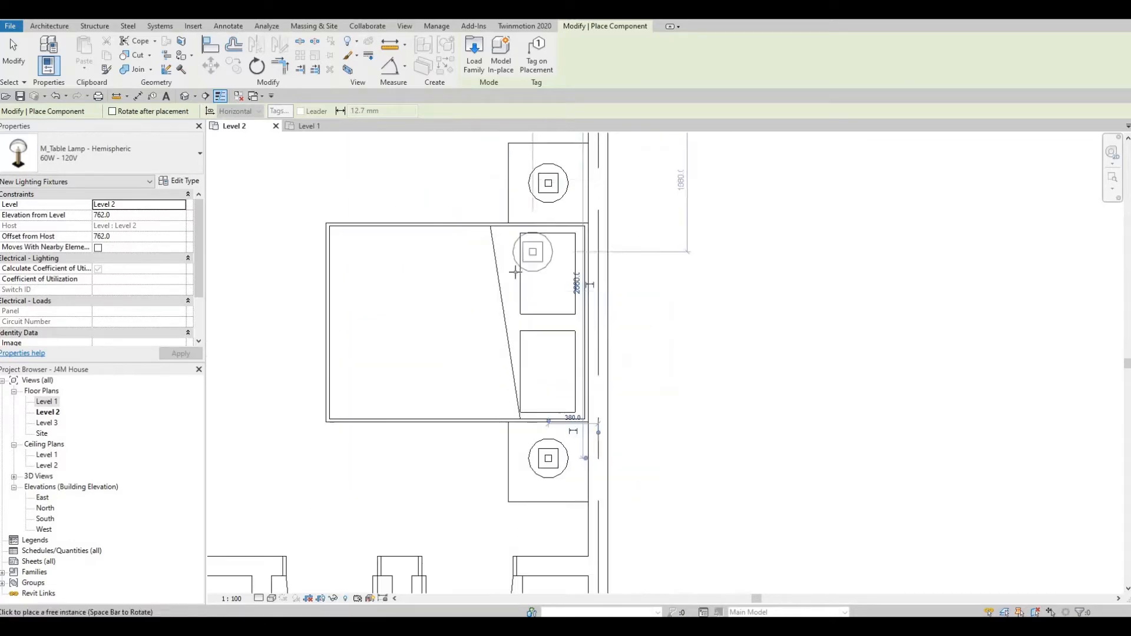
scroll(518, 268, "down", 3)
middle_click_drag(453, 395, 545, 256)
scroll(545, 256, "down", 5)
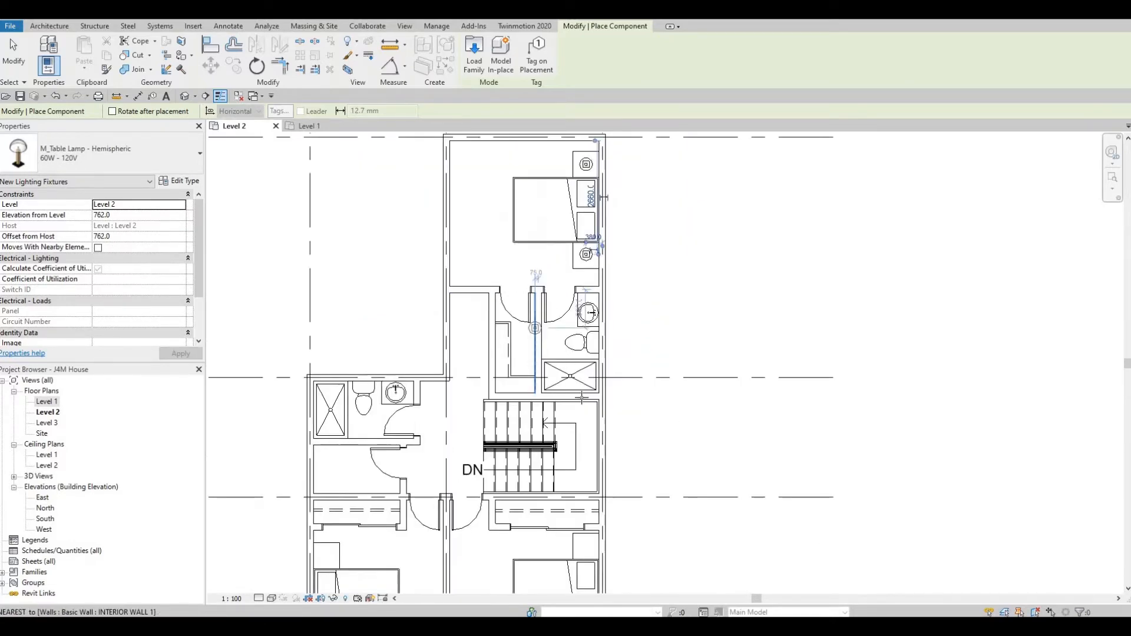
middle_click_drag(588, 539, 585, 396)
scroll(586, 399, "up", 1)
scroll(580, 405, "up", 3)
left_click(578, 406)
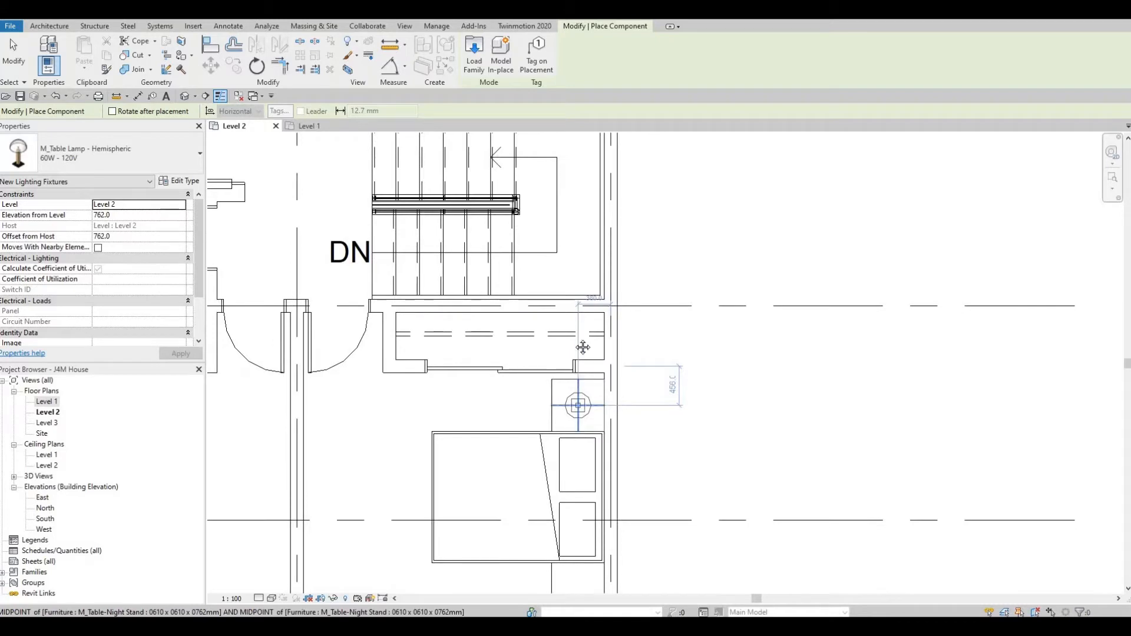
middle_click_drag(577, 589, 577, 483)
left_click(577, 483)
Place table lamps on both night stands in the lower-left bedroom and end the placement
middle_click_drag(384, 447, 764, 403)
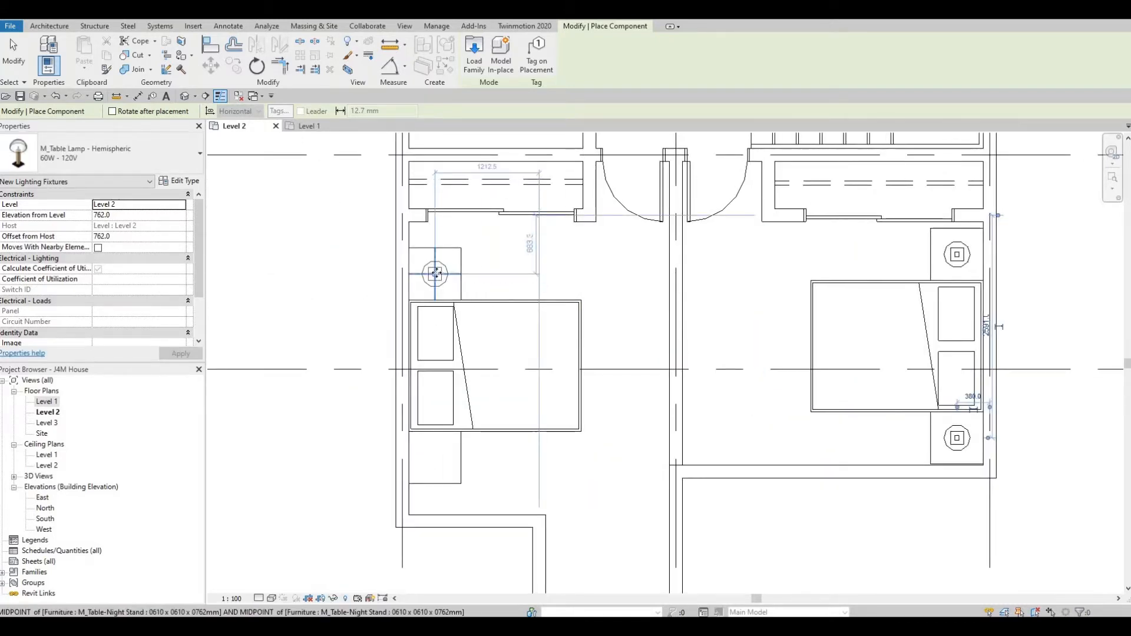
left_click(435, 274)
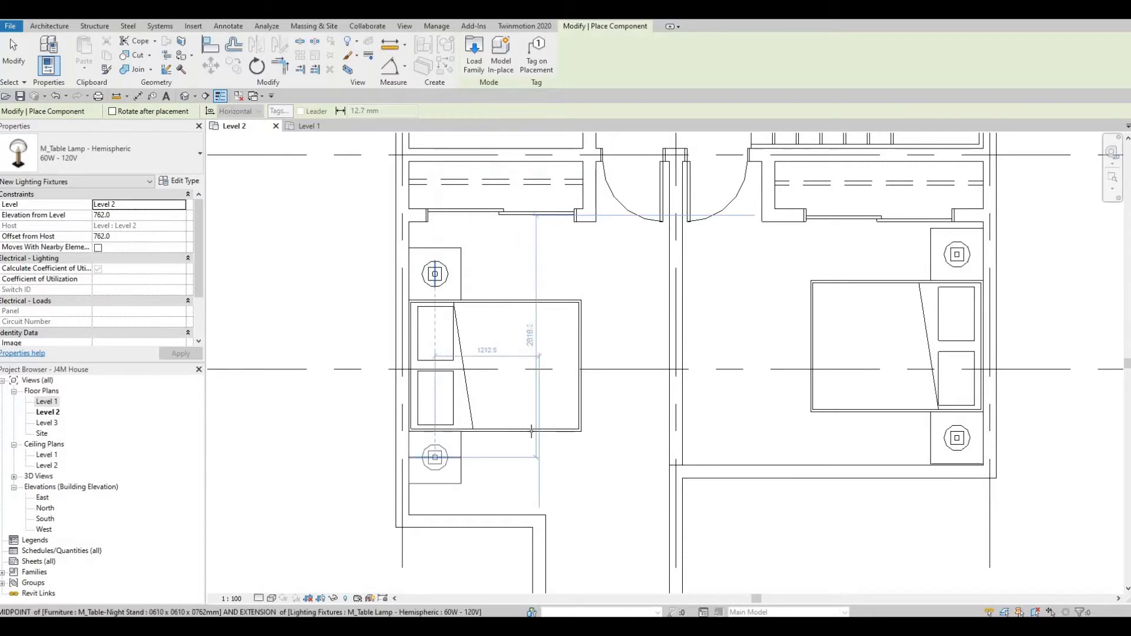
left_click(435, 457)
scroll(518, 423, "down", 2)
middle_click_drag(557, 437, 468, 441)
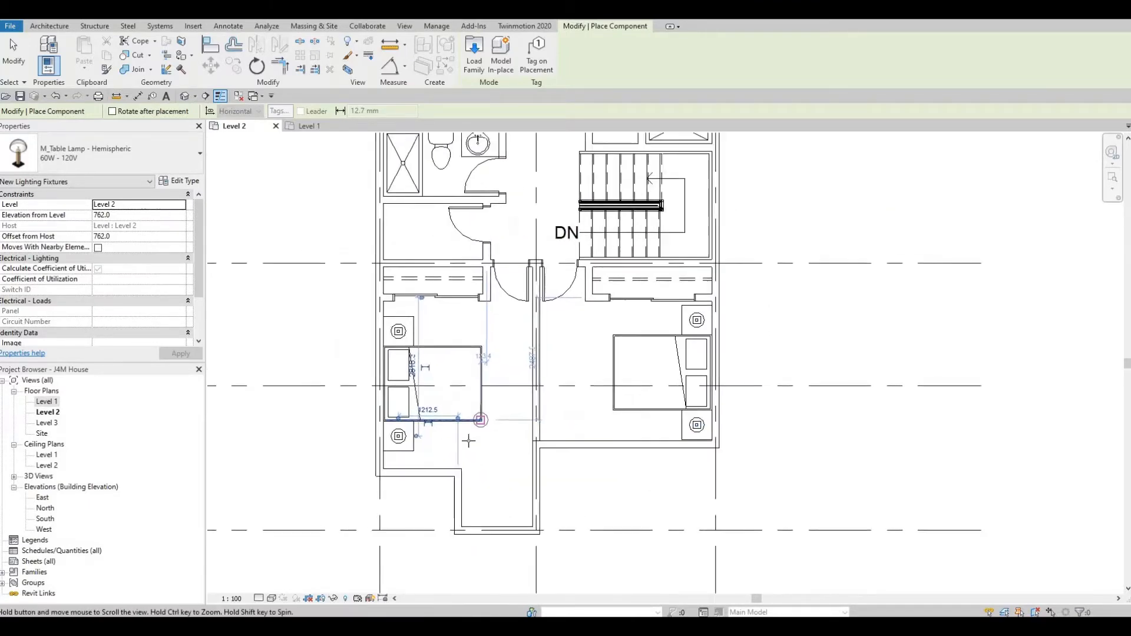
scroll(468, 440, "down", 1)
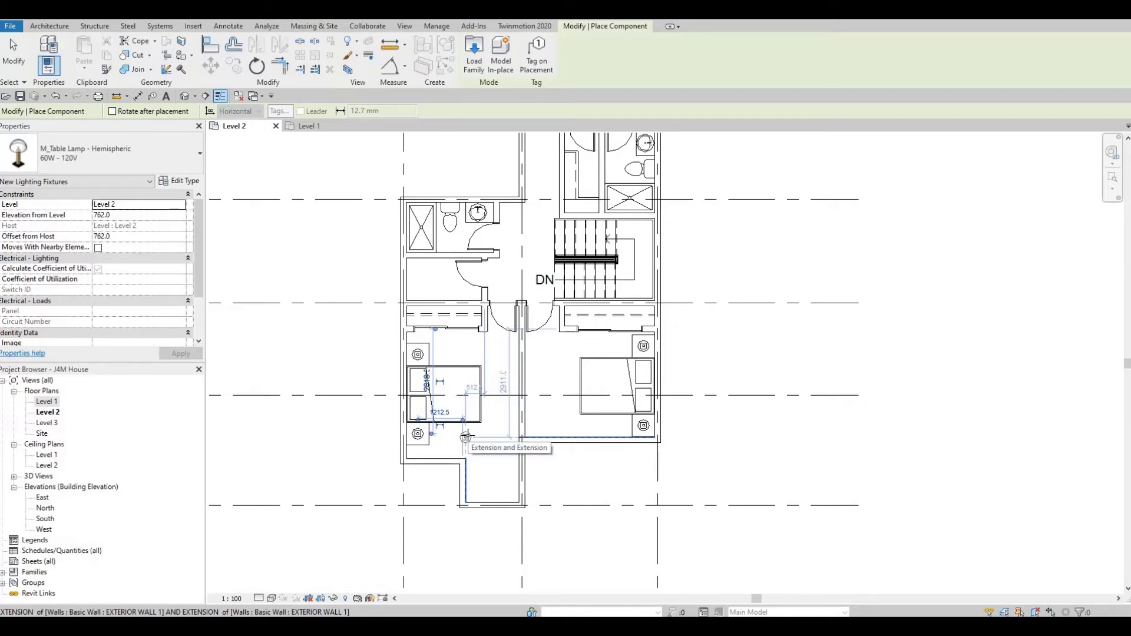
key("Escape")
key("Escape")
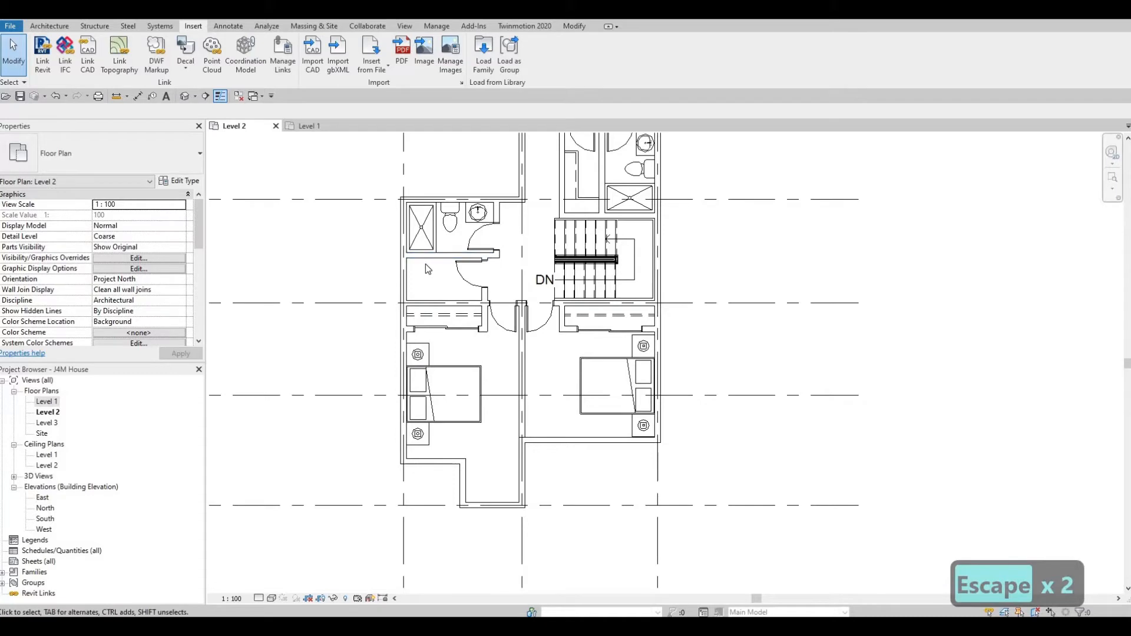
Browse the metric family library to the Specialty Equipment > Domestic > Mid-Range folder for loading a family
left_click(483, 59)
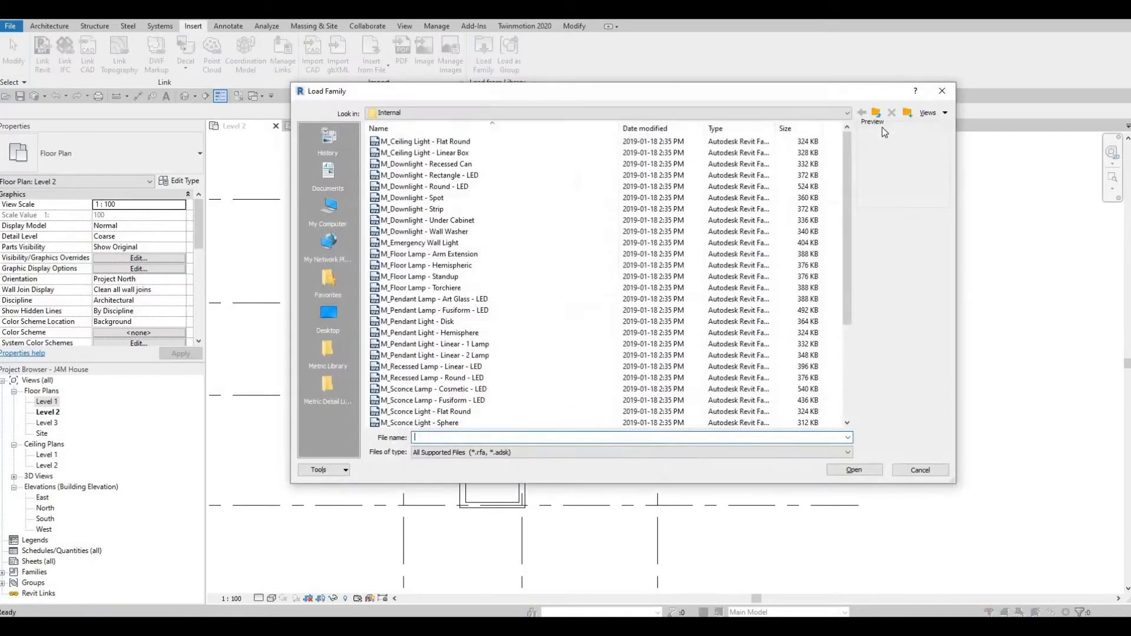
left_click(880, 117)
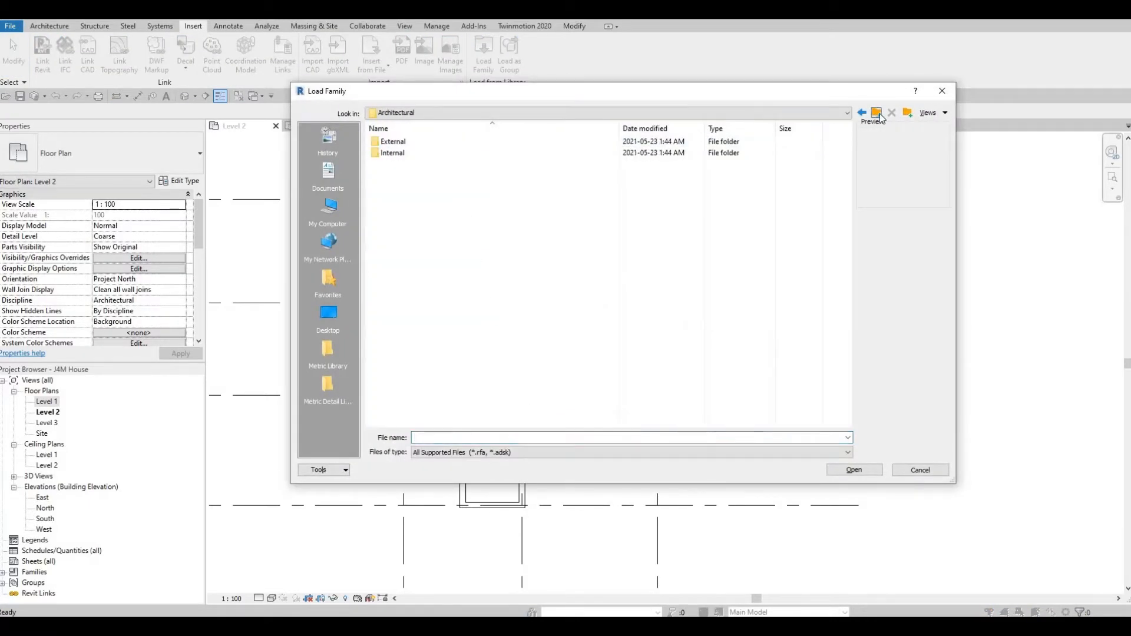
key("BackSpace")
scroll(437, 340, "down", 3)
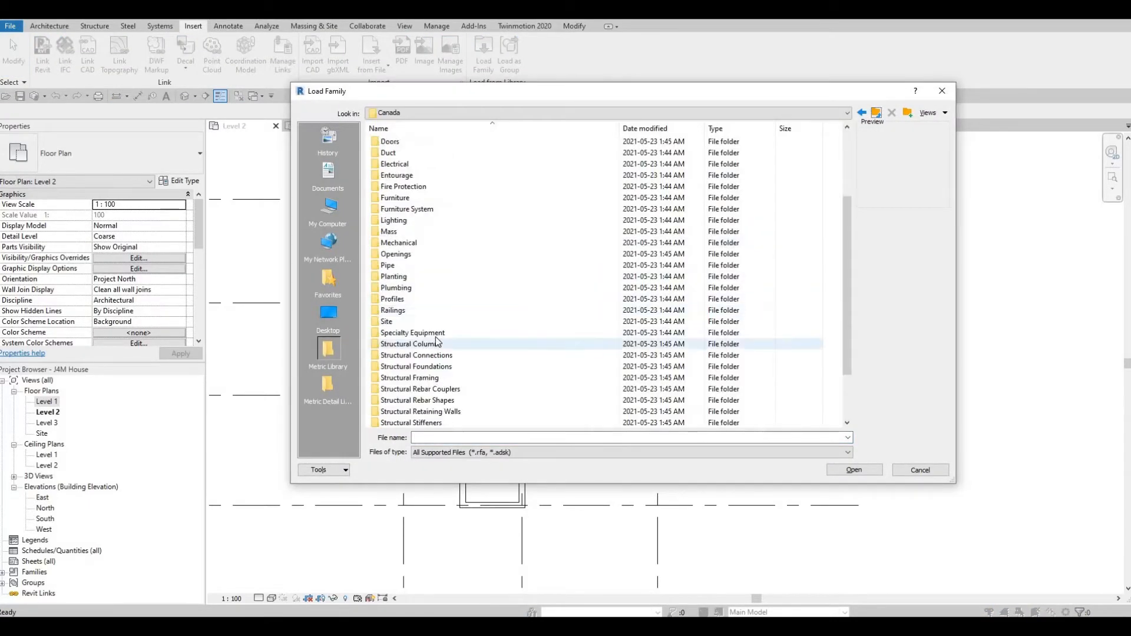
double_click(412, 333)
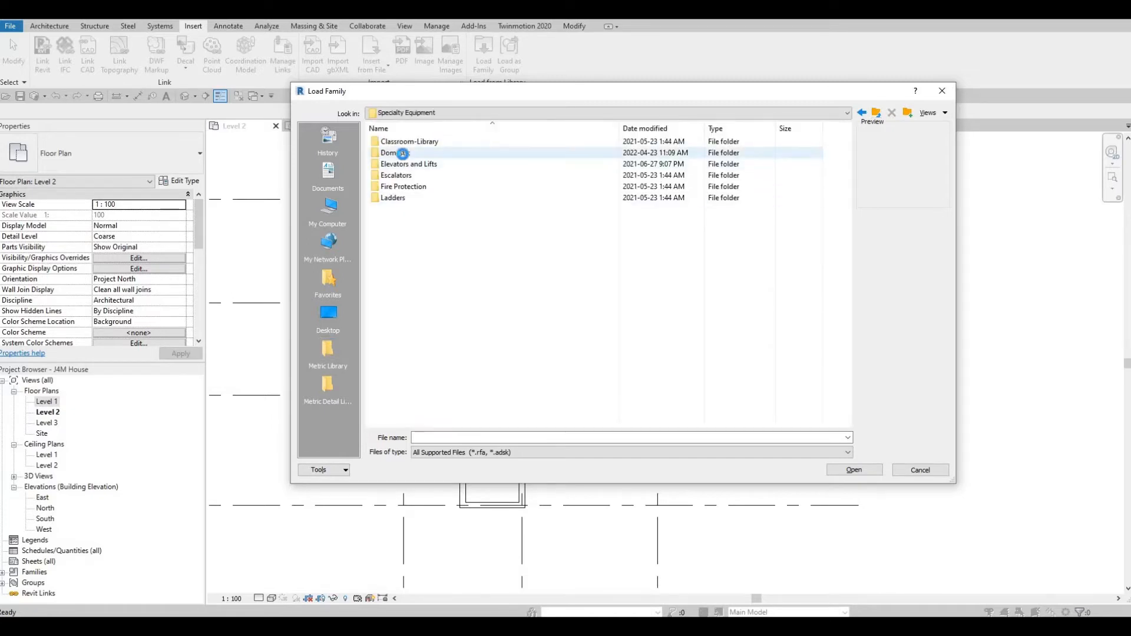
left_click(405, 157)
double_click(406, 155)
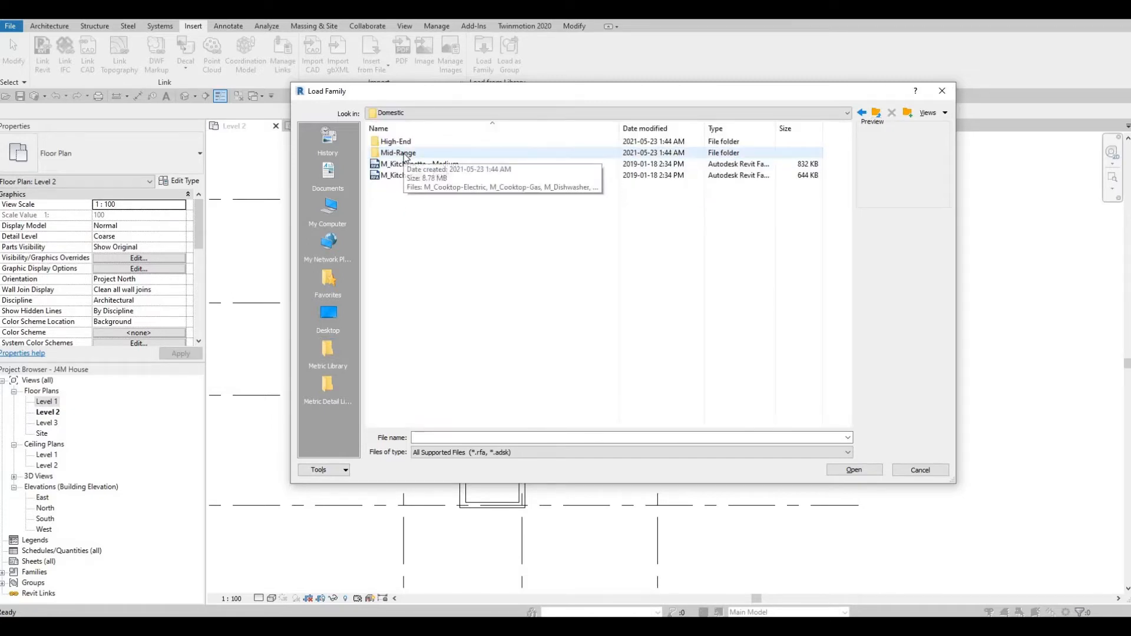
key("Return")
Preview the top-load and front-load washer families, and load the M_Washer_Dryer_Combo family
left_click(424, 298)
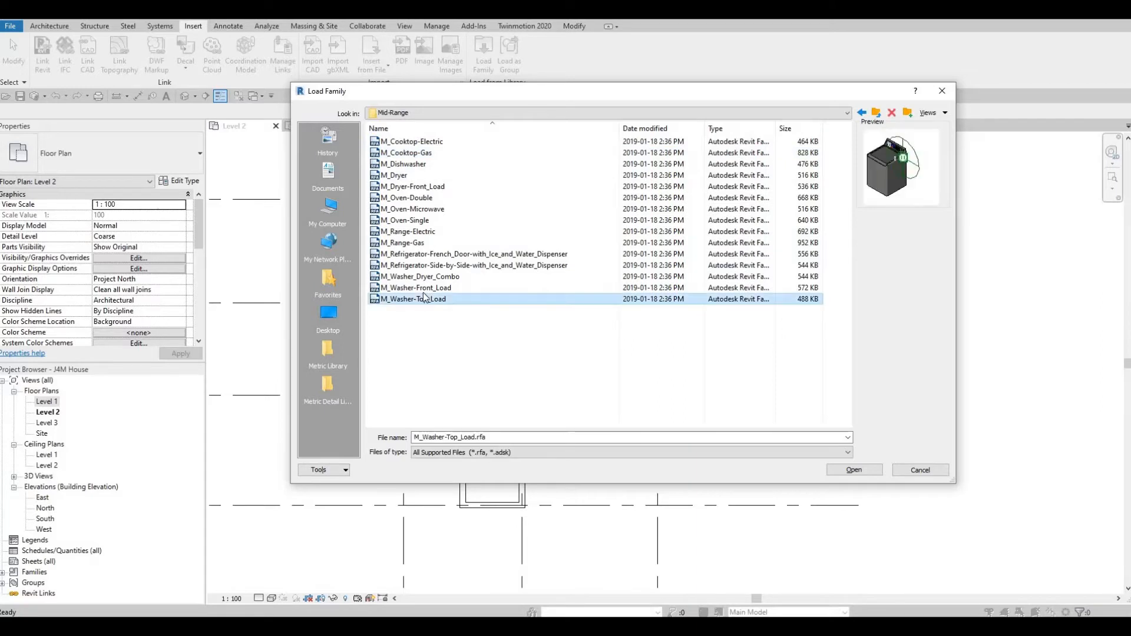
left_click(424, 290)
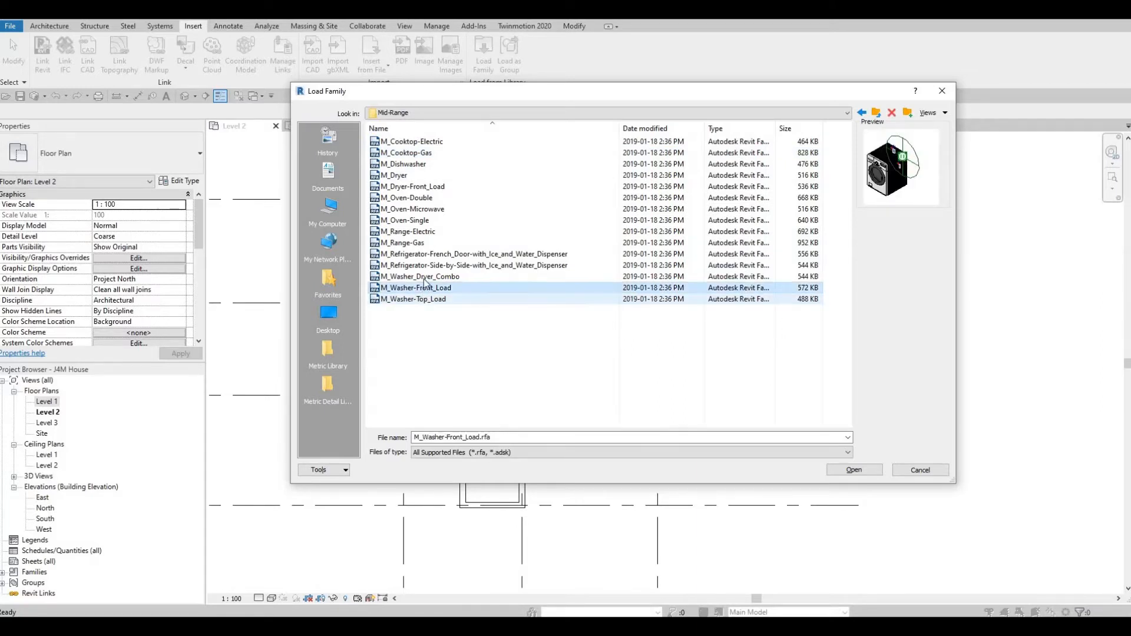
left_click(424, 277)
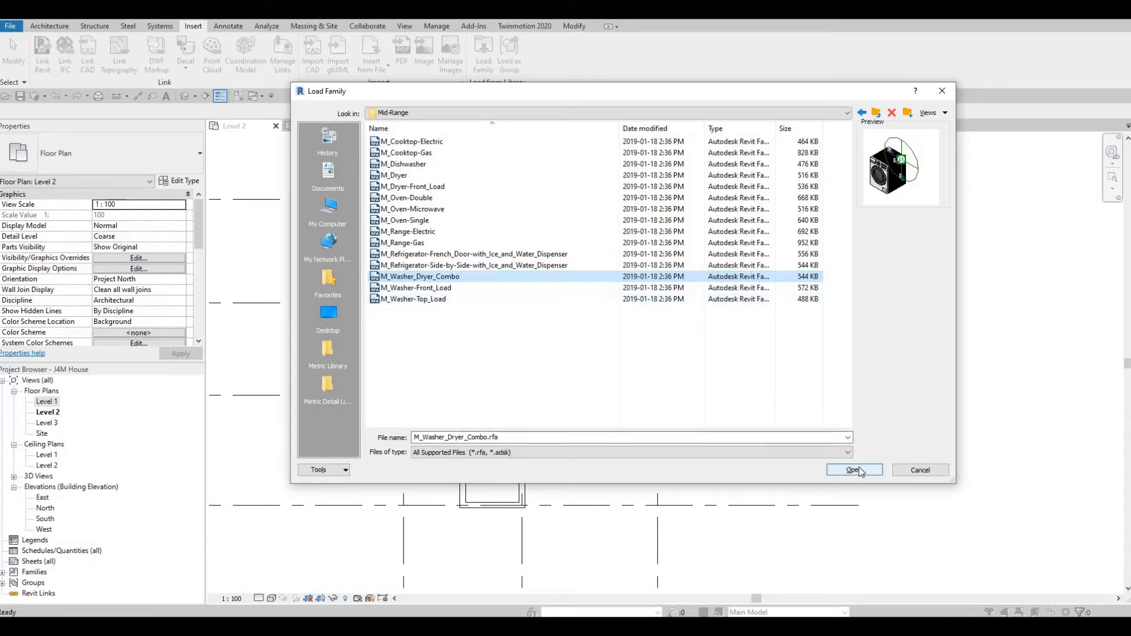
key("Return")
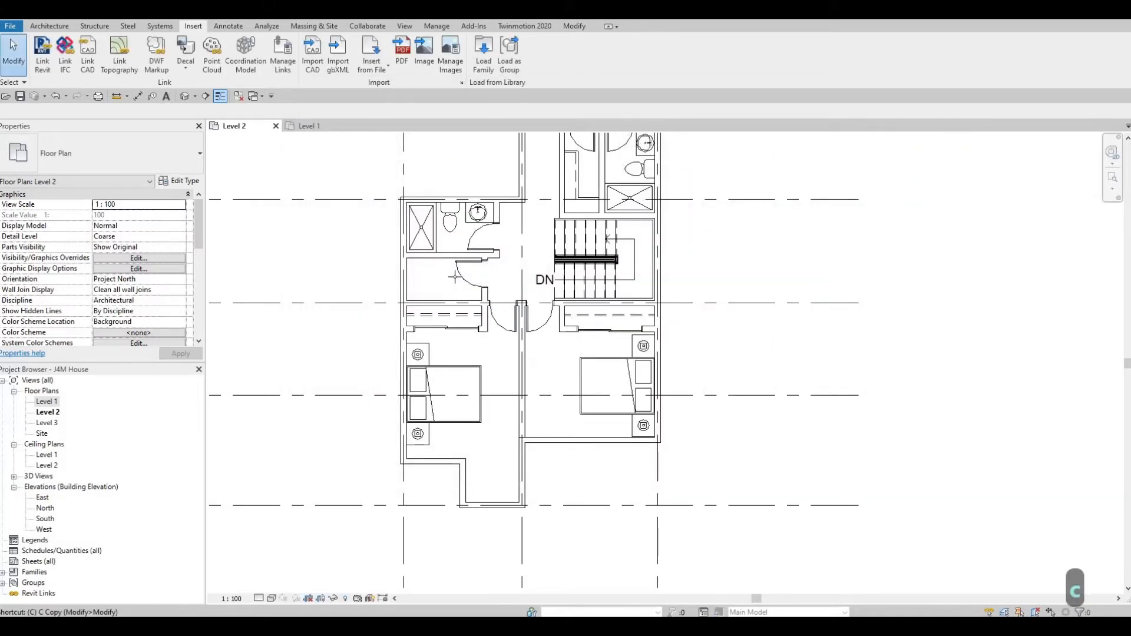
Place the 600mm M_Washer_Dryer_Combo in the upper-left corner of the small room below the left bathroom
key("m")
scroll(413, 277, "up", 2)
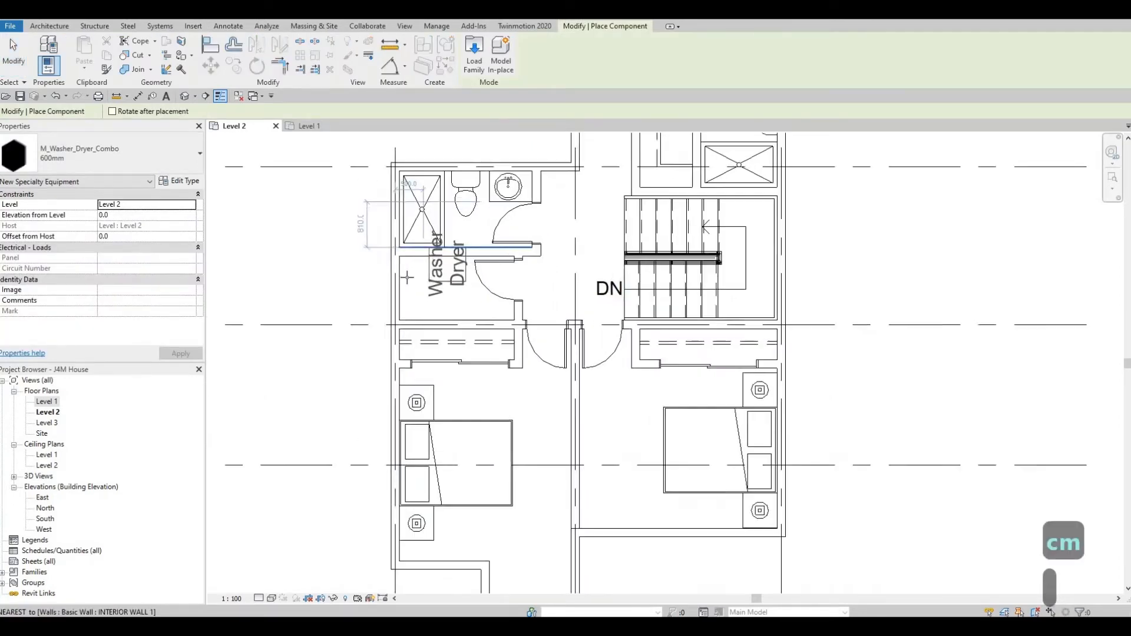
scroll(407, 278, "up", 2)
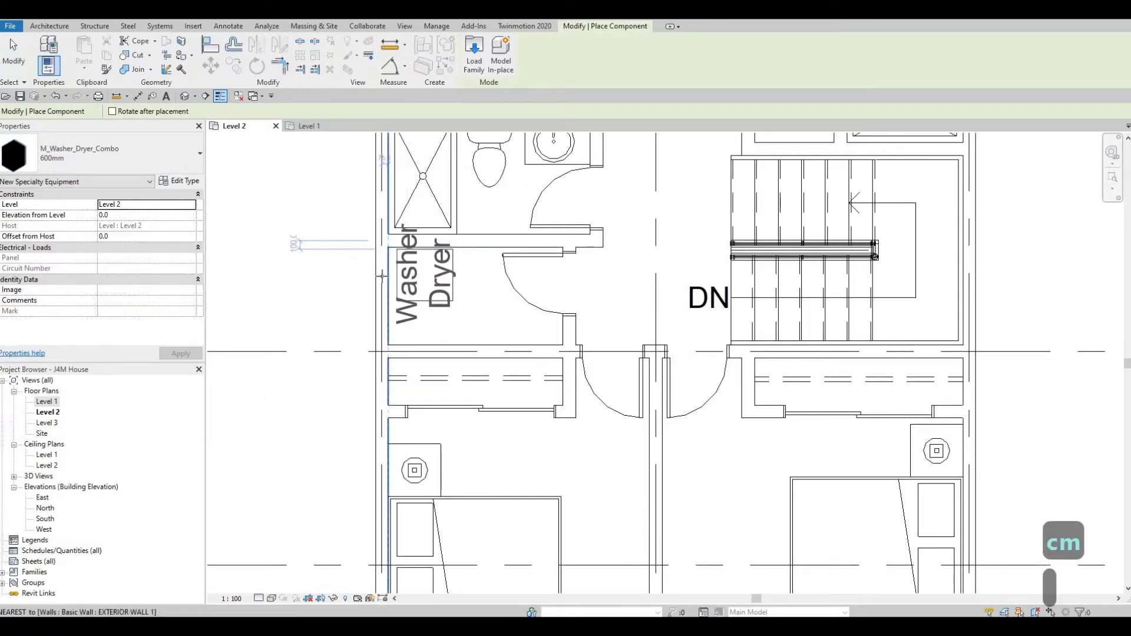
scroll(381, 275, "up", 2)
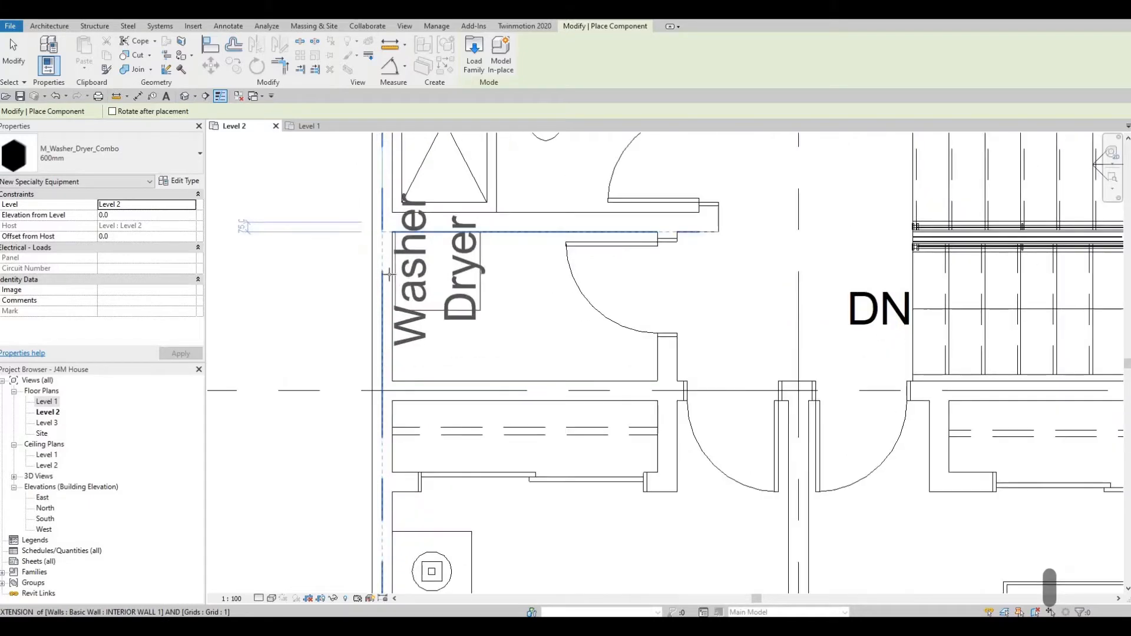
middle_click_drag(385, 275, 431, 279)
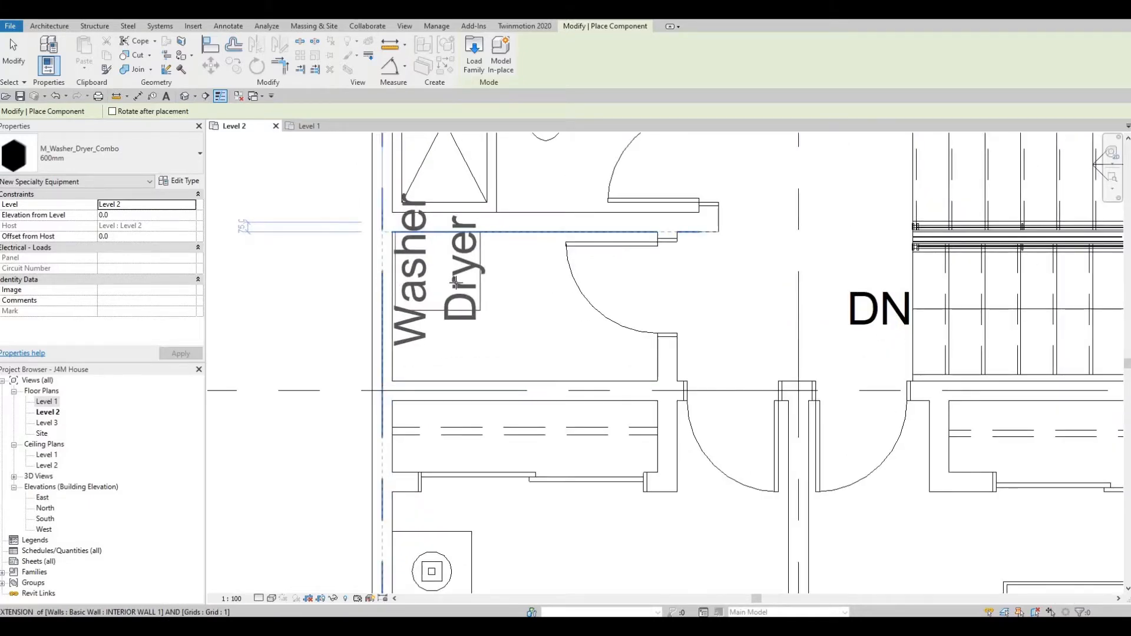
left_click(455, 284)
key("Escape")
key("Escape")
Align the back of the washer-dryer with the inner face of the laundry room's exterior wall
scroll(457, 285, "up", 2)
key("a")
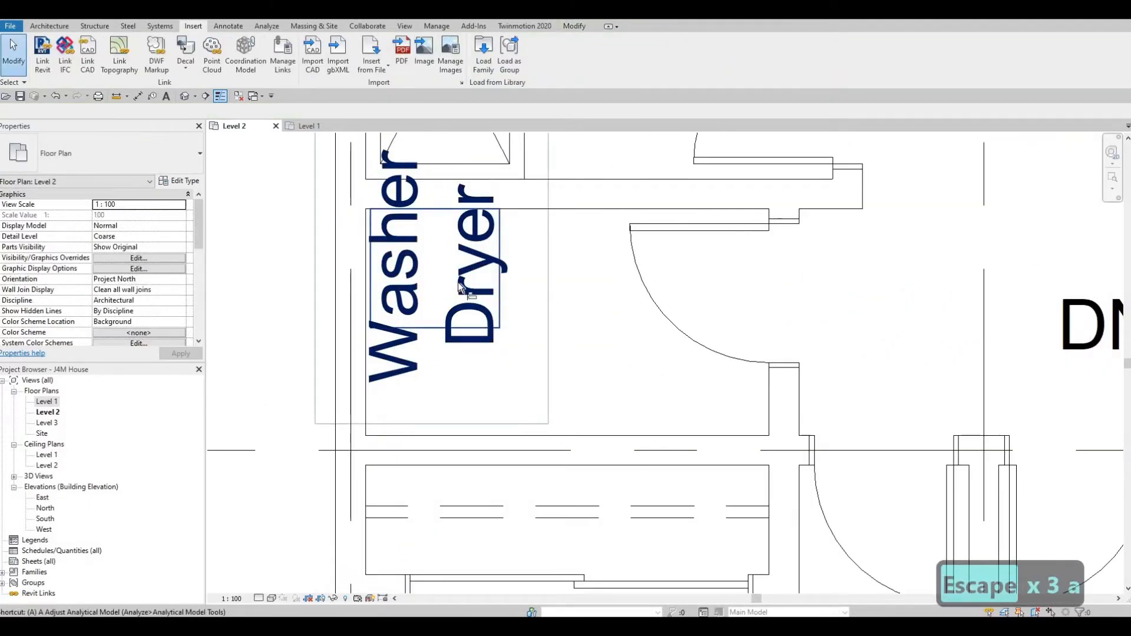
key("l")
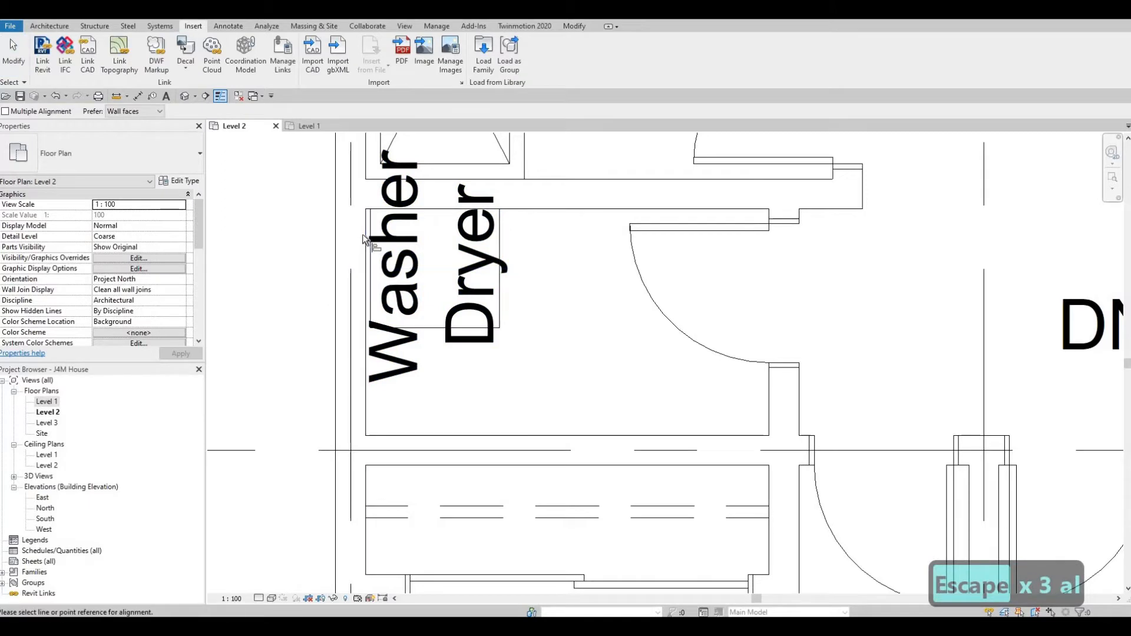
left_click(369, 237)
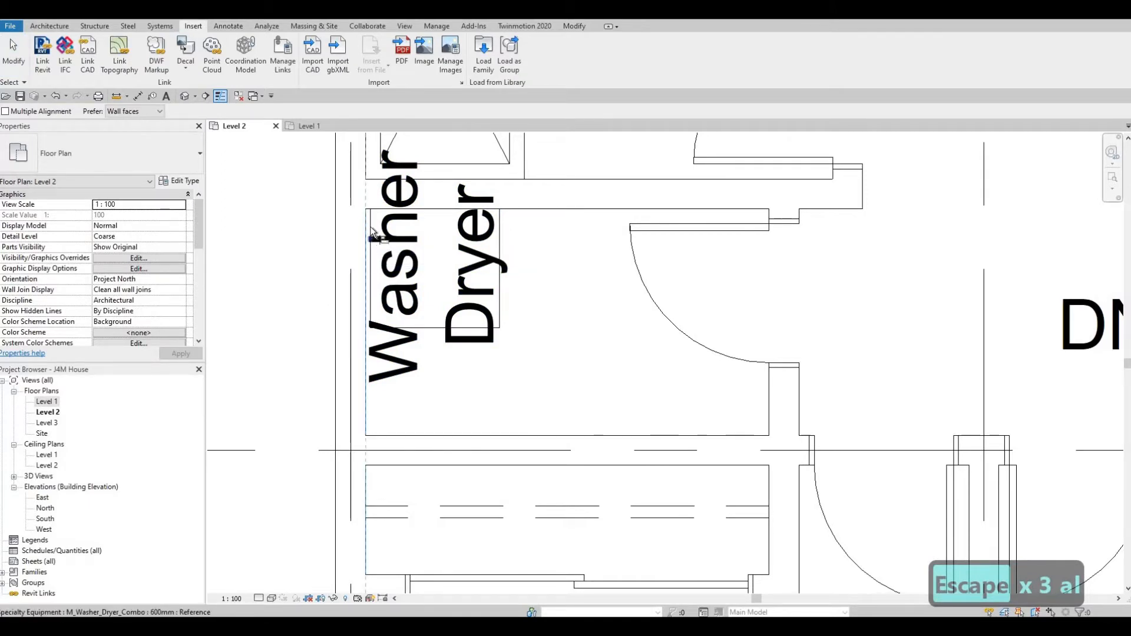
left_click(384, 229)
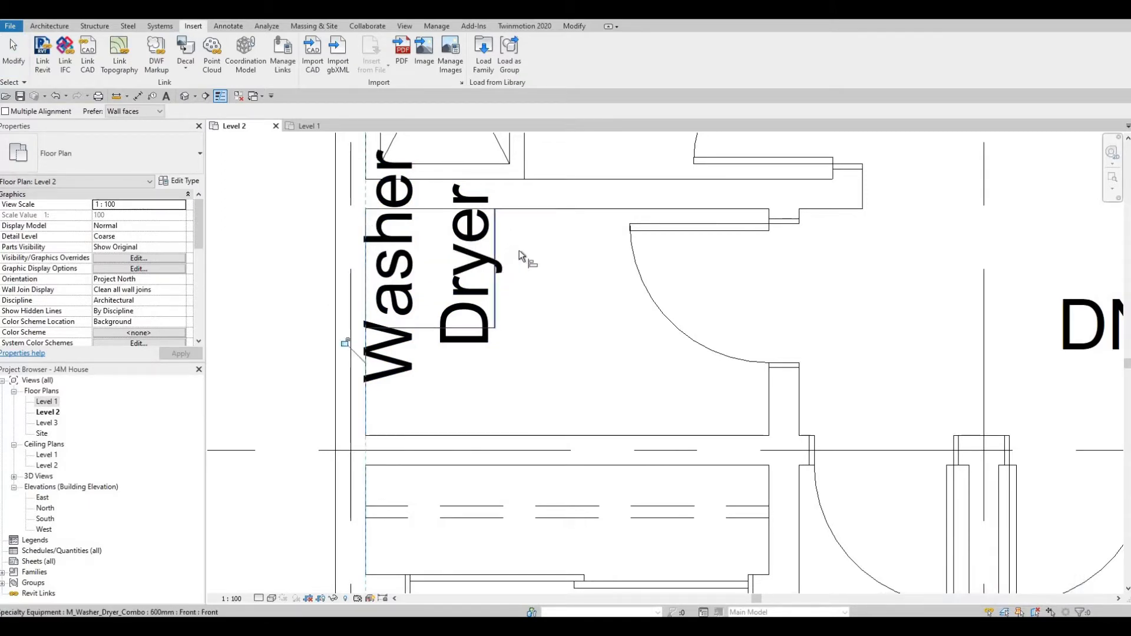
scroll(501, 265, "down", 1)
scroll(491, 287, "down", 2)
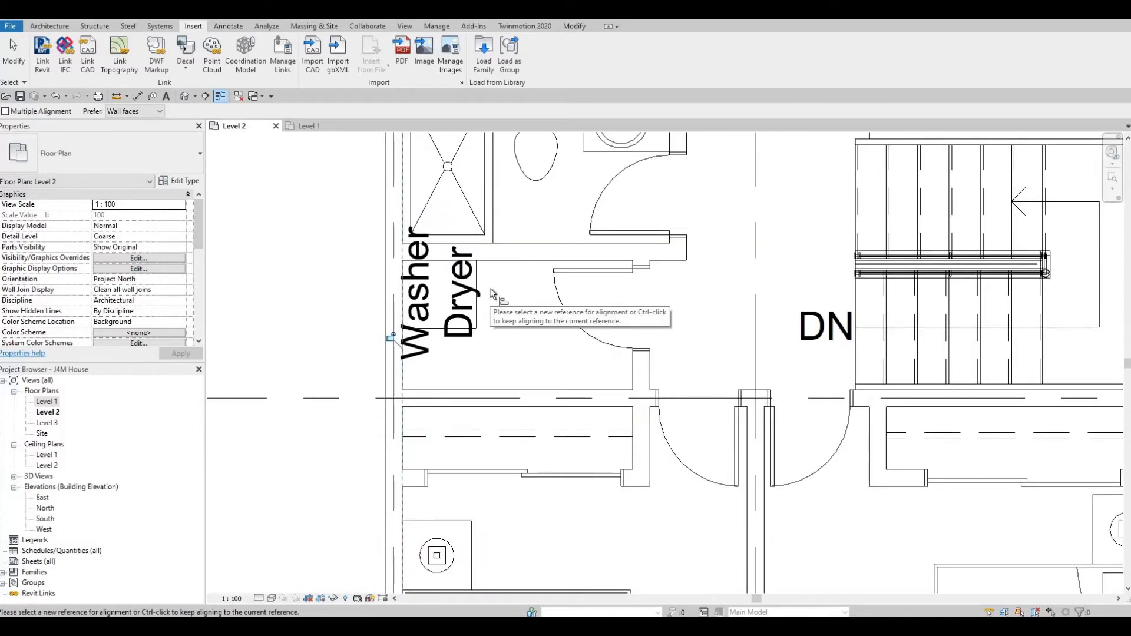
key("Escape")
key("Escape")
key("Escape")
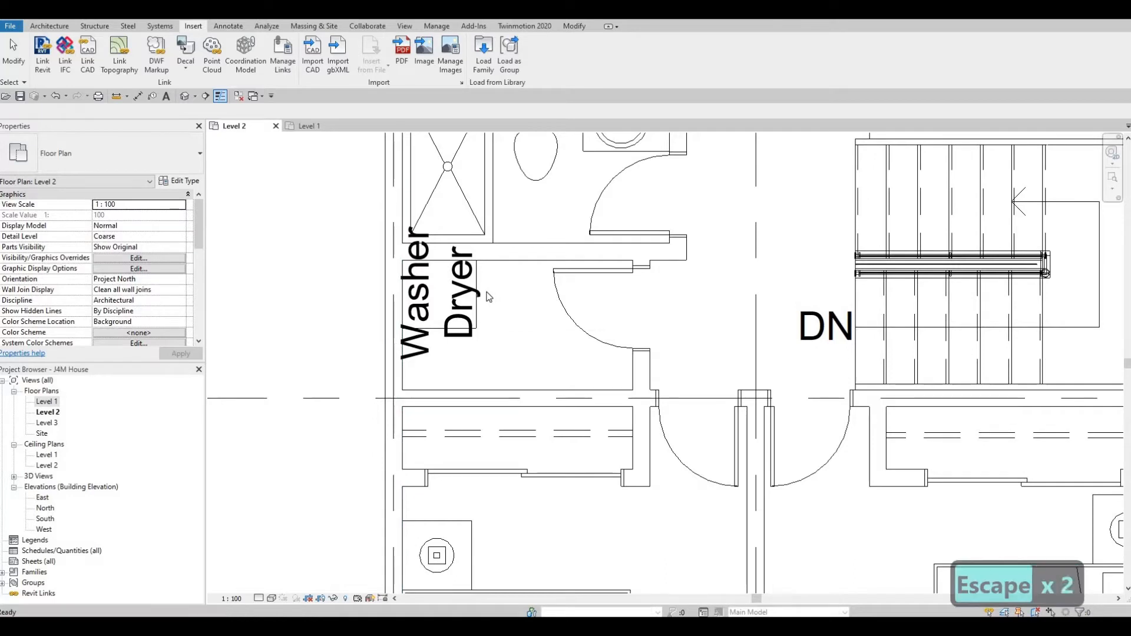
Turn off Show Label in the type properties of the 600mm M_Washer_Dryer_Combo
left_click(482, 293)
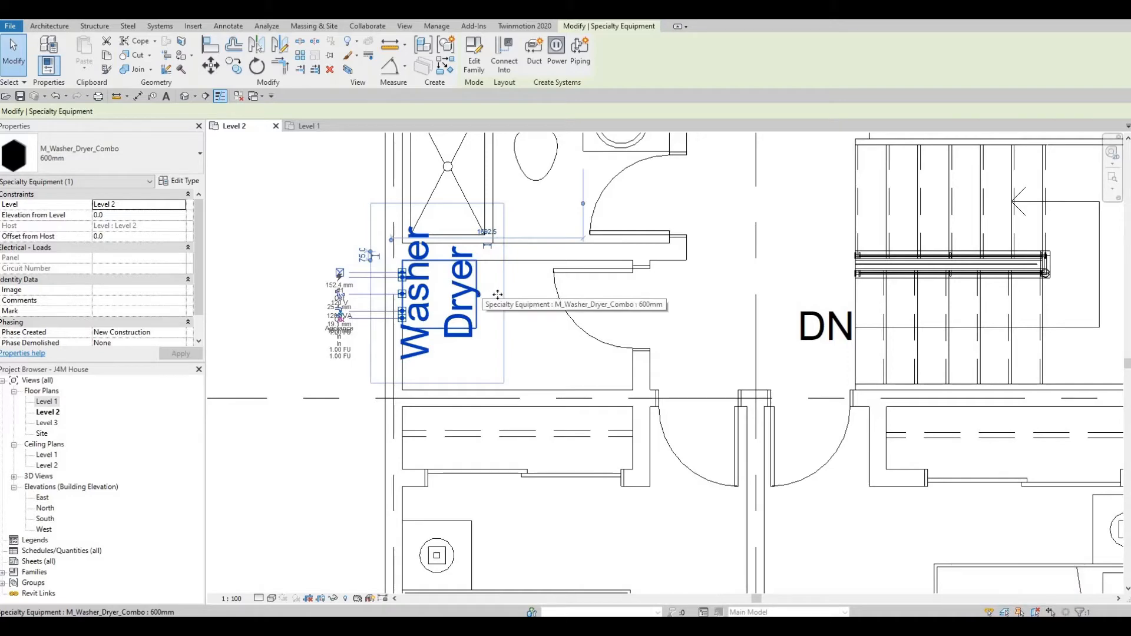
scroll(477, 302, "down", 5)
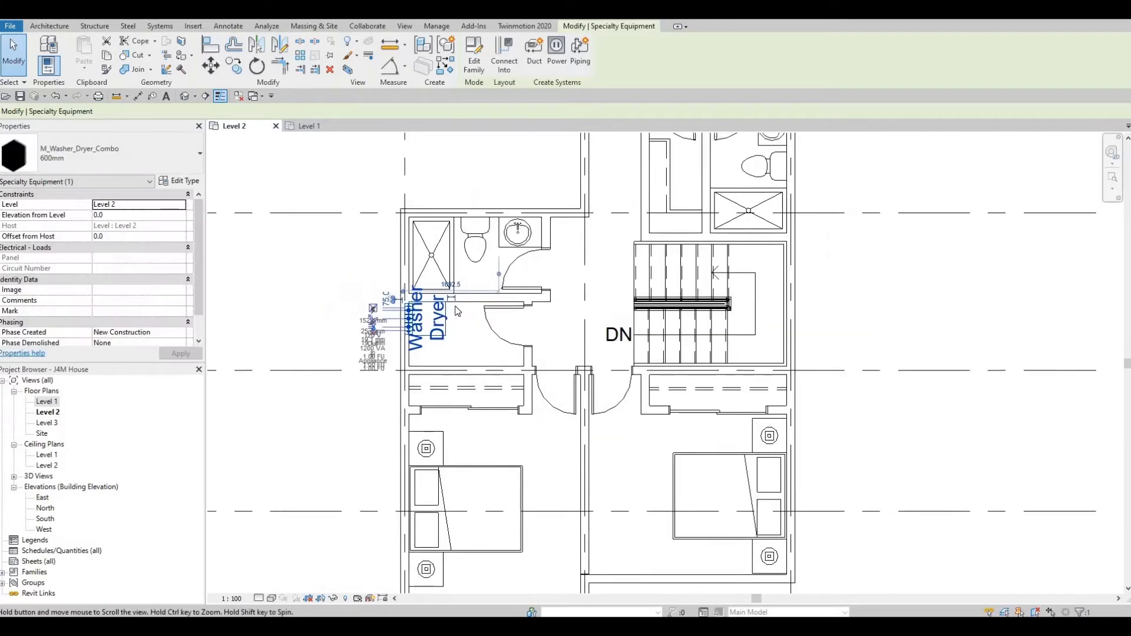
scroll(458, 311, "up", 2)
scroll(460, 337, "down", 2)
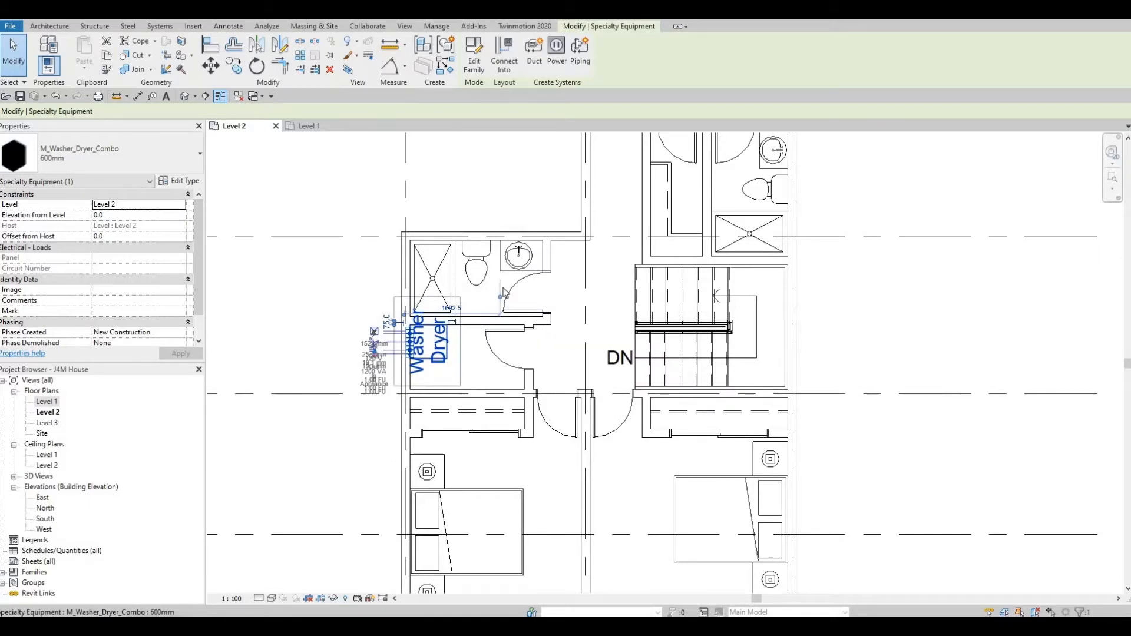
scroll(456, 337, "up", 2)
scroll(447, 341, "up", 2)
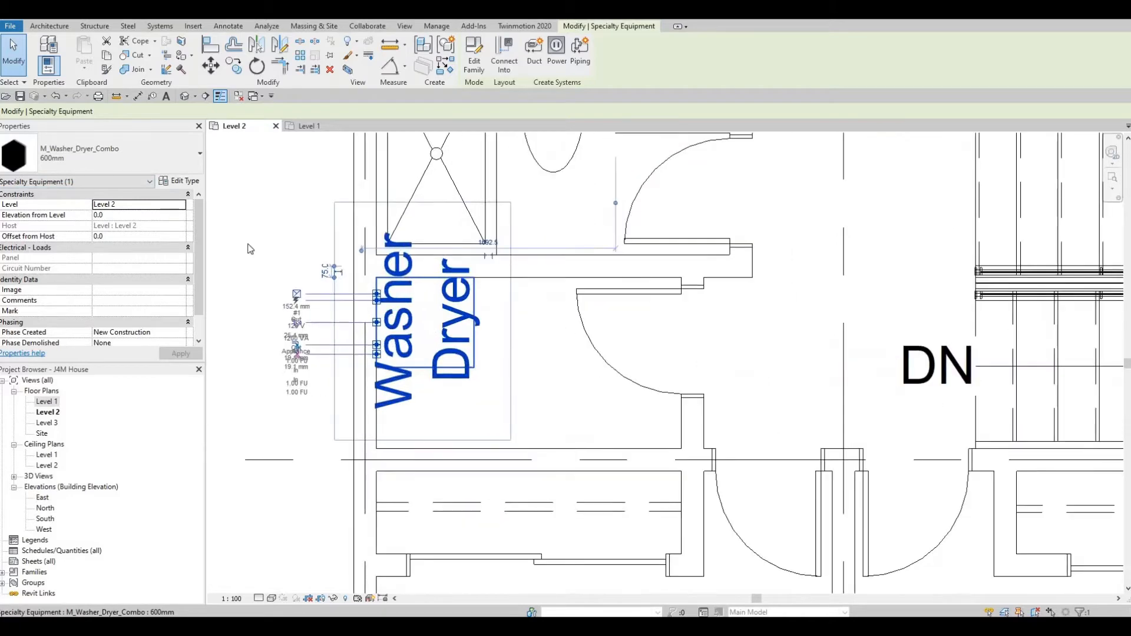
left_click(184, 181)
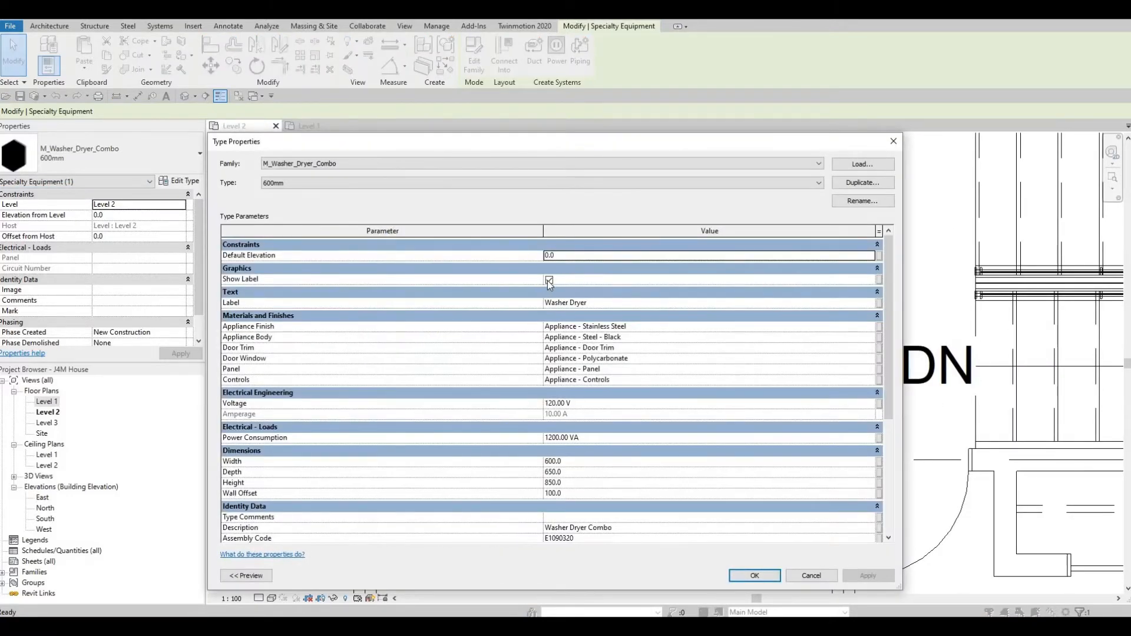
left_click(548, 280)
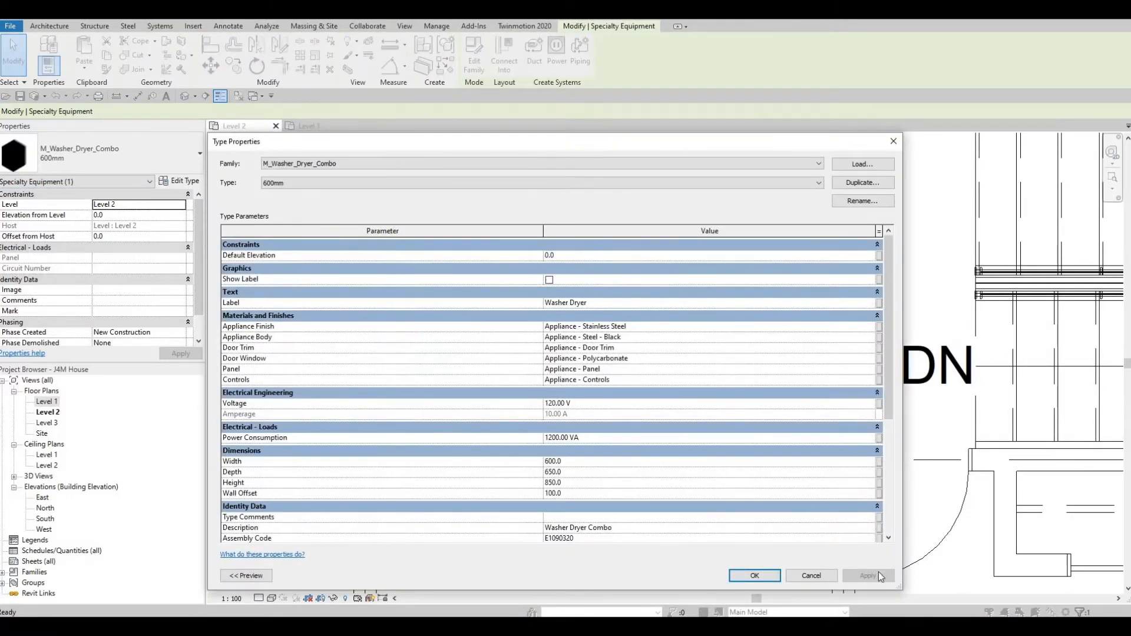
left_click(756, 574)
scroll(514, 371, "down", 3)
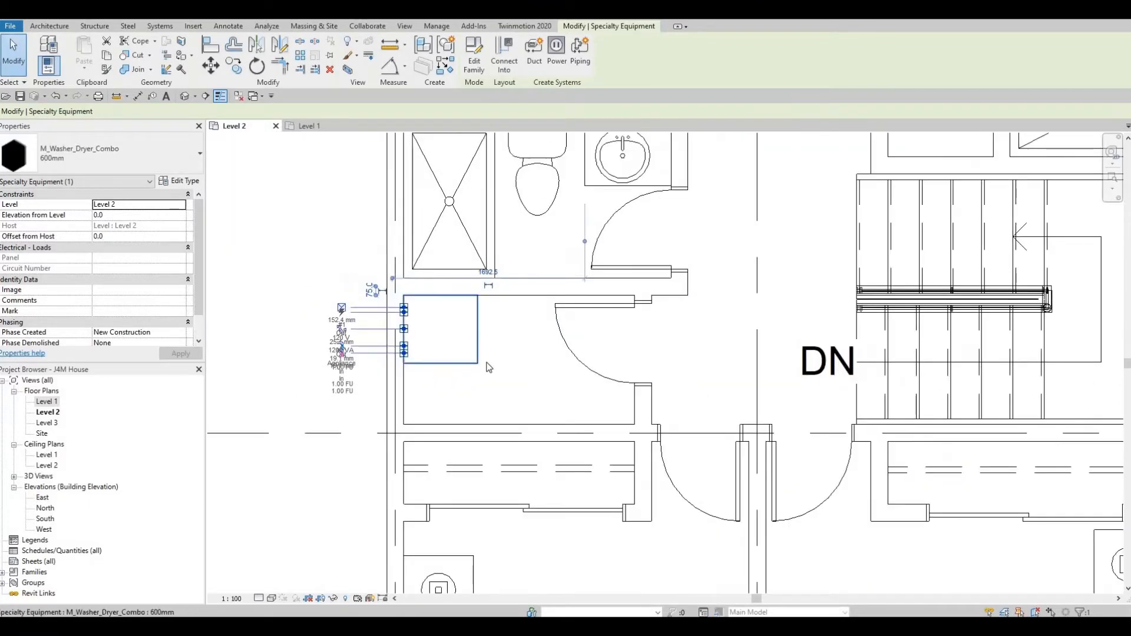
key("Escape")
key("Escape")
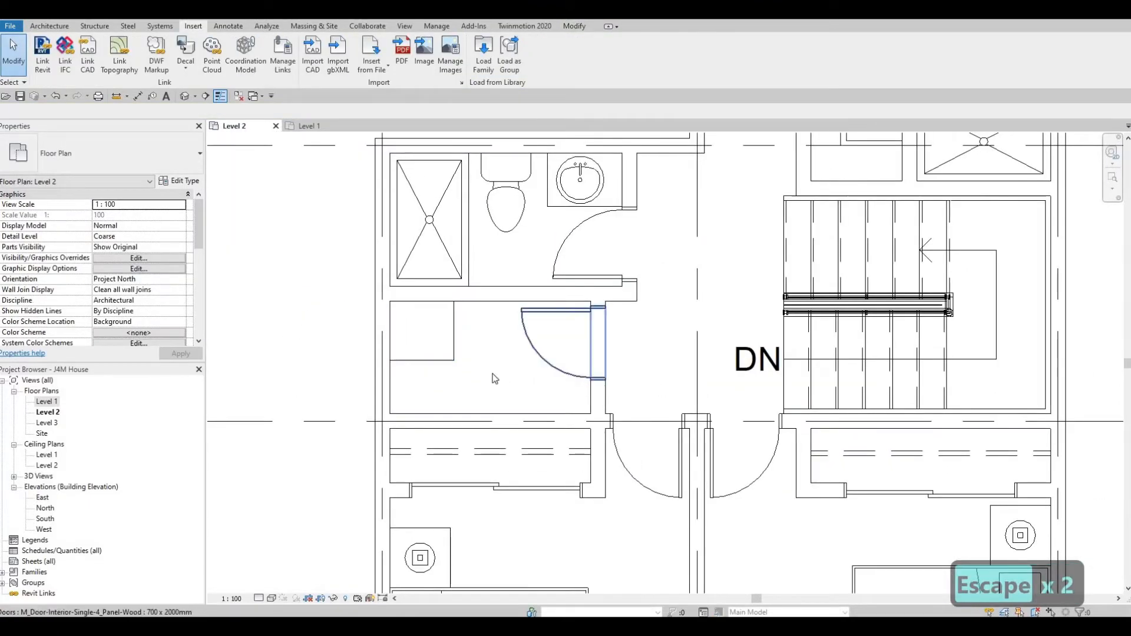
Draw a horizontal Thin Lines detail line 2030 mm long across the laundry room below the washer-dryer, matching the closet's solid shelf line
scroll(536, 320, "down", 4)
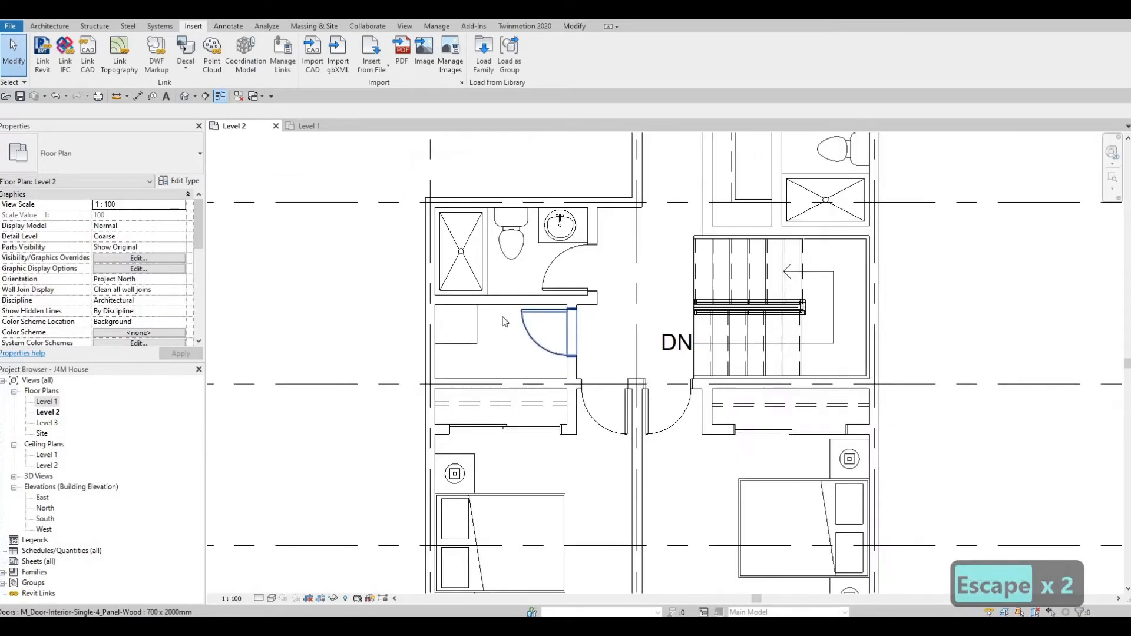
scroll(601, 228, "up", 2)
key("Escape")
key("Escape")
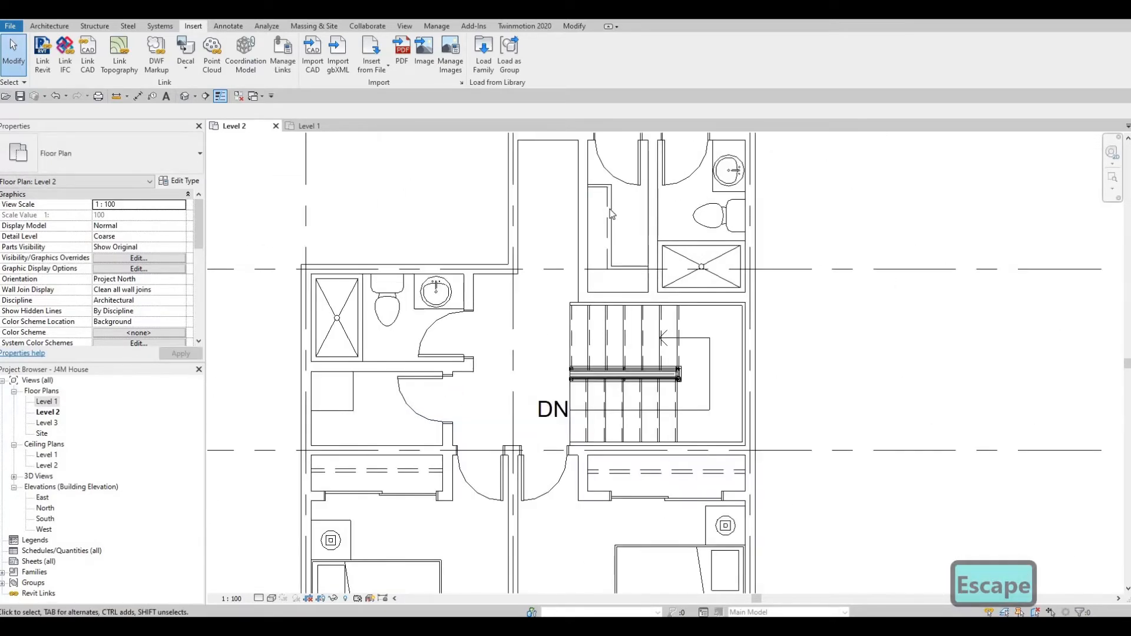
left_click(611, 214)
key("c")
key("s")
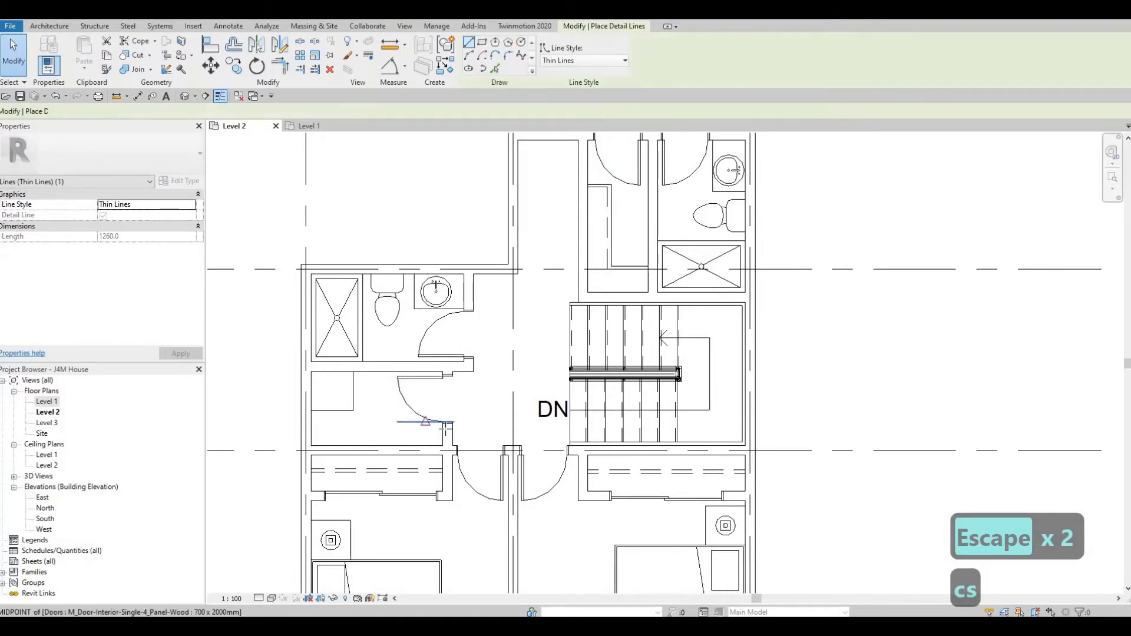
scroll(430, 421, "up", 2)
left_click(445, 425)
left_click(250, 429)
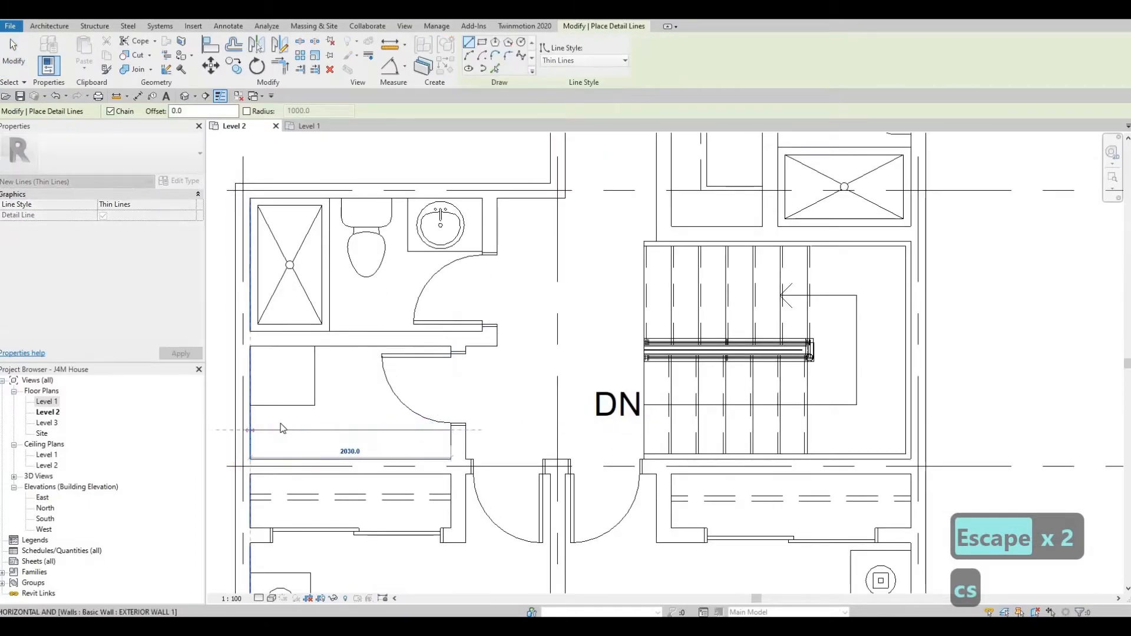
key("Escape")
key("Escape")
Draw a parallel detail line in the <Demolished> style, 2030 mm long, just below the solid laundry line, matching the closet's dashed line
middle_click_drag(667, 180, 654, 223)
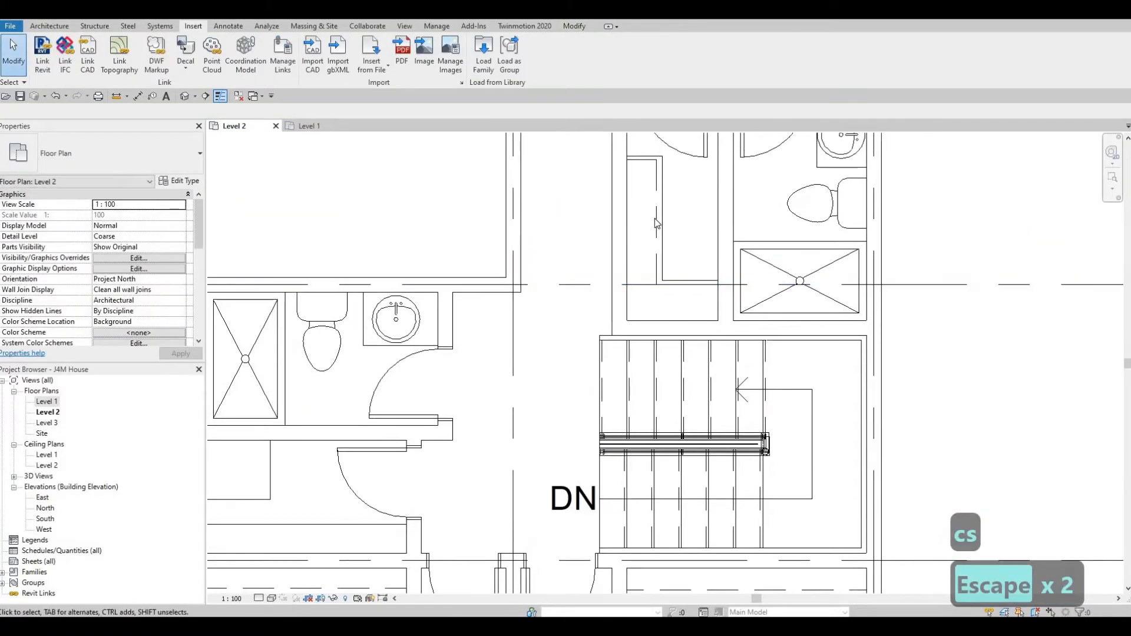
left_click(656, 236)
key("c")
key("s")
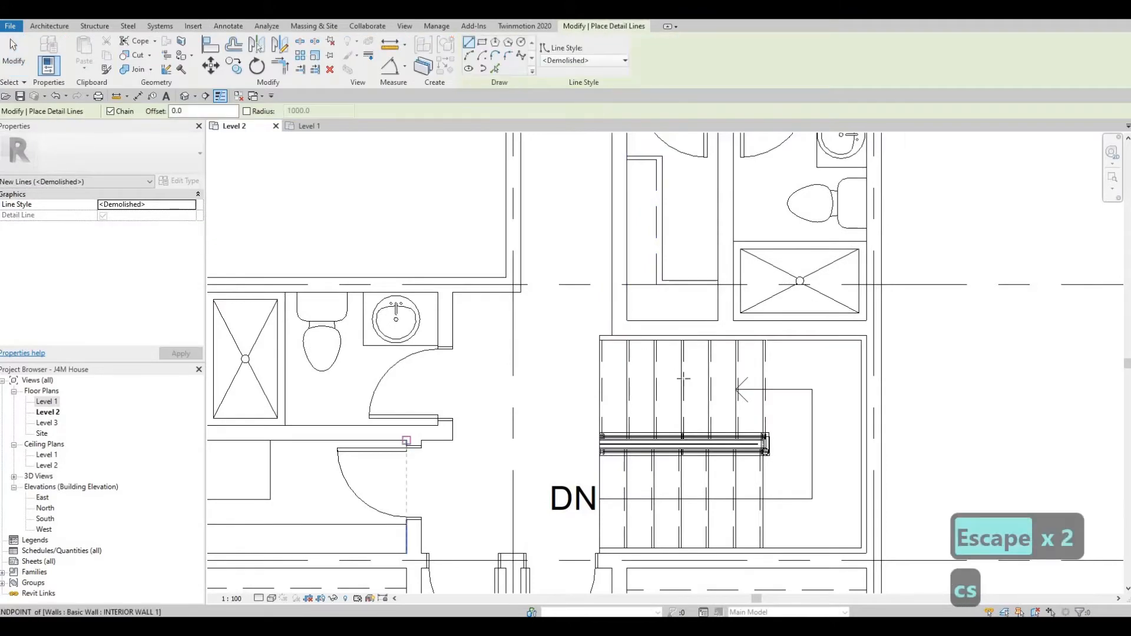
middle_click_drag(224, 518, 607, 379)
left_click(730, 395)
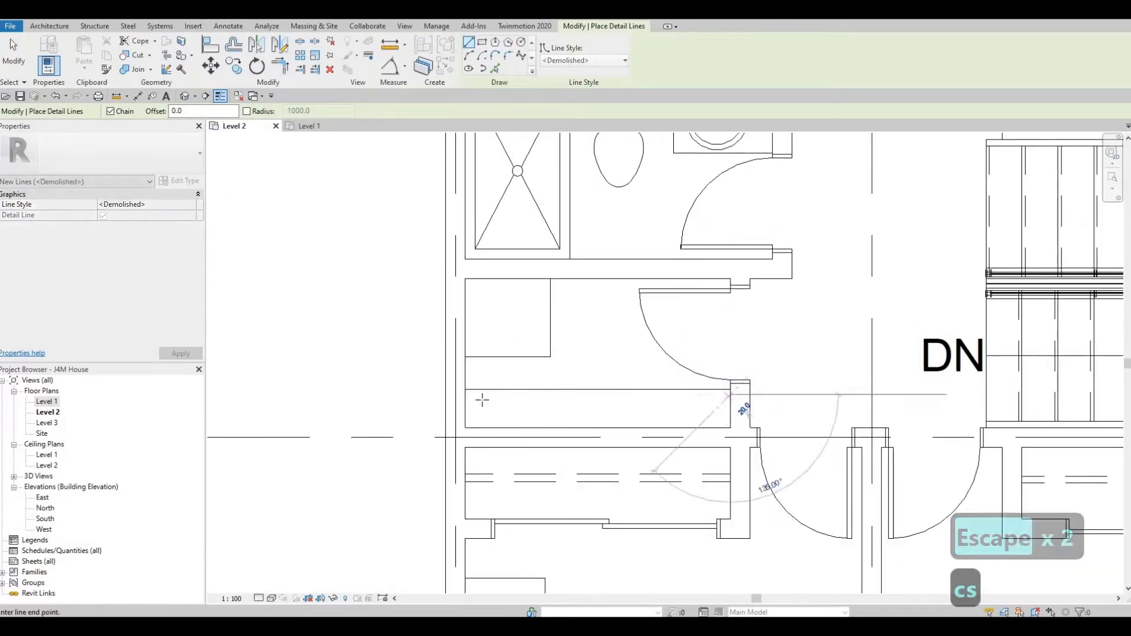
left_click(467, 397)
key("Escape")
key("Escape")
key("Escape")
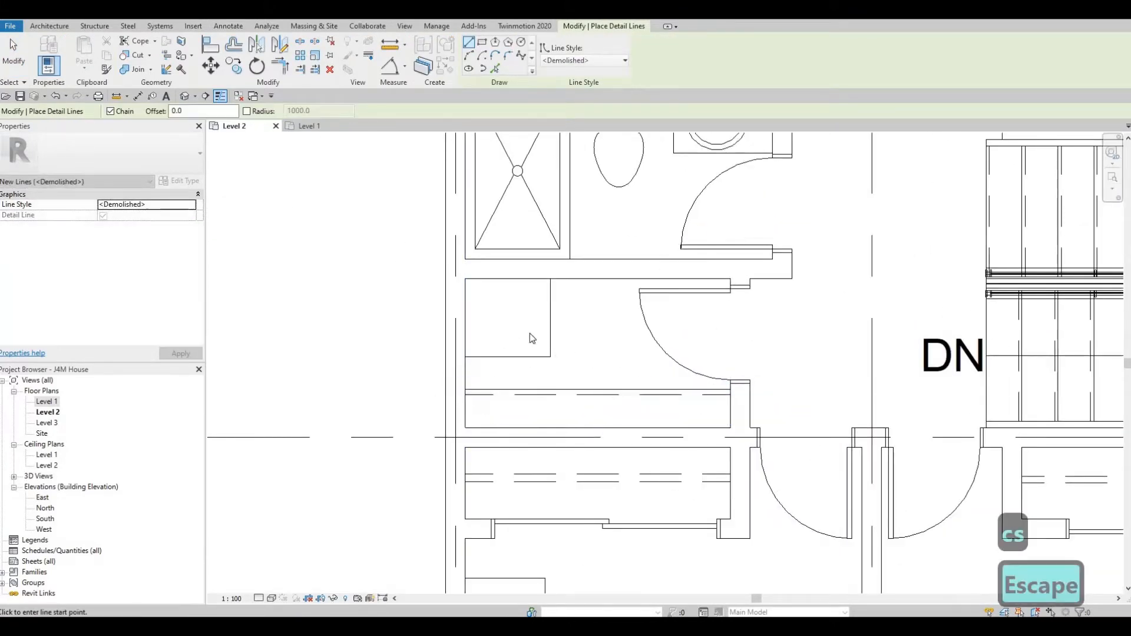
Draw a vertical Thin Lines detail line near the washer-dryer's front edge, from the wall above it down to the solid horizontal line
scroll(533, 330, "down", 2)
middle_click_drag(600, 348, 533, 334)
scroll(530, 330, "down", 3)
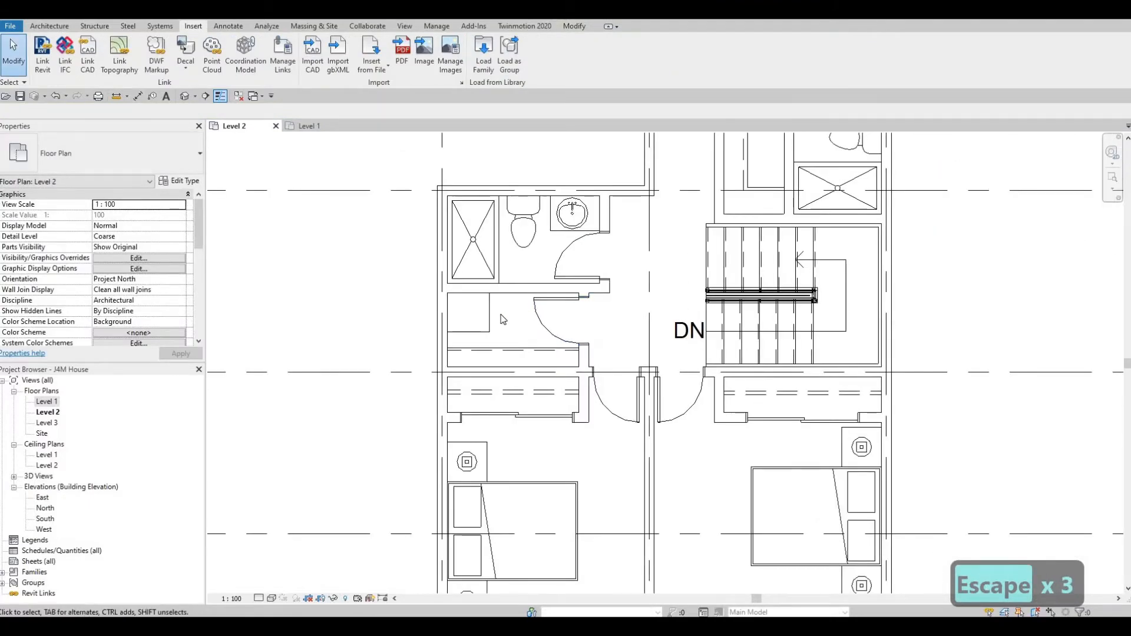
scroll(493, 312, "up", 3)
key("Escape")
key("Escape")
key("Escape")
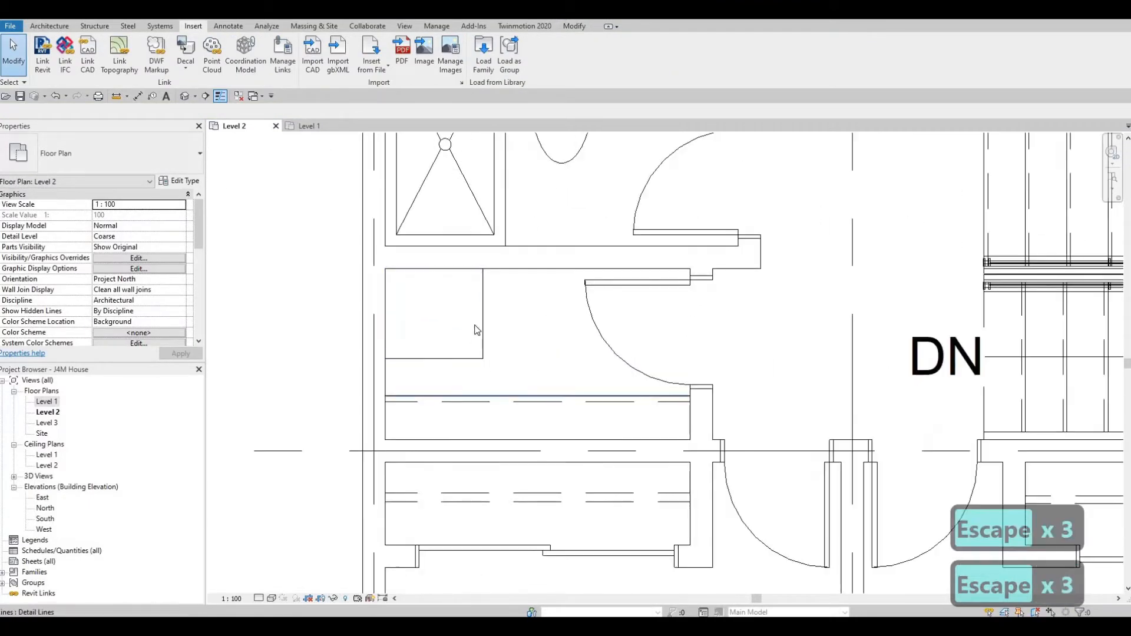
left_click(478, 397)
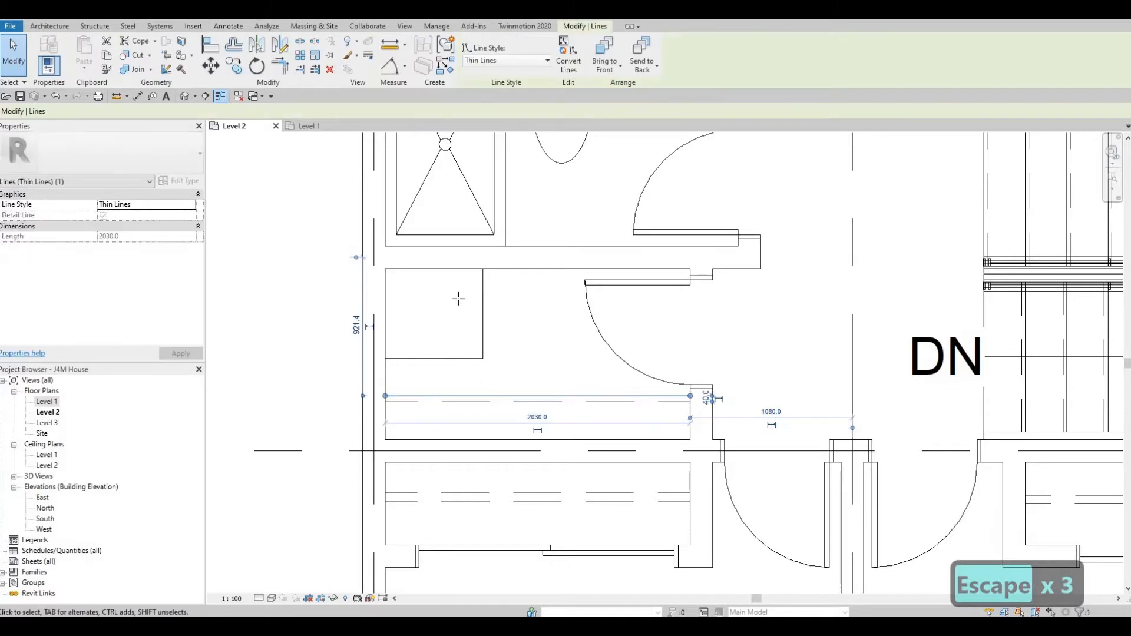
key("c")
key("s")
left_click(476, 269)
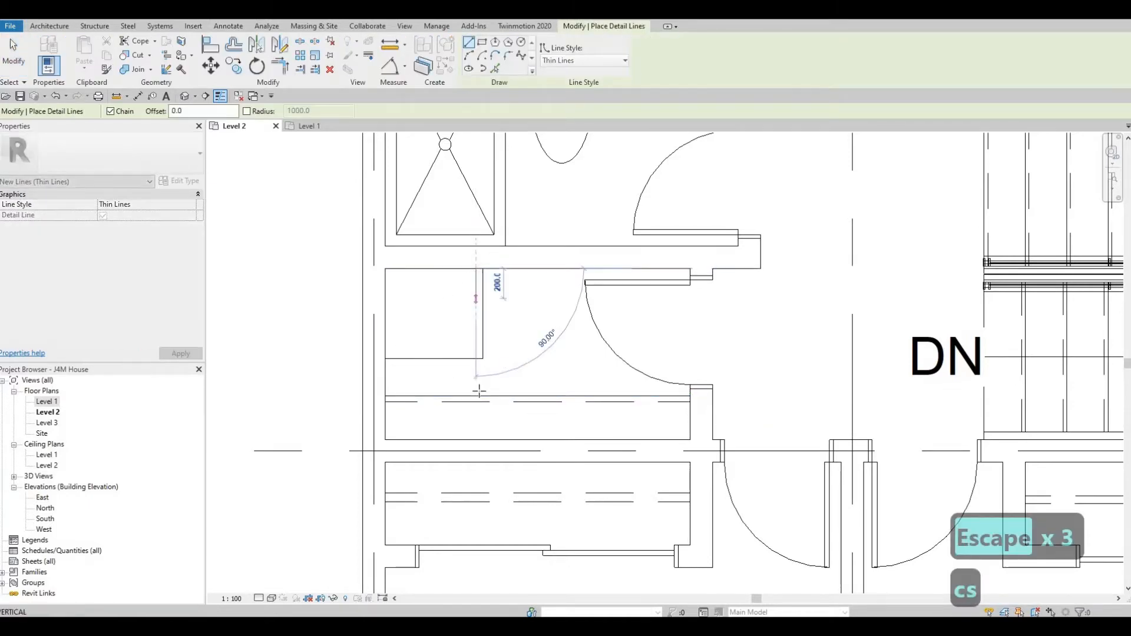
left_click(476, 396)
key("Escape")
key("Escape")
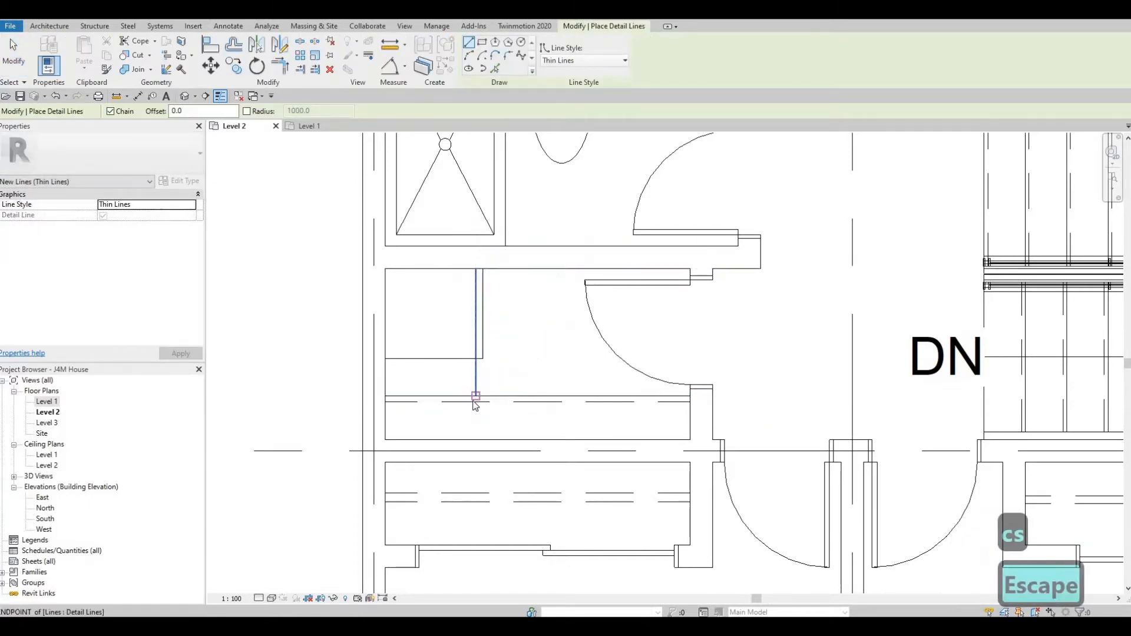
Draw a vertical <Demolished> detail line just inside the solid vertical one, from the dashed horizontal line up to the wall
left_click(470, 398)
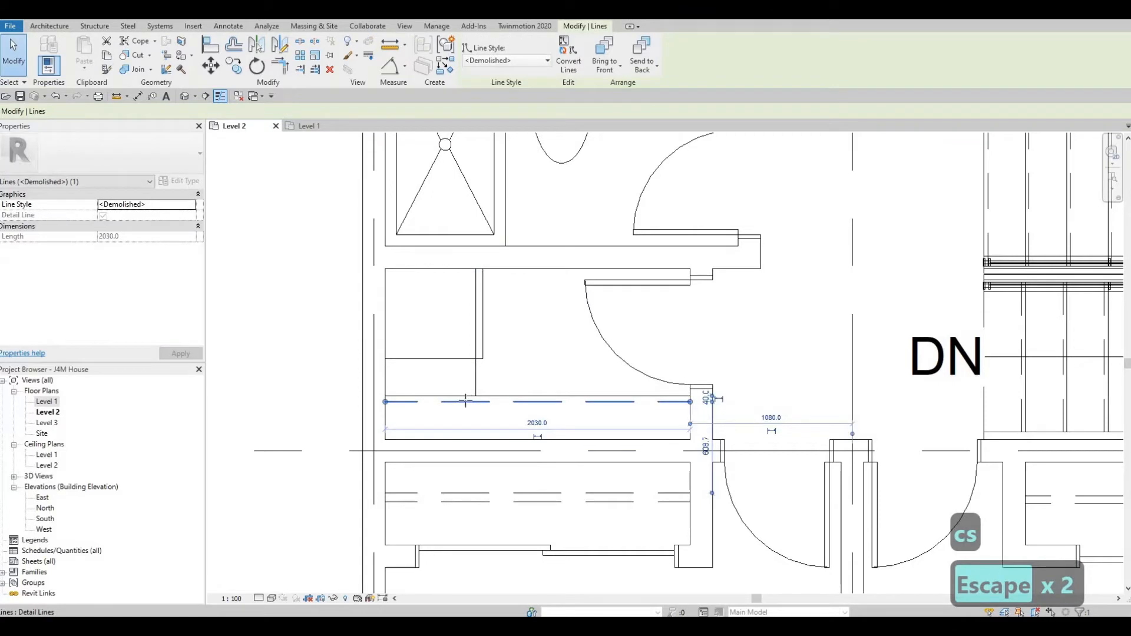
left_click(469, 269)
key("Escape")
key("Escape")
key("Escape")
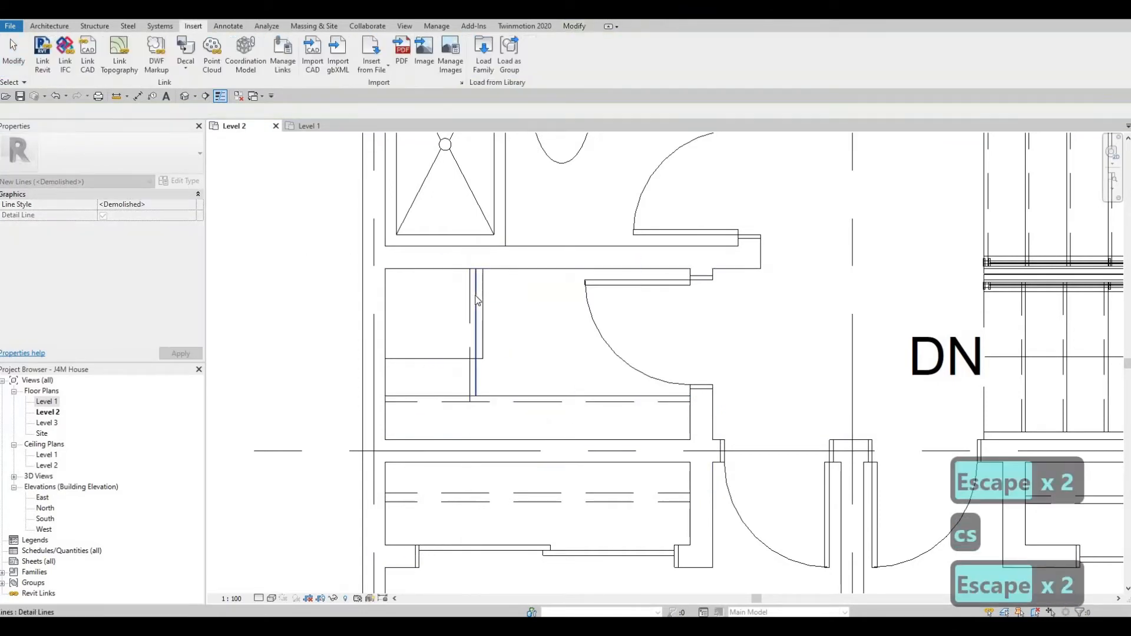
Trim the solid pair and the dashed pair of laundry room lines to corners, forming an L-shaped outline
key("t")
key("r")
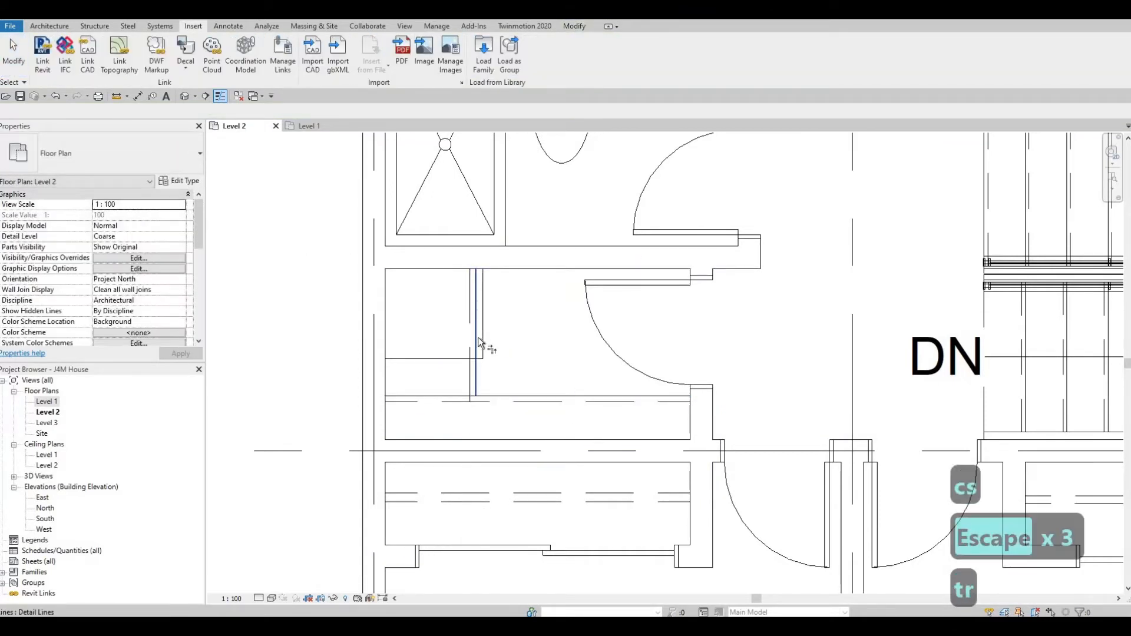
left_click(472, 390)
left_click(471, 390)
key("Escape")
key("Escape")
middle_click_drag(438, 347, 423, 396)
scroll(423, 396, "down", 3)
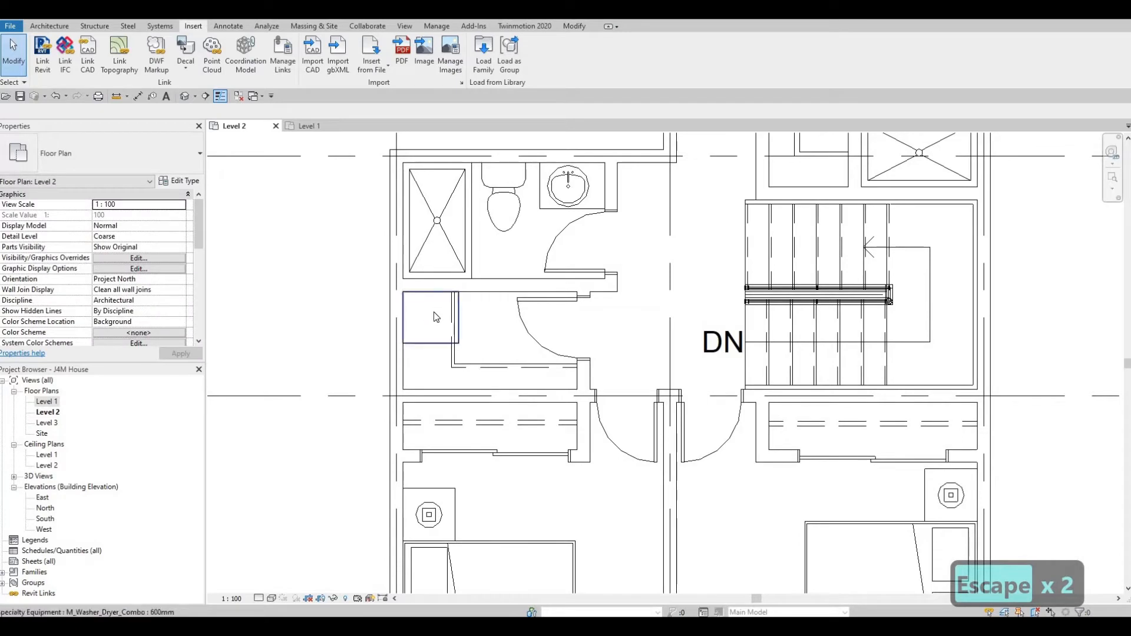
key("Escape")
key("Escape")
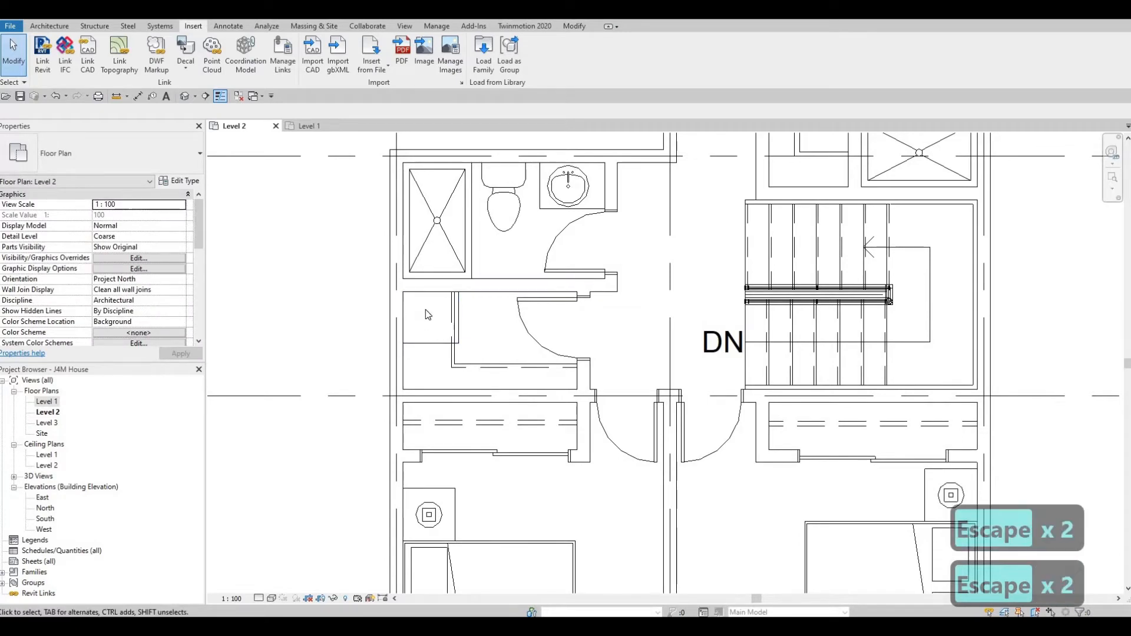
Review the furnished Level 2 floor plan as a whole, including the laundry room and the lower bedrooms
scroll(489, 236, "down", 3)
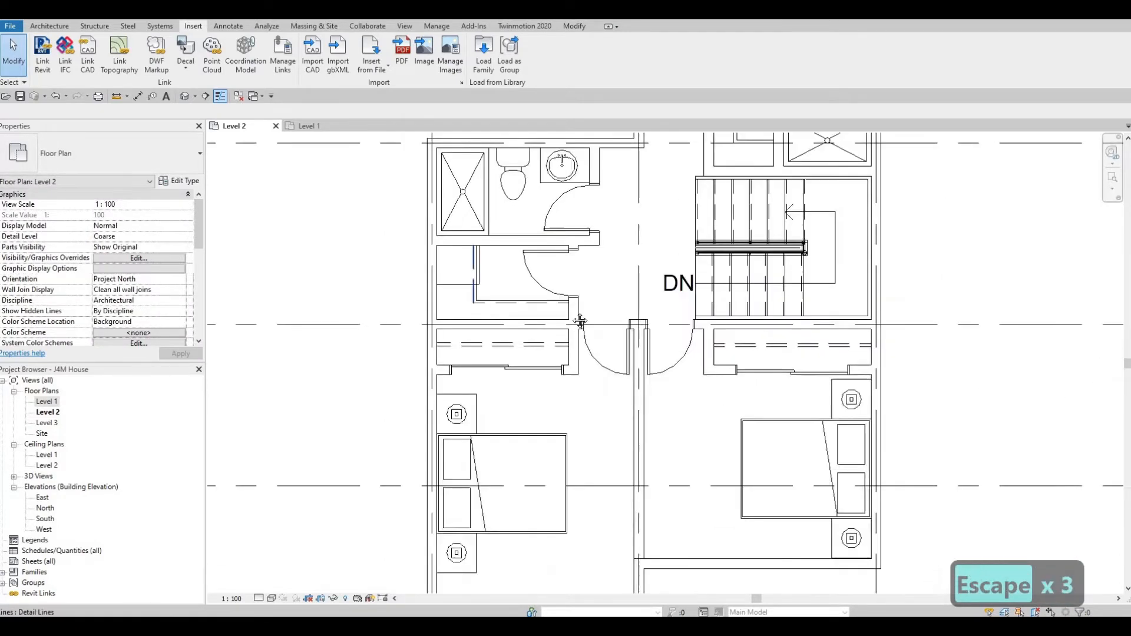
scroll(487, 356, "down", 1)
middle_click_drag(580, 316, 513, 356)
scroll(516, 348, "down", 2)
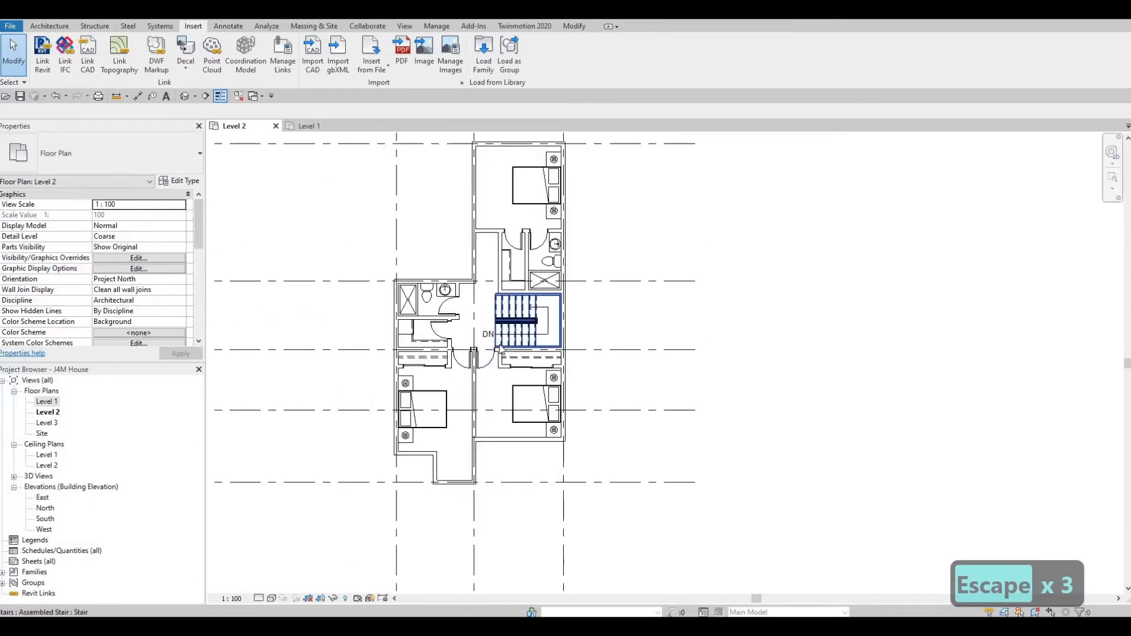
middle_click_drag(520, 294, 519, 309)
mouse_move(480, 433)
middle_mouse_down()
mouse_move(478, 370)
mouse_move(478, 451)
middle_mouse_up()
scroll(479, 373, "up", 2)
key("Escape")
key("Escape")
middle_click_drag(470, 397, 444, 365)
key("Escape")
key("Escape")
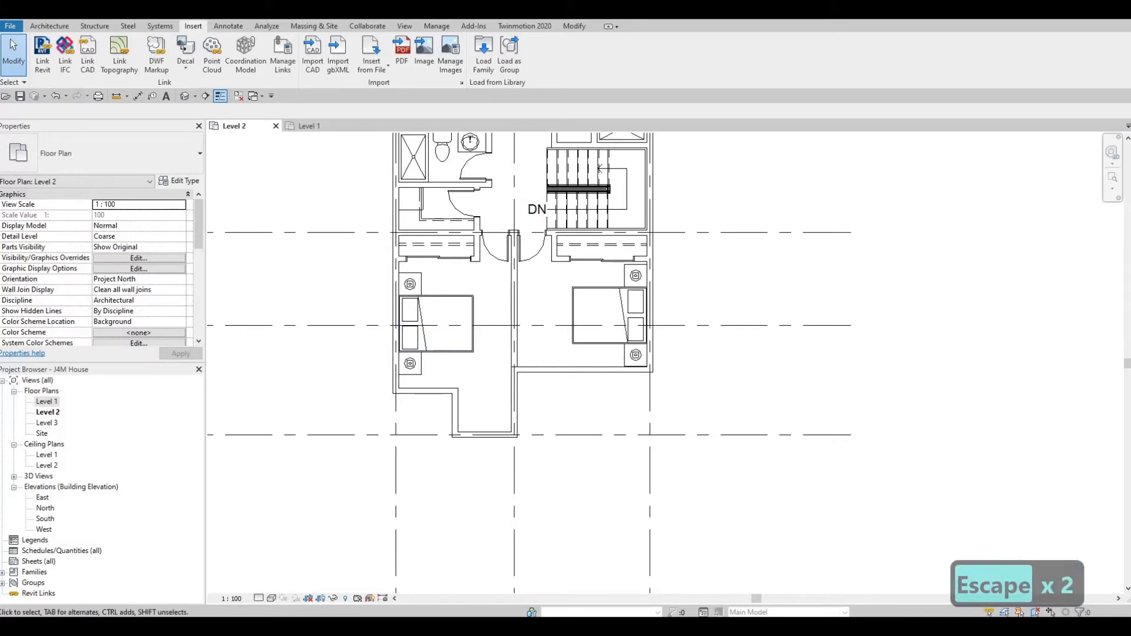
Start placing an architectural wall using the Curtain Wall type
scroll(45, 59, "up", 4)
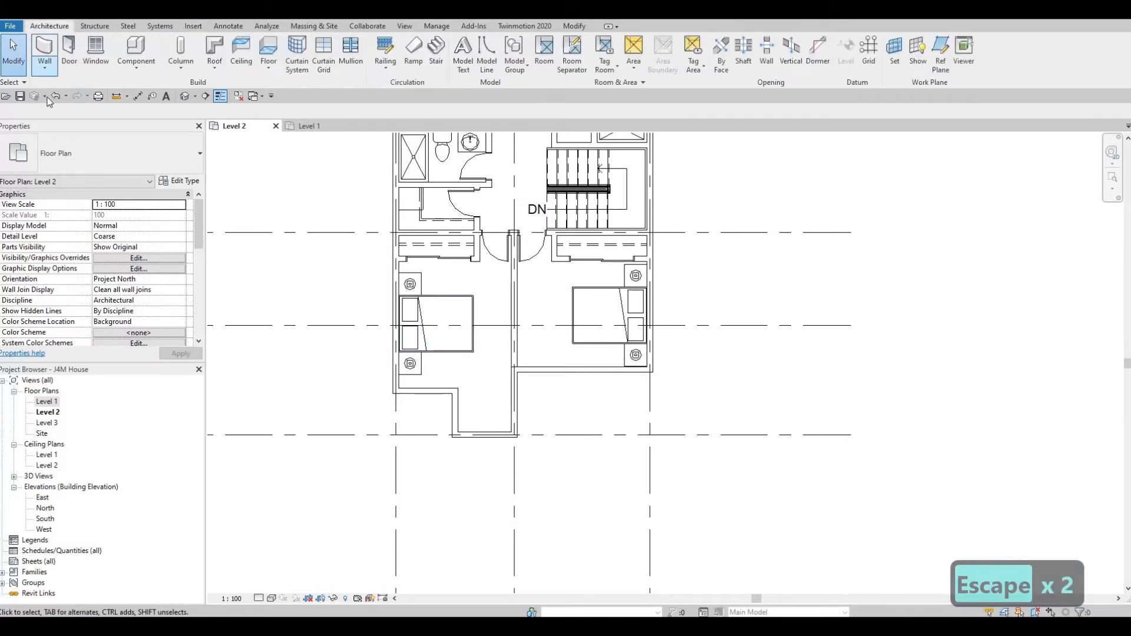
left_click(45, 66)
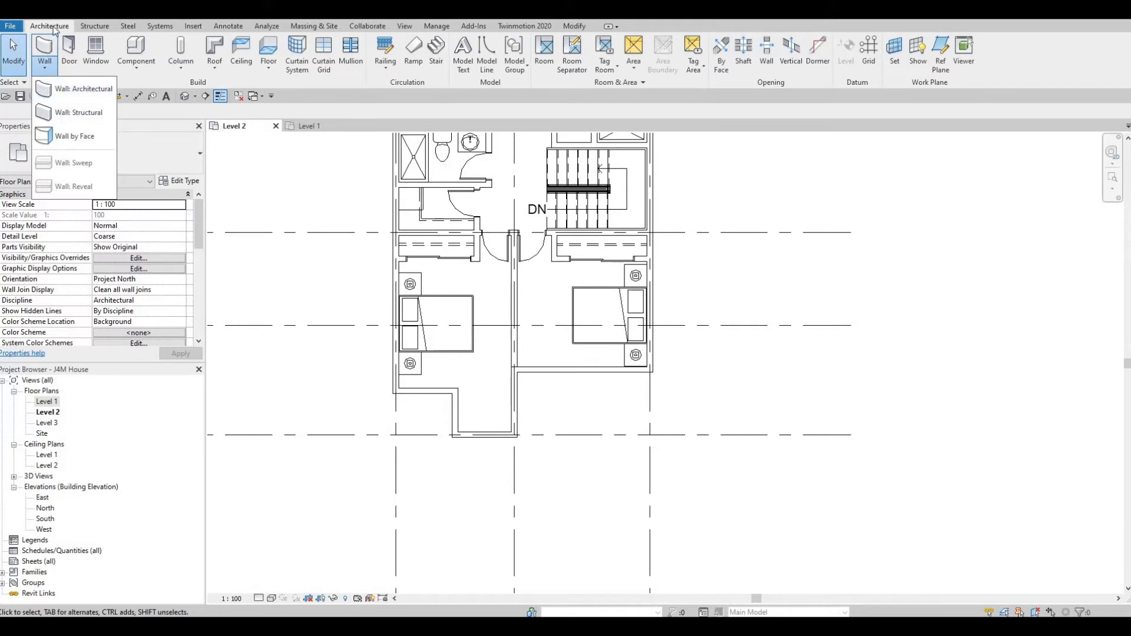
key("Escape")
left_click(50, 53)
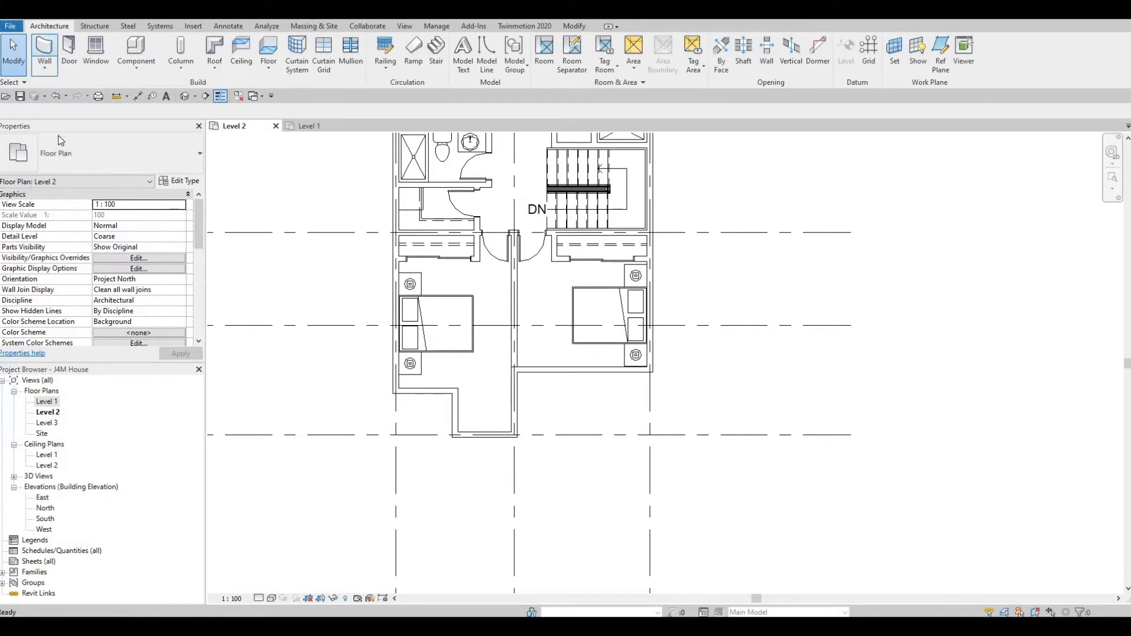
left_click(114, 169)
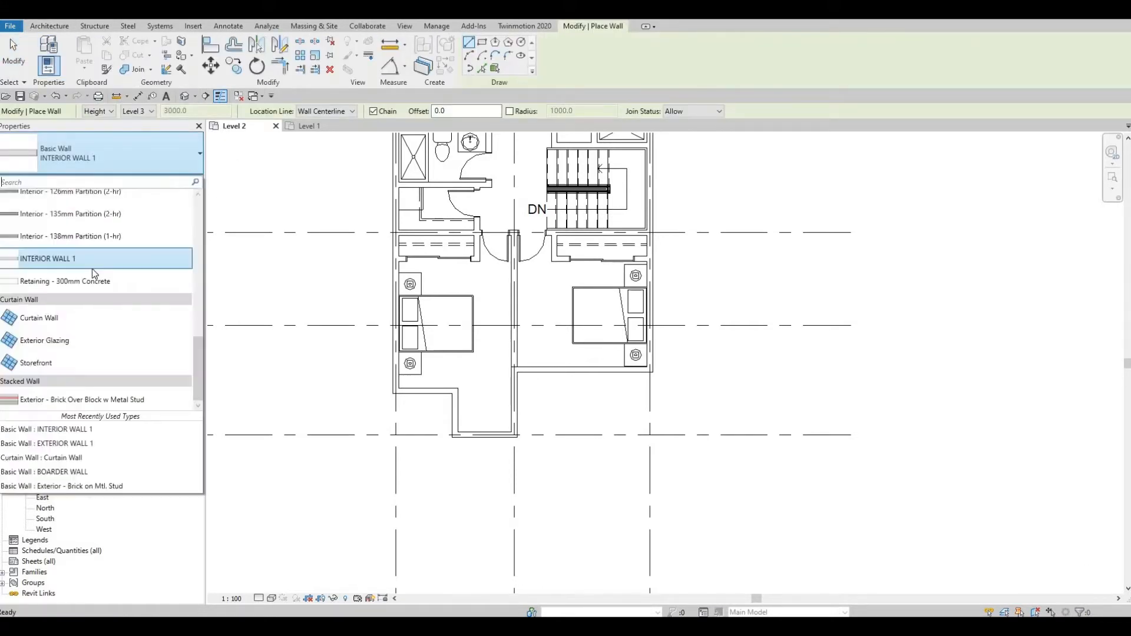
left_click(71, 322)
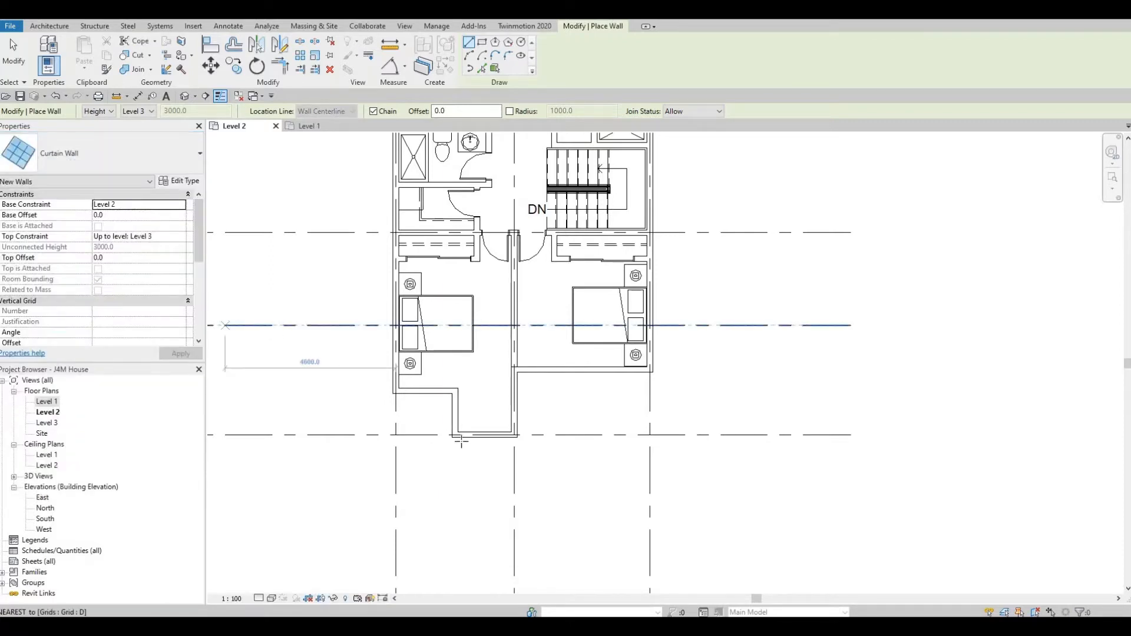
Try a 25 mm curtain wall segment in the lower exterior wall of the left bedroom's bay, and delete it
scroll(462, 437, "up", 4)
scroll(462, 437, "up", 3)
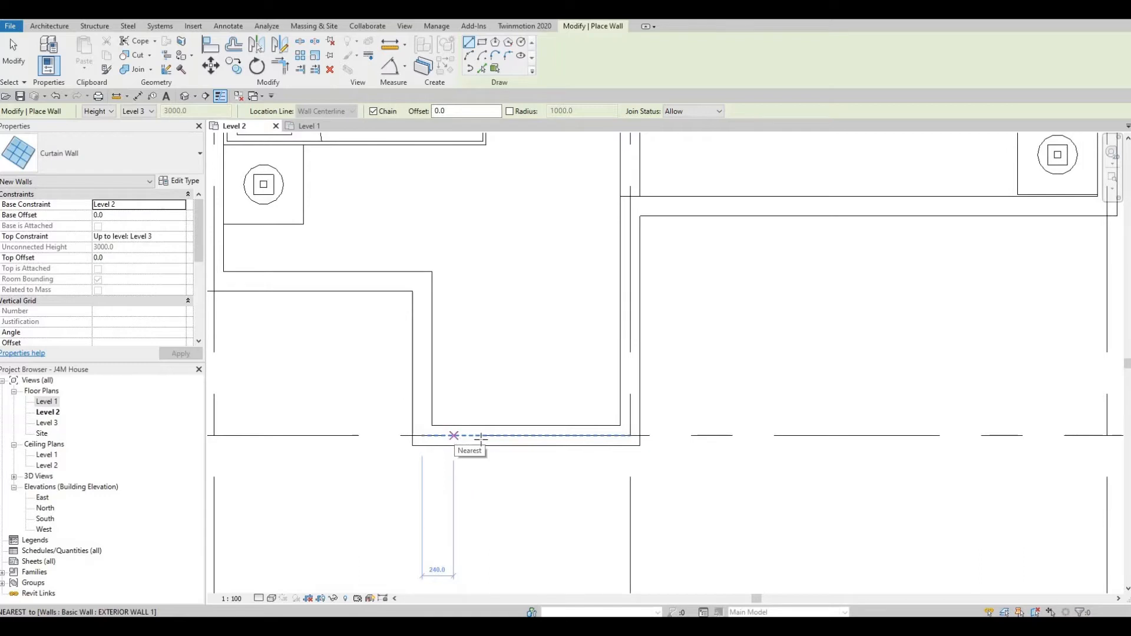
left_click(480, 437)
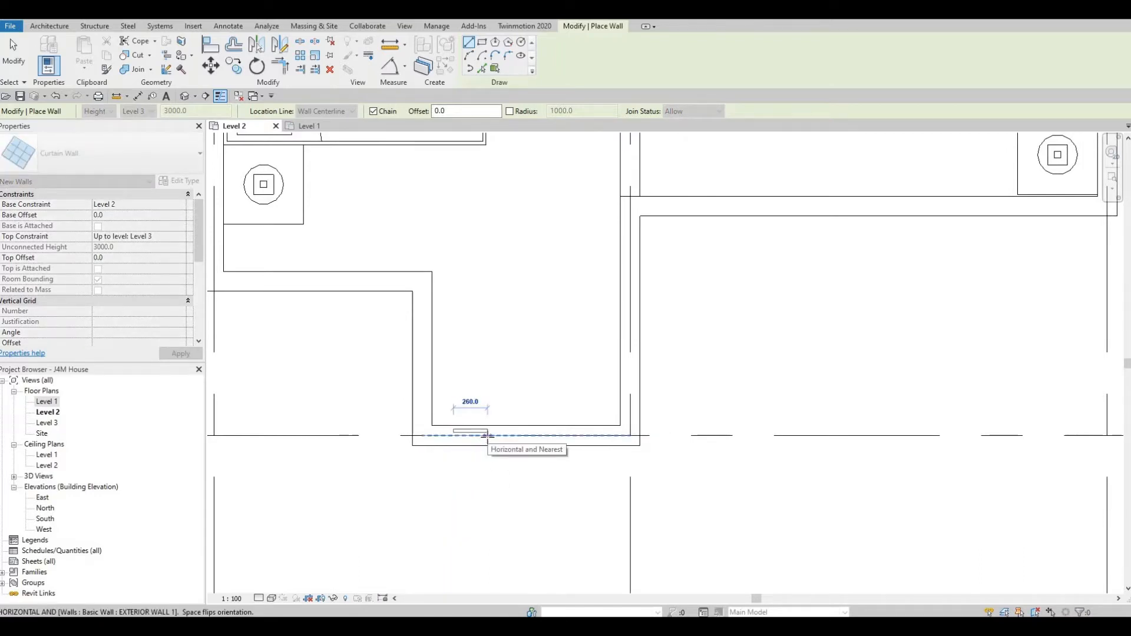
type("25")
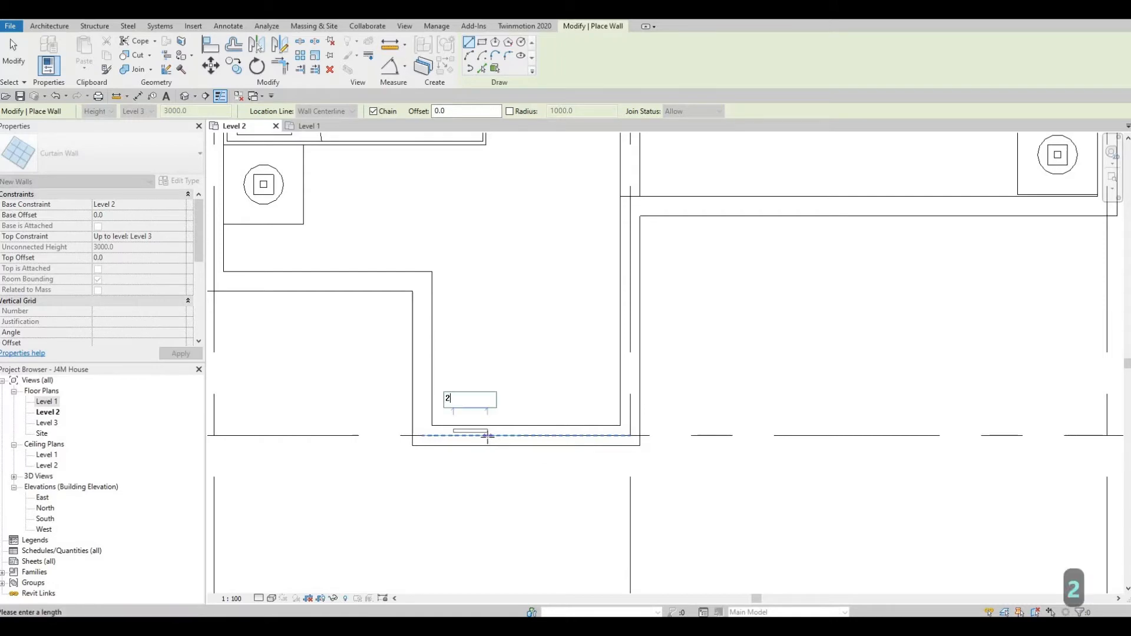
key("Return")
scroll(454, 434, "up", 3)
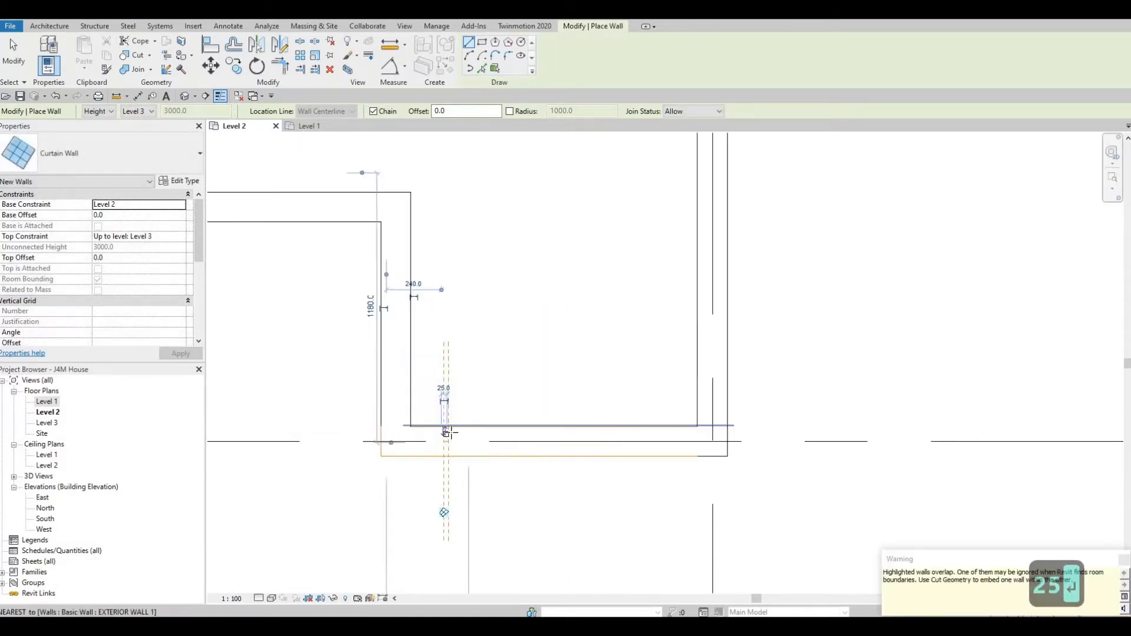
key("Escape")
key("Escape")
left_click(446, 436)
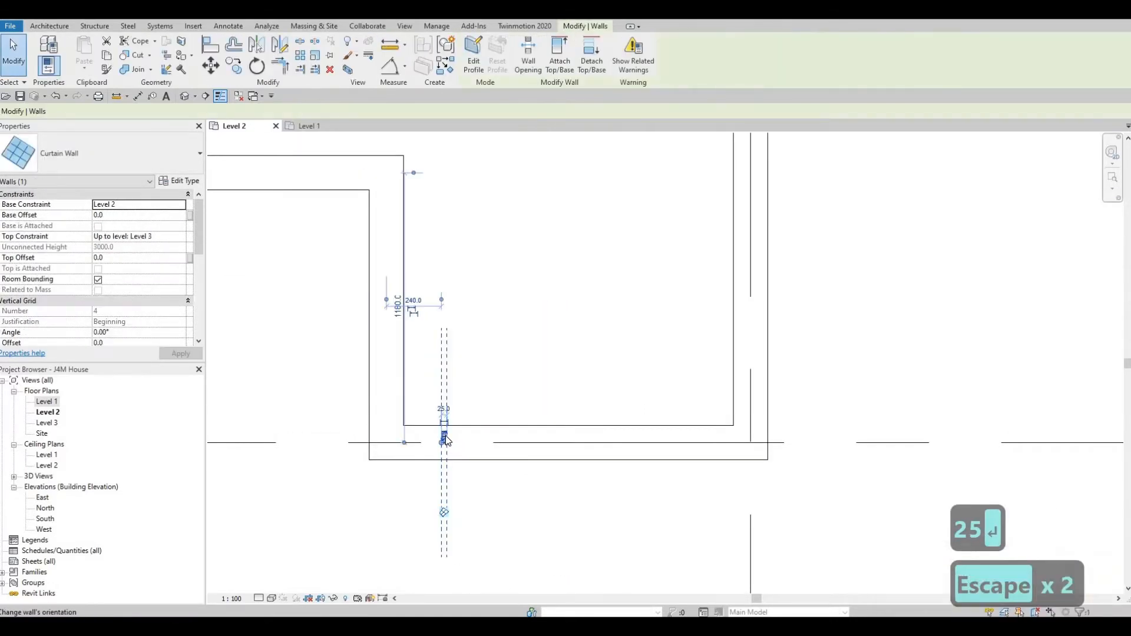
key("Delete")
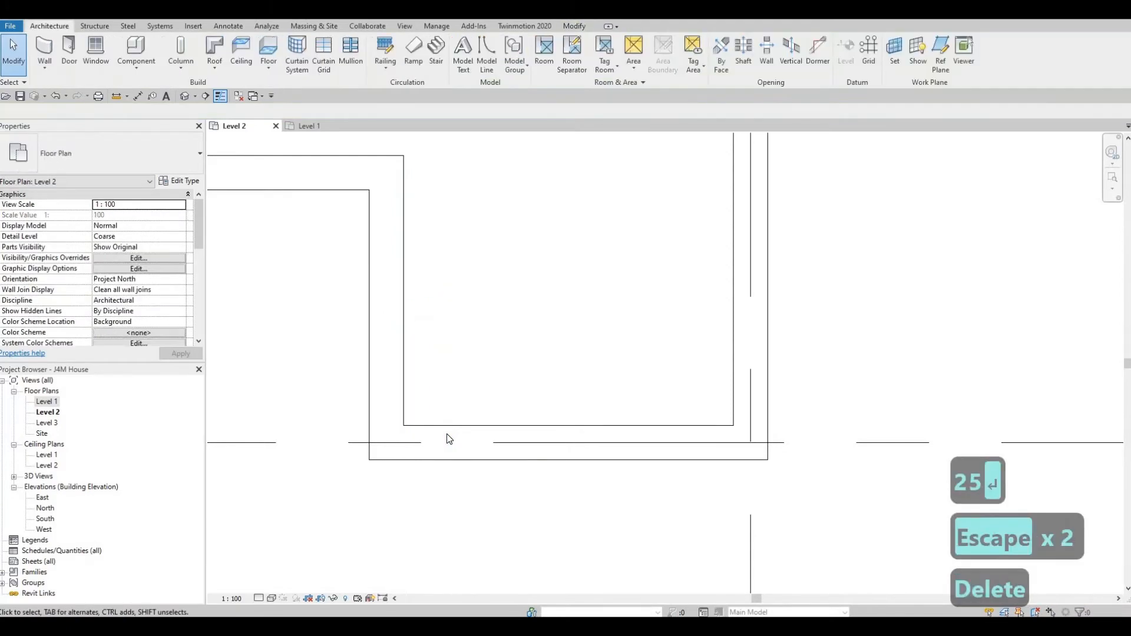
Draw a 250 mm curtain wall segment near the left end of the bay's lower exterior wall
left_click(45, 49)
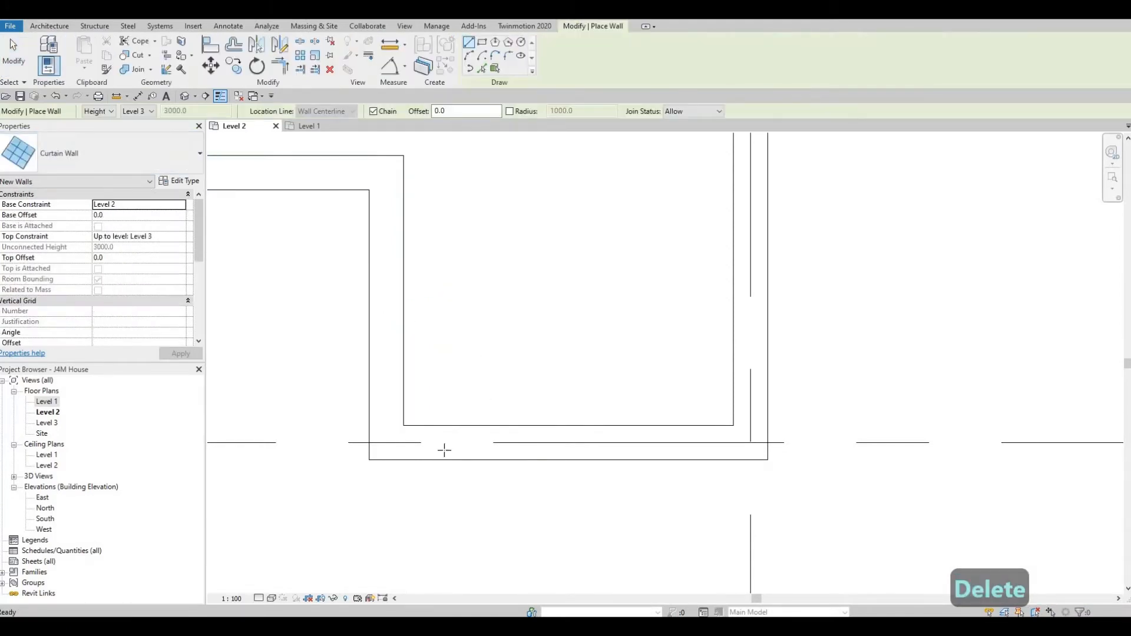
scroll(432, 433, "up", 2)
left_click(431, 437)
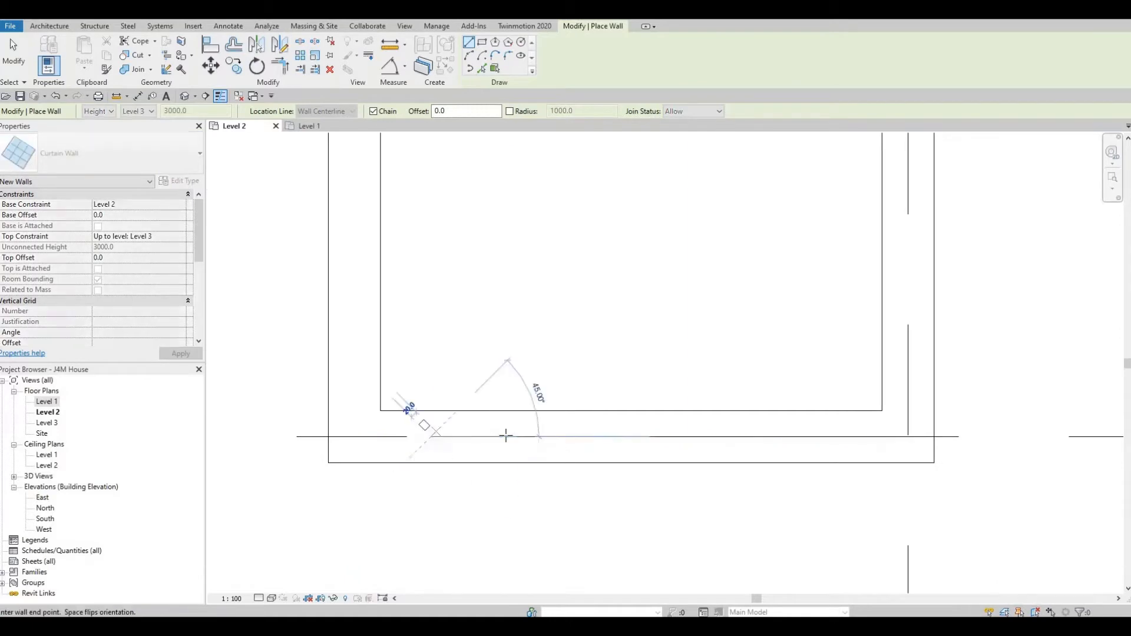
type("25")
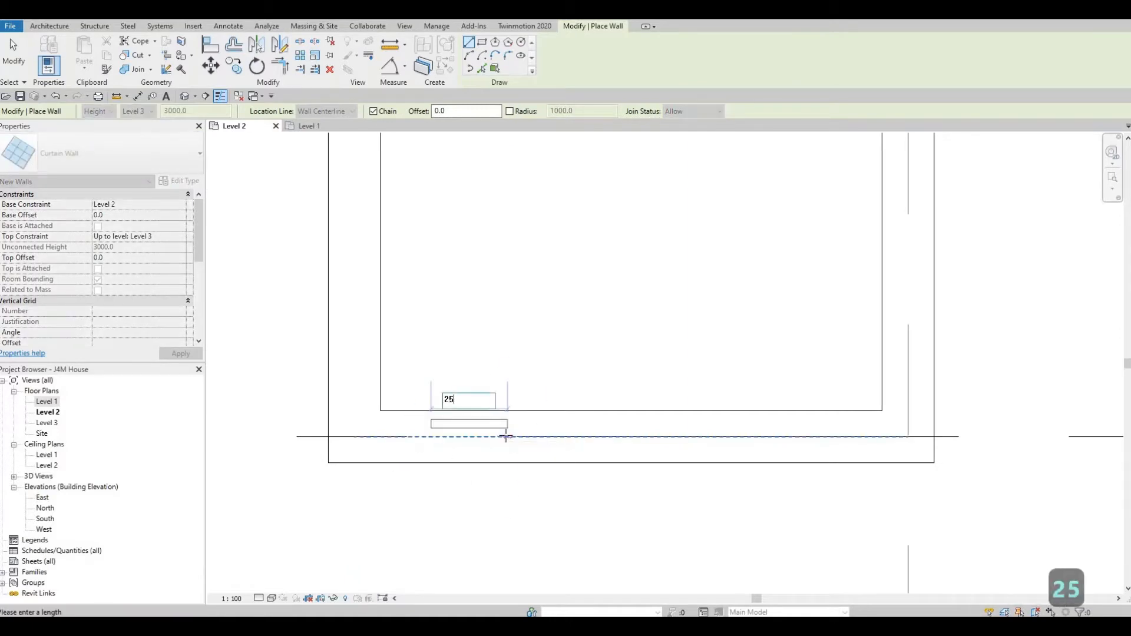
type("0")
key("Return")
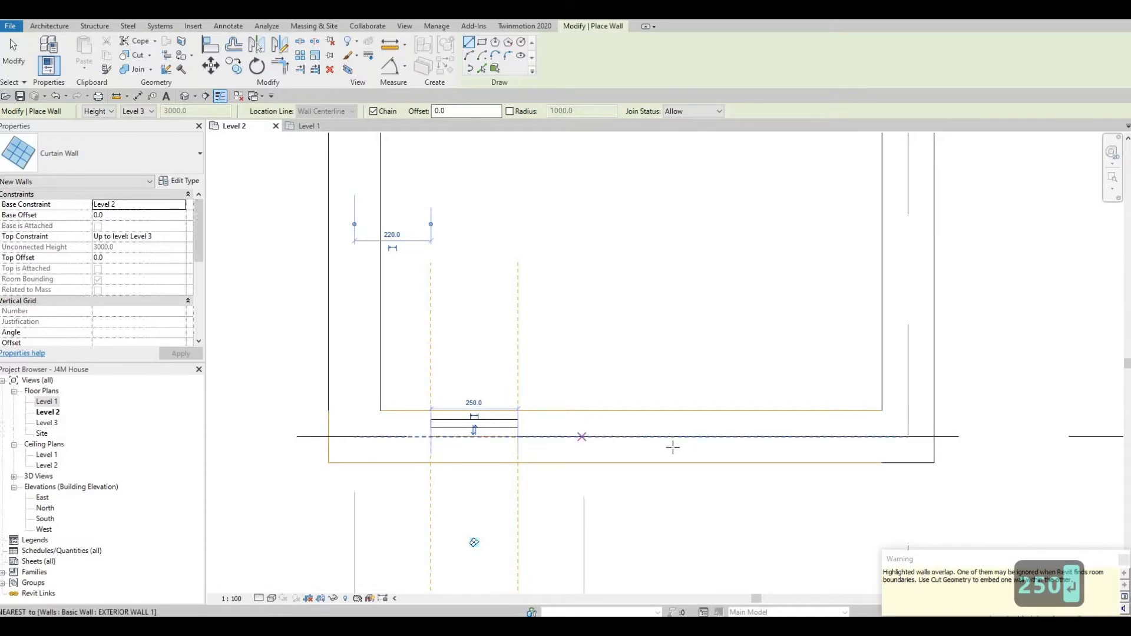
Try a 25 mm curtain wall segment near the middle of the bay's lower exterior wall
left_click(583, 437)
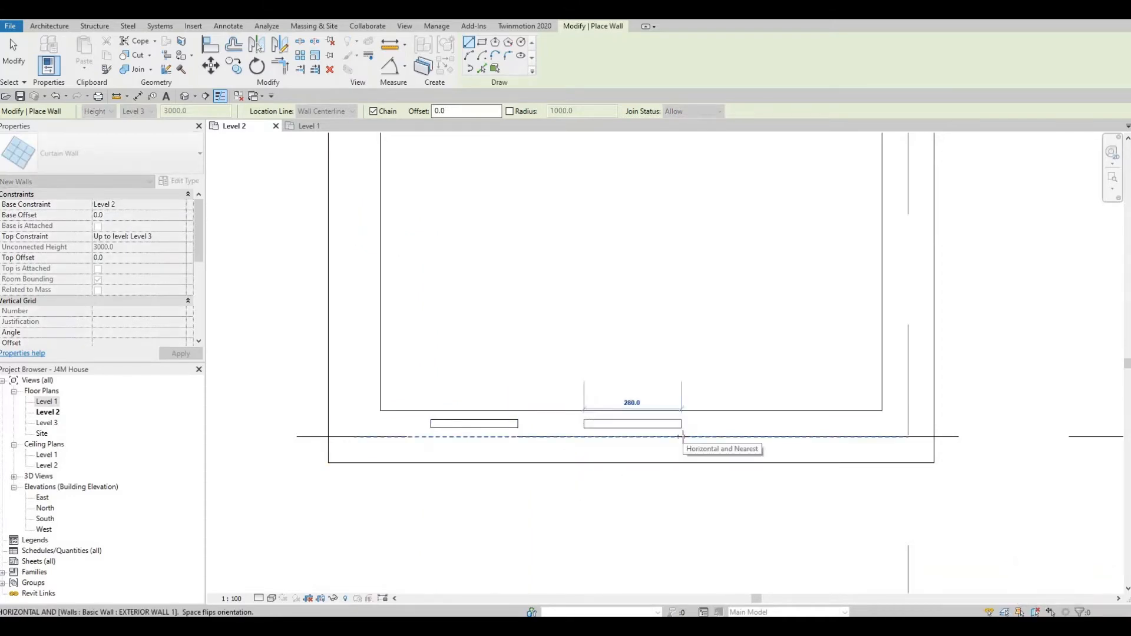
type("25")
key("Return")
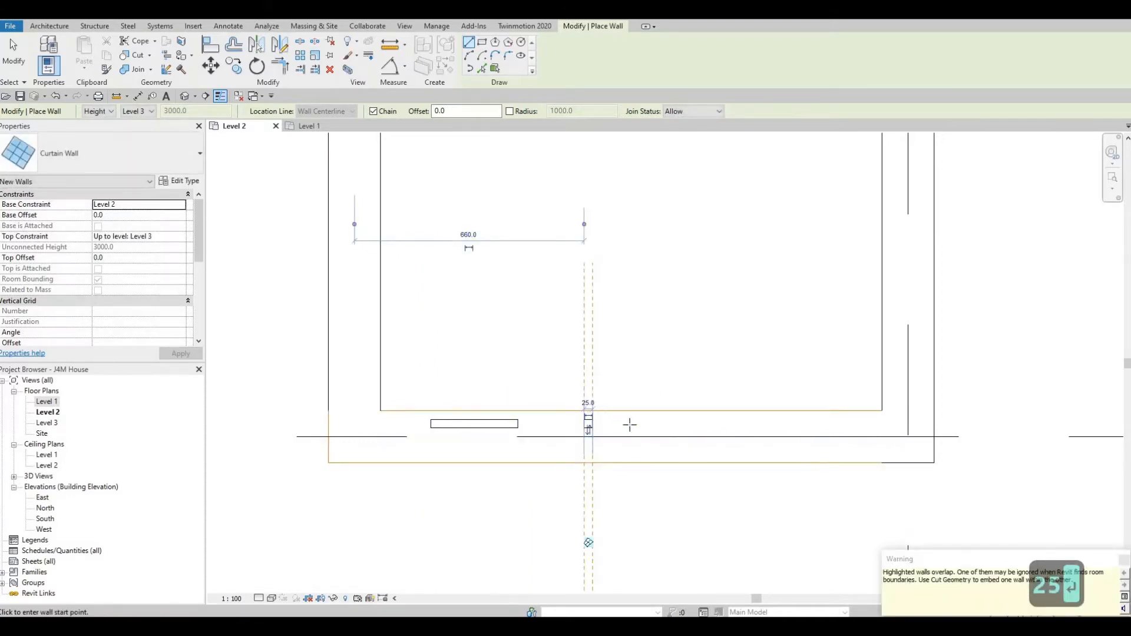
Draw a 250 mm curtain wall segment near the right end of the bay's lower exterior wall
scroll(630, 425, "up", 2)
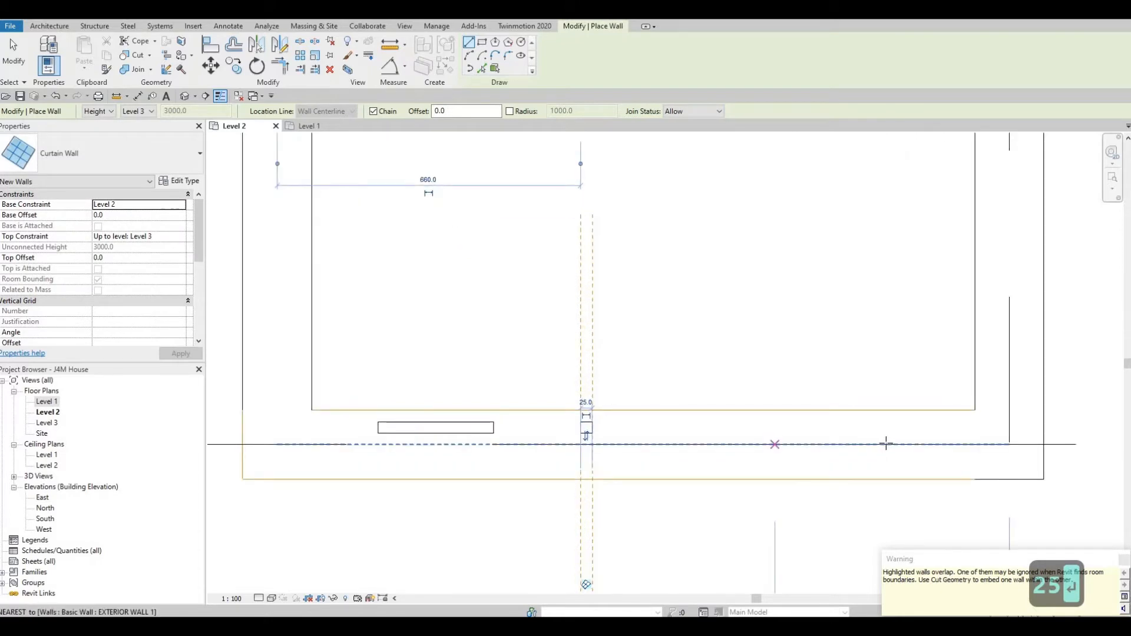
left_click(774, 444)
type("250")
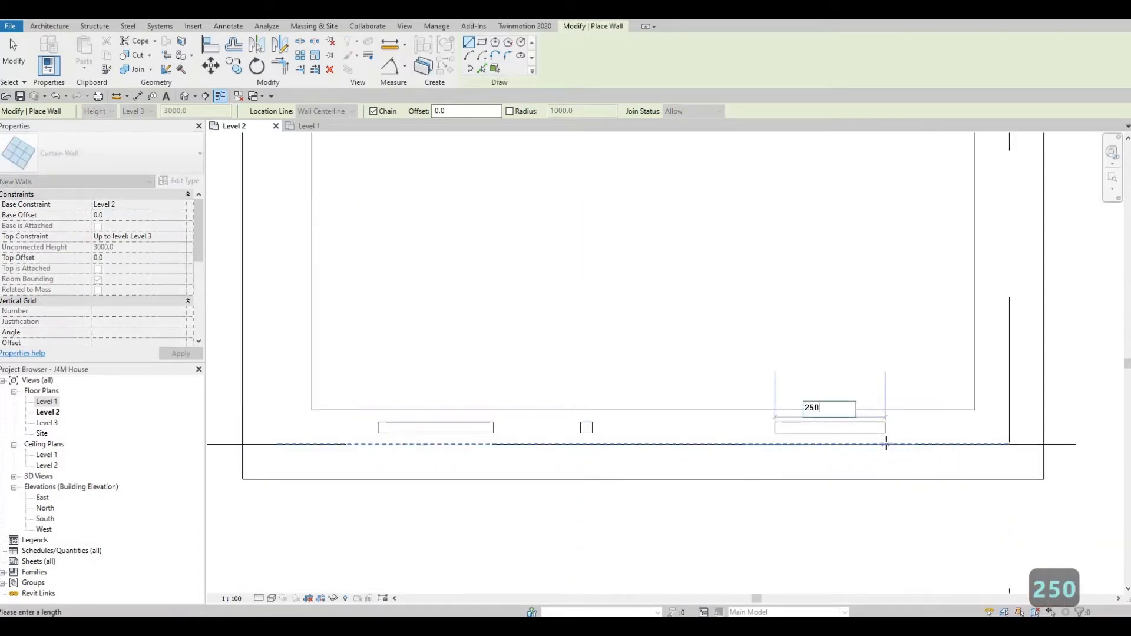
key("Return")
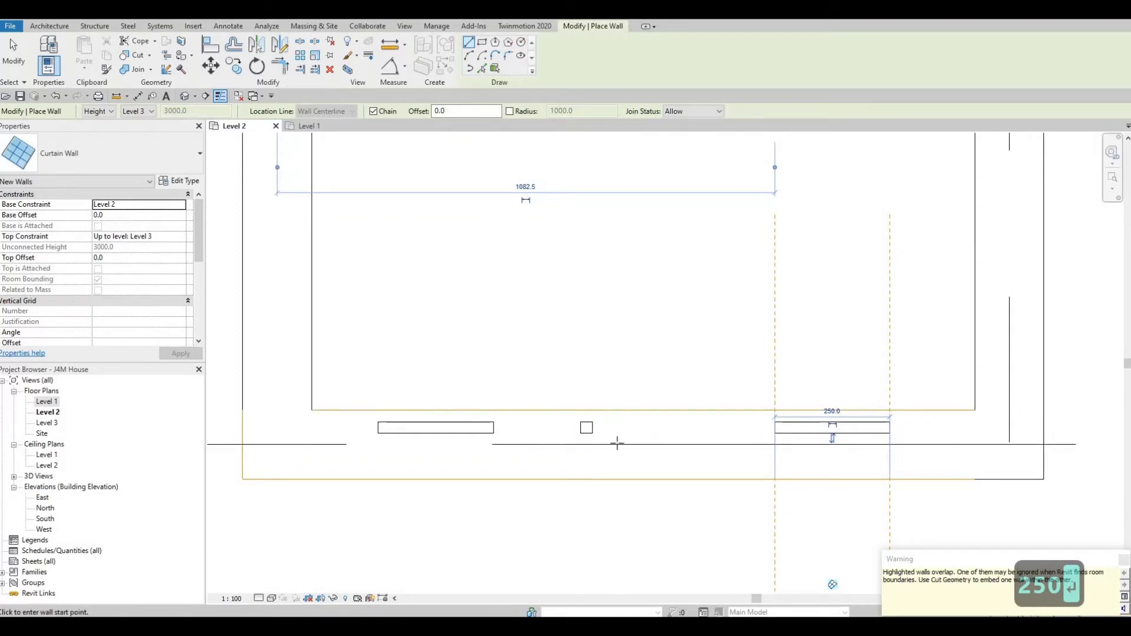
Draw a 250 mm curtain wall segment near the middle of the bay wall and delete the 25 mm segment beside it
left_click(675, 444)
type("250")
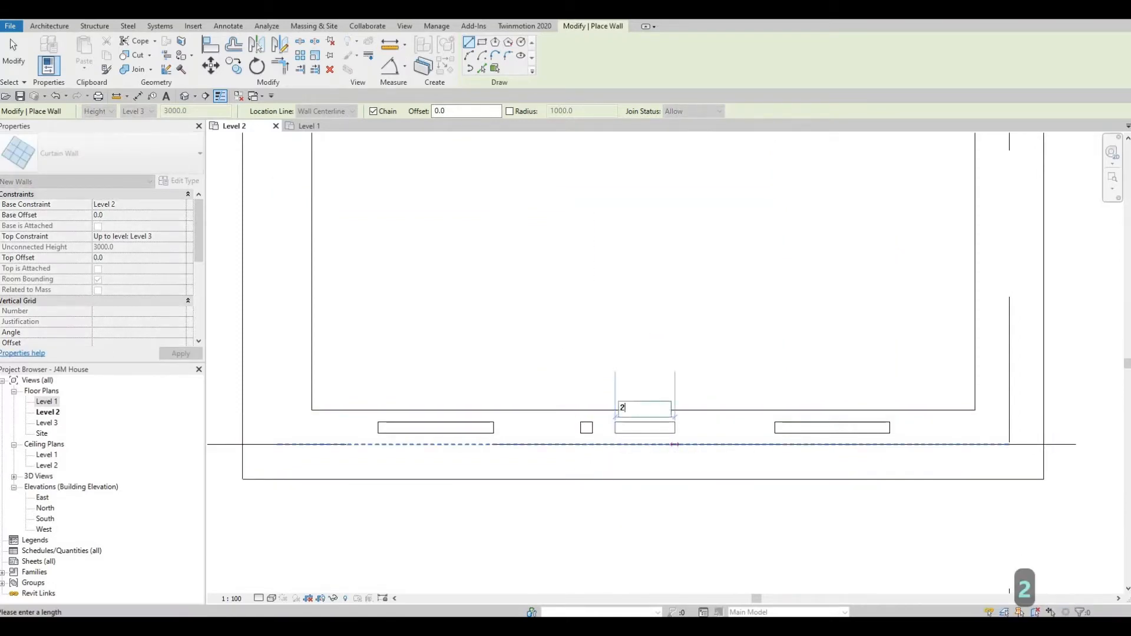
key("Return")
key("Escape")
key("Escape")
key("Escape")
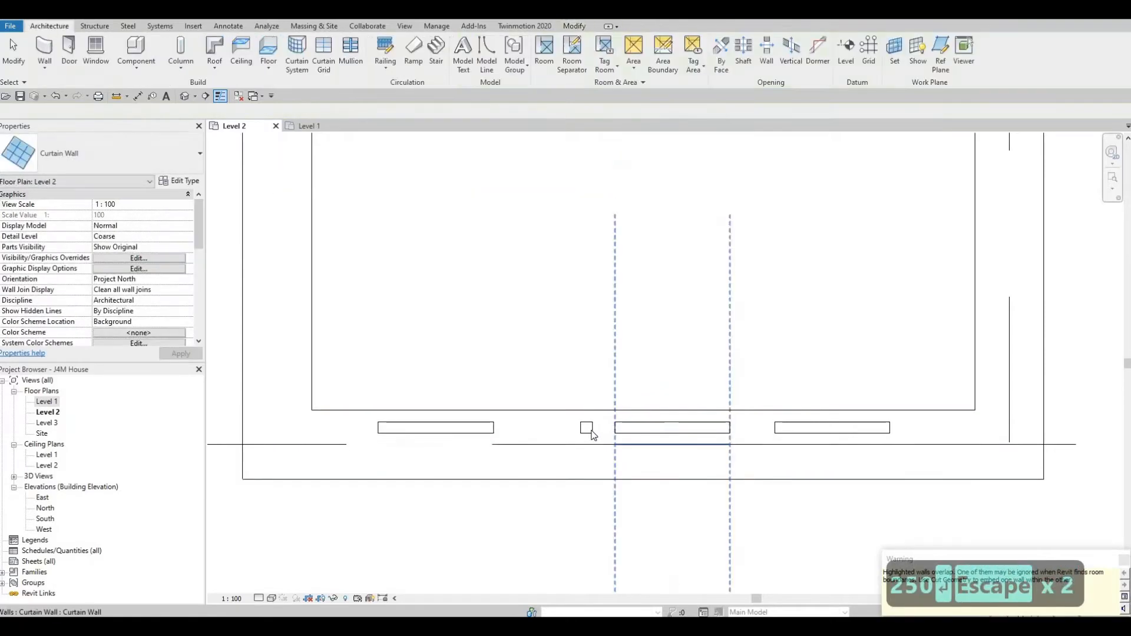
left_click(588, 437)
key("Delete")
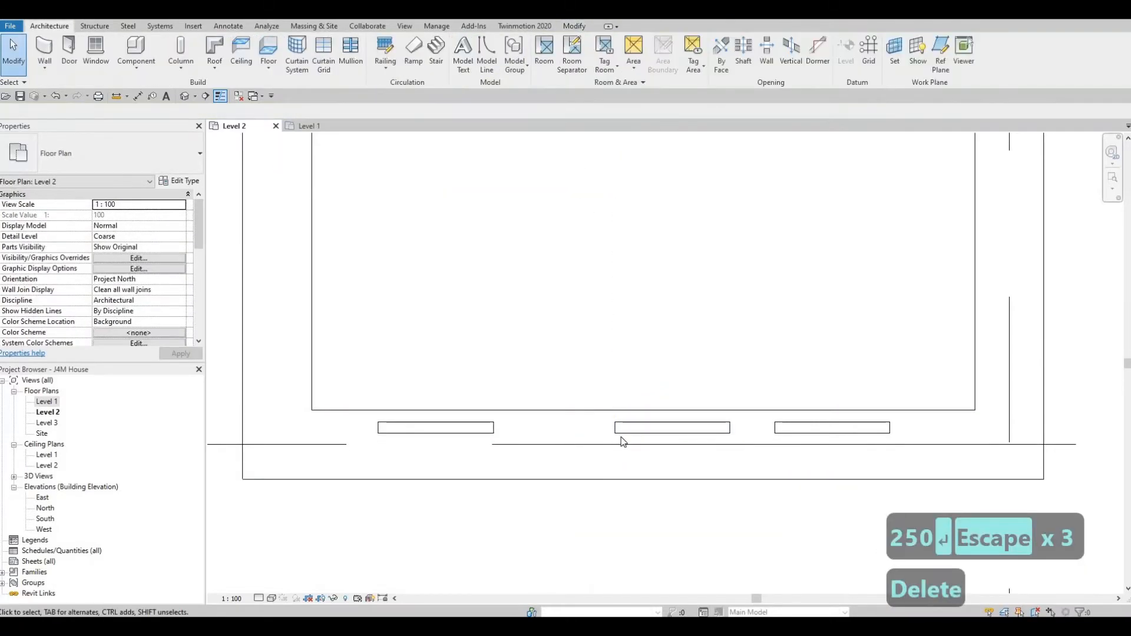
Nudge the middle curtain wall segment left to even out its spacing between the two outer segments
scroll(590, 439, "down", 2)
left_click(622, 438)
key("Left")
key("Left")
key("Left")
key("Left")
key("Left")
key("Left")
key("Left")
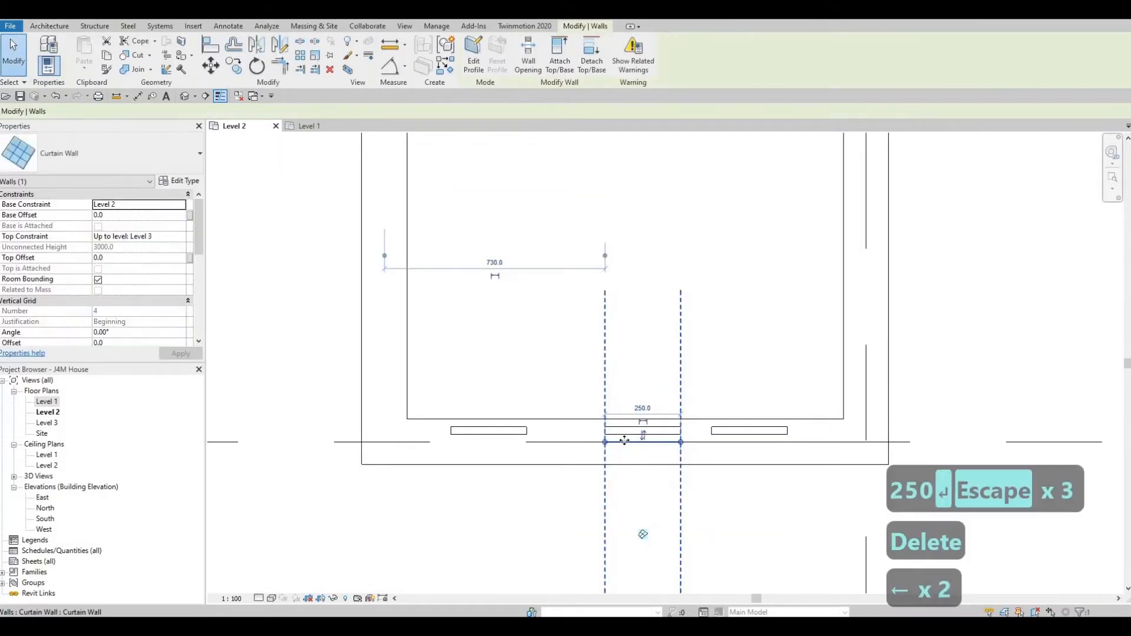
key("Left")
key("Left")
key("Left")
key("Left")
key("Left")
key("Left")
key("Left")
key("Left")
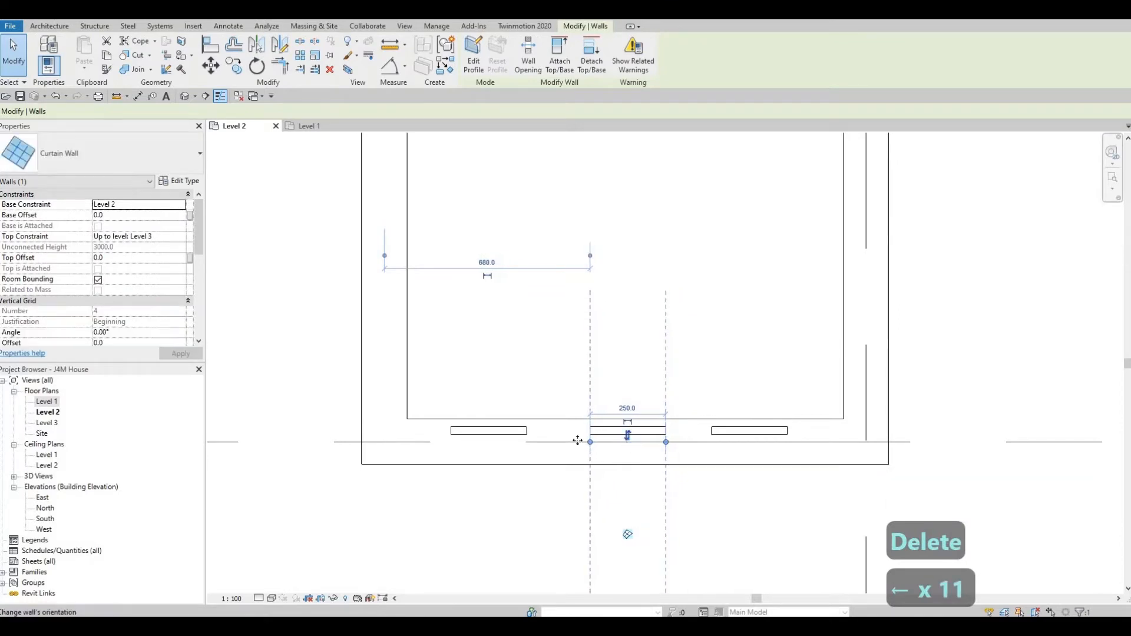
key("Left")
key("Left")
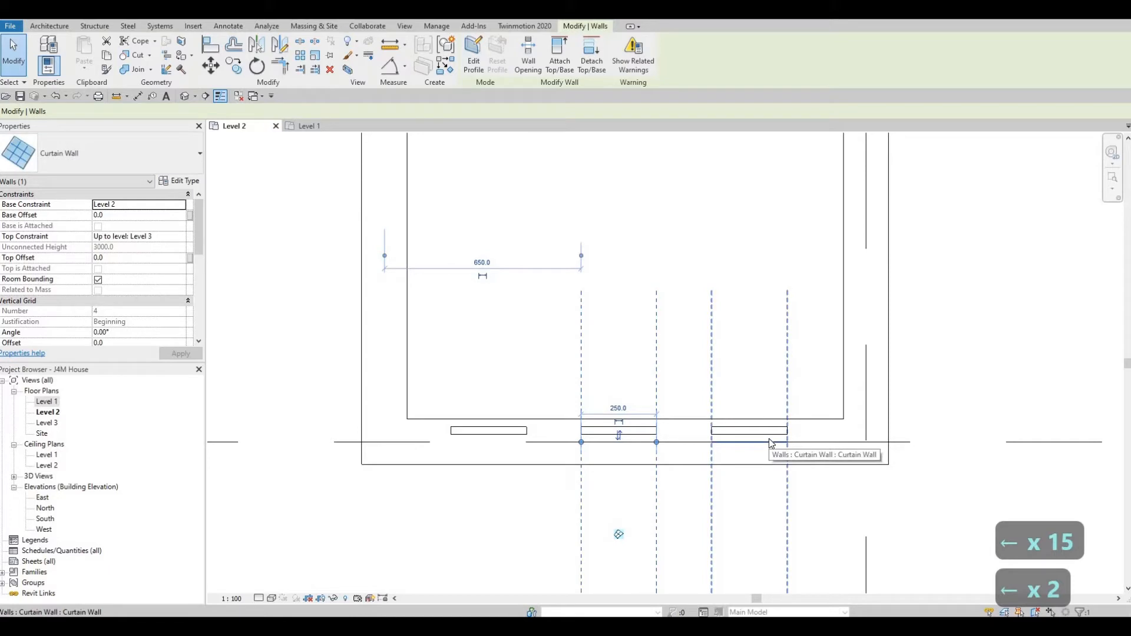
key("Left")
key("Left")
Nudge the right curtain wall segment outward to 1097.5 mm and the left one outward to 210 mm from the bay's left wall
left_click(769, 441)
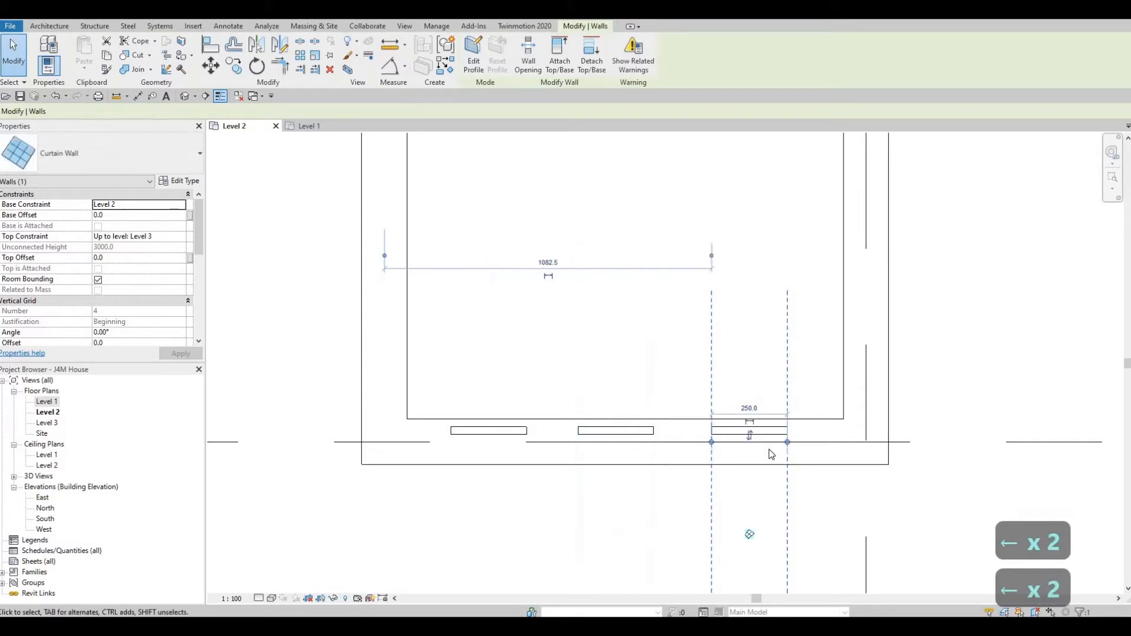
key("Right")
key("Right")
key("Right")
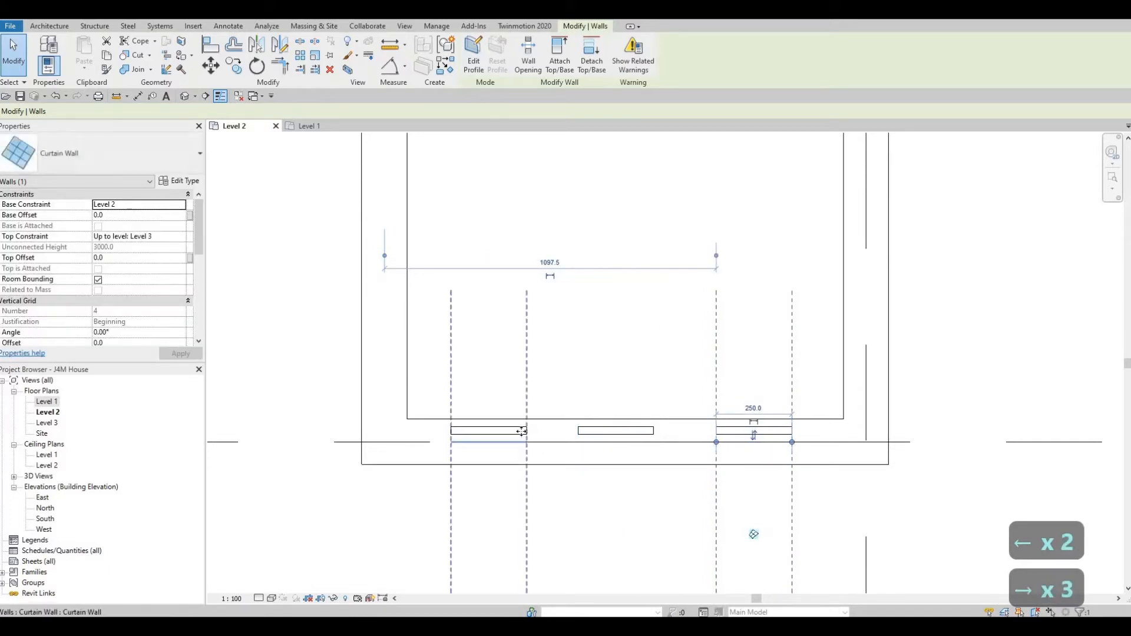
left_click(522, 431)
key("Left")
key("Left")
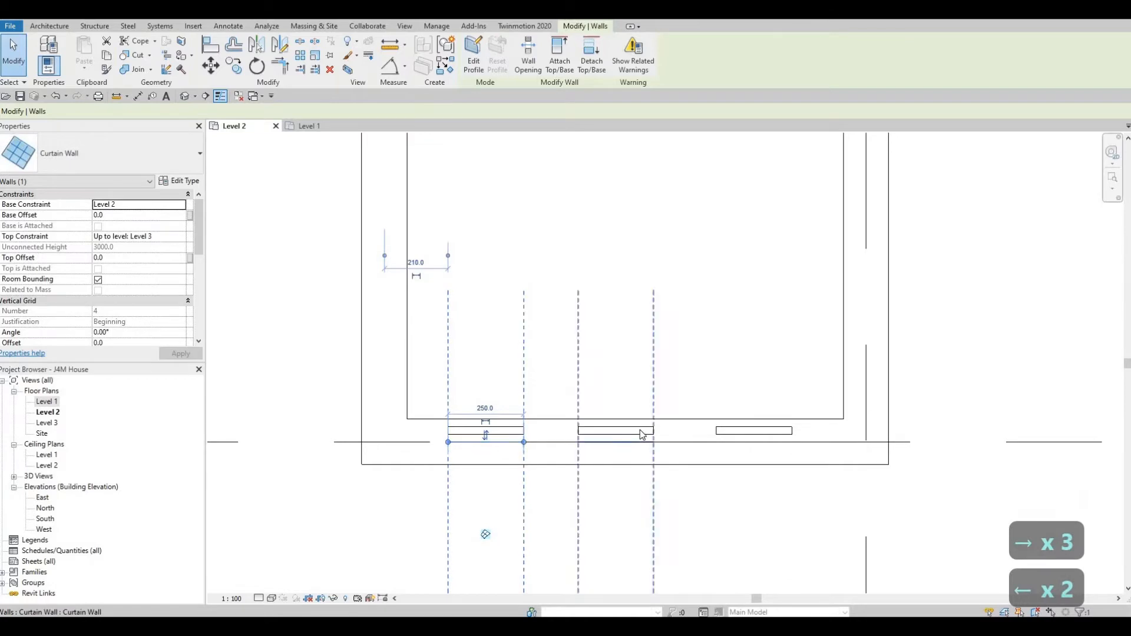
Nudge the middle curtain wall segment right to 650 mm from the bay's left wall and clear the selection
left_click(642, 433)
key("Right")
key("Right")
scroll(640, 428, "down", 2)
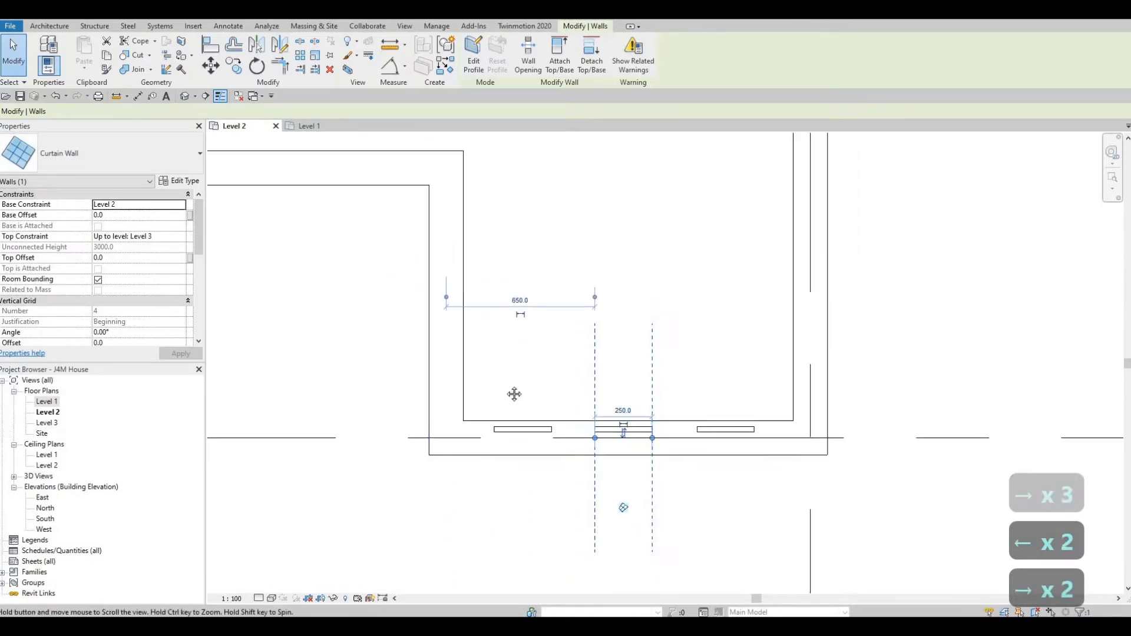
key("Escape")
key("Escape")
key("Escape")
scroll(614, 445, "down", 2)
scroll(615, 463, "up", 1)
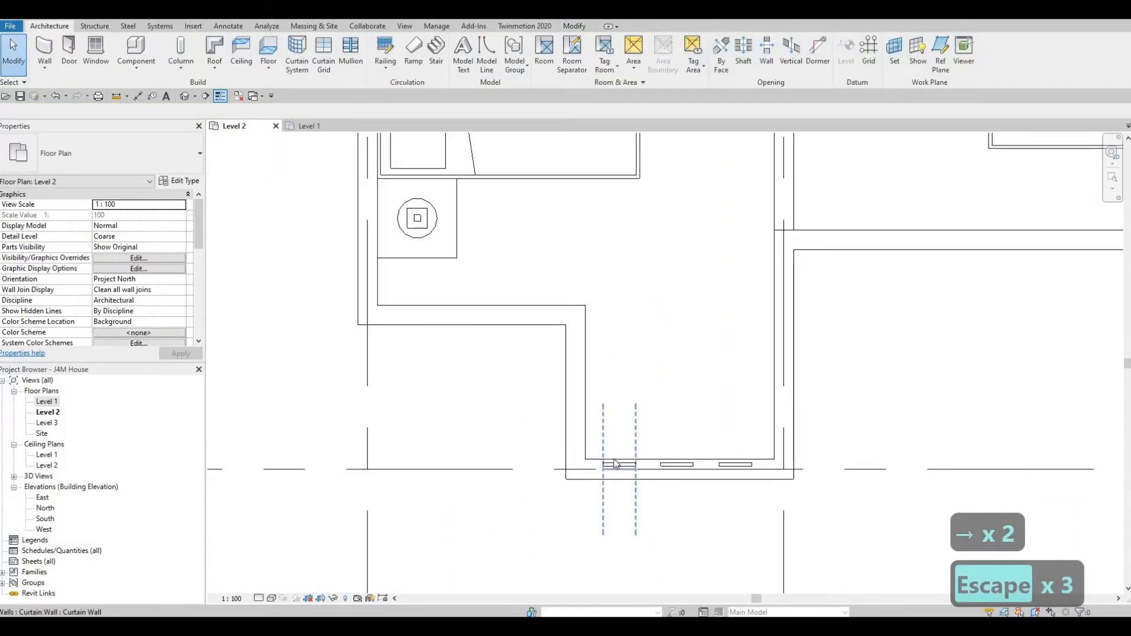
Create a similar curtain wall about 1240 mm long in the horizontal exterior wall below the left bedroom's lower bedside table
left_click(615, 464)
key("c")
key("s")
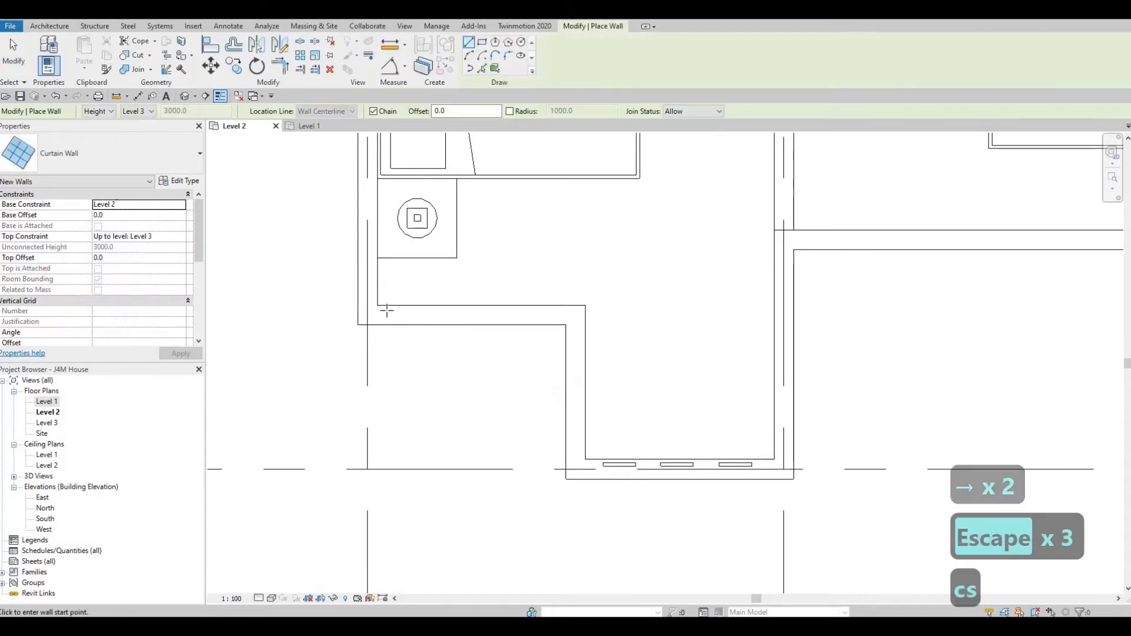
left_click(384, 311)
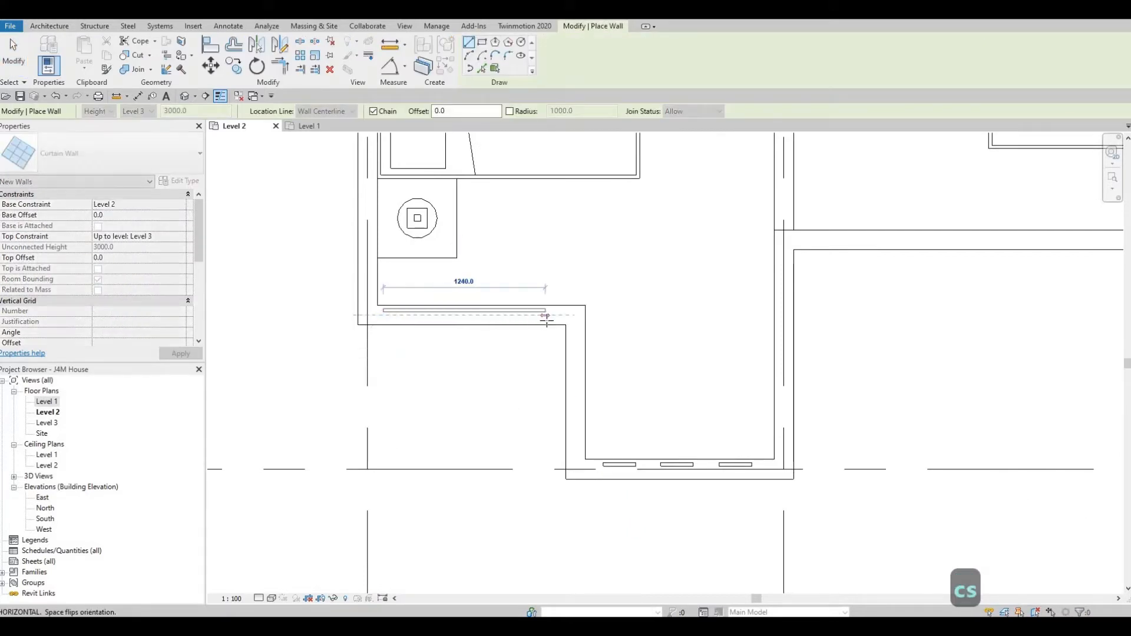
left_click(575, 323)
key("Escape")
key("Escape")
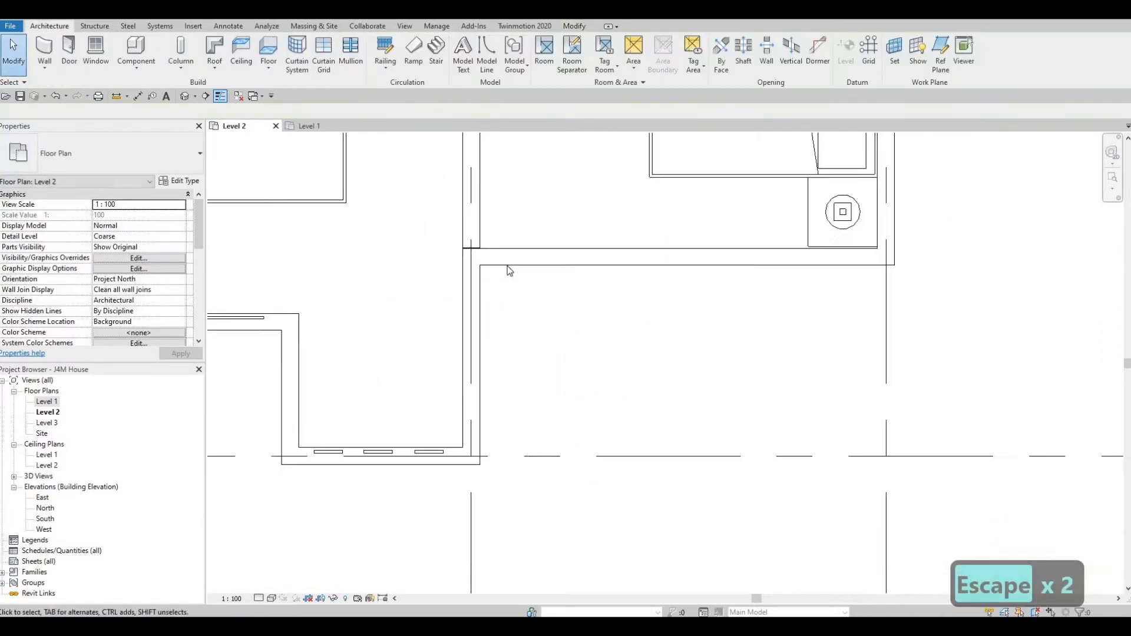
scroll(509, 271, "down", 1)
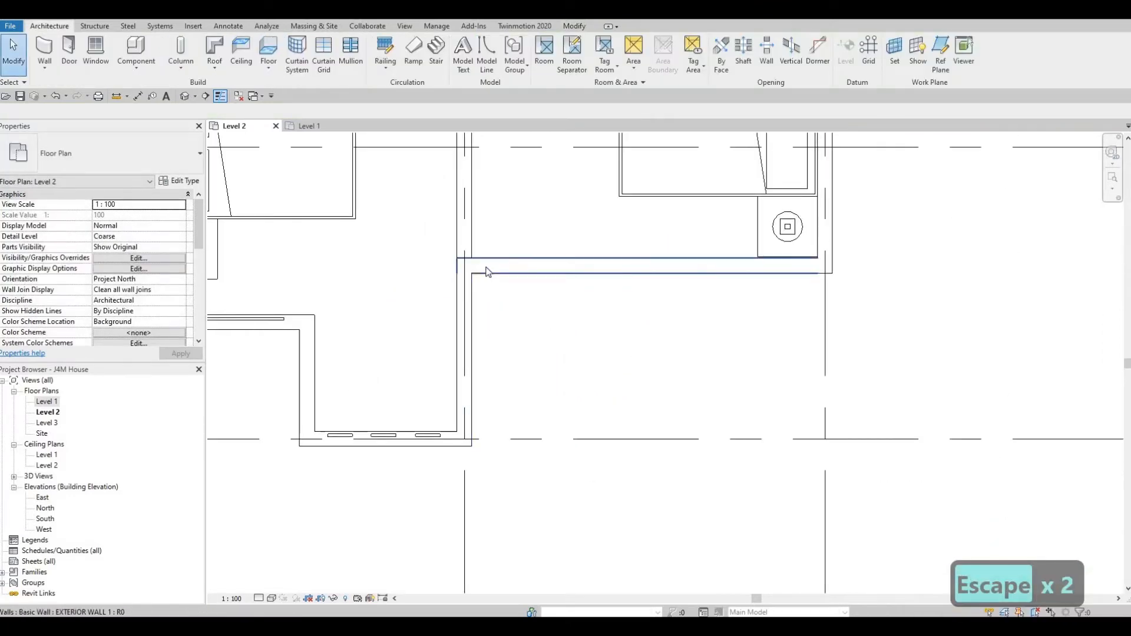
Create a similar curtain wall about 3100 mm long in the right lower bedroom's horizontal exterior wall, below its lower bedside table
key("c")
key("s")
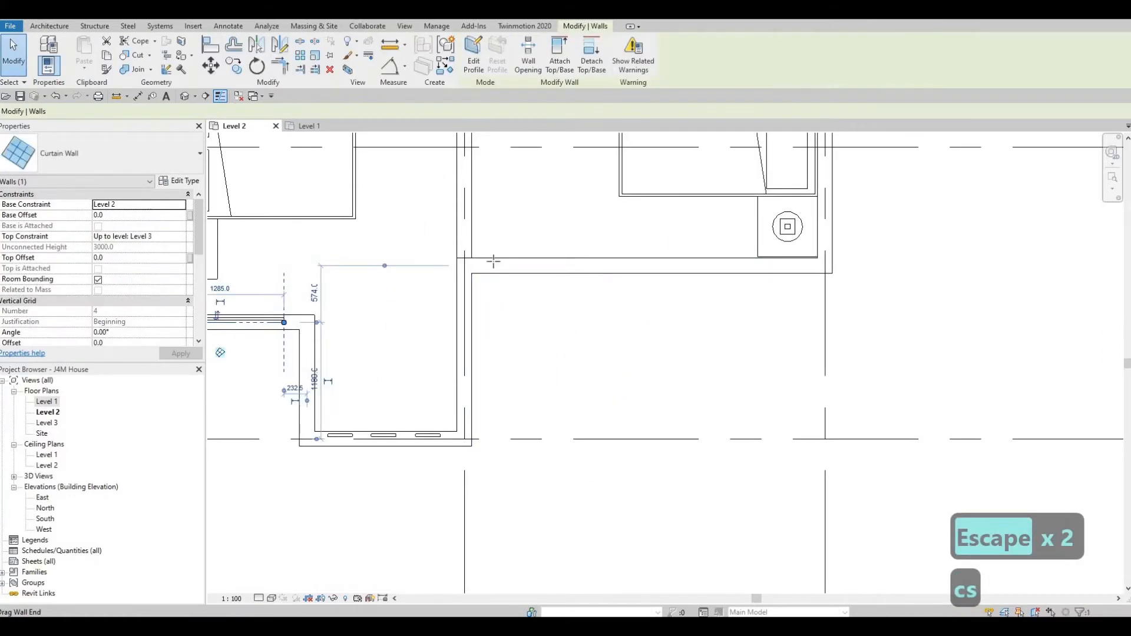
key("c")
key("s")
left_click(487, 266)
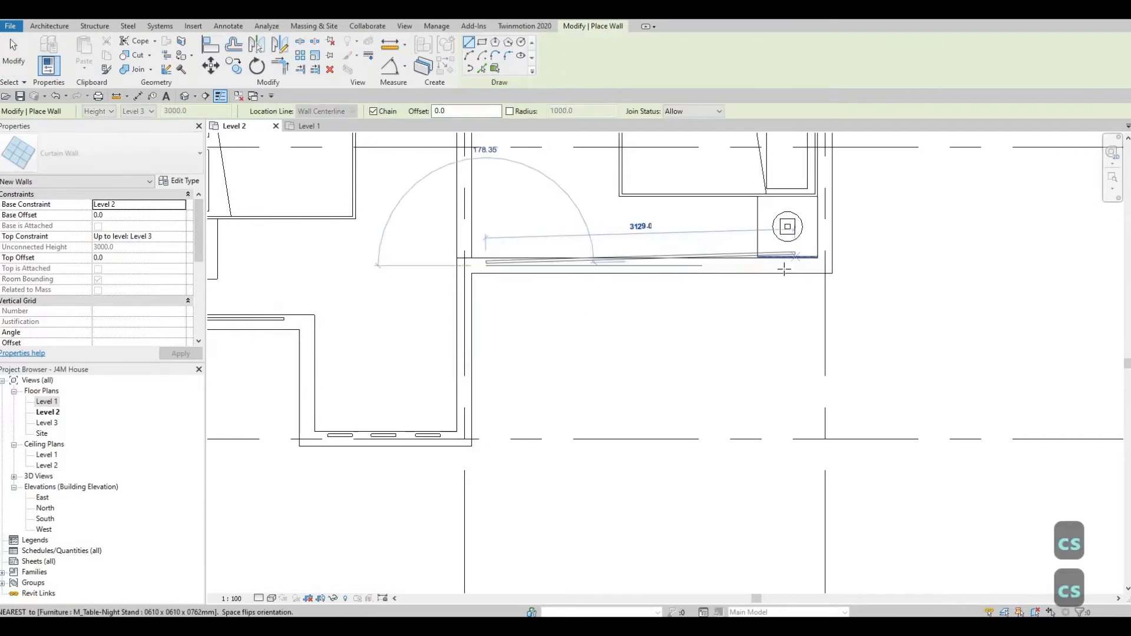
left_click(721, 254)
key("Escape")
Draw a 2700 mm curtain wall in the upper bedroom's left exterior wall, starting 400 mm below the top gridline
scroll(631, 328, "down", 4)
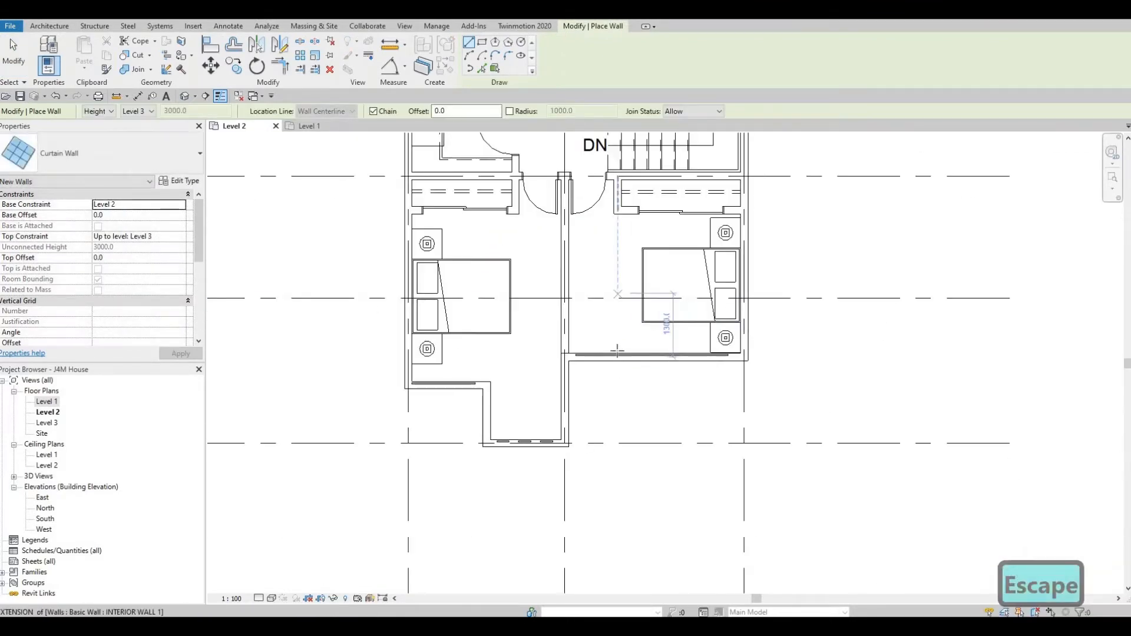
scroll(622, 436, "down", 1)
middle_click_drag(618, 352, 611, 451)
scroll(626, 366, "down", 1)
scroll(669, 268, "down", 1)
middle_click_drag(669, 268, 644, 366)
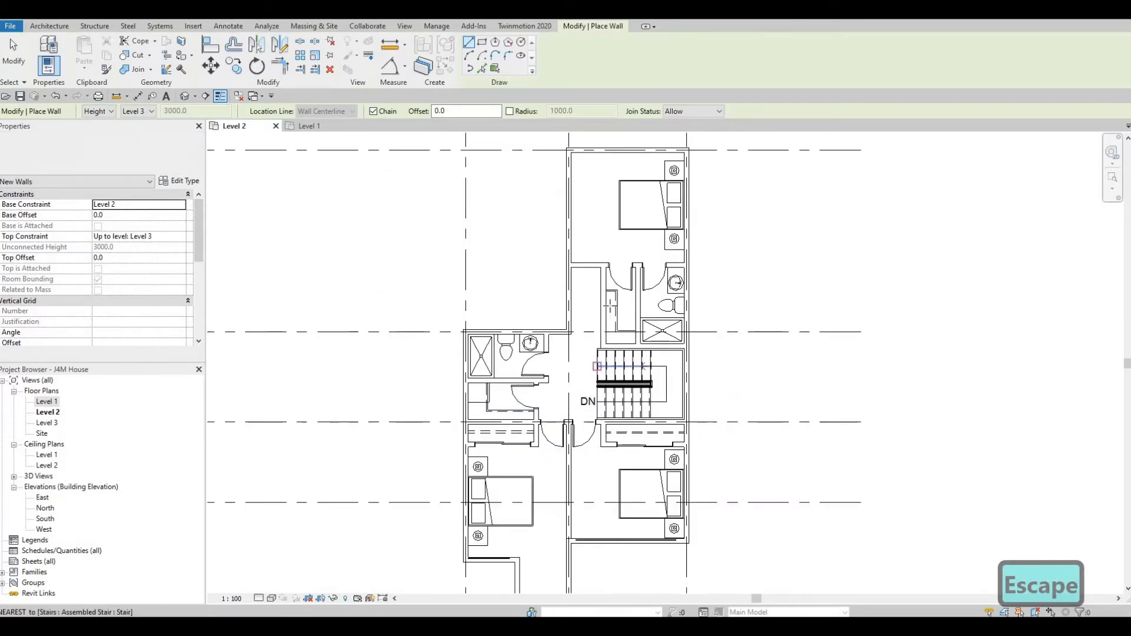
middle_click_drag(559, 216, 512, 233)
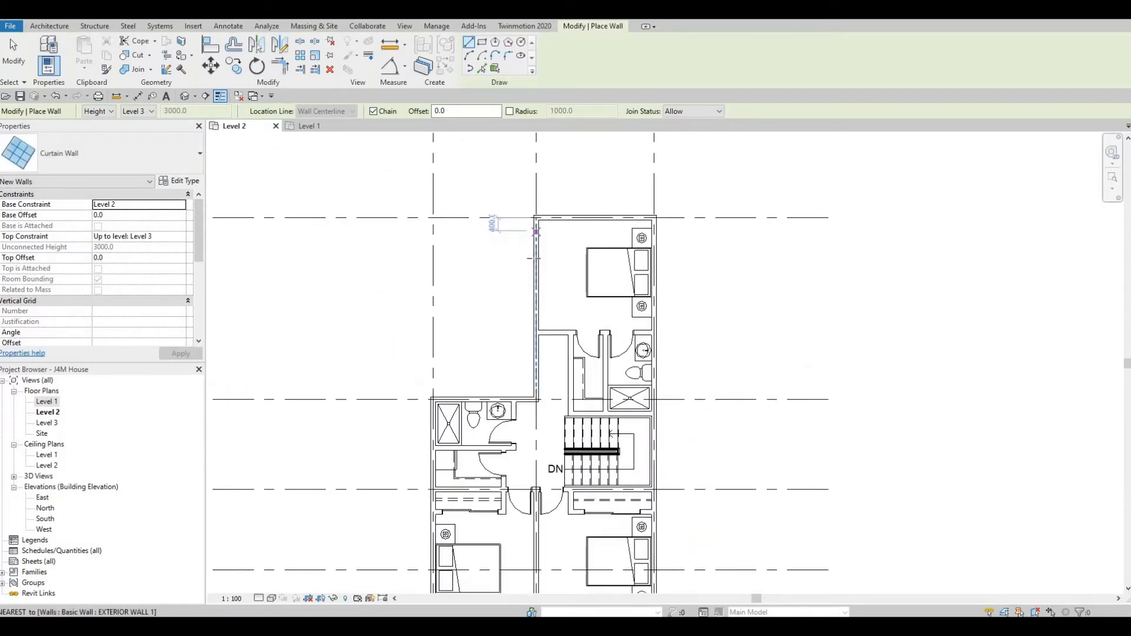
left_click(536, 231)
scroll(537, 301, "up", 1)
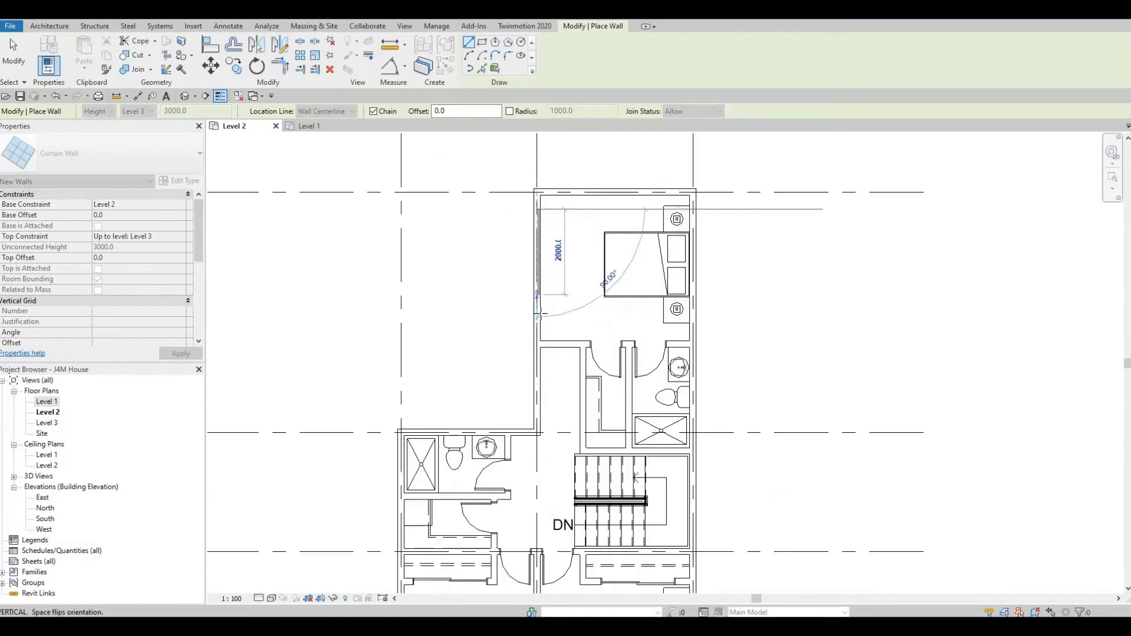
scroll(536, 316, "up", 1)
scroll(539, 321, "up", 4)
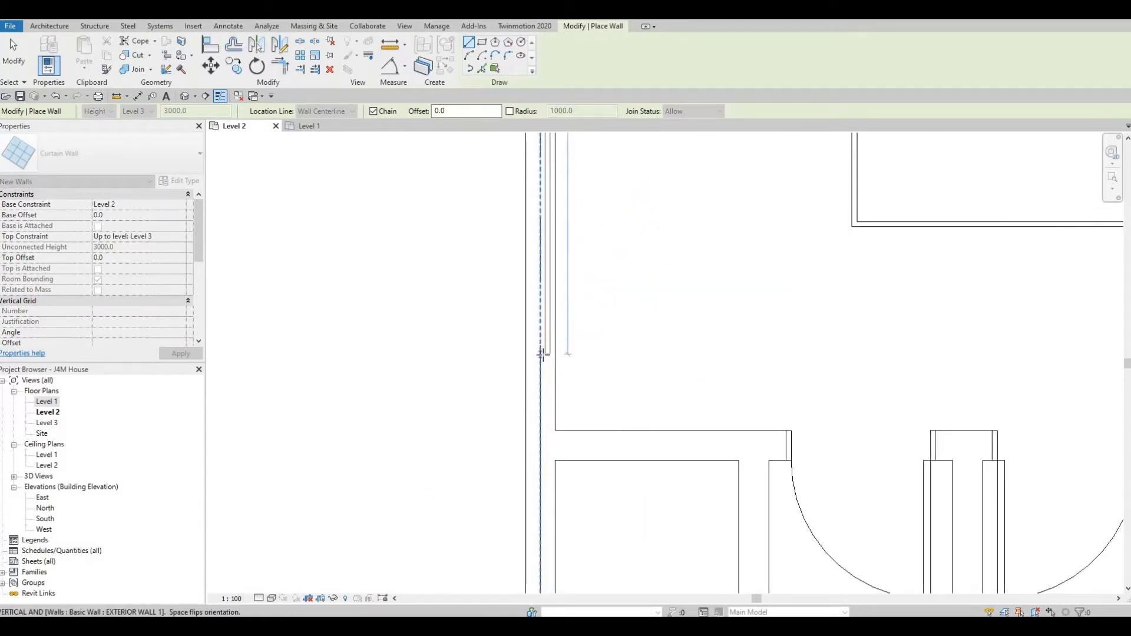
left_click(545, 340)
key("Escape")
key("Escape")
Review the exterior walls of the upper bedroom, bathroom and lower bedrooms for remaining window positions
scroll(551, 307, "up", 1)
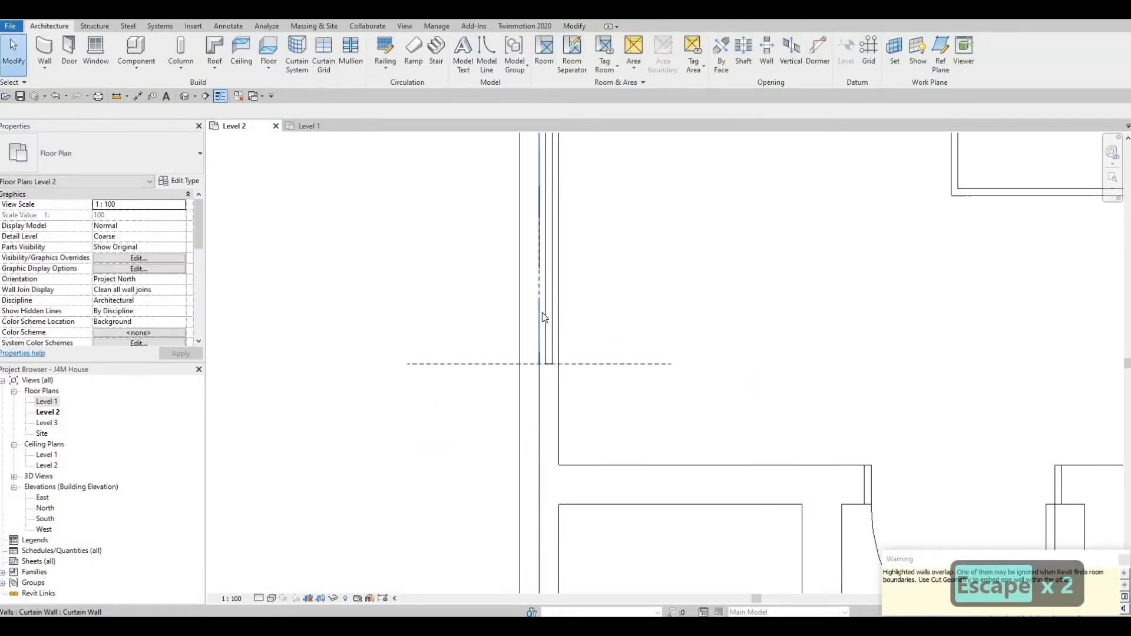
scroll(548, 316, "down", 7)
middle_click_drag(583, 338, 573, 297)
middle_click_drag(593, 513, 524, 435)
scroll(560, 378, "up", 6)
scroll(560, 379, "down", 4)
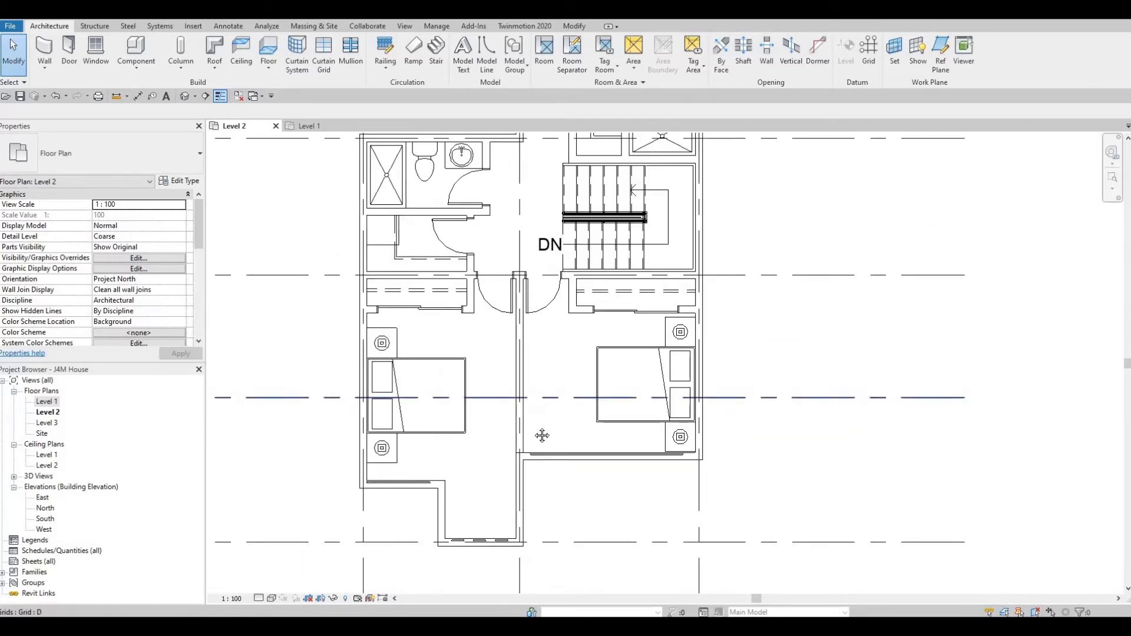
scroll(490, 263, "down", 1)
middle_click_drag(490, 262, 503, 333)
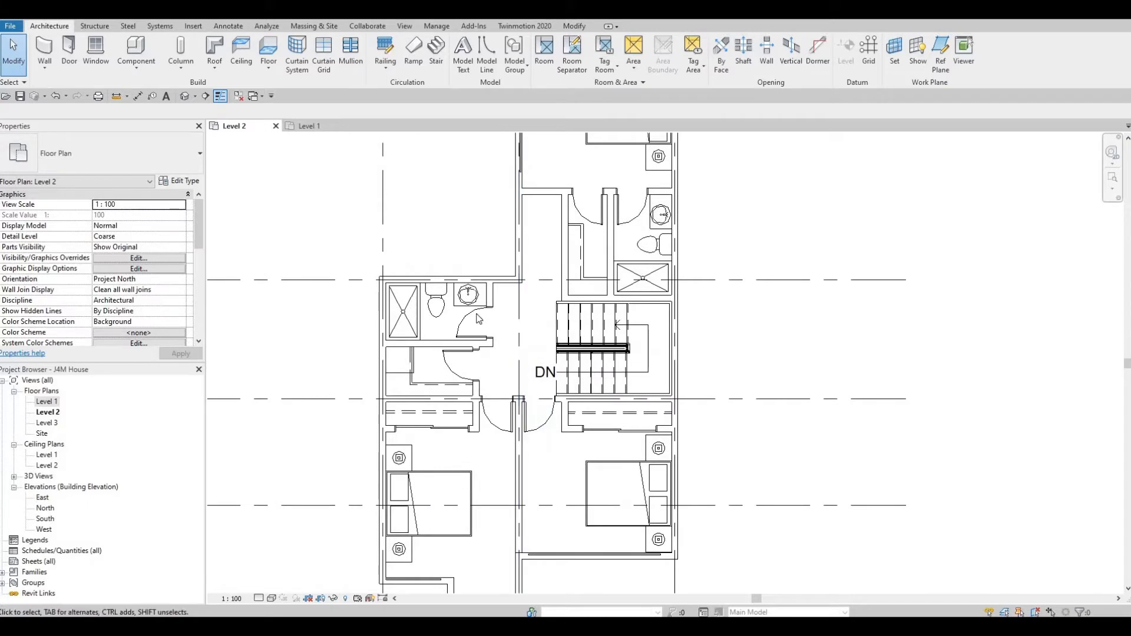
Create a similar curtain wall about 1000 mm long in the left bathroom's exterior wall beside the shower
scroll(515, 228, "up", 3)
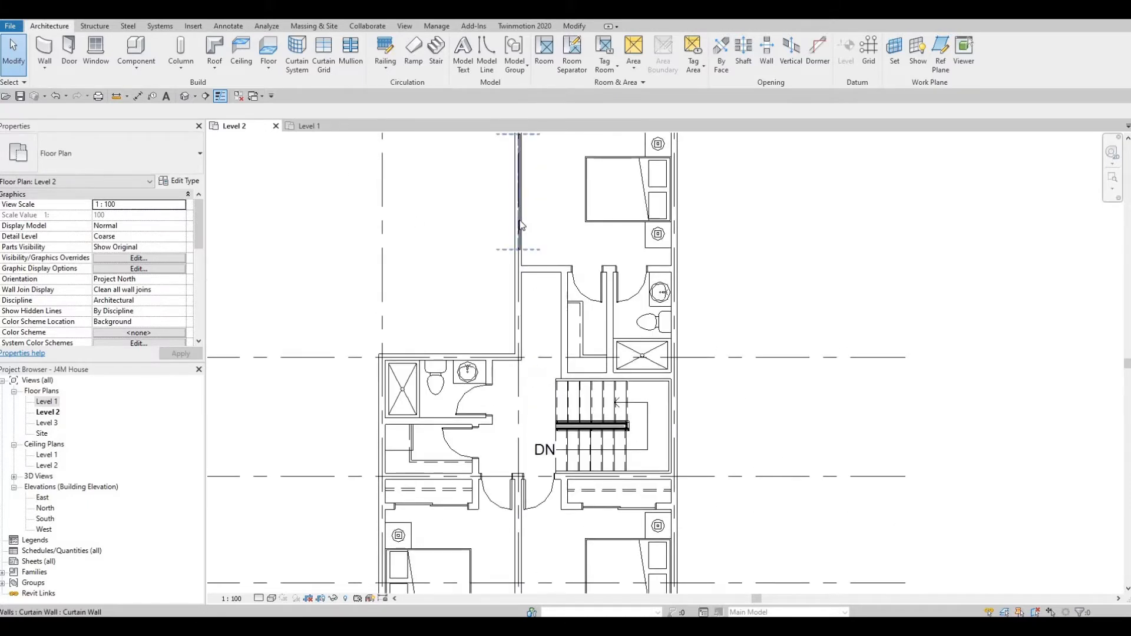
left_click(519, 228)
key("c")
key("s")
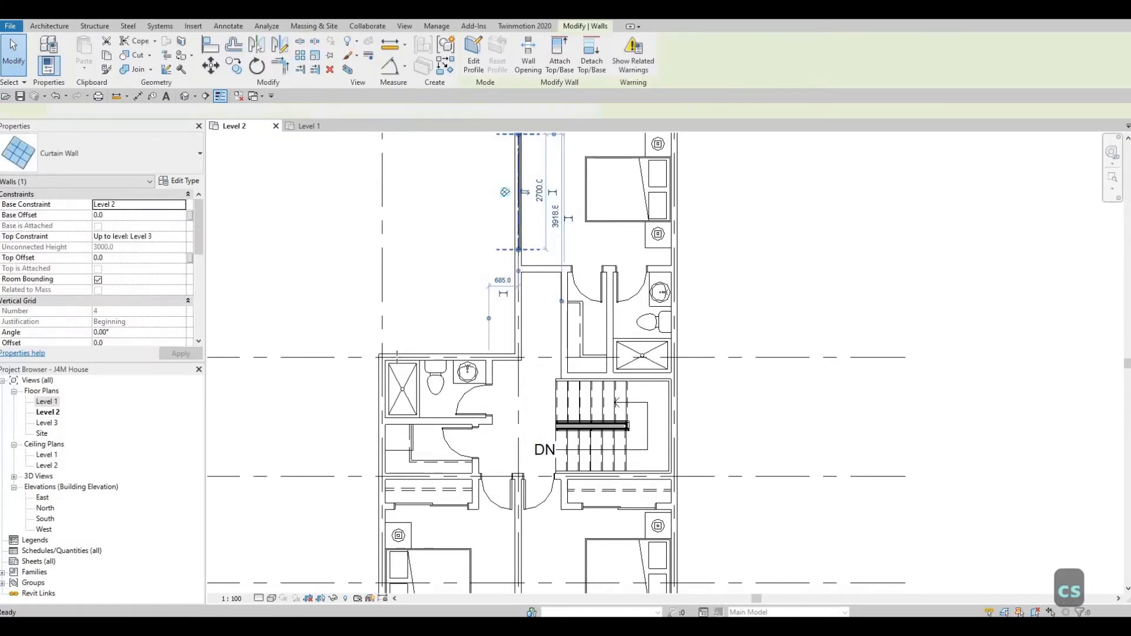
scroll(368, 386, "up", 4)
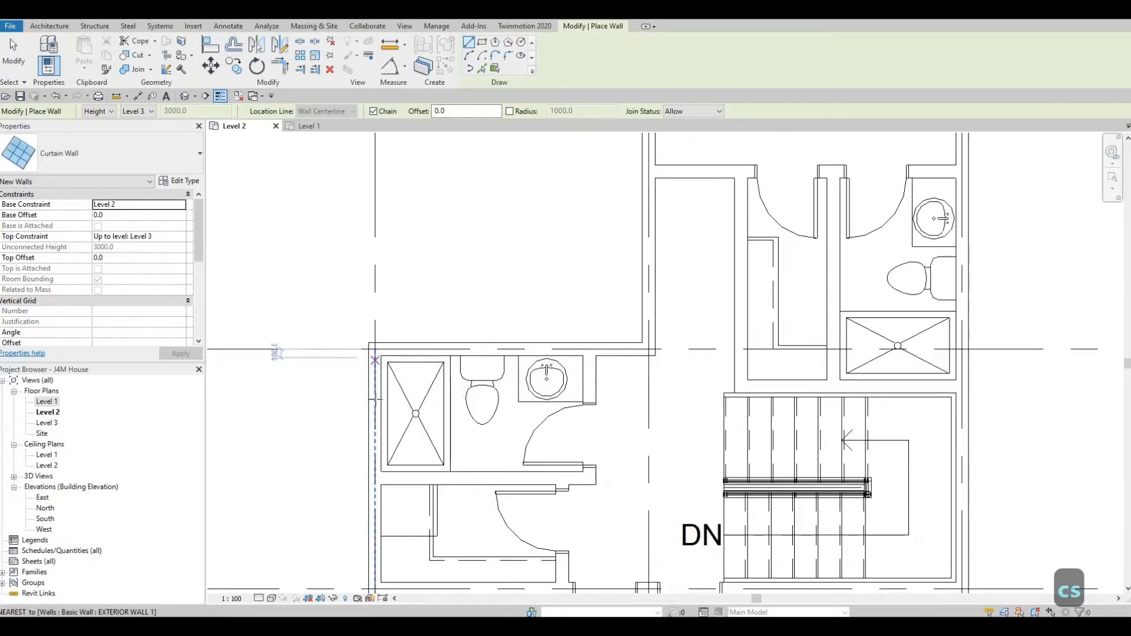
left_click(374, 370)
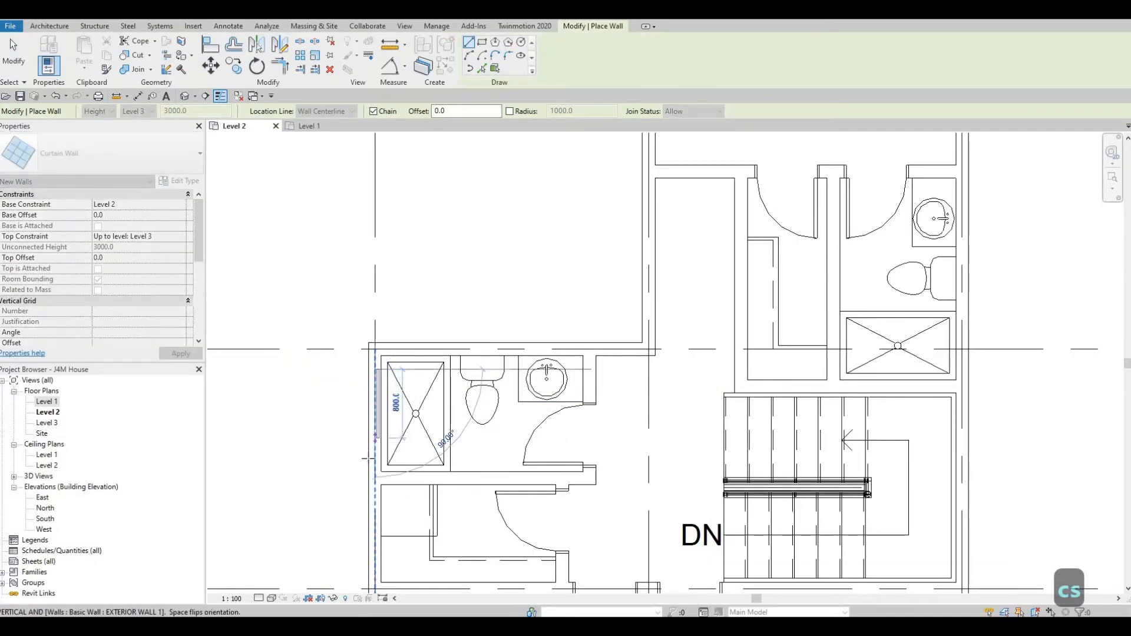
scroll(368, 458, "up", 2)
left_click(375, 458)
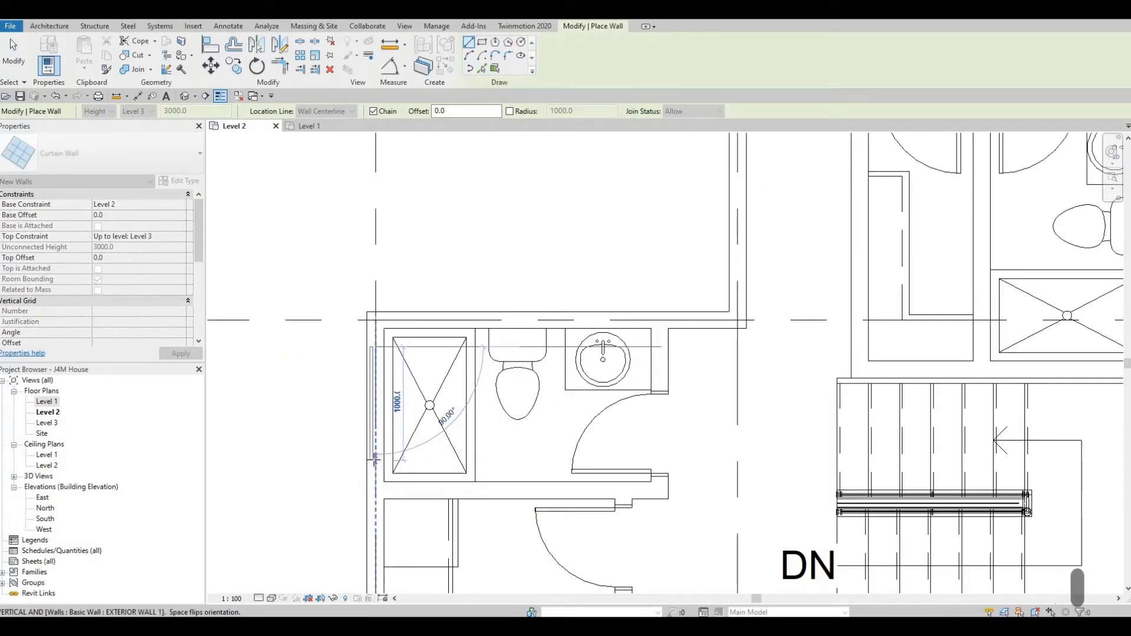
left_click(375, 458)
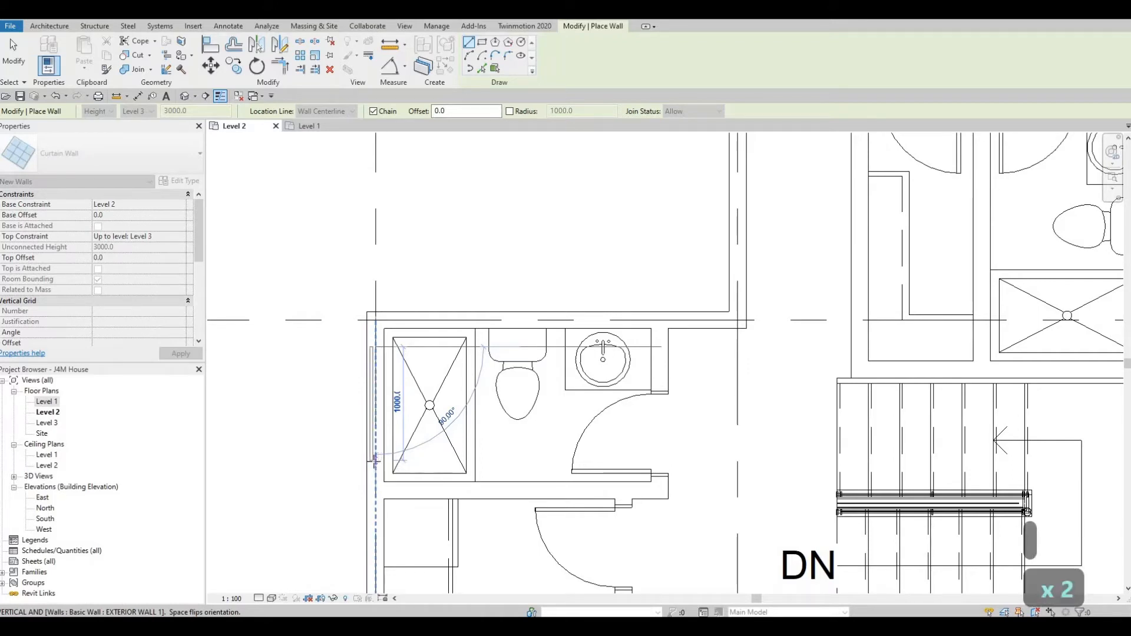
scroll(376, 458, "up", 2)
scroll(375, 466, "up", 1)
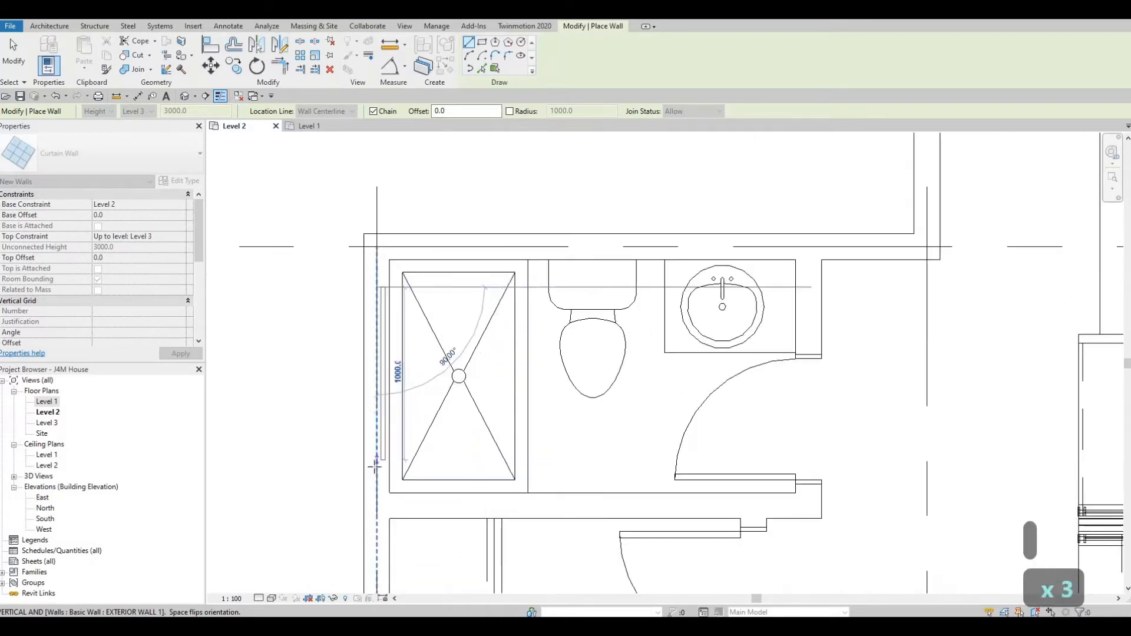
scroll(397, 400, "down", 3)
key("Escape")
key("Escape")
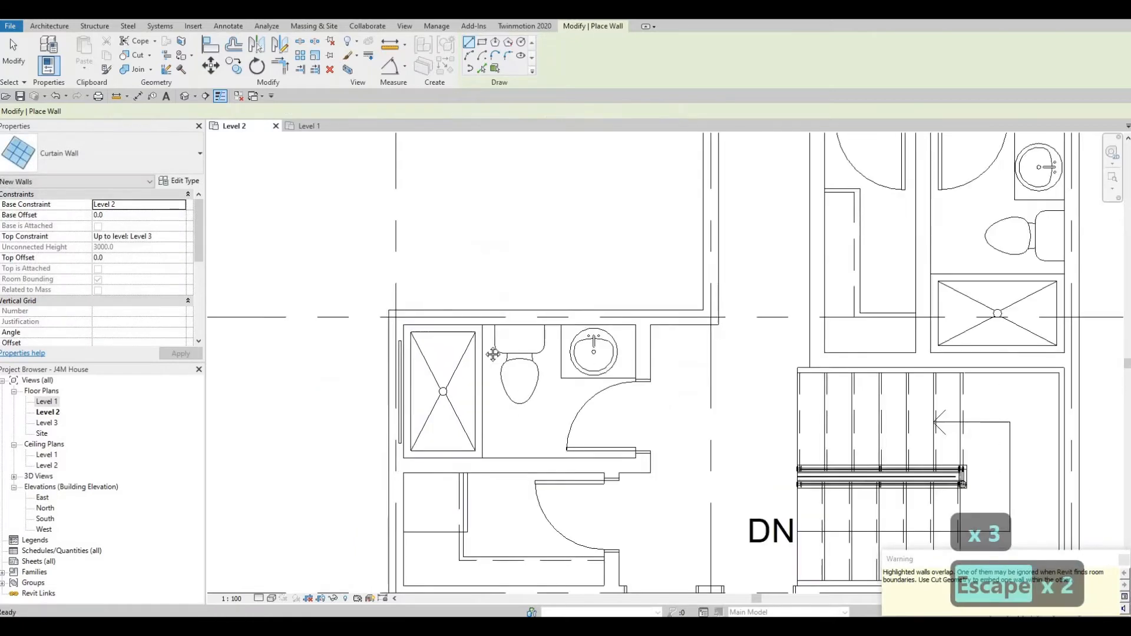
Use Cut Geometry to cut the upper bedroom's left exterior wall with its embedded curtain wall
scroll(563, 303, "down", 2)
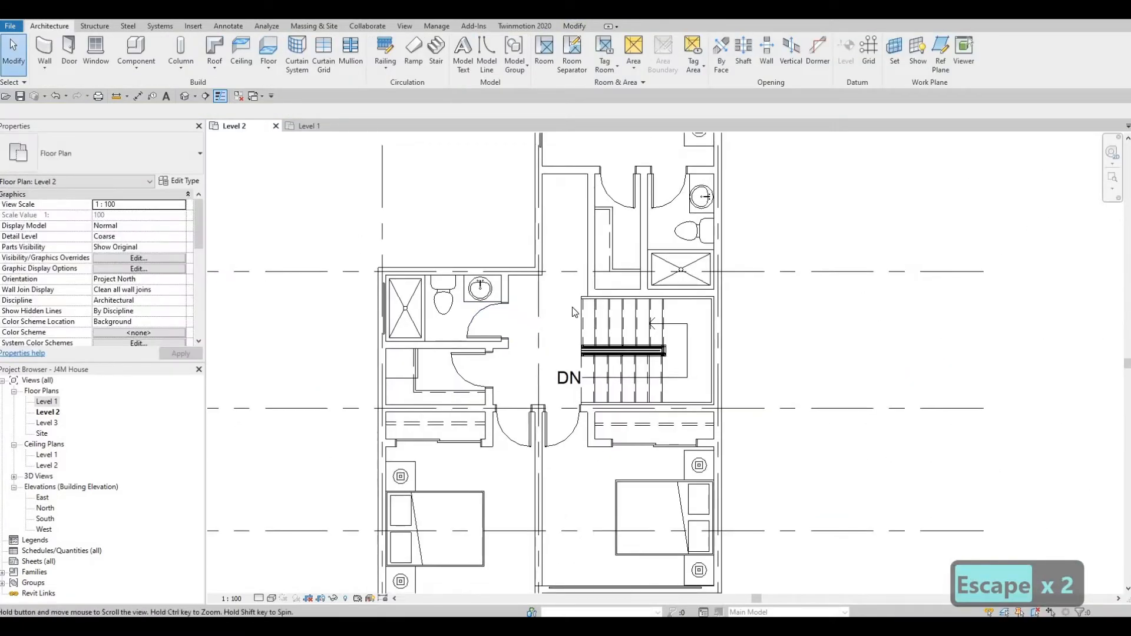
middle_click_drag(572, 343, 574, 397)
key("Escape")
middle_click_drag(520, 172, 523, 184)
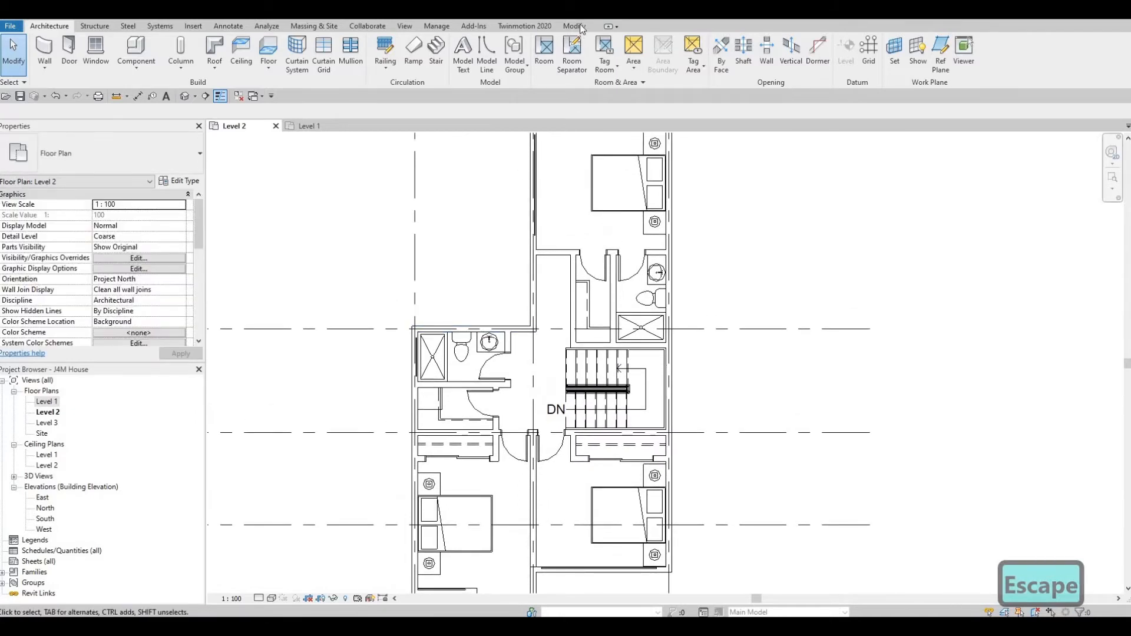
left_click(574, 26)
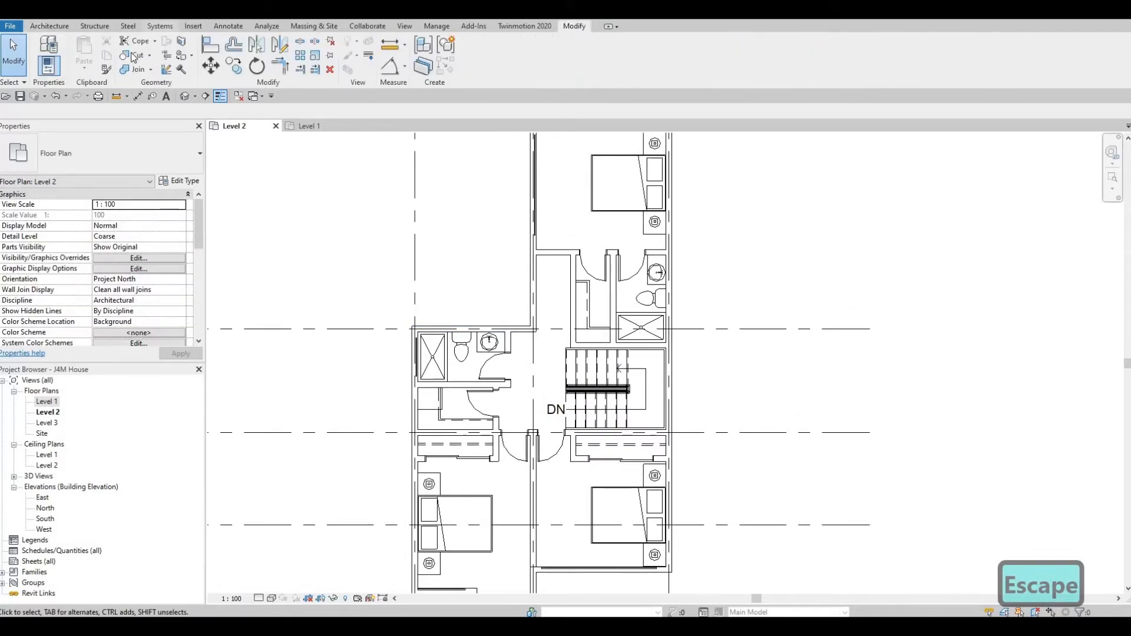
left_click(134, 56)
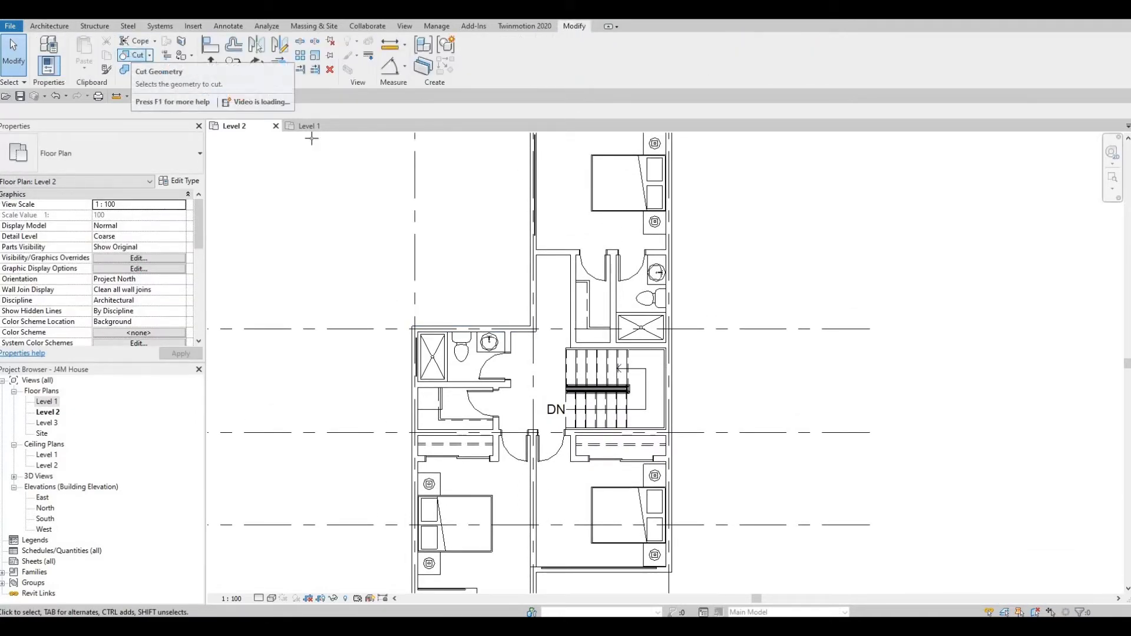
middle_click_drag(521, 145, 470, 306)
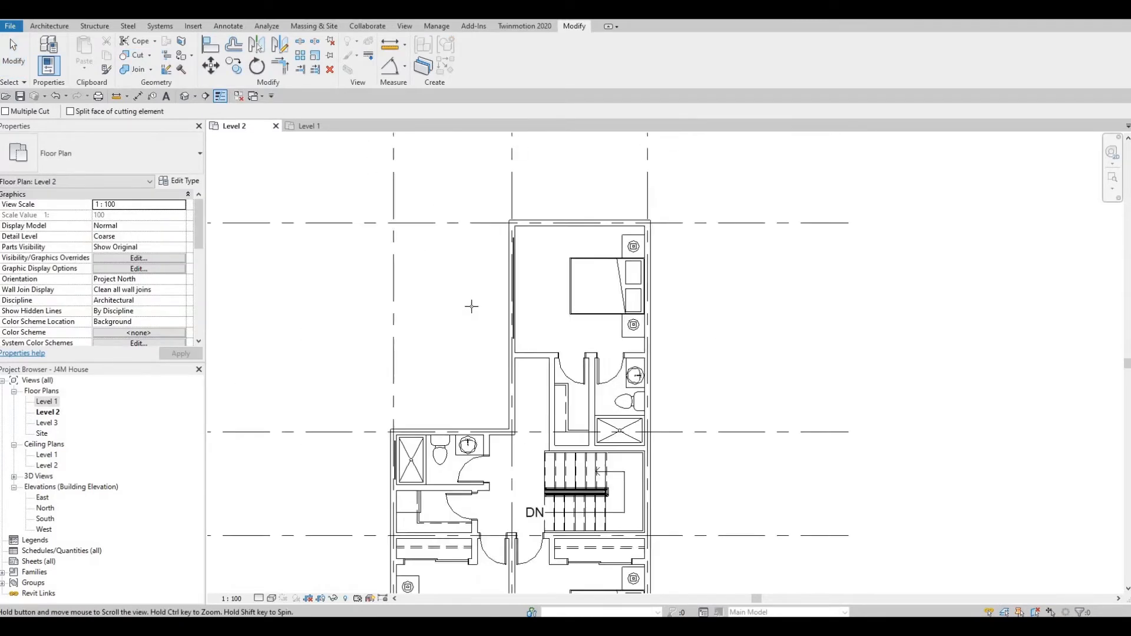
scroll(485, 302, "up", 1)
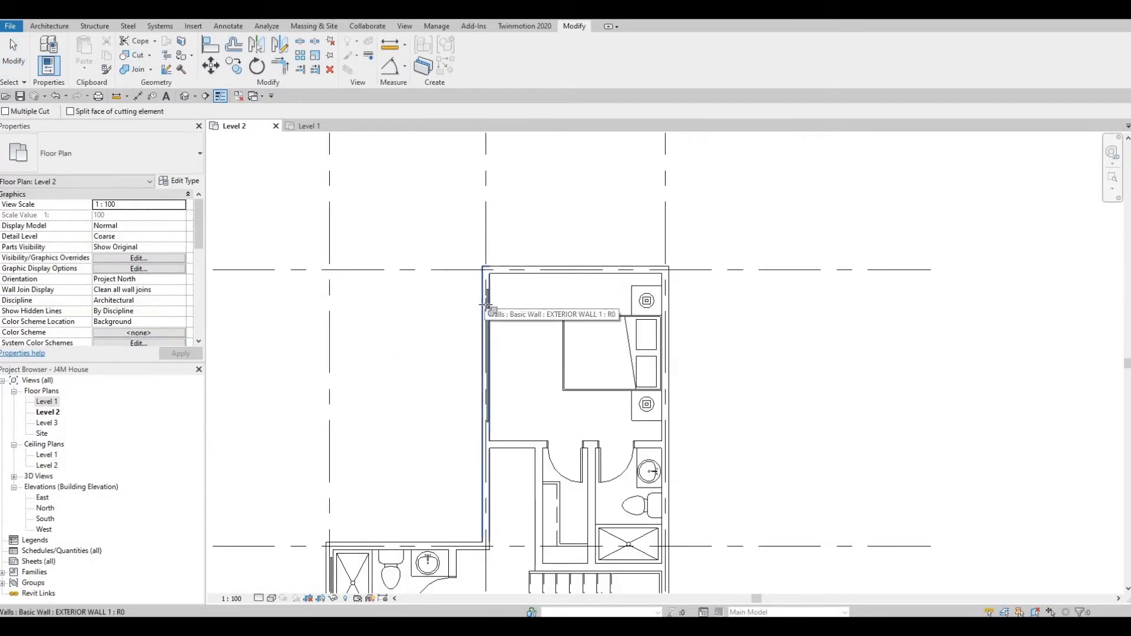
left_click(485, 303)
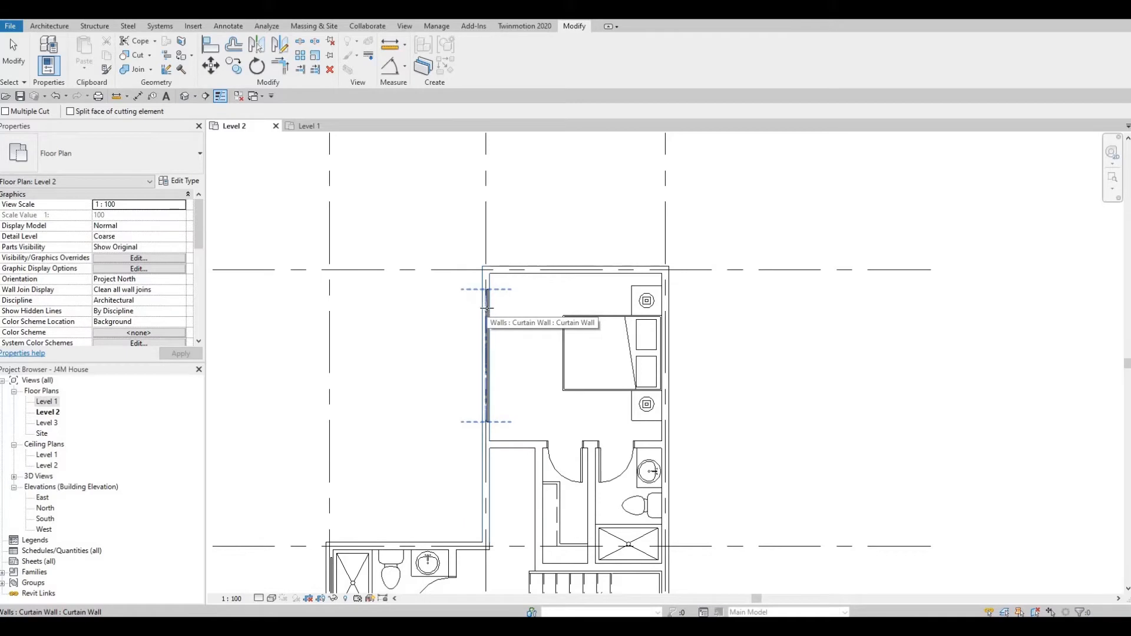
left_click(486, 307)
Cut the left bathroom's exterior wall with the curtain wall beside the shower
scroll(383, 331, "down", 2)
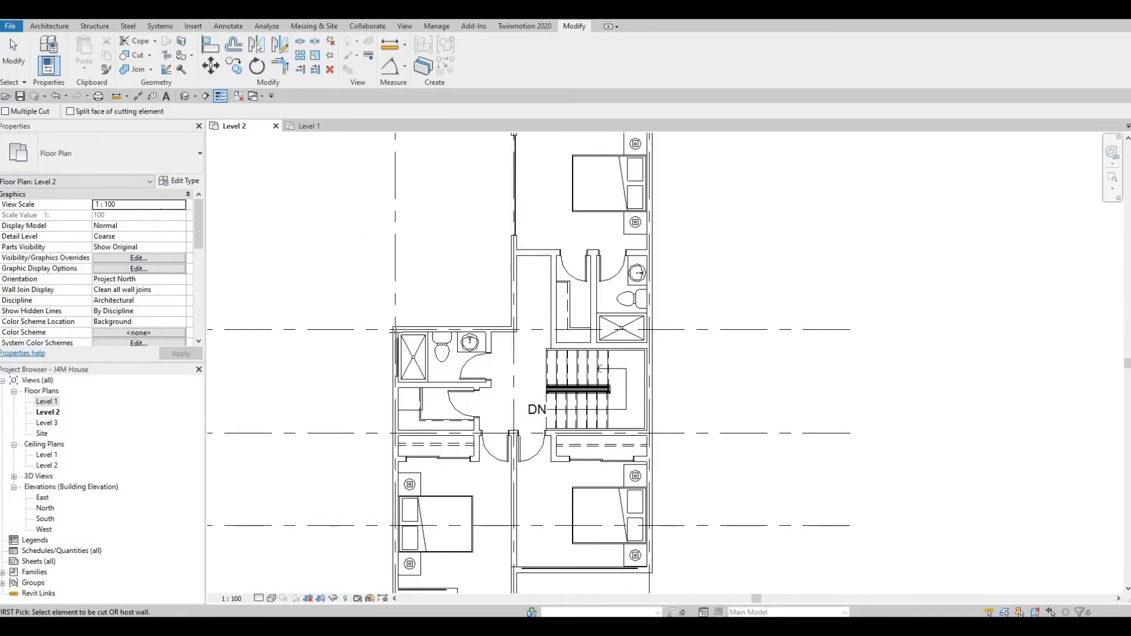
scroll(394, 331, "up", 1)
left_click(399, 347)
left_click(400, 364)
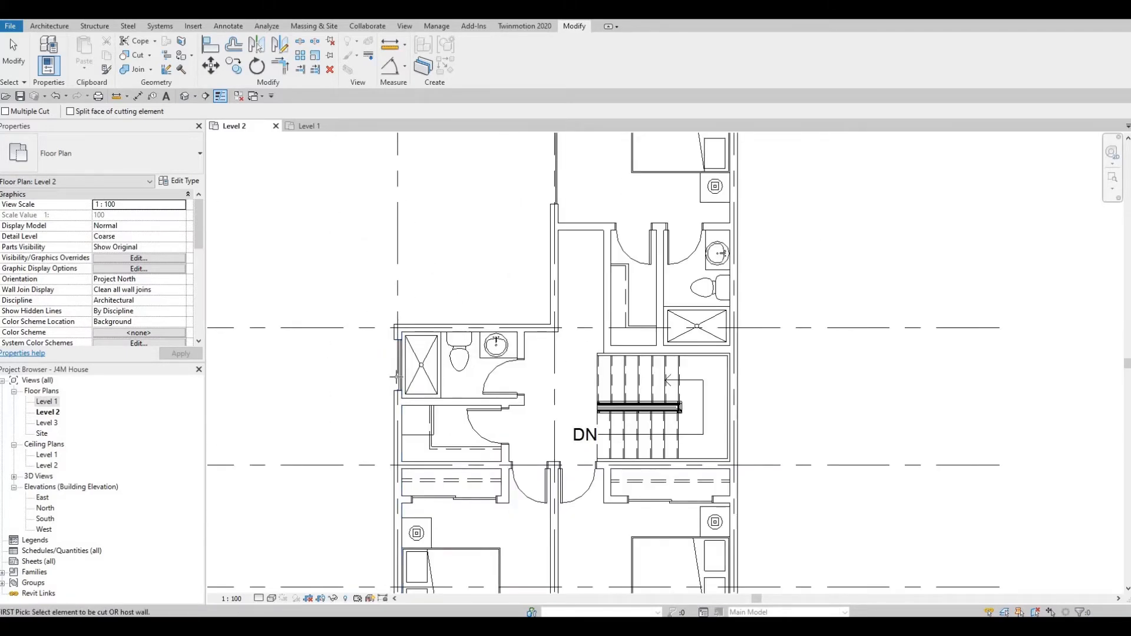
Cut the left lower bedroom's horizontal exterior wall and the bay wall with their curtain wall segments
middle_click_drag(406, 406, 407, 259)
scroll(407, 259, "up", 1)
middle_click_drag(461, 478, 462, 372)
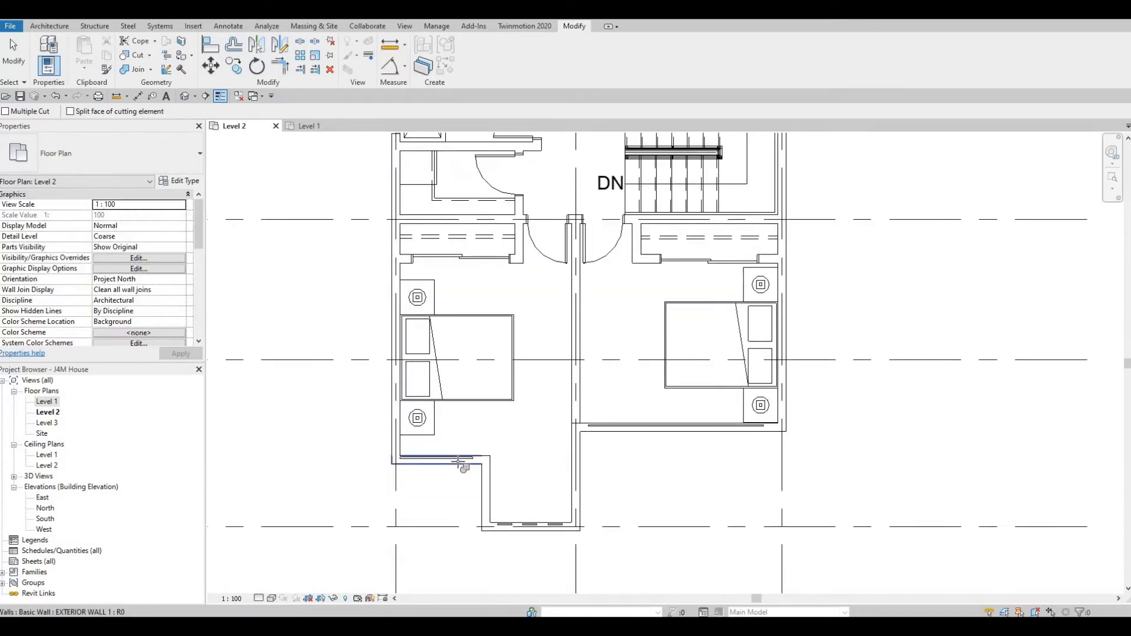
left_click(517, 524)
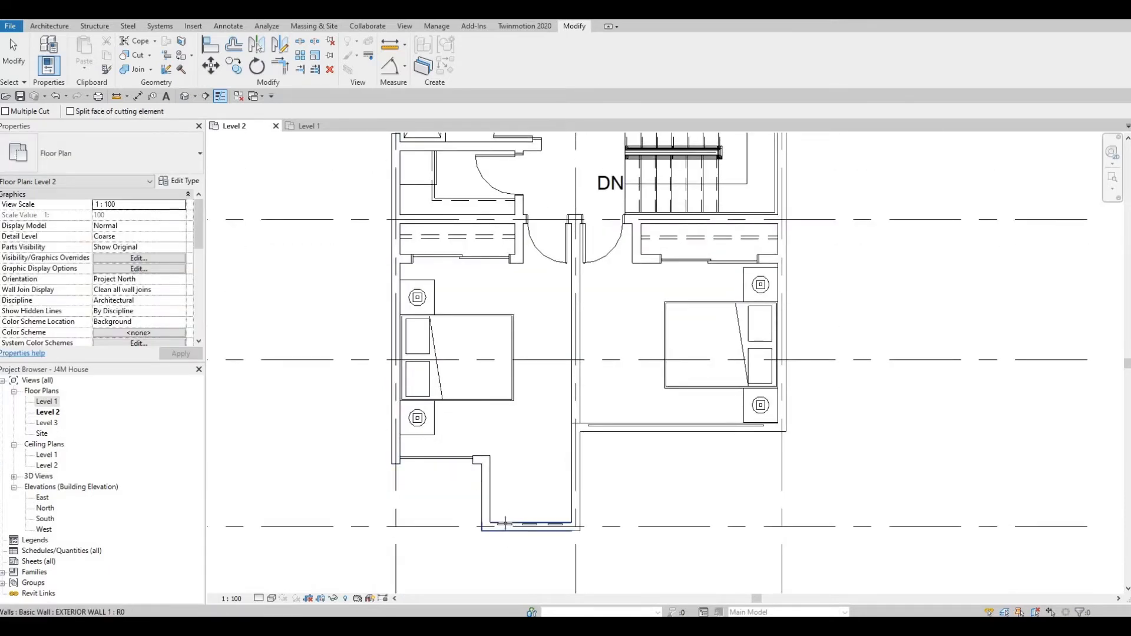
left_click(527, 531)
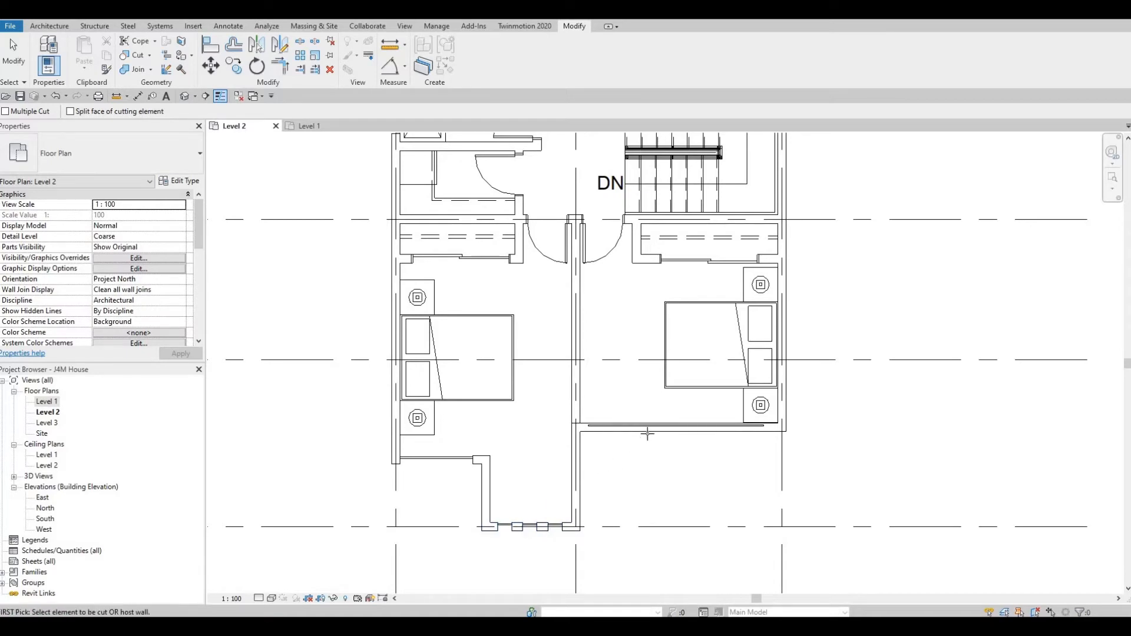
middle_click_drag(644, 316, 541, 404)
middle_click_drag(542, 297, 504, 509)
scroll(524, 296, "up", 3)
key("Escape")
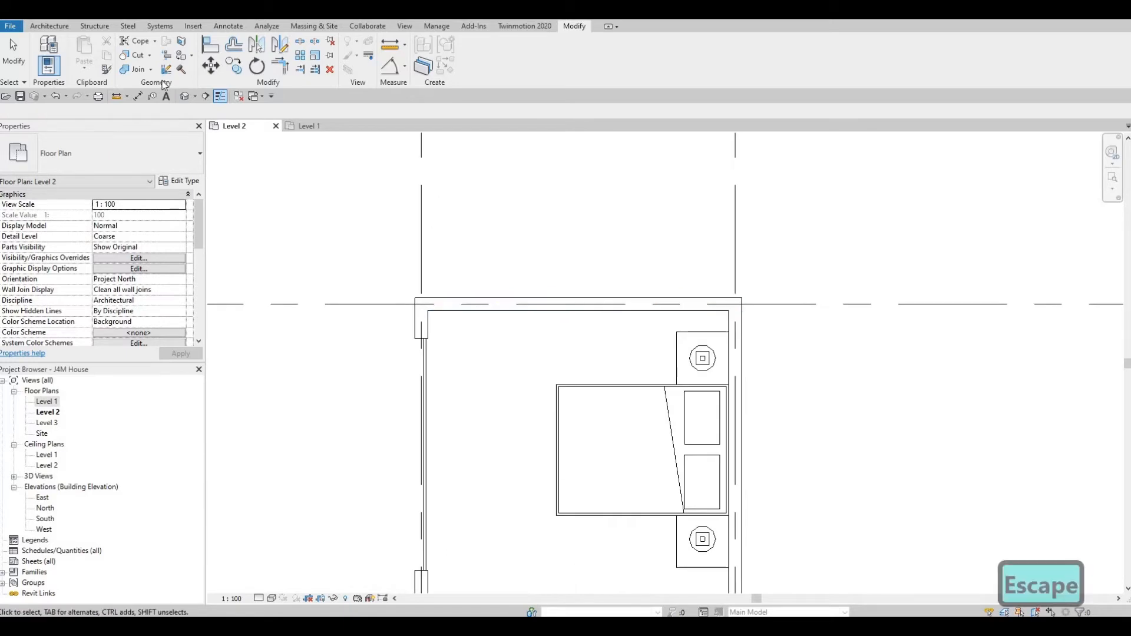
key("Escape")
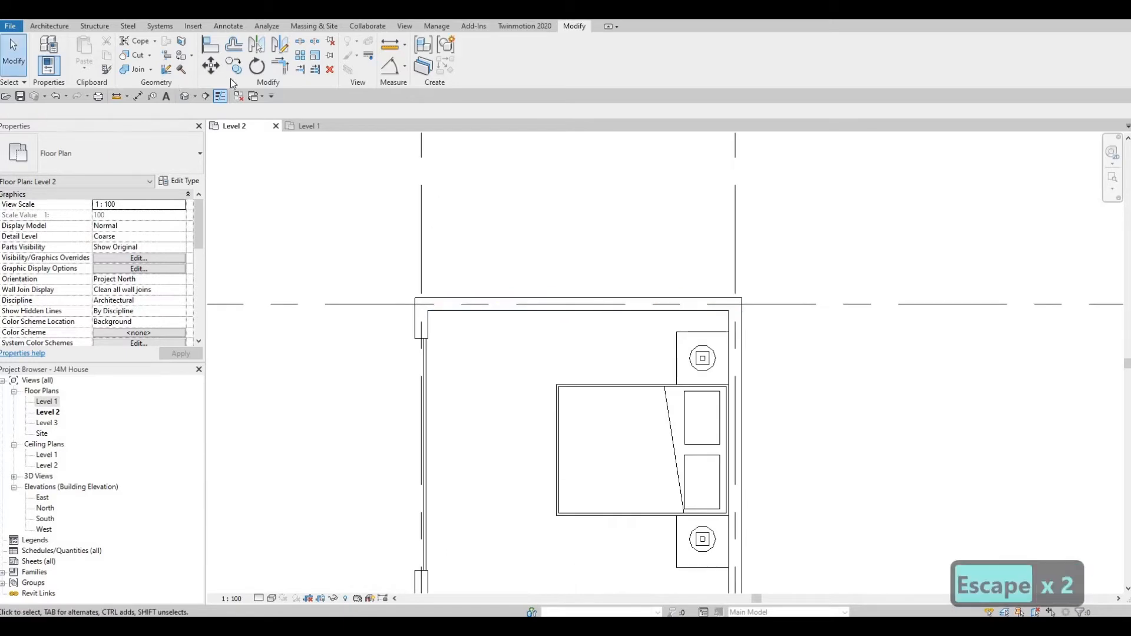
Create a similar 3000 mm curtain wall in the upper bedroom's top exterior wall
left_click(429, 344)
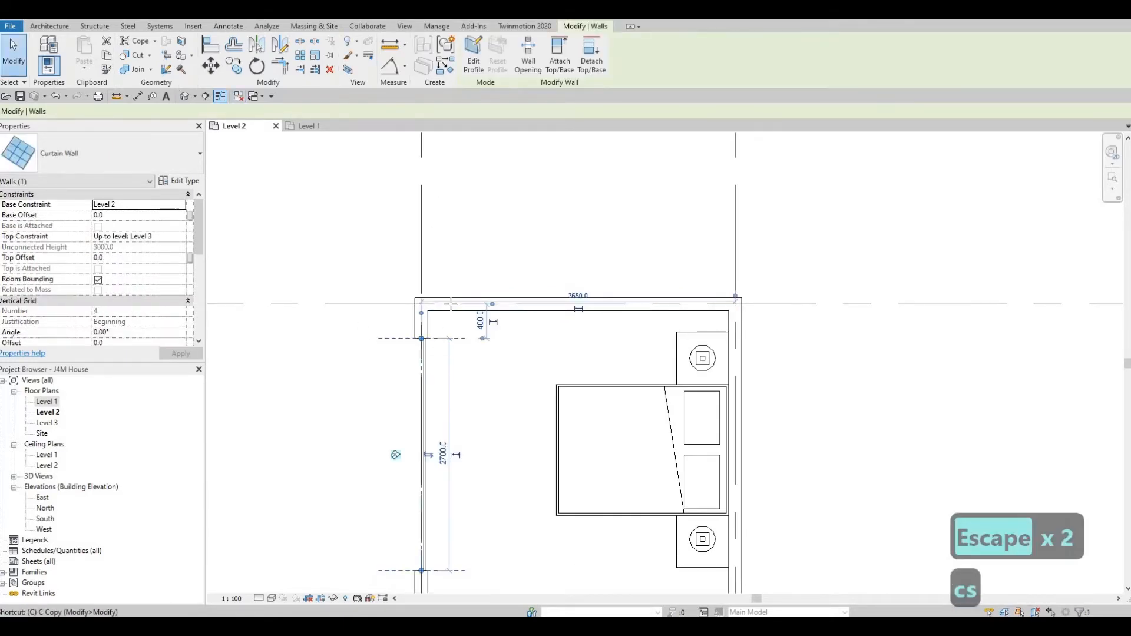
key("c")
key("s")
left_click(448, 303)
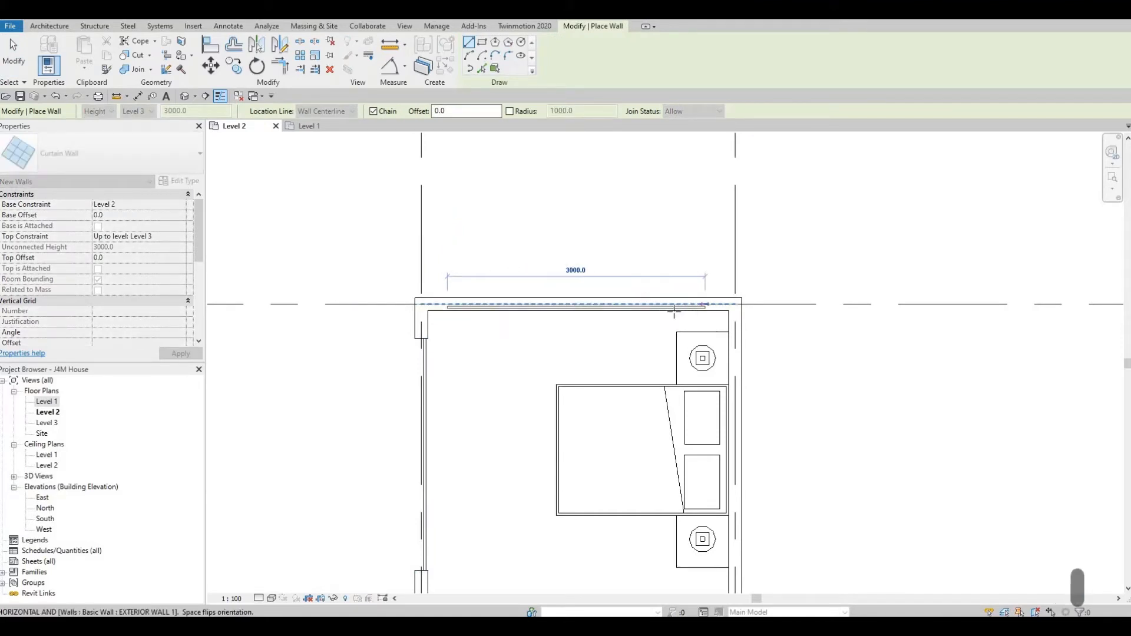
left_click(674, 310)
key("Escape")
key("Escape")
key("Escape")
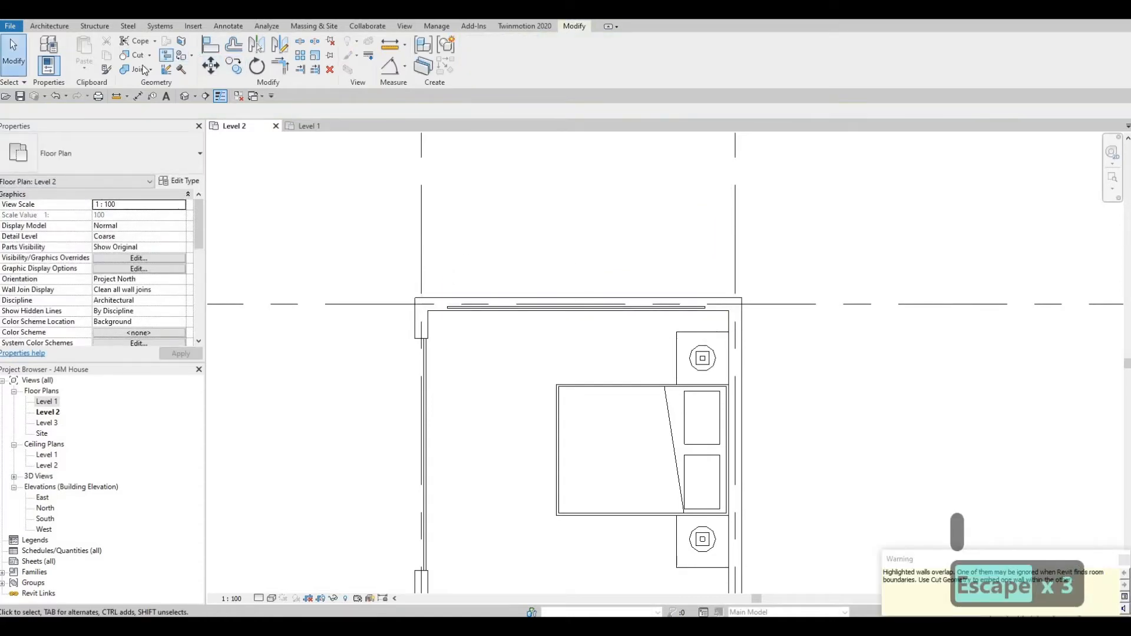
Cut the upper bedroom's top exterior wall with its embedded curtain wall using Cut Geometry
left_click(543, 309)
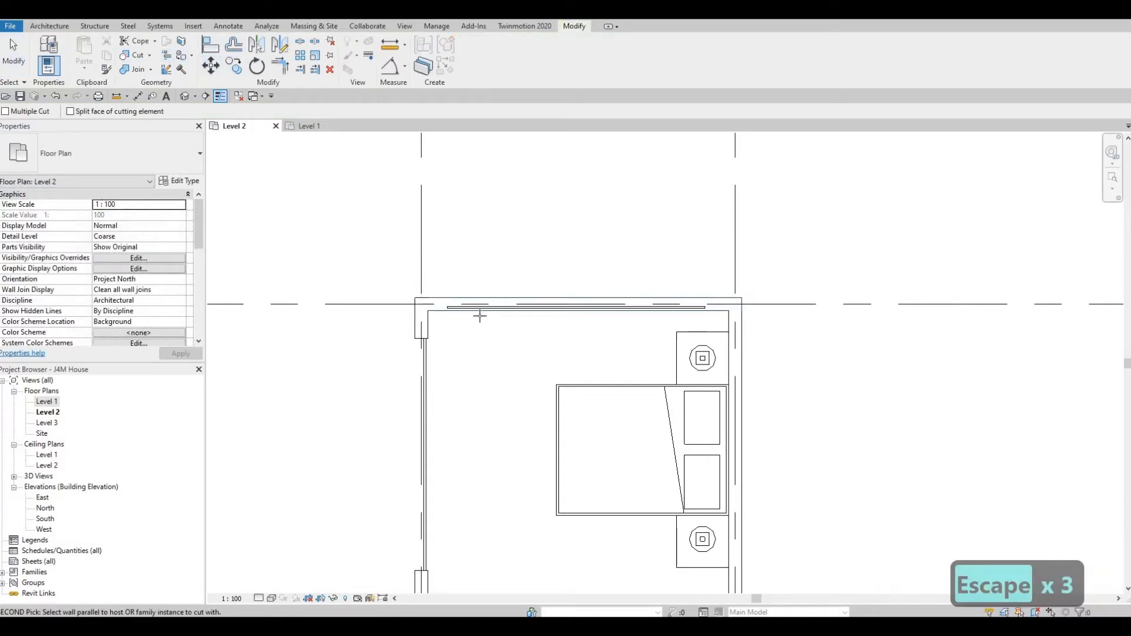
middle_click_drag(461, 356, 442, 287)
scroll(436, 295, "down", 2)
scroll(431, 306, "down", 2)
key("Escape")
key("Escape")
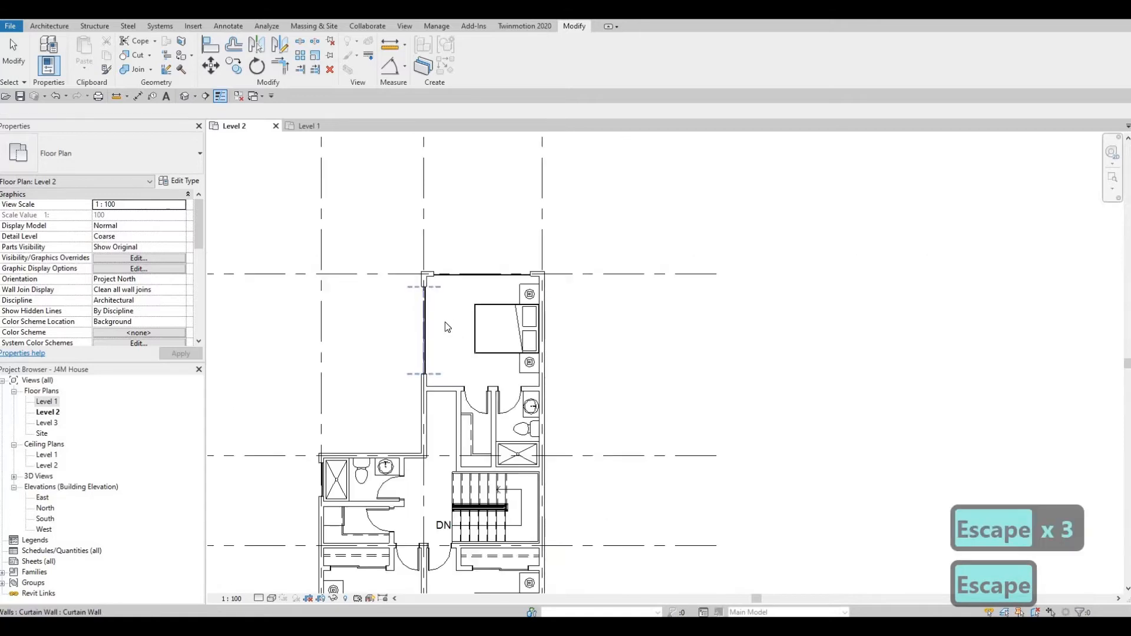
Create a similar 700 x 2000mm single-panel door in the upper bedroom's interior wall at the end of the hallway, swinging into the bedroom
middle_click_drag(416, 368, 442, 323)
scroll(442, 323, "down", 1)
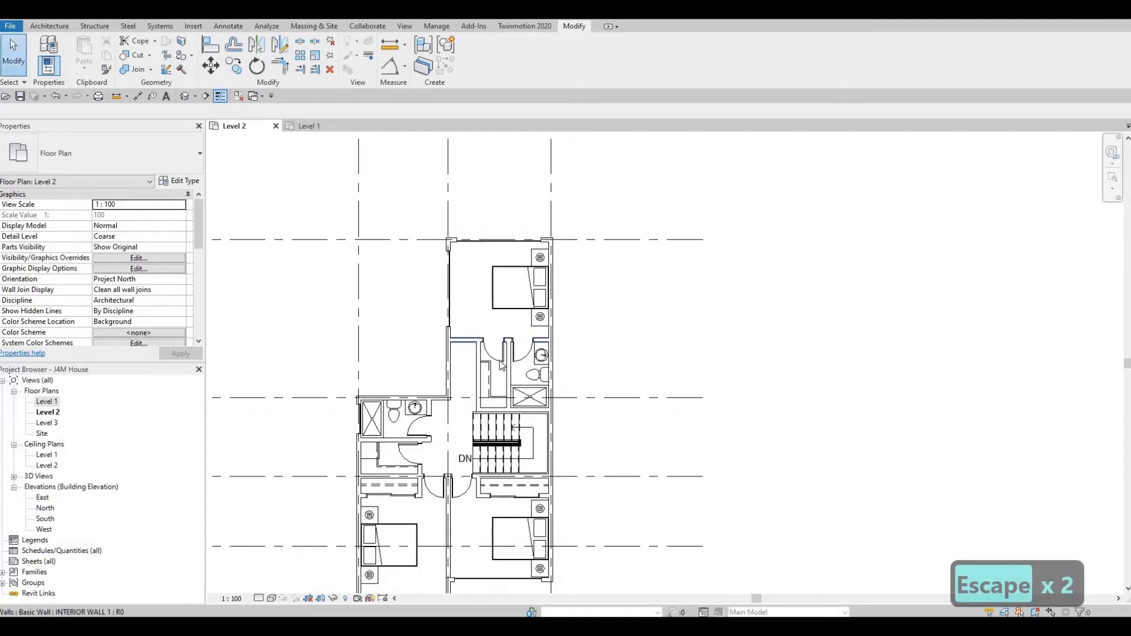
middle_click_drag(510, 362, 527, 360)
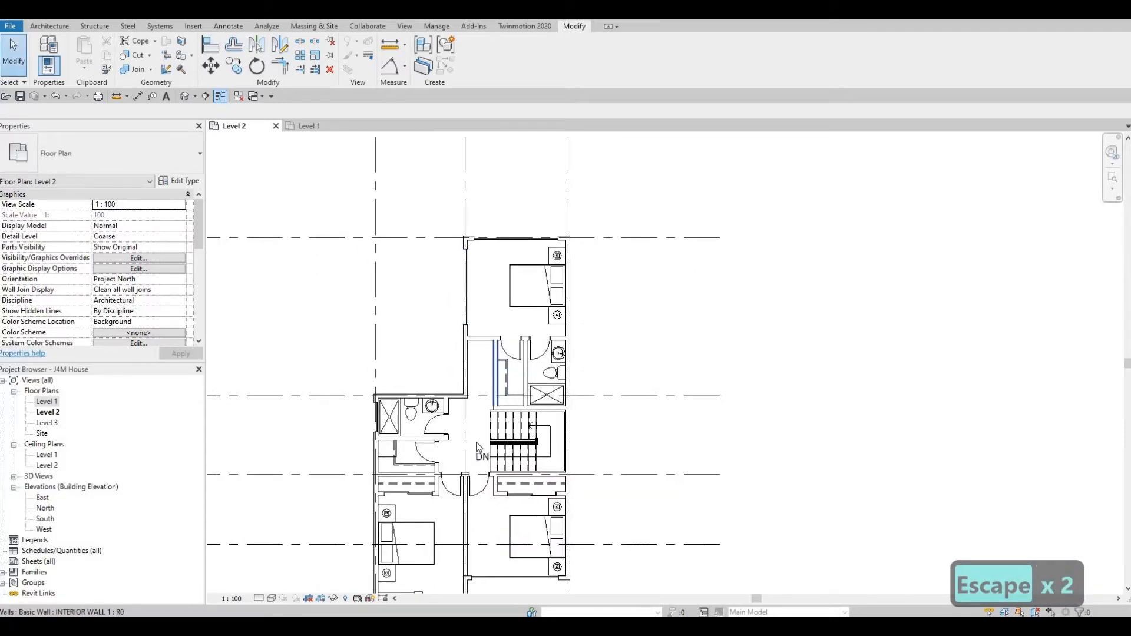
scroll(477, 446, "up", 1)
key("Escape")
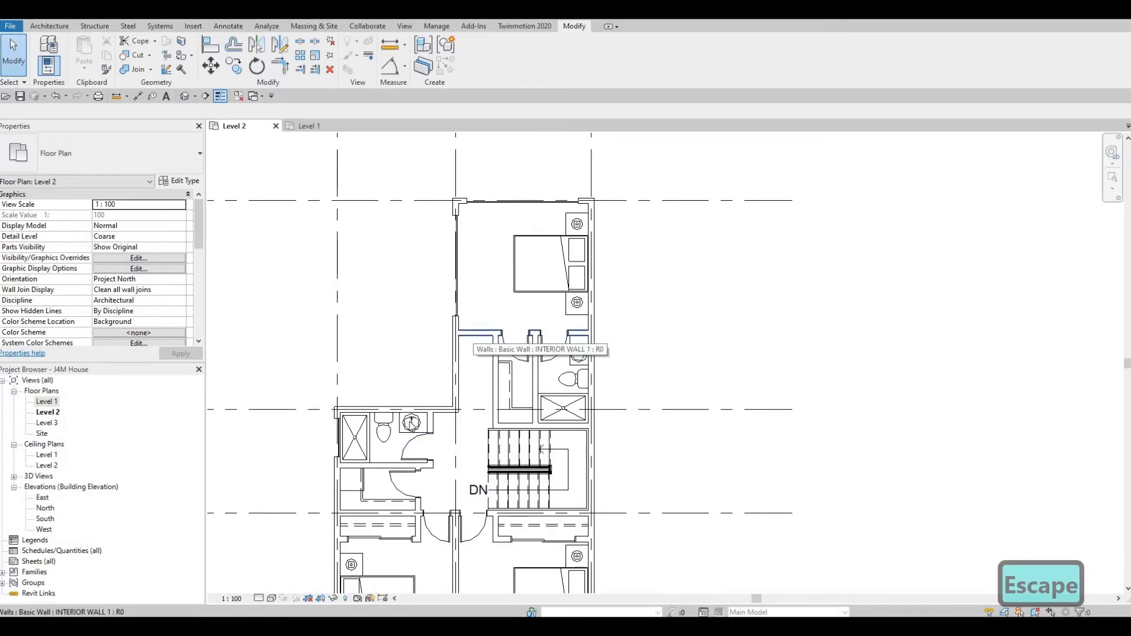
left_click(410, 450)
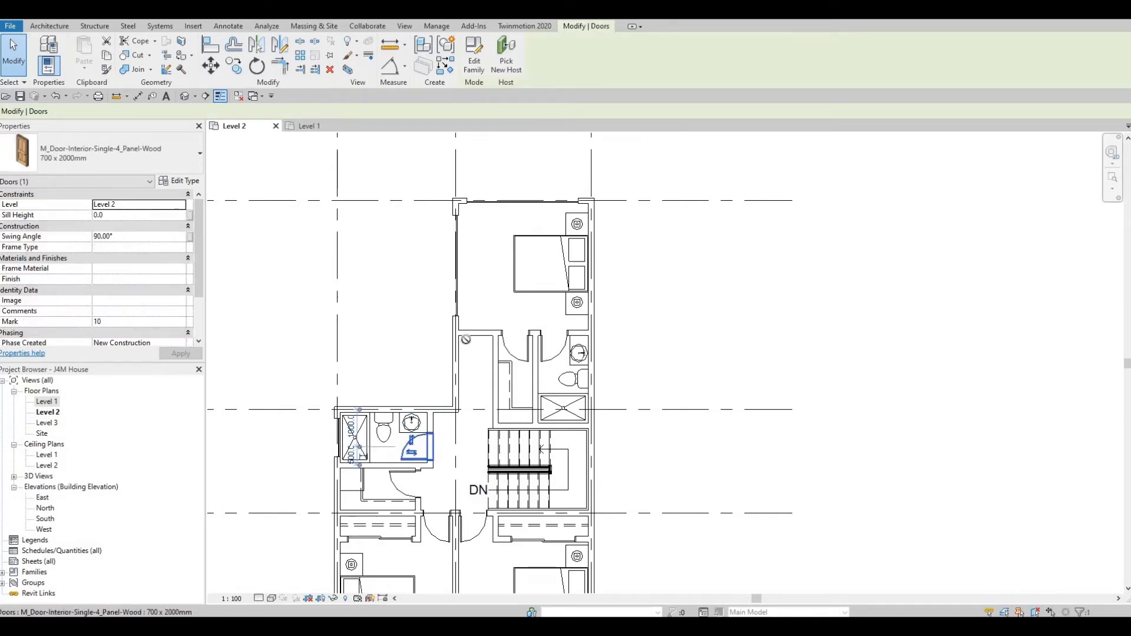
key("c")
key("s")
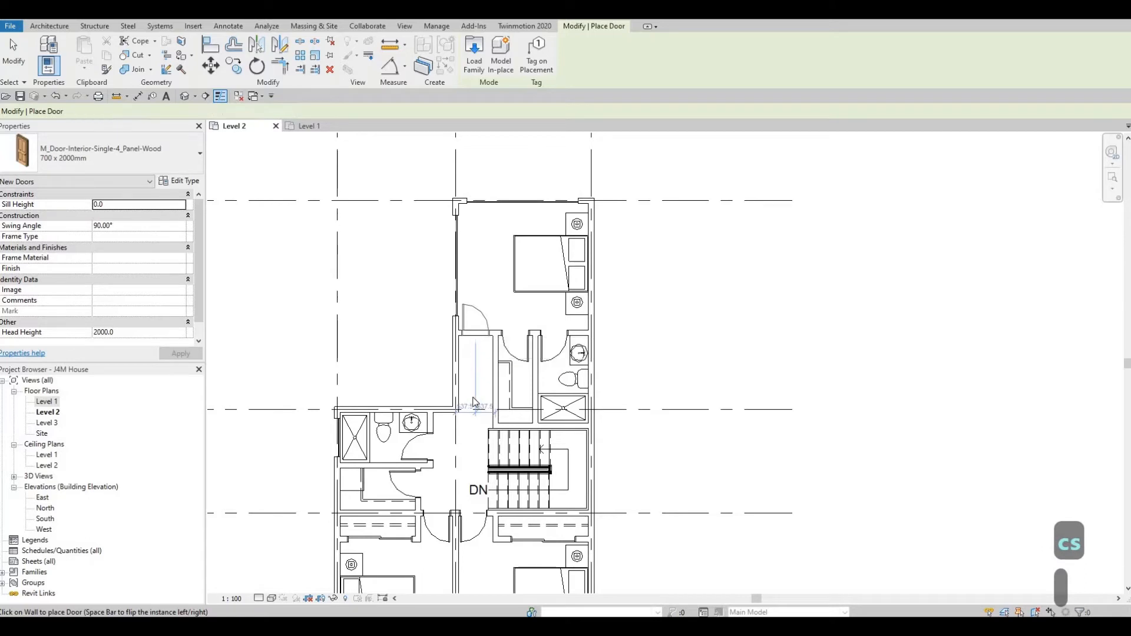
key("Escape")
key("Escape")
Review the Level 2 plan around the hallway, stairs, closets and bedrooms, checking the door and furniture layout
middle_click_drag(482, 371, 478, 333)
scroll(488, 284, "down", 1)
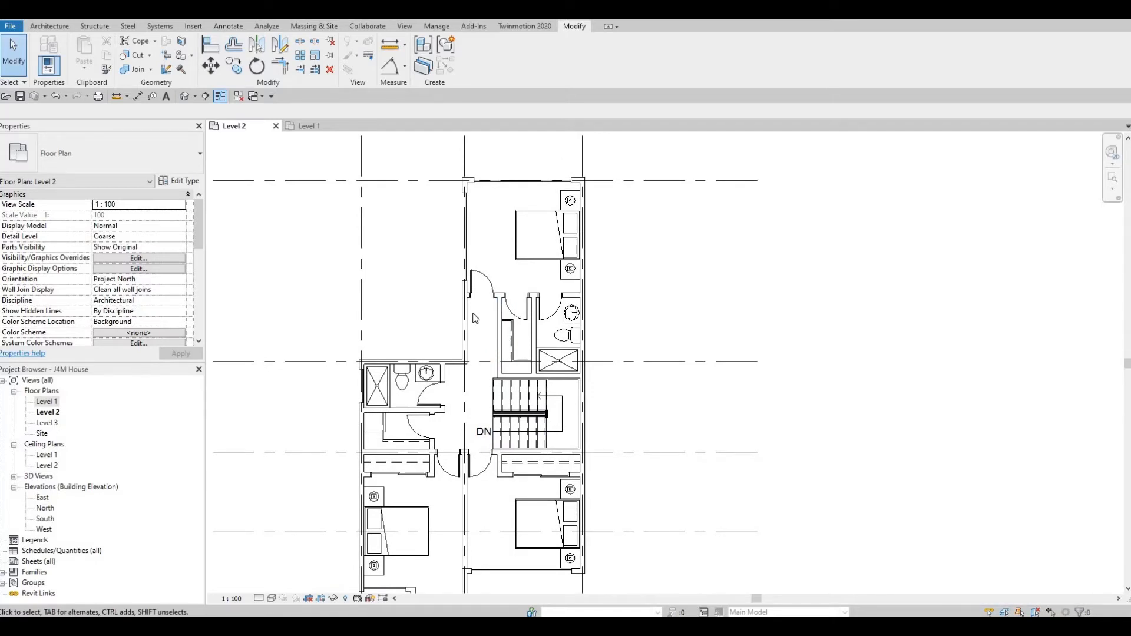
scroll(477, 287, "up", 2)
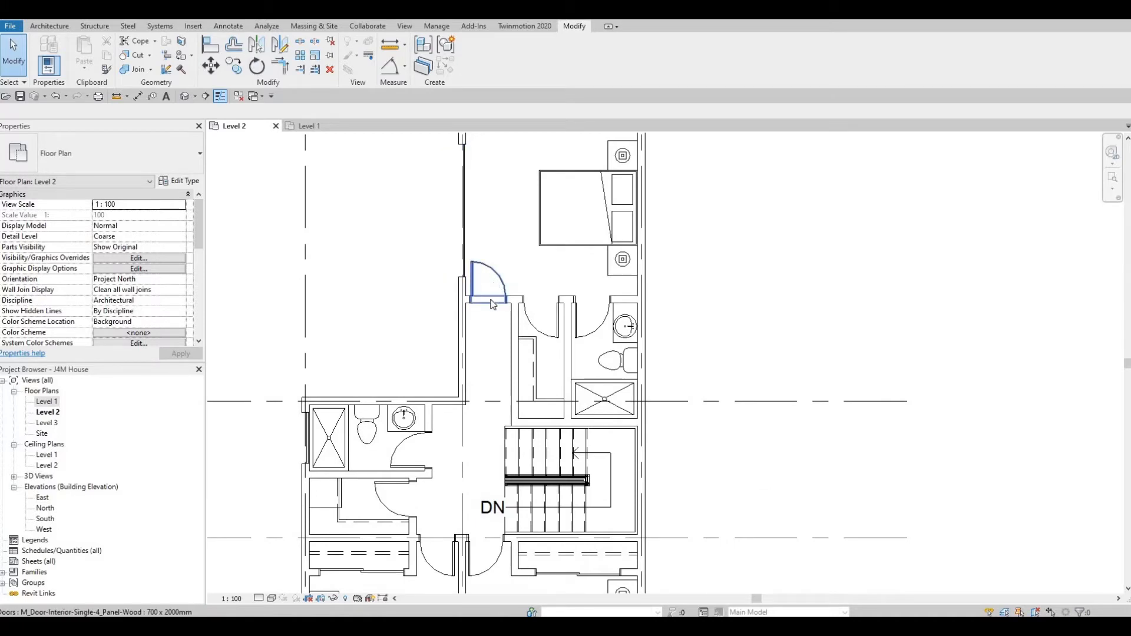
scroll(492, 305, "down", 2)
key("Escape")
key("Escape")
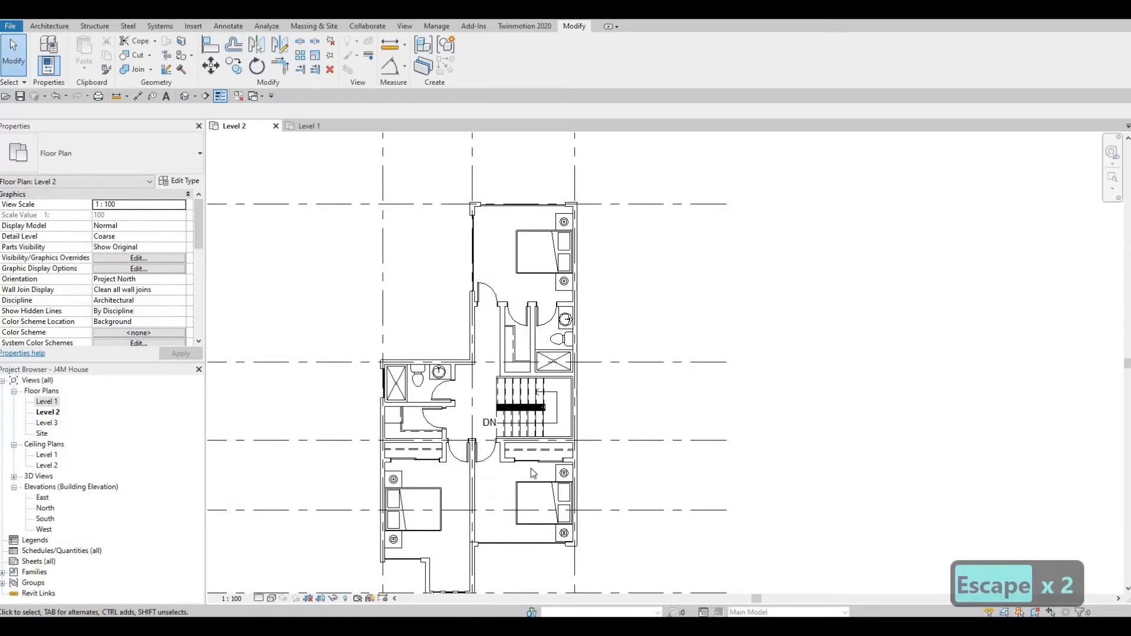
middle_click_drag(433, 464, 446, 397)
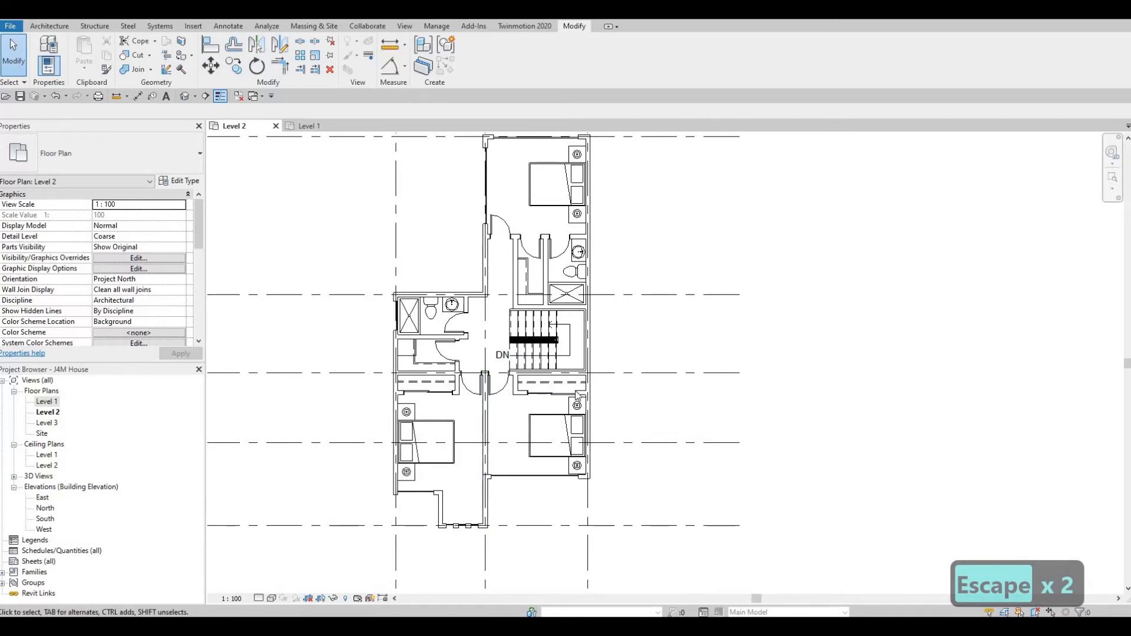
middle_click_drag(548, 393, 541, 457)
middle_click_drag(537, 346, 547, 292)
scroll(514, 346, "up", 5)
scroll(549, 291, "down", 3)
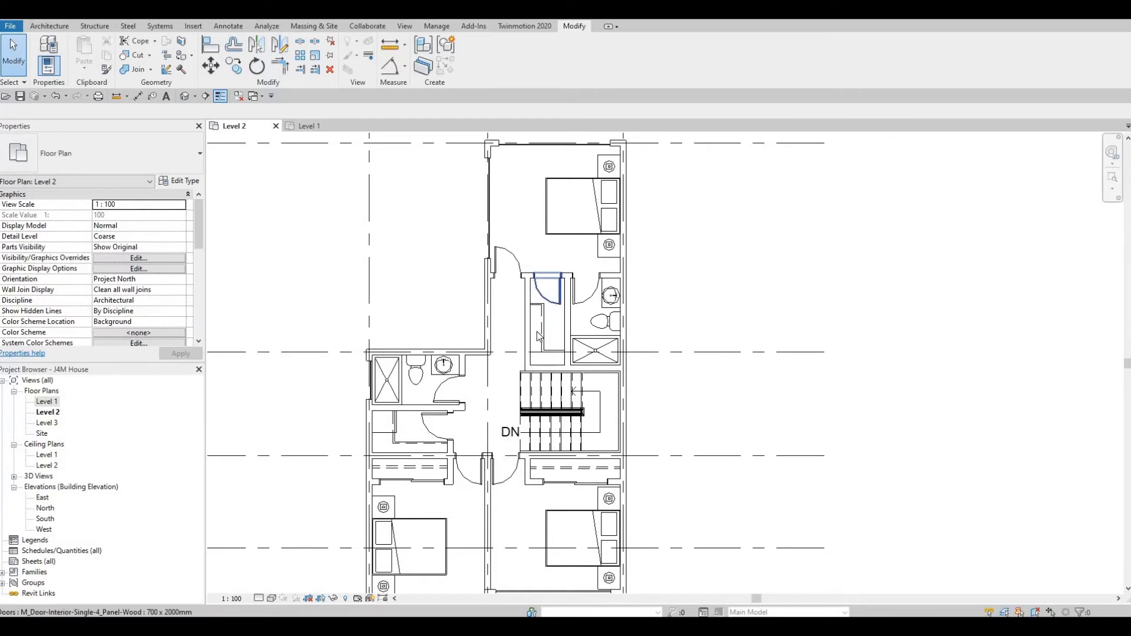
middle_click_drag(551, 311, 544, 346)
scroll(534, 326, "down", 1)
key("Escape")
scroll(533, 340, "down", 1)
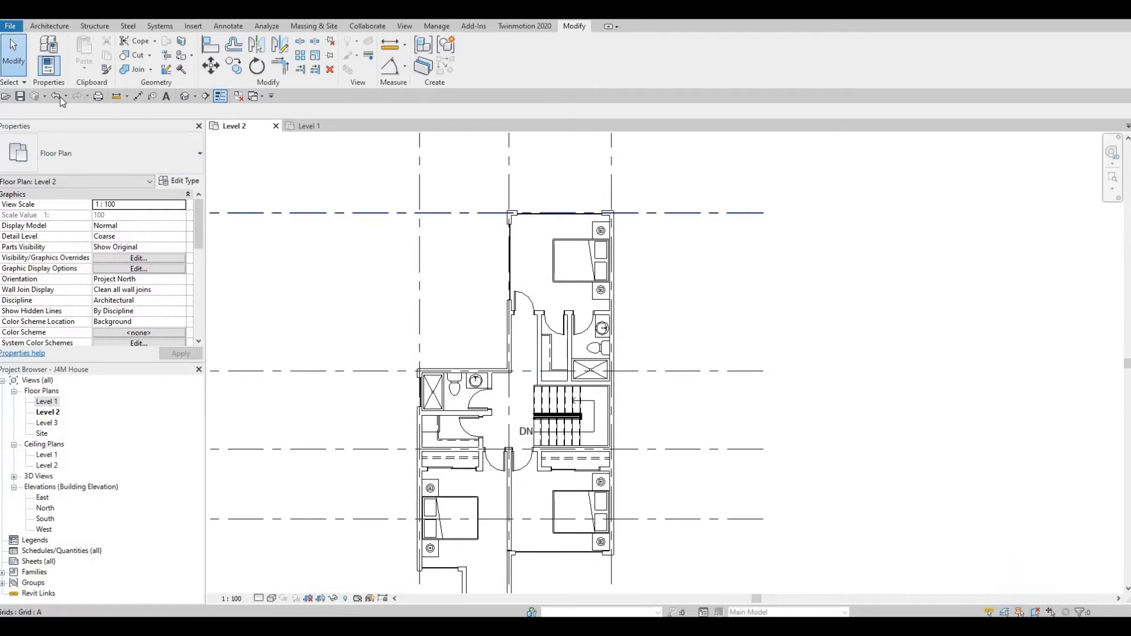
Open the default 3D view and set the Top Offset of the curtain wall in the upper bedroom's left wall to -400
left_click(186, 96)
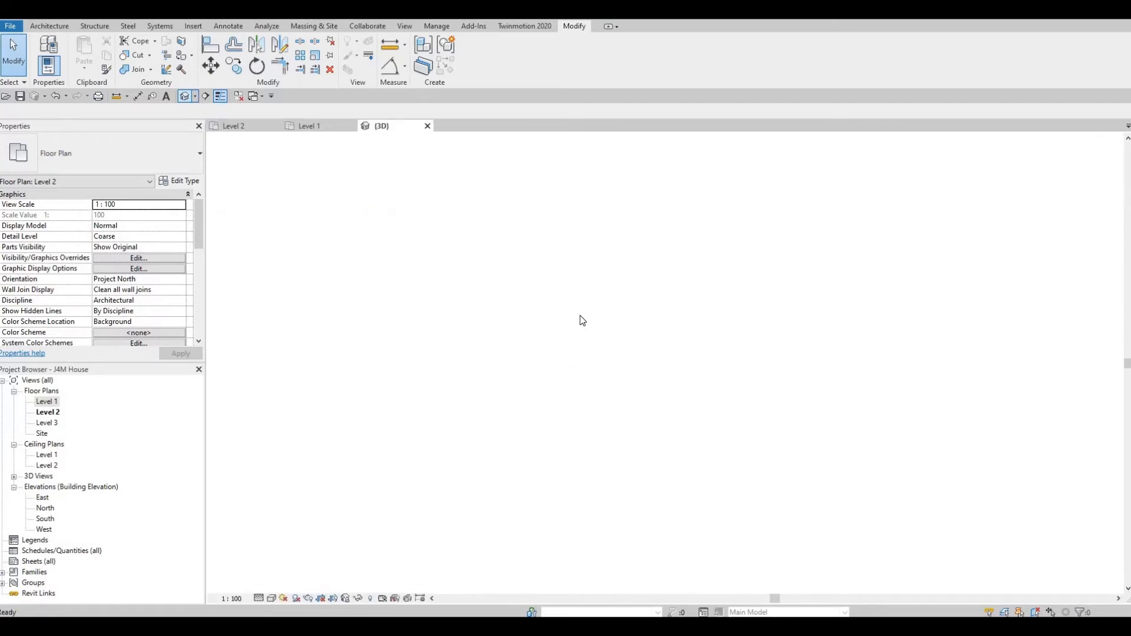
scroll(557, 317, "up", 4)
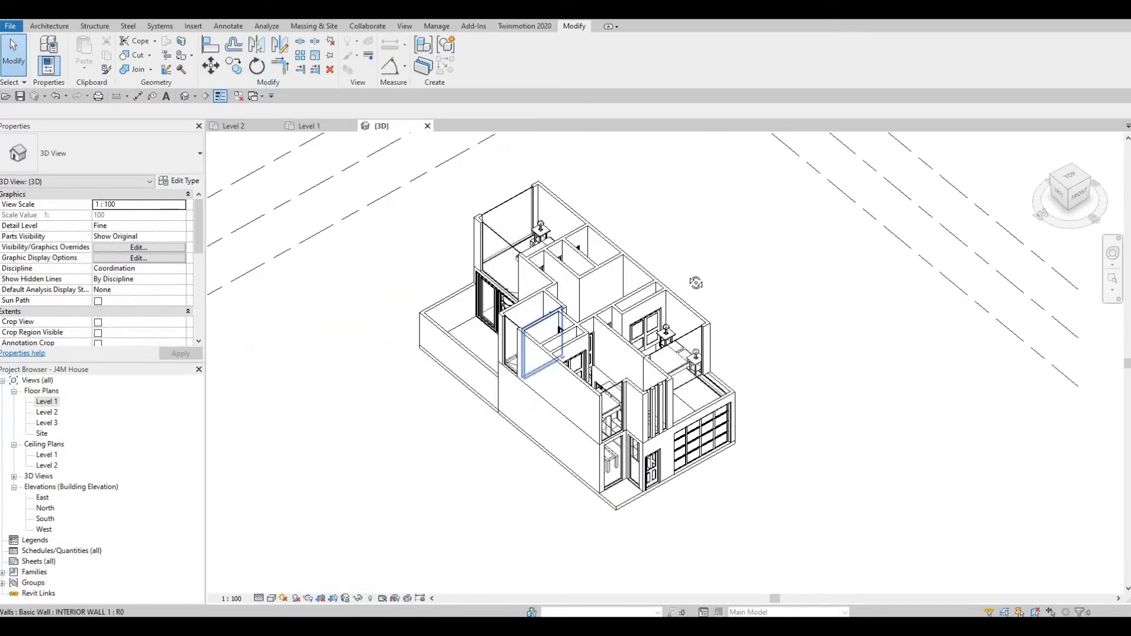
middle_click_drag(695, 283, 500, 291, "shift")
scroll(499, 291, "up", 6)
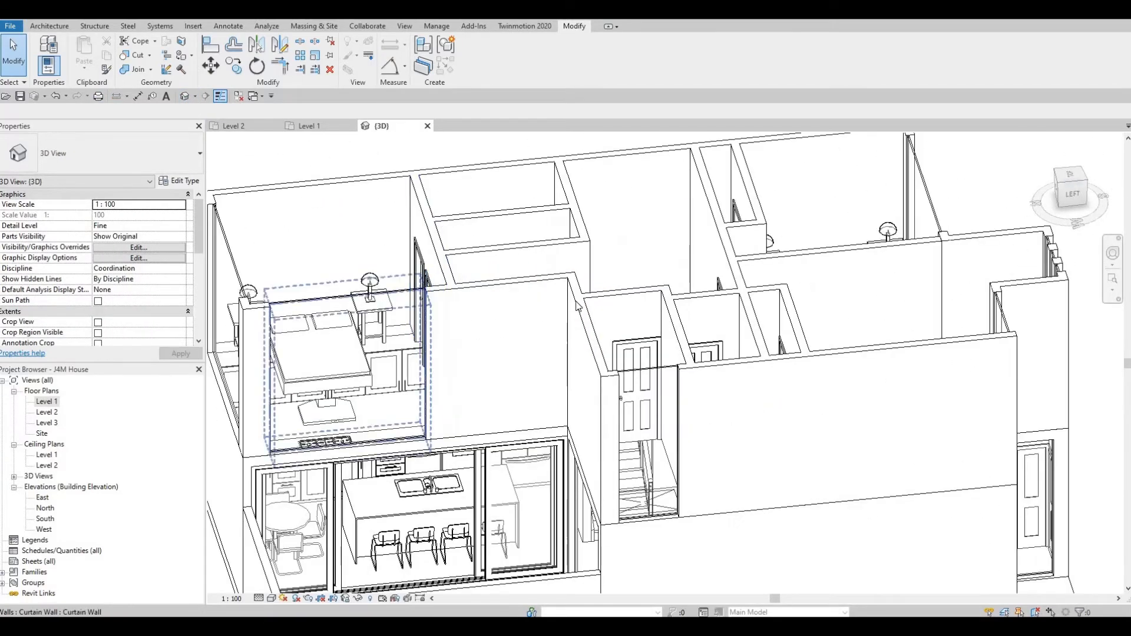
left_click(549, 304)
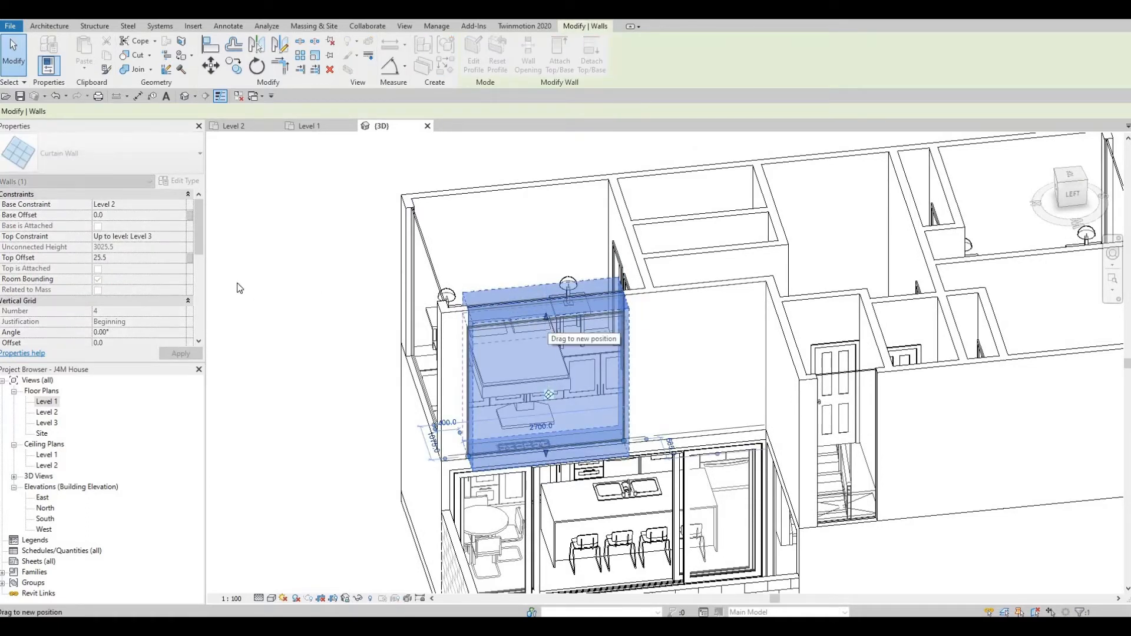
left_click(133, 258)
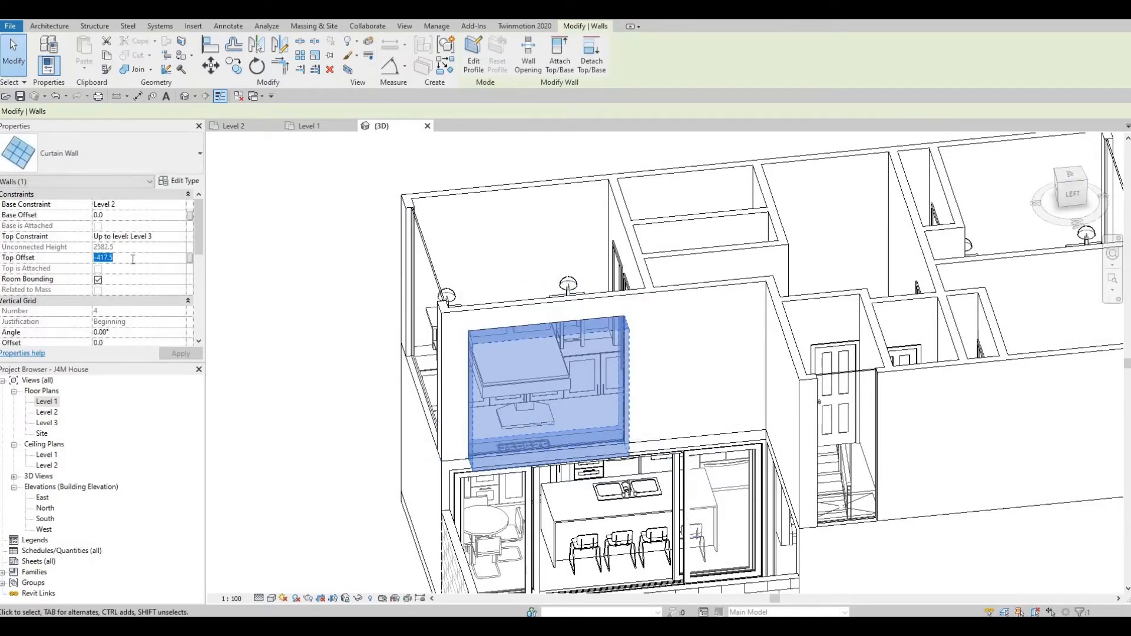
type("-")
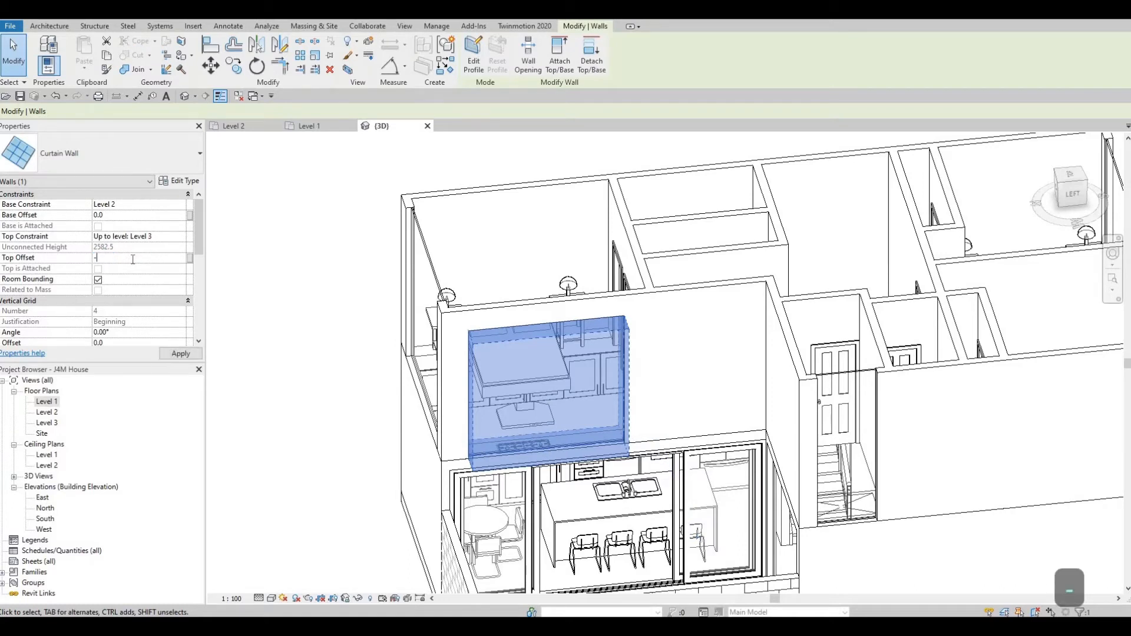
type("400")
key("Return")
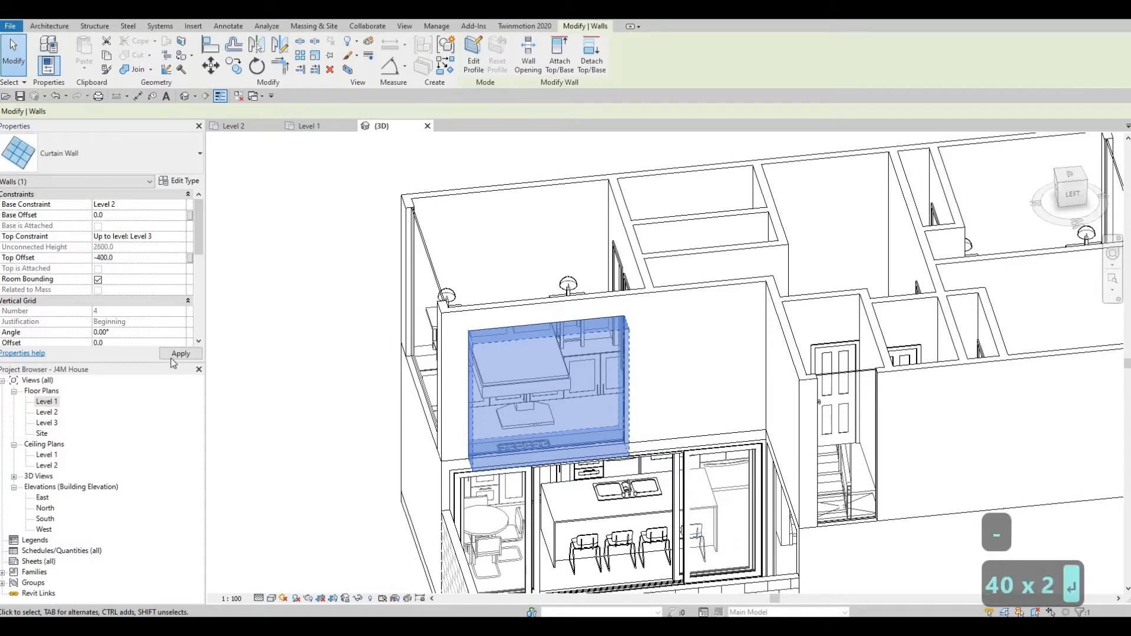
key("Escape")
key("Escape")
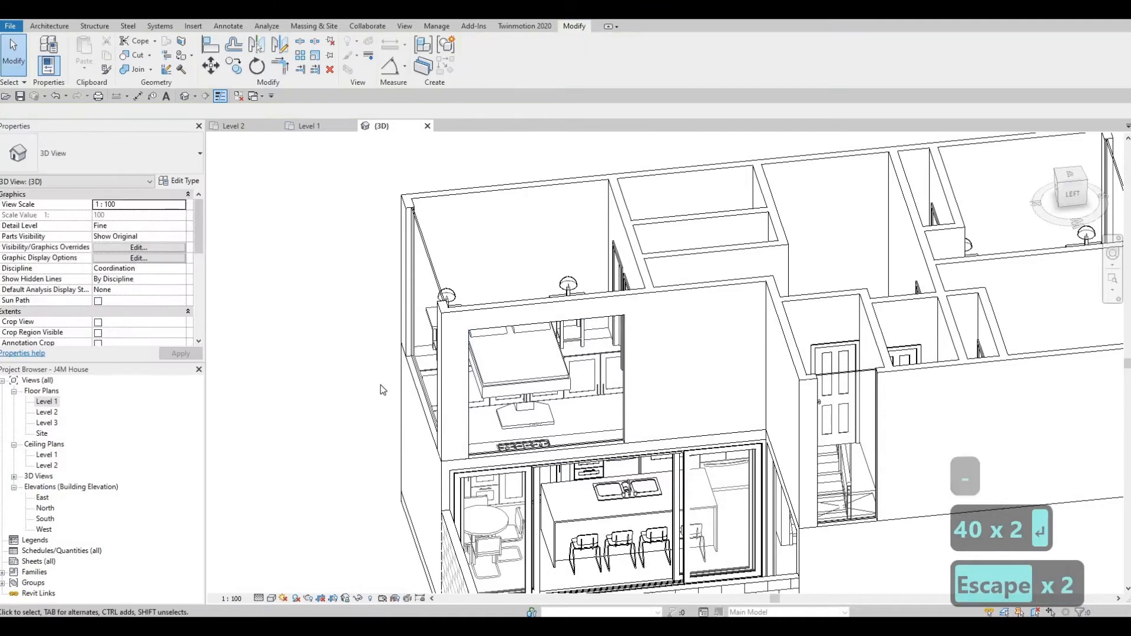
Align the tops of the rear bedroom's back curtain wall and the bathroom curtain wall with the top of the bedroom's side curtain wall
key("a")
key("l")
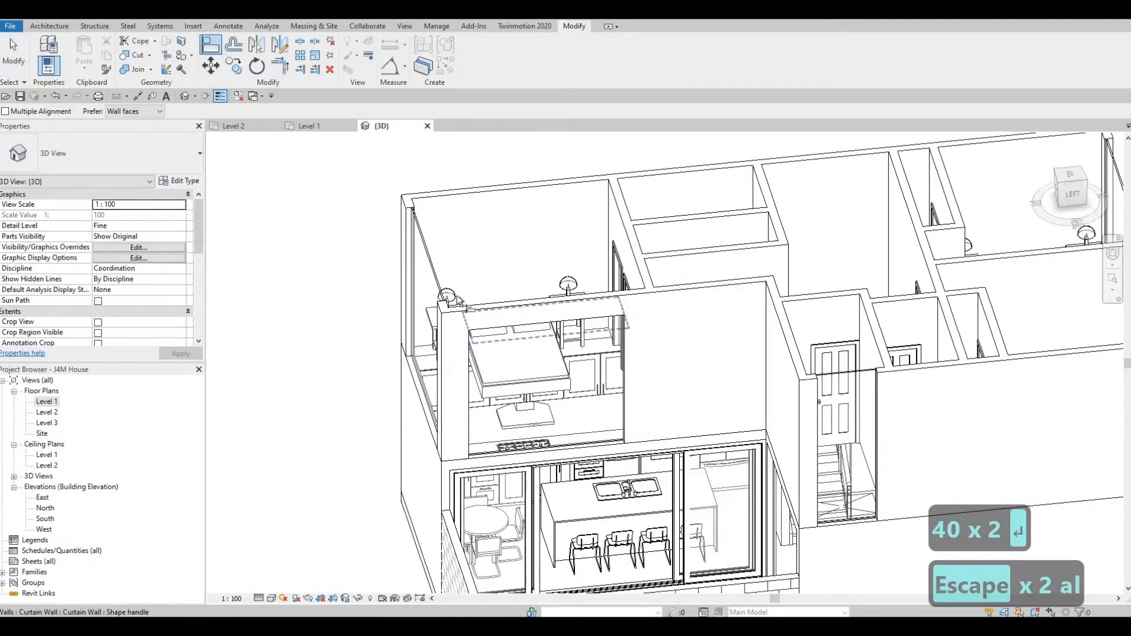
left_click(420, 232)
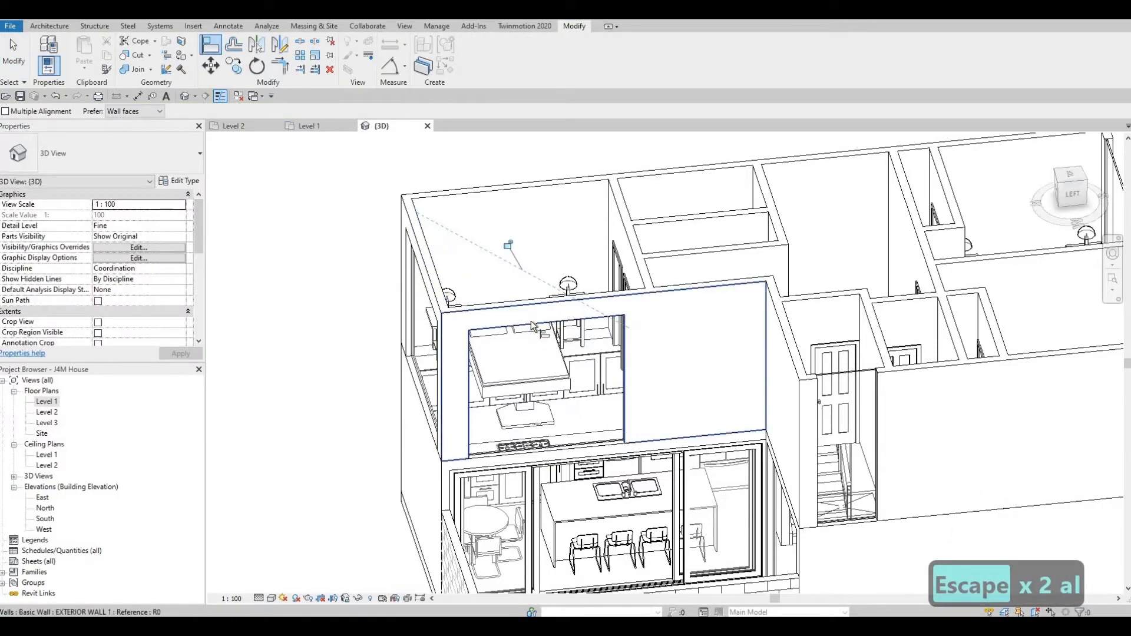
left_click(531, 327)
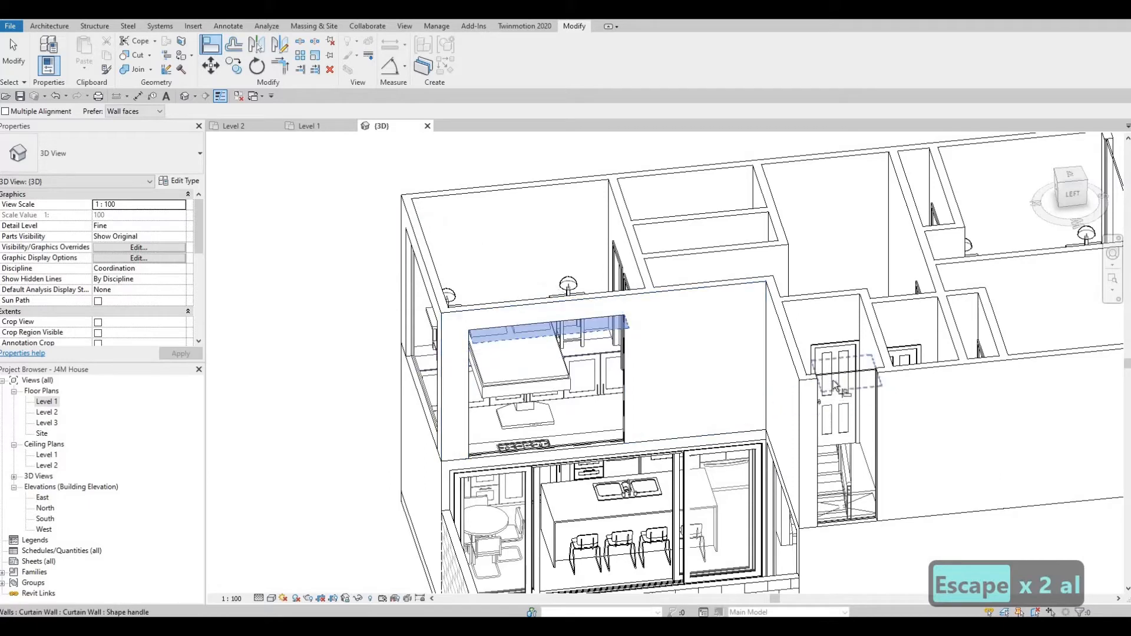
left_click(819, 382)
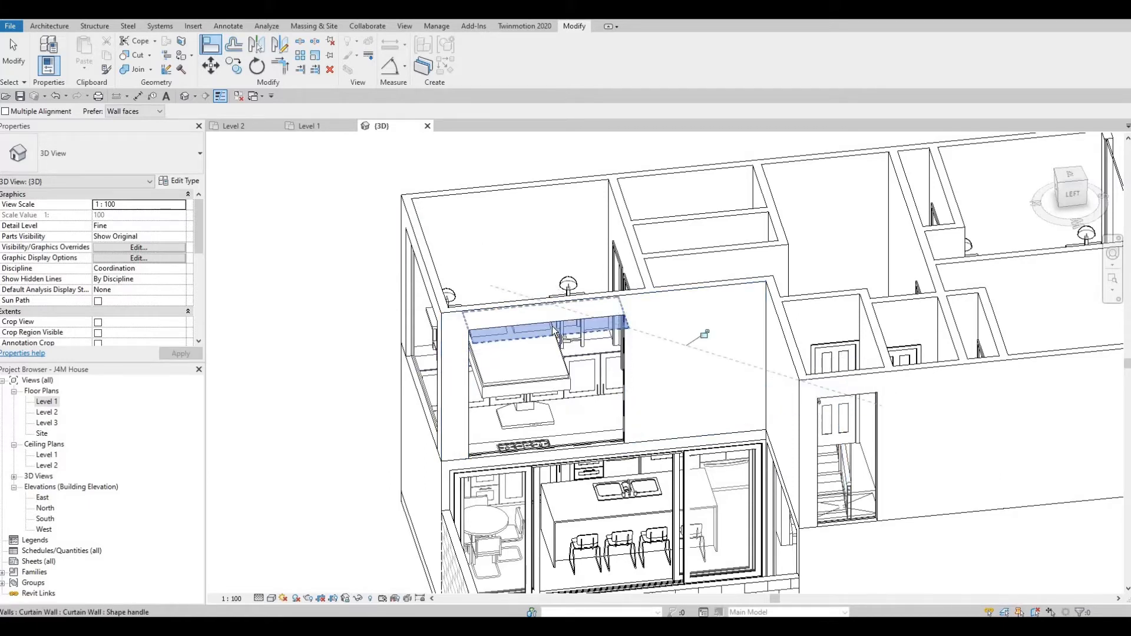
With Multiple Alignment enabled, align the tops of both front bedrooms' curtain walls, including the narrow bay segments, with the rear bedroom's side curtain wall
left_click(591, 315)
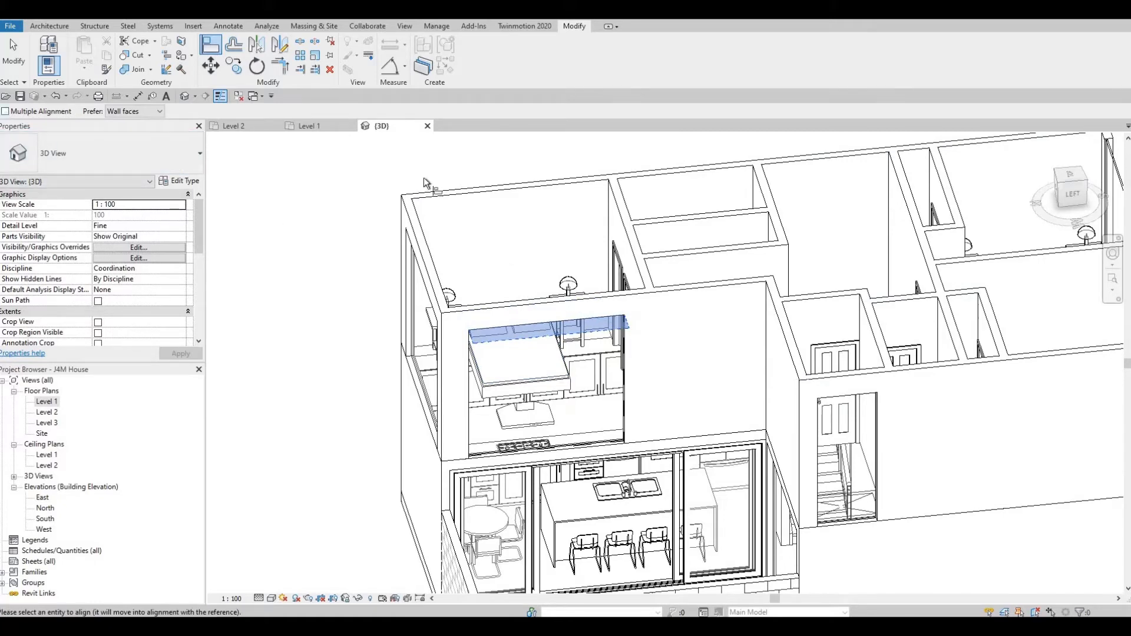
middle_click_drag(969, 366, 613, 407)
middle_click_drag(735, 439, 600, 459, "shift")
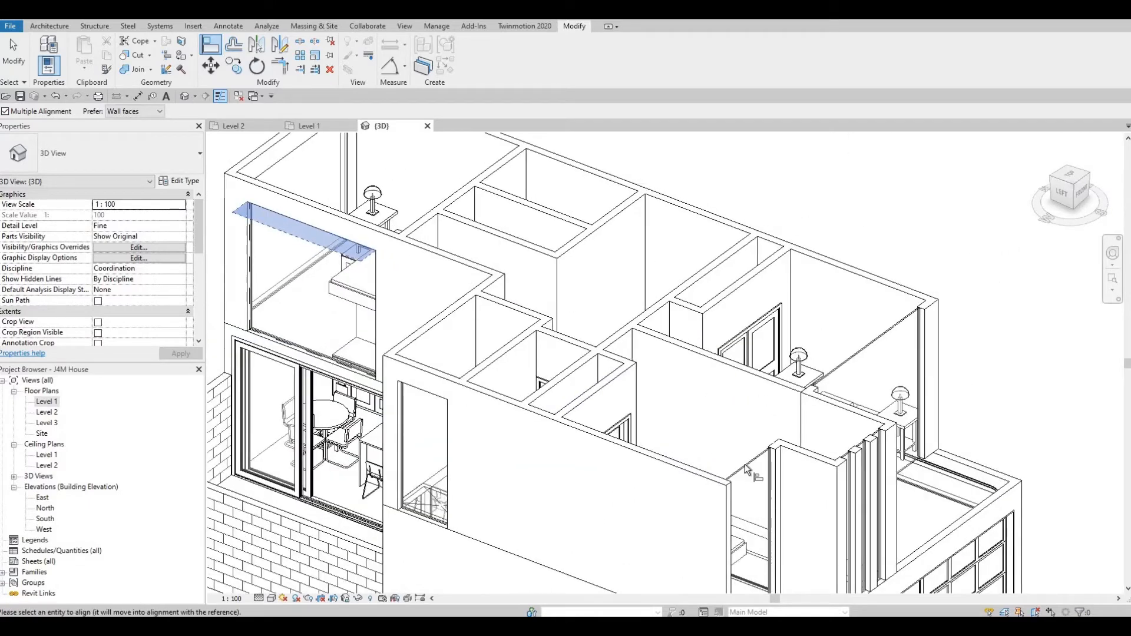
left_click(753, 474)
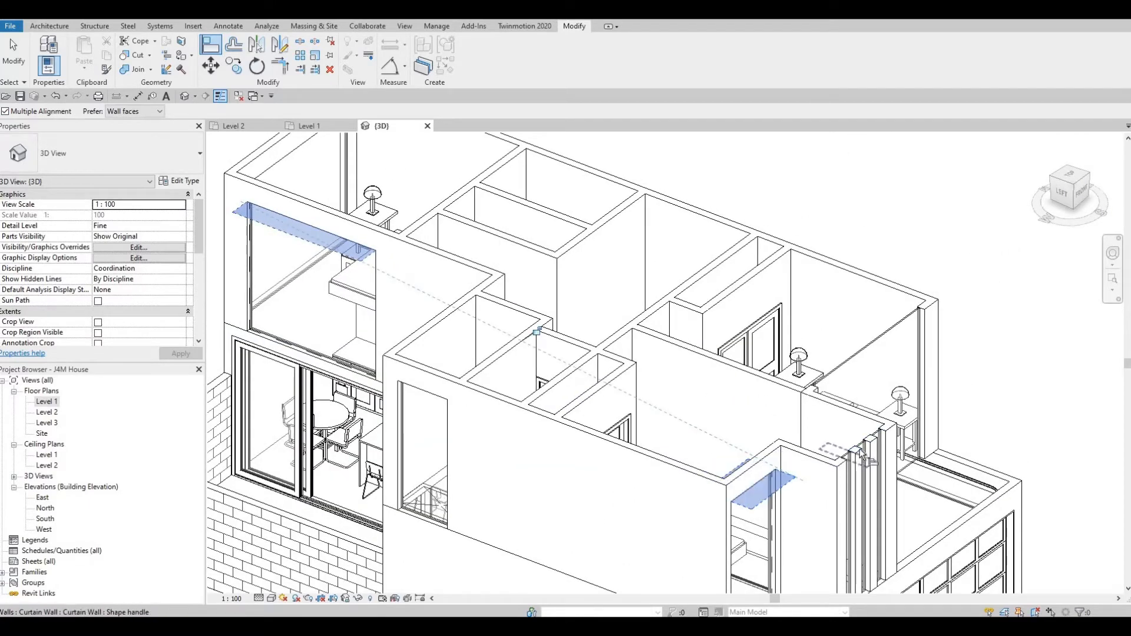
left_click(860, 454)
left_click(881, 437)
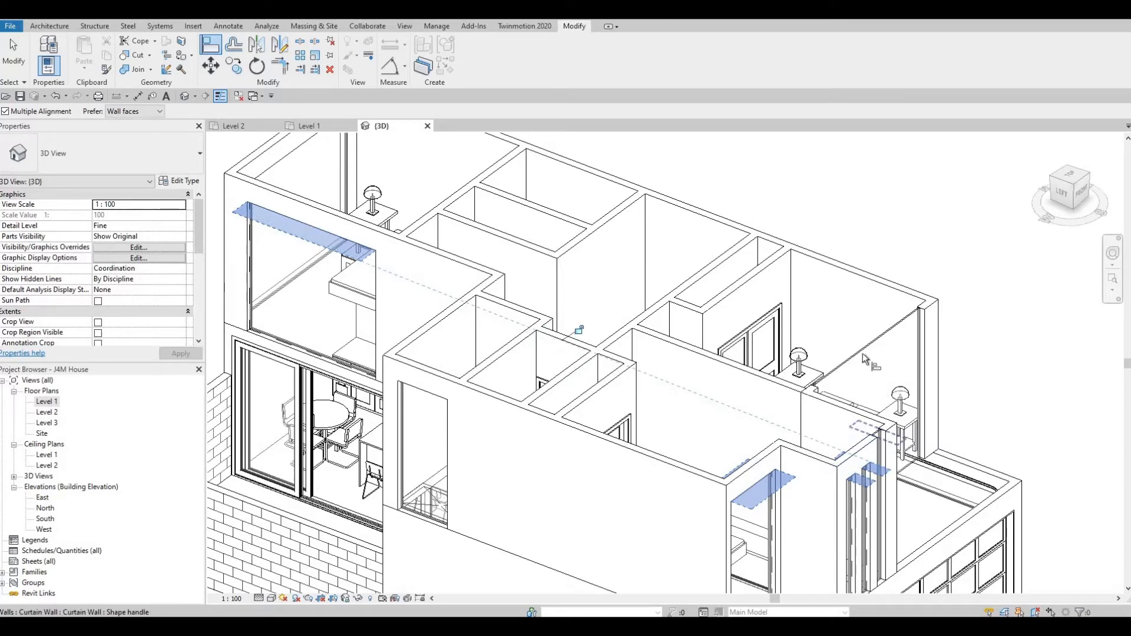
left_click(815, 366)
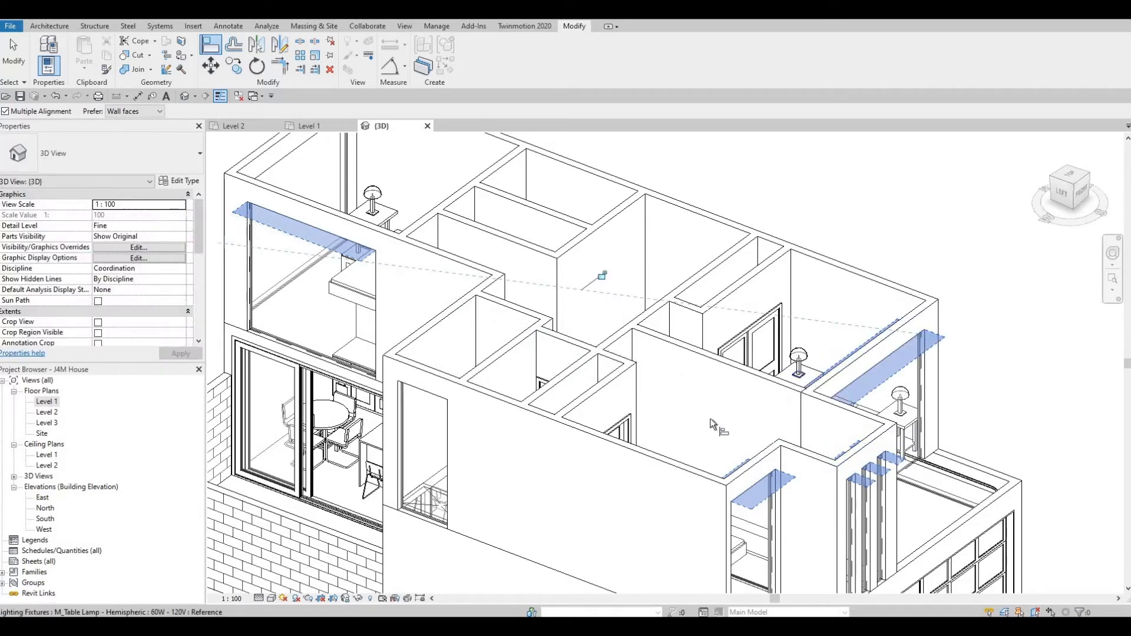
mouse_move(711, 424)
middle_mouse_down("shift")
mouse_move(740, 399)
mouse_move(772, 397)
mouse_move(884, 412)
middle_mouse_up("shift")
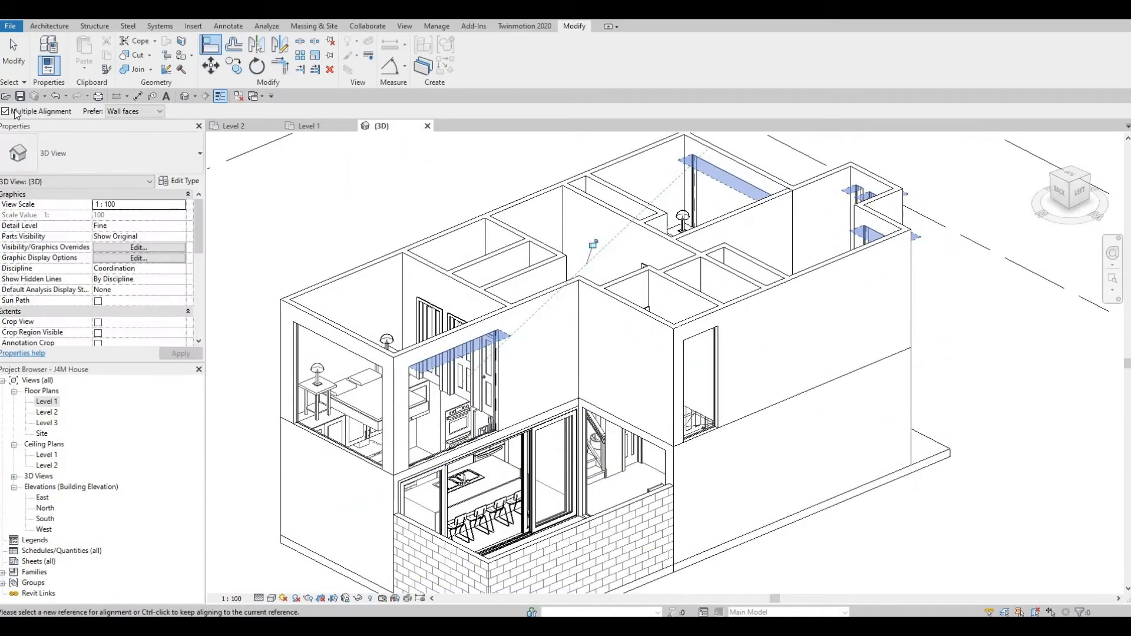
key("Escape")
key("Escape")
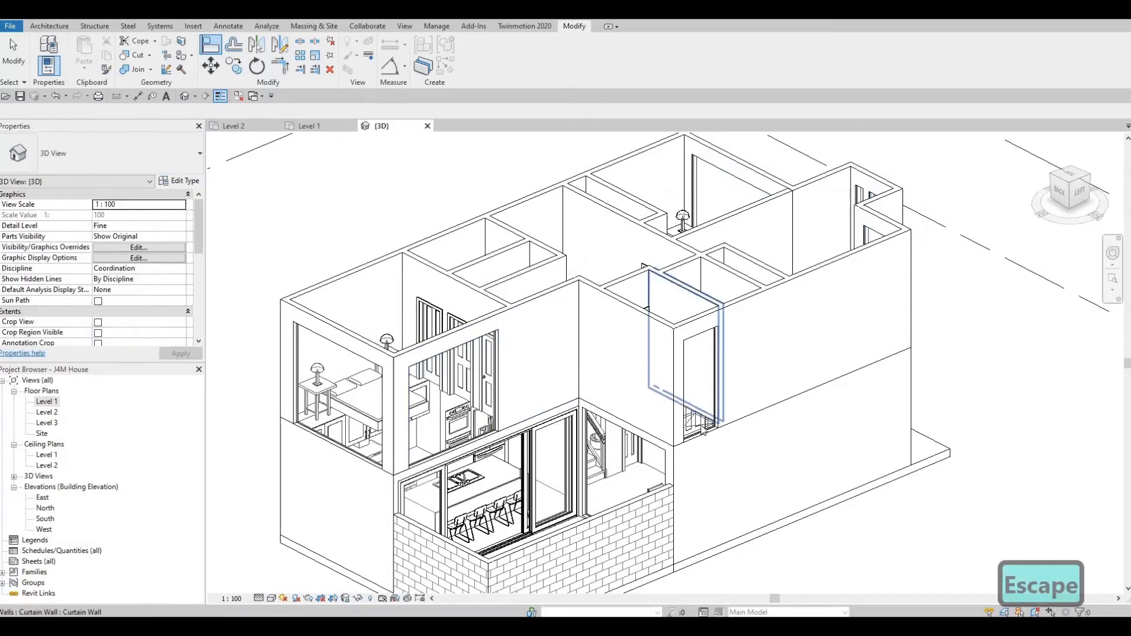
Raise the base of the bathroom's curtain wall to a Base Offset of about 2291 mm, making it a high, shallow window
scroll(701, 418, "up", 4)
left_click(700, 450)
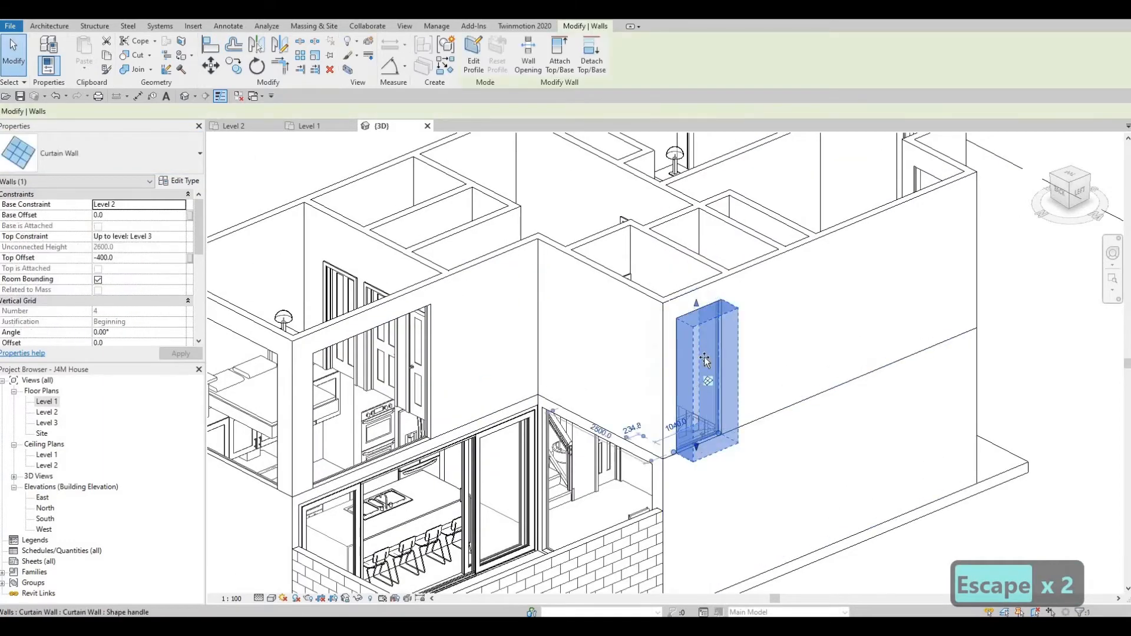
left_click_drag(705, 359, 703, 335)
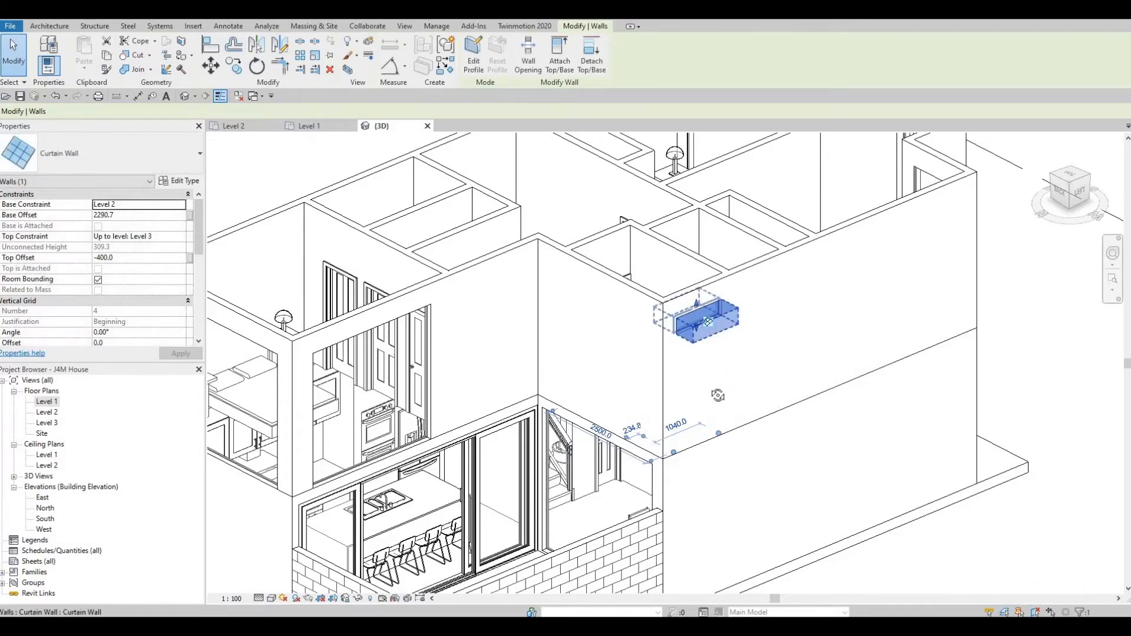
middle_click_drag(724, 397, 672, 392, "shift")
scroll(672, 390, "up", 5)
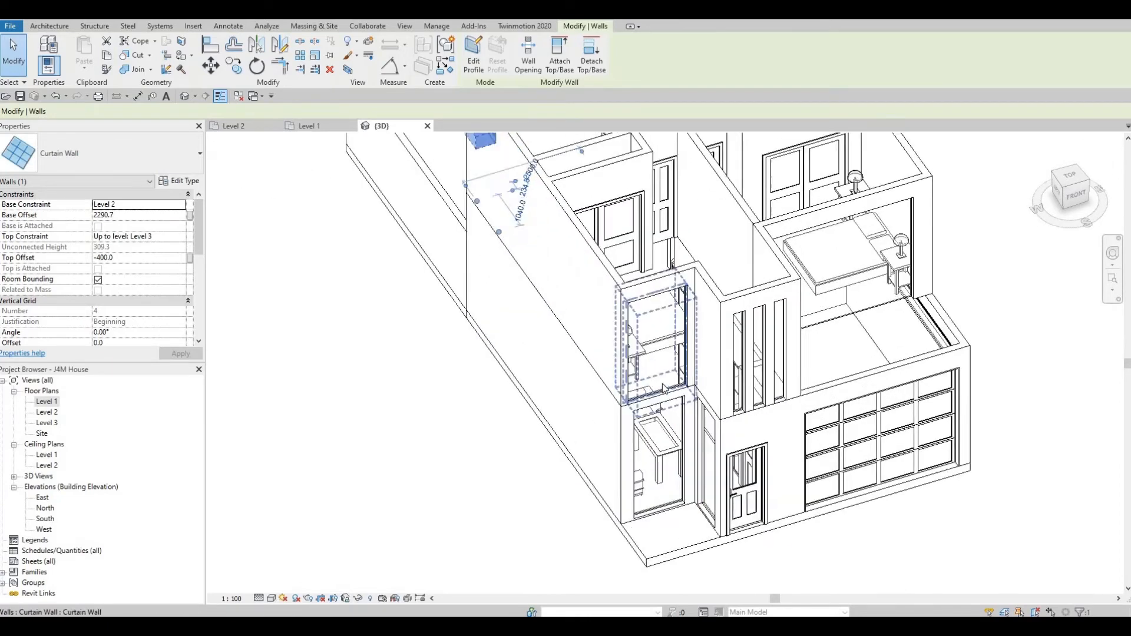
Raise the base of the front bedroom's curtain wall beside the narrow bay windows to a Base Offset of about 764 mm
left_click(654, 377)
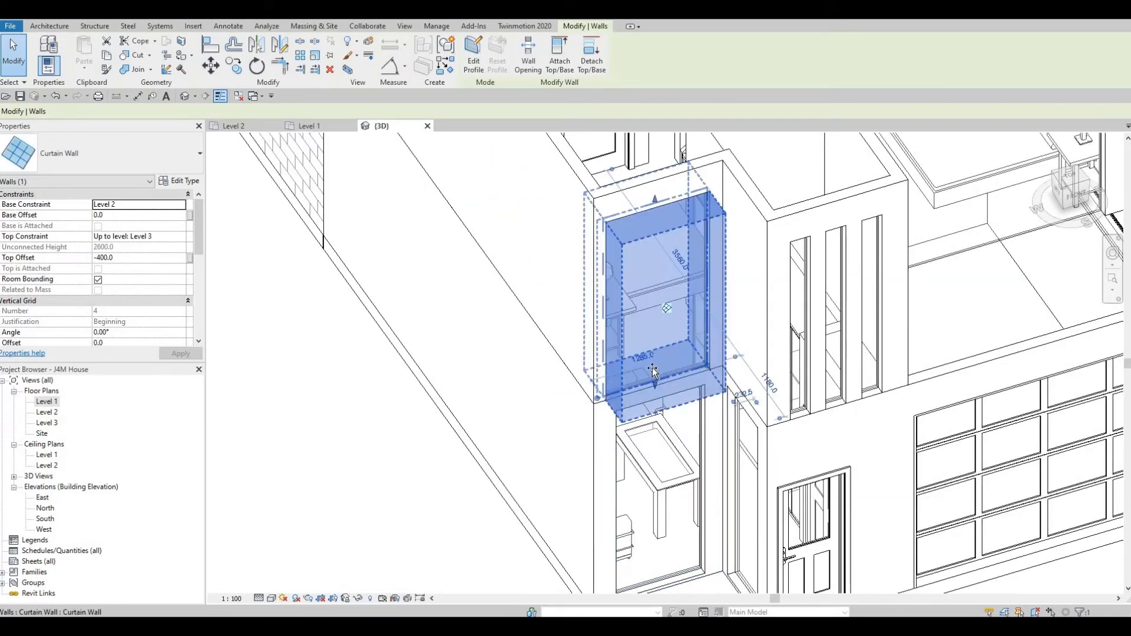
left_click_drag(655, 384, 679, 314)
key("Escape")
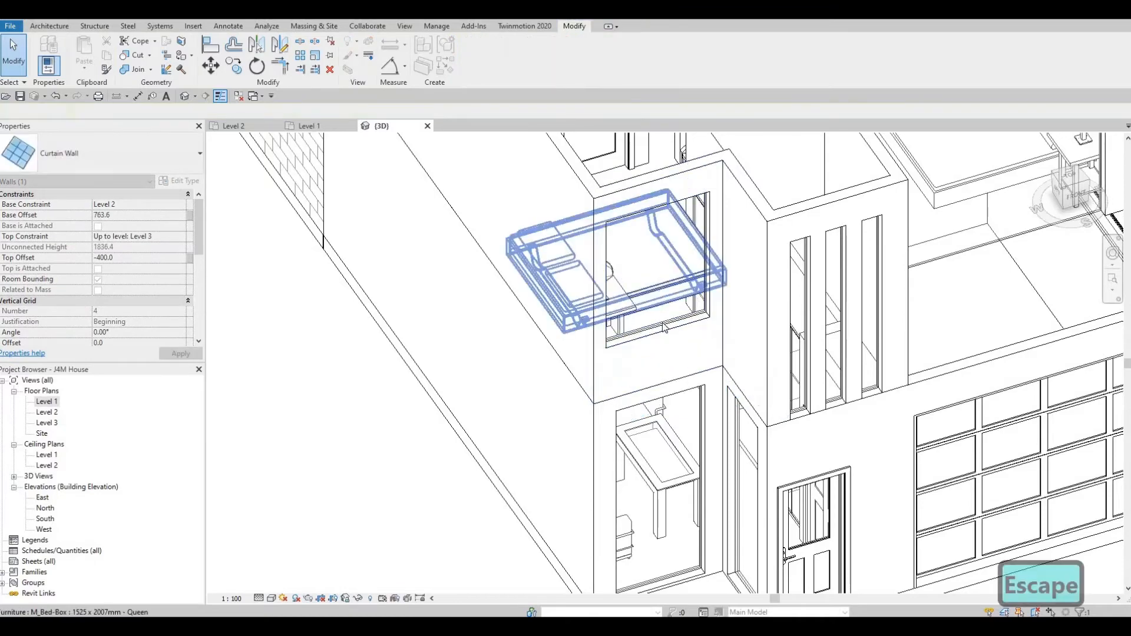
key("Escape")
scroll(679, 324, "up", 2)
scroll(679, 324, "down", 3)
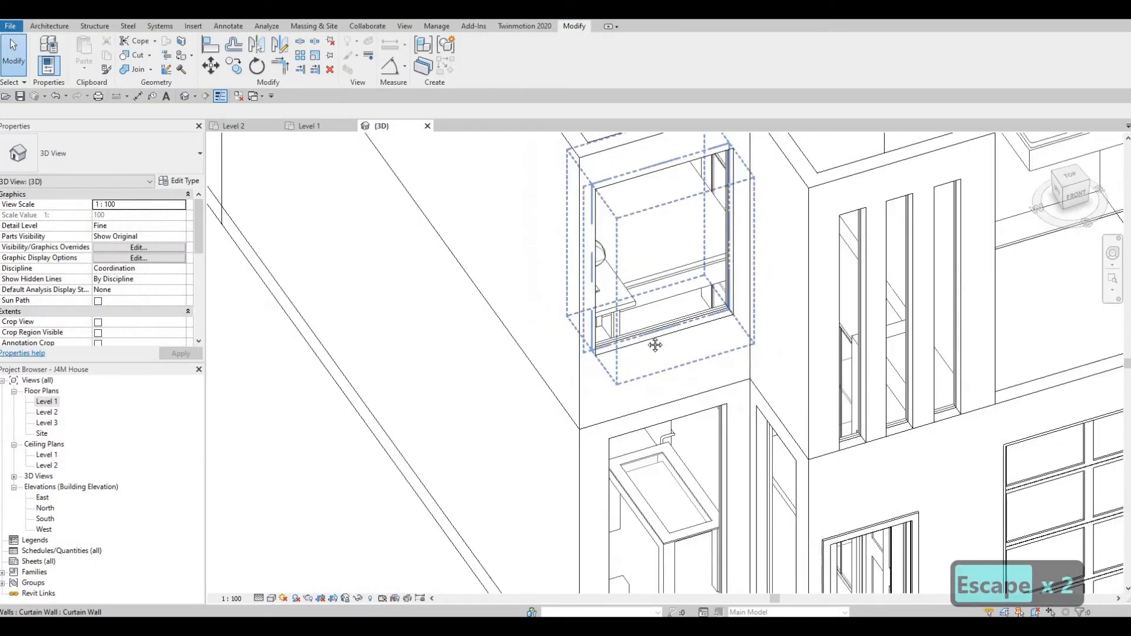
scroll(680, 403, "down", 2)
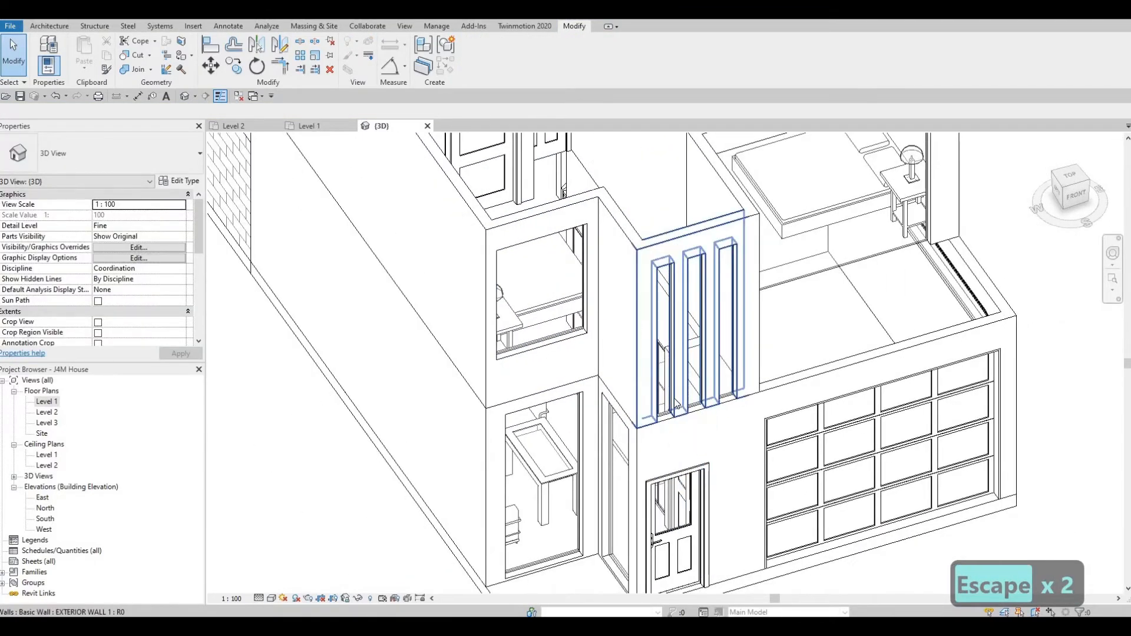
Raise the base of the narrow bay curtain wall nearest the wide front bedroom window slightly above the floor level
scroll(670, 400, "up", 3)
left_click(668, 404)
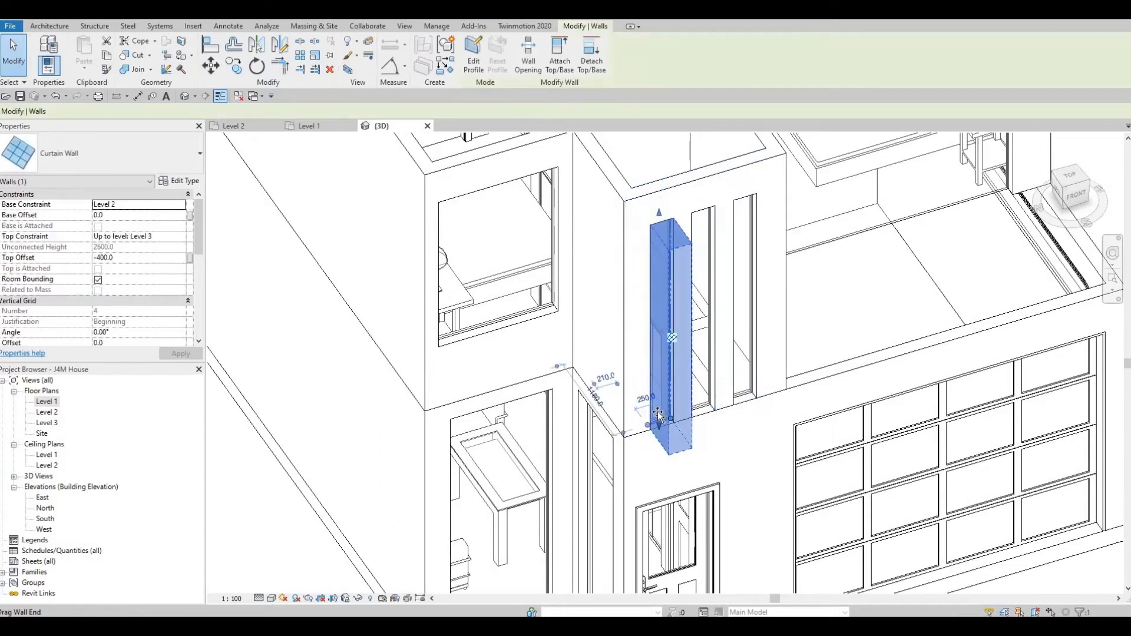
left_click_drag(662, 392, 669, 402)
key("Escape")
key("Escape")
key("Escape")
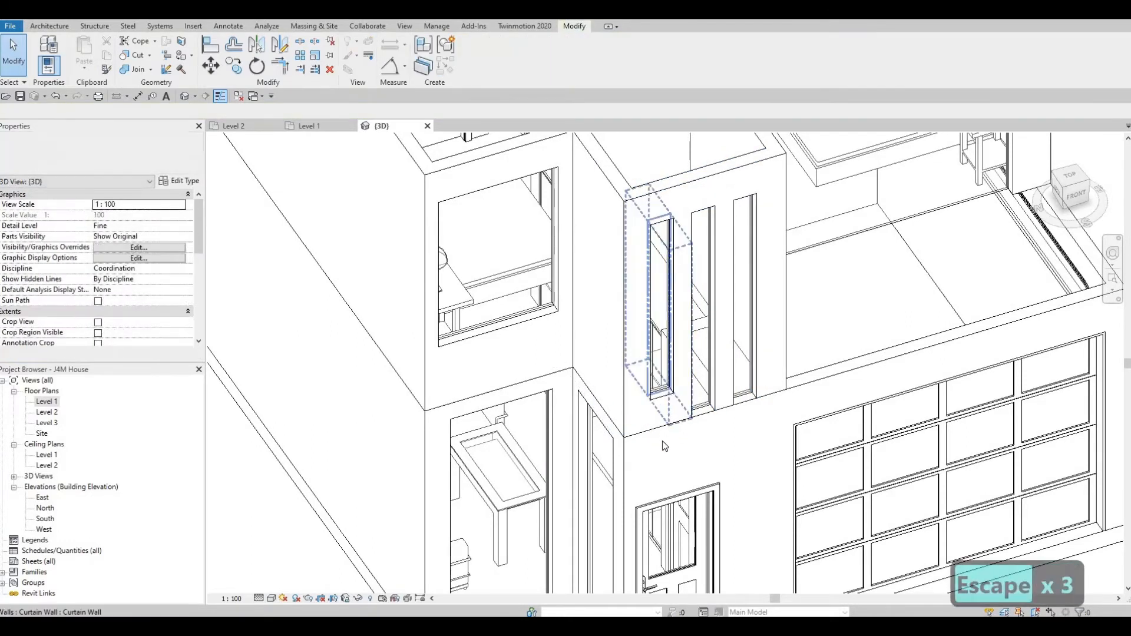
Align the bases of the other two narrow bay curtain walls with the raised base of the first one
key("a")
key("l")
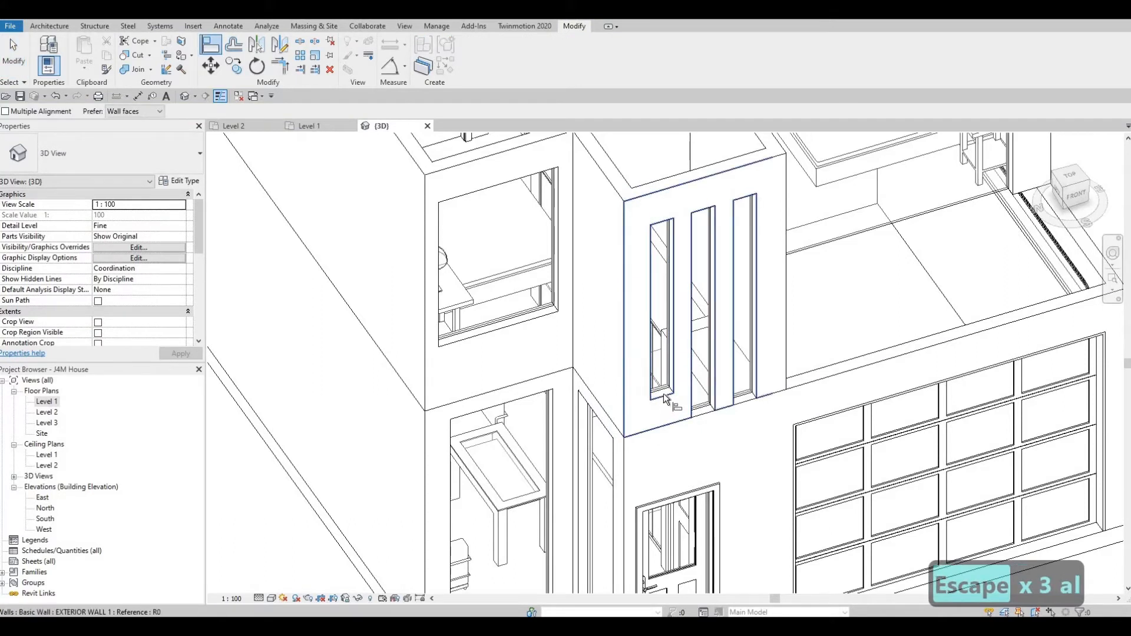
left_click(705, 388)
left_click(721, 387)
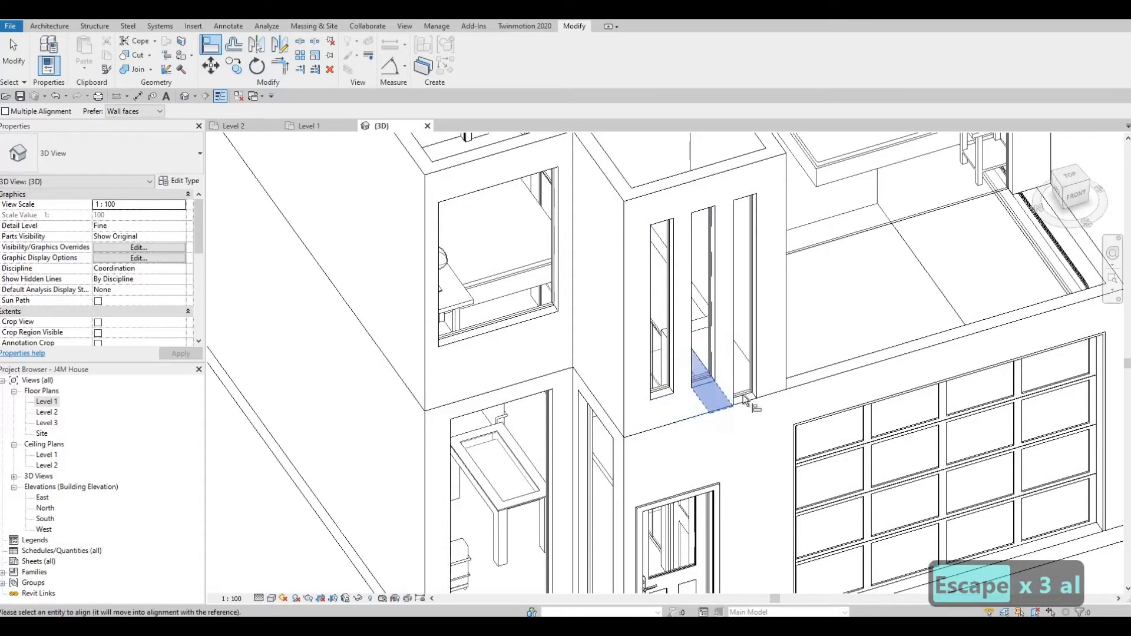
key("Escape")
key("Escape")
Examine the Level 2 curtain walls on the front, side and rear of the house in 3D
middle_click_drag(752, 411, 628, 384, "shift")
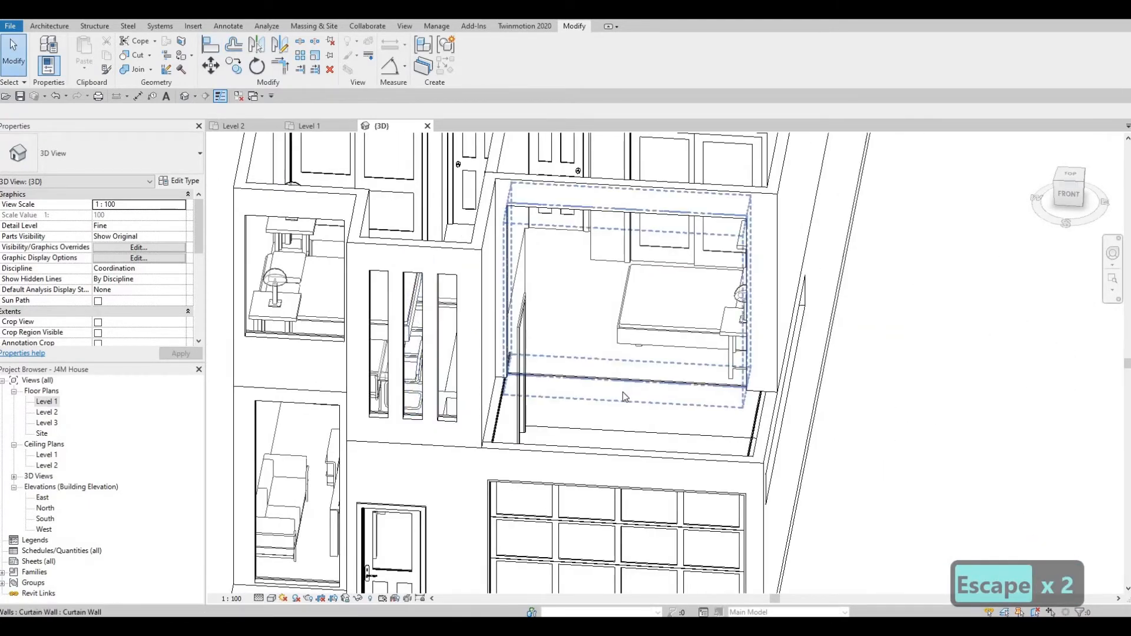
middle_click_drag(633, 429, 637, 423, "shift")
middle_click_drag(502, 464, 412, 486, "shift")
scroll(412, 486, "up", 2)
middle_click_drag(484, 505, 492, 419, "shift")
scroll(492, 418, "down", 5)
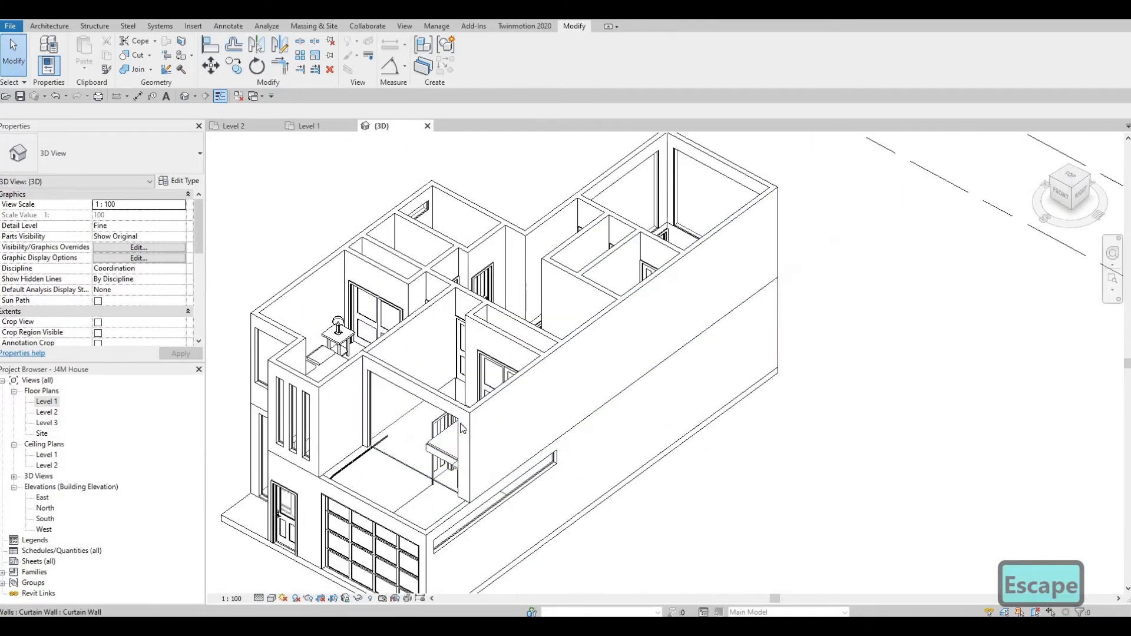
scroll(465, 406, "up", 5)
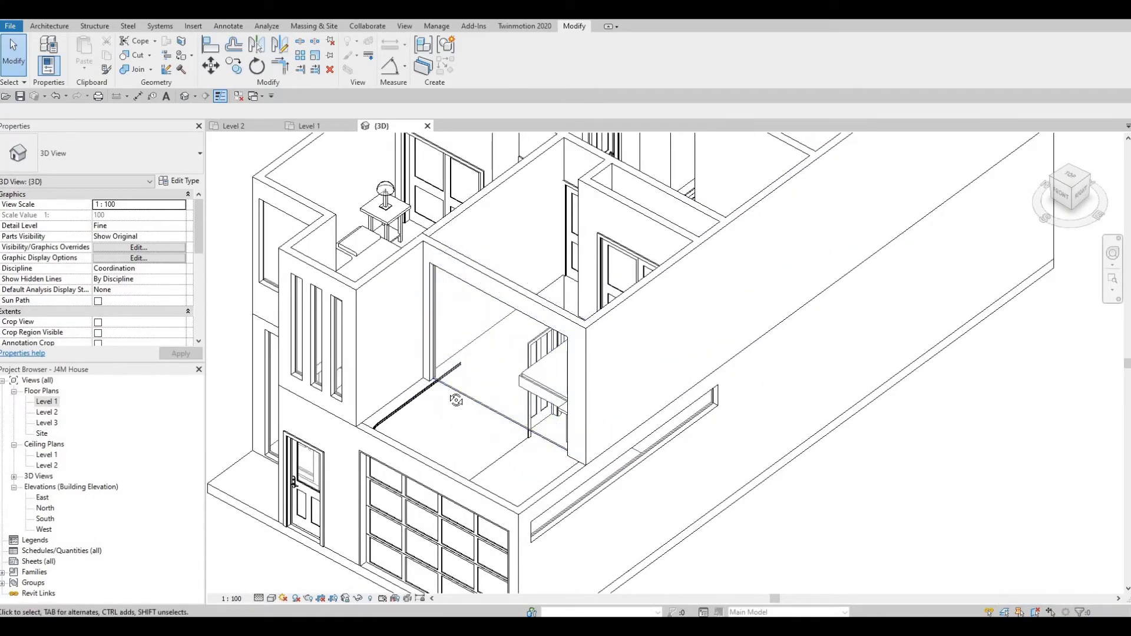
middle_click_drag(443, 401, 604, 326, "shift")
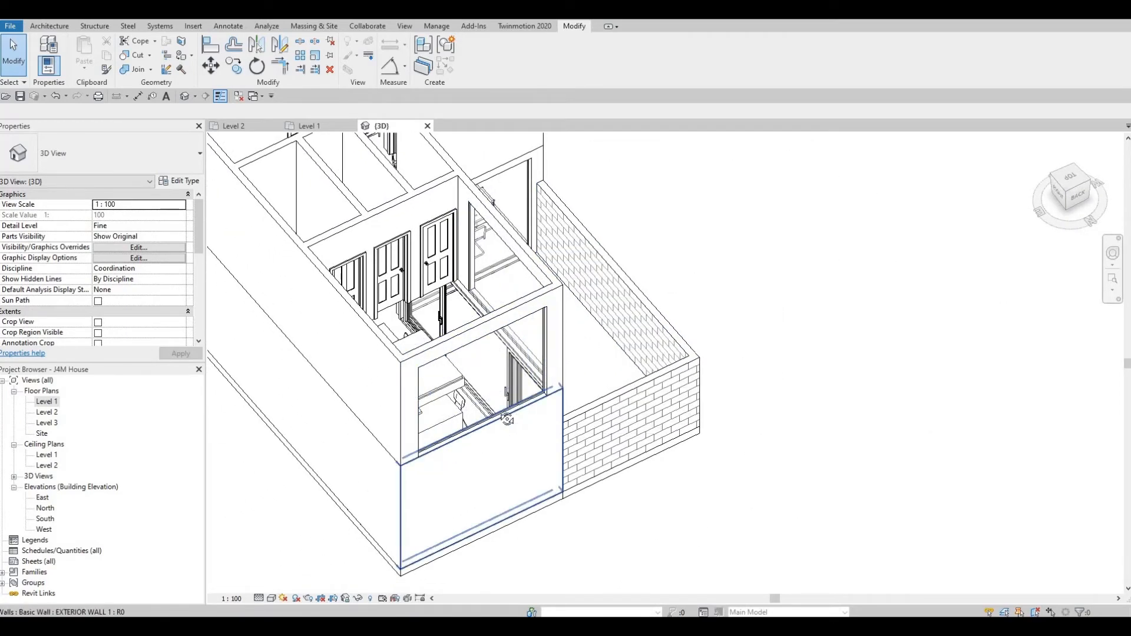
middle_click_drag(407, 437, 442, 303, "shift")
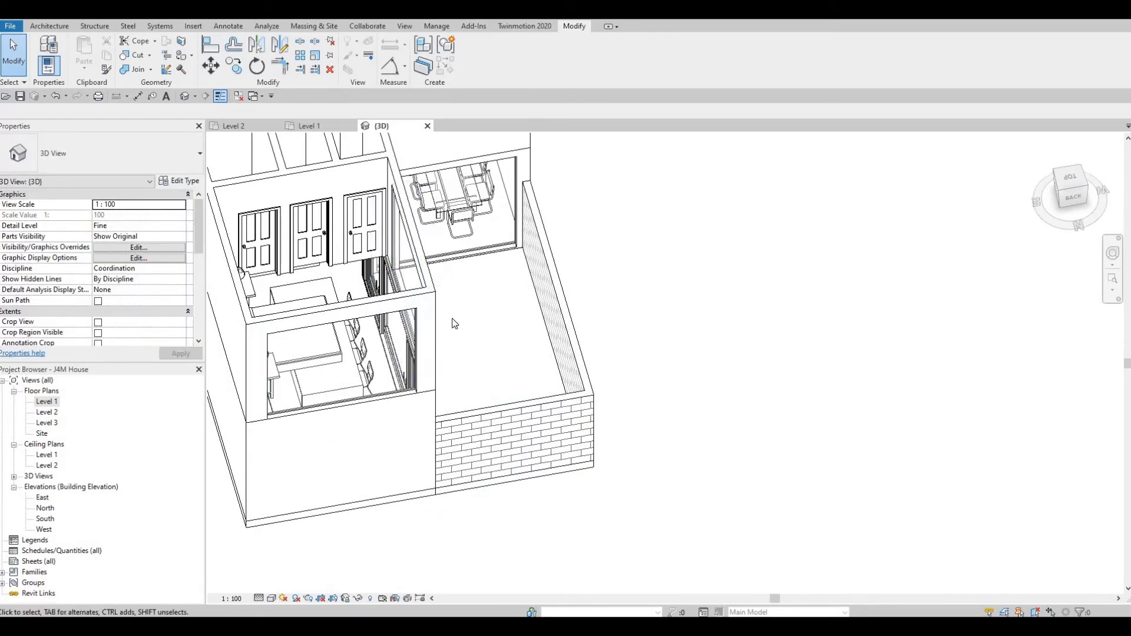
middle_click_drag(523, 327, 530, 349, "shift")
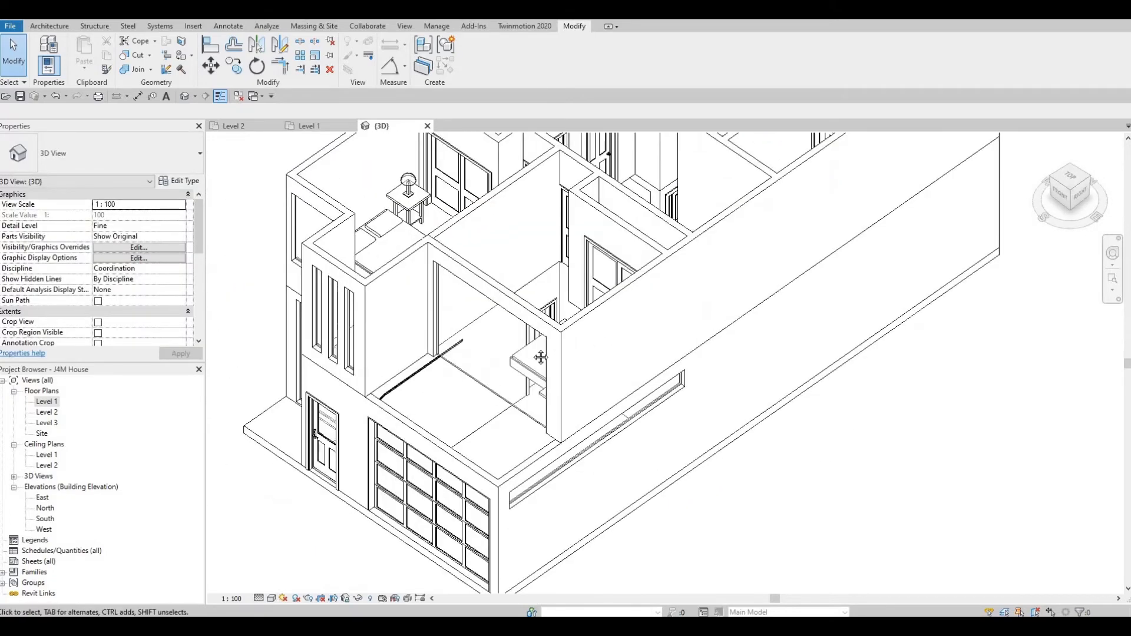
middle_click_drag(465, 393, 508, 353)
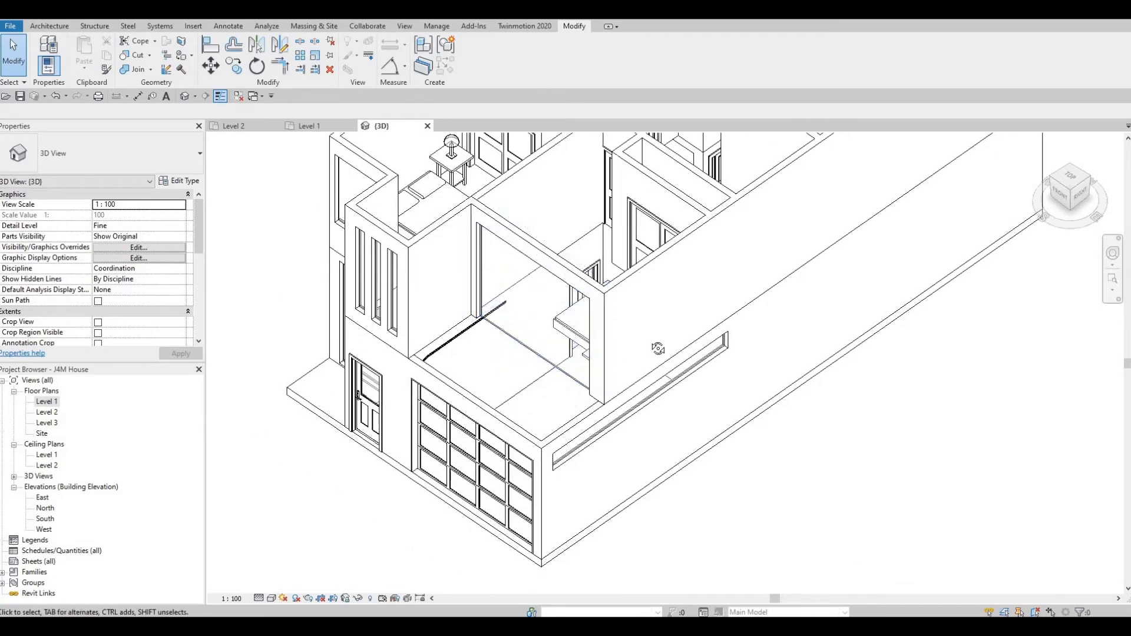
middle_click_drag(612, 354, 681, 384, "shift")
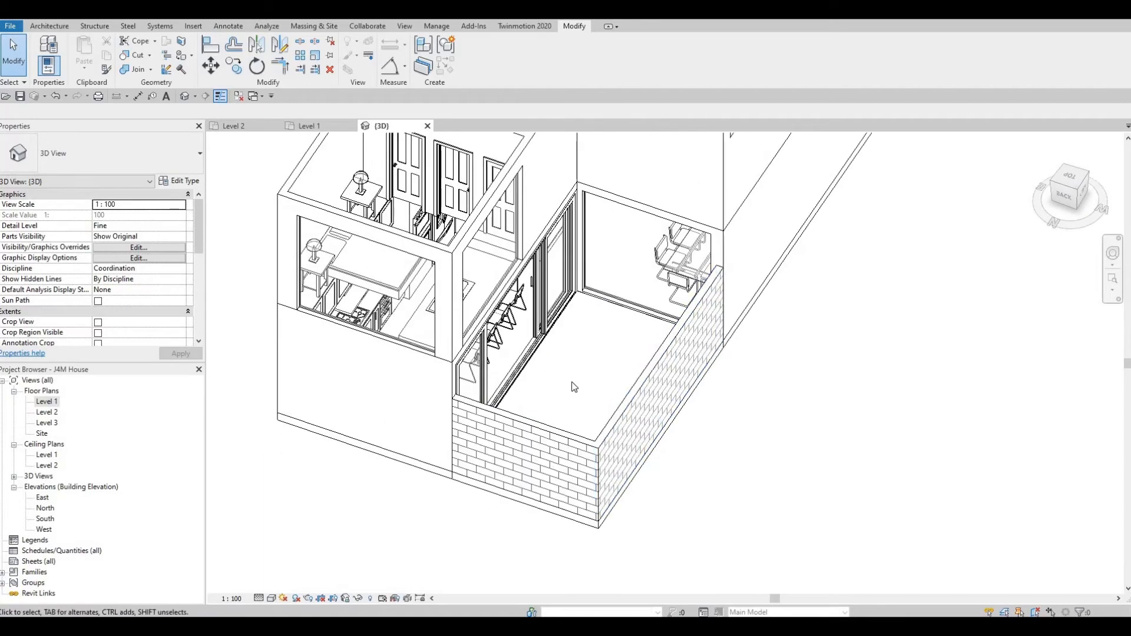
scroll(571, 383, "up", 3)
middle_click_drag(571, 383, 627, 425)
scroll(519, 335, "up", 2)
middle_click_drag(531, 226, 442, 311, "shift")
scroll(441, 311, "down", 2)
left_click(380, 312)
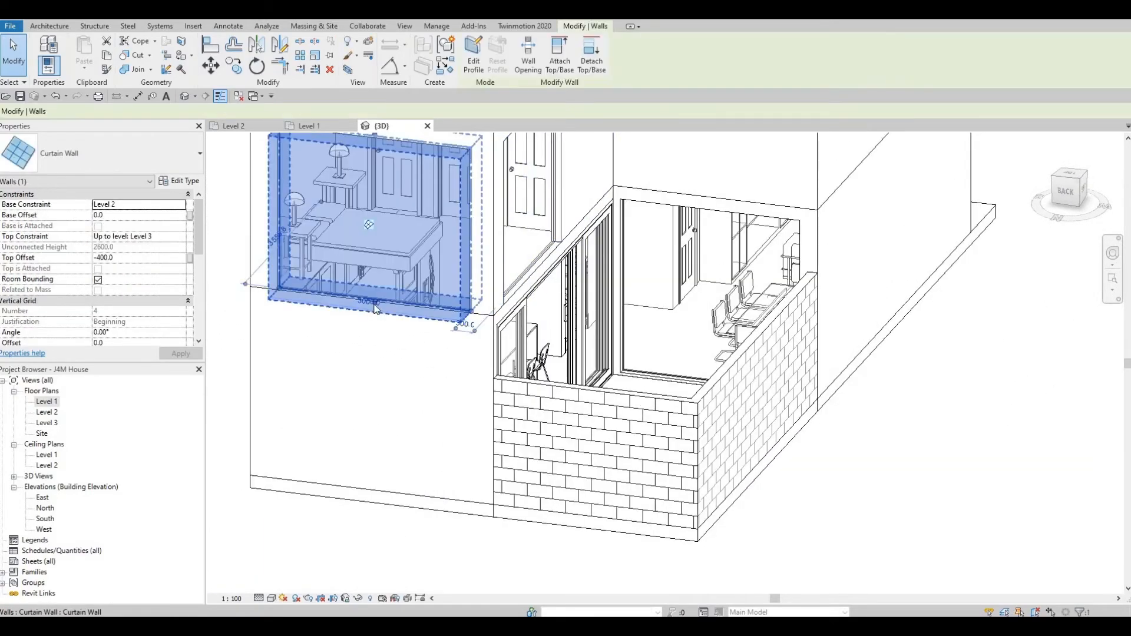
left_click(371, 302)
scroll(375, 309, "up", 5)
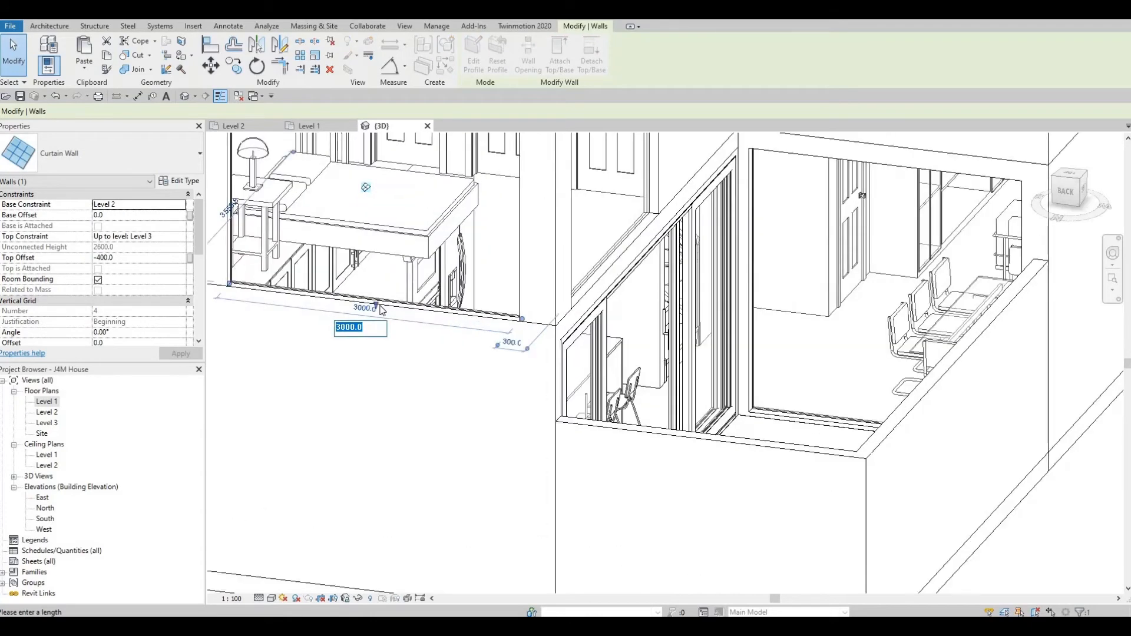
key("Escape")
key("Escape")
left_click(395, 298)
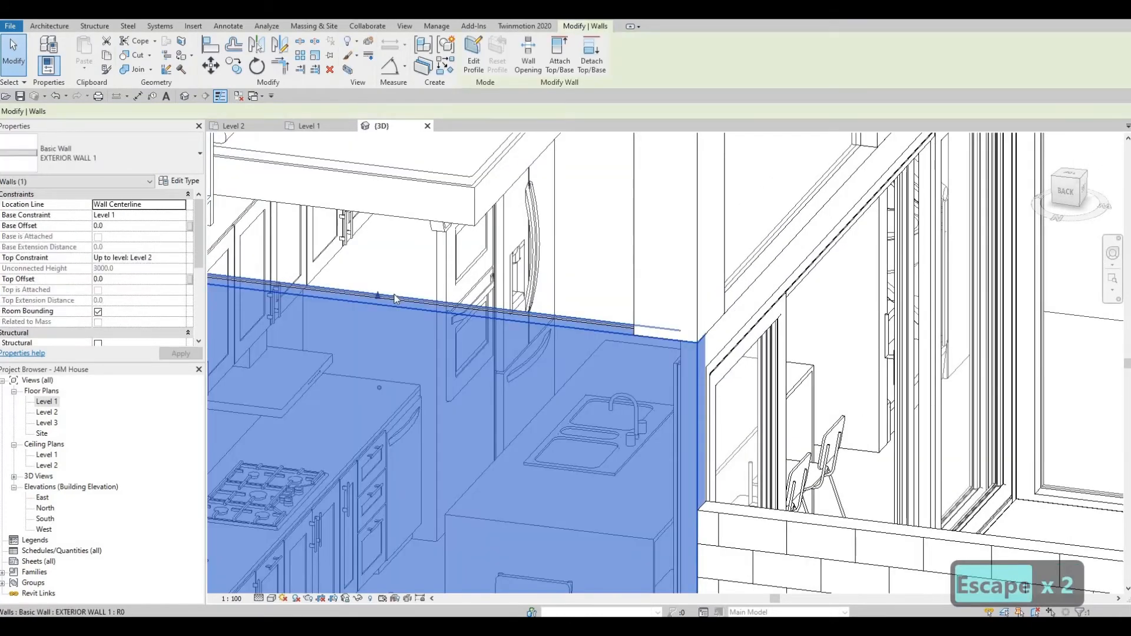
key("Escape")
Raise the base of the rear bedroom's back curtain wall to a Base Offset of about 221 mm
left_click(382, 306)
left_click(381, 300)
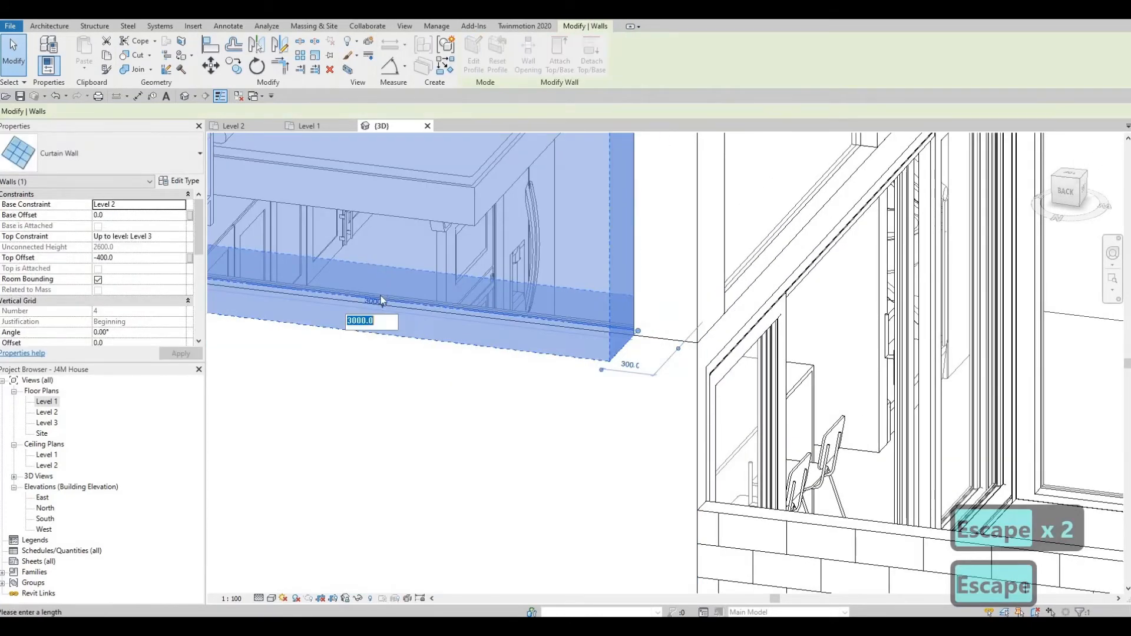
scroll(381, 309, "up", 4)
left_click(390, 267)
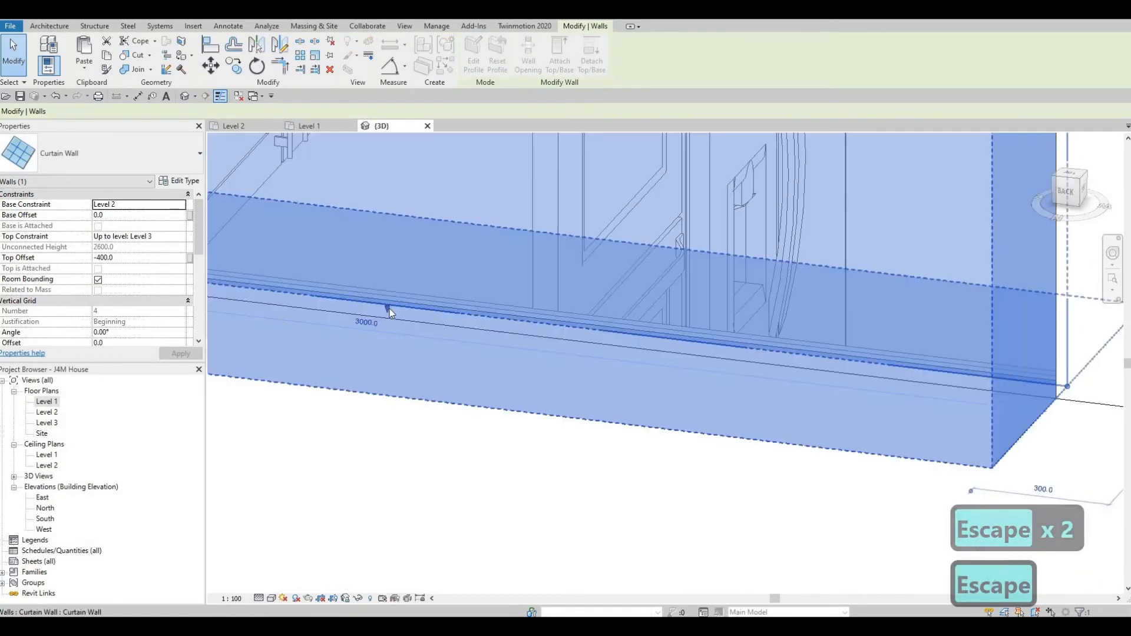
left_click_drag(387, 262, 392, 239)
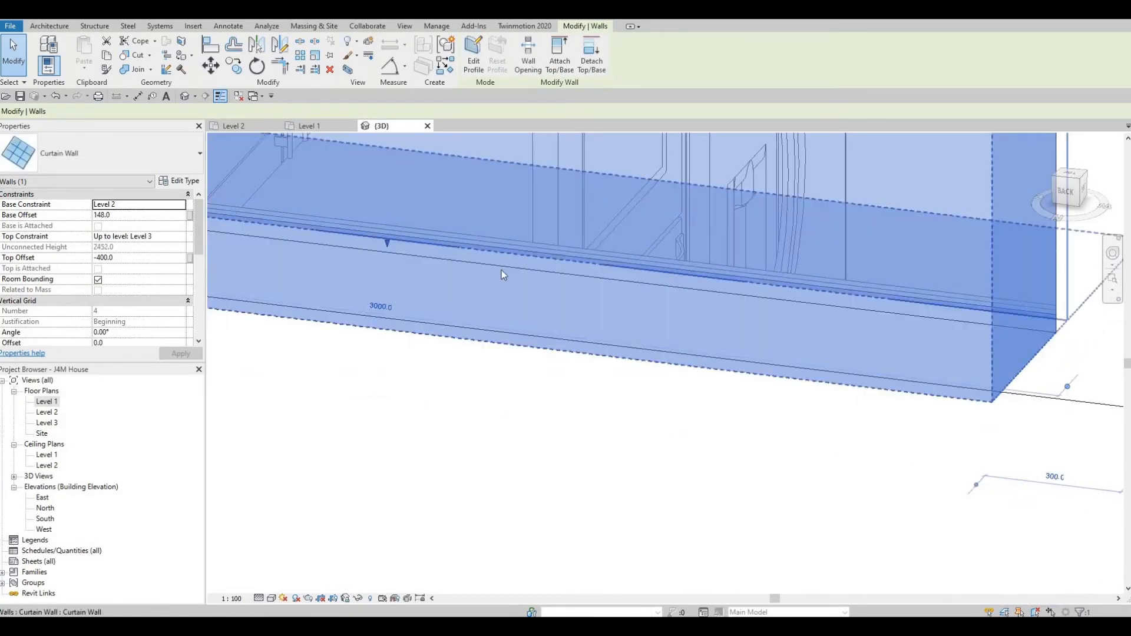
scroll(499, 269, "down", 5)
key("Escape")
key("Escape")
scroll(454, 269, "down", 3)
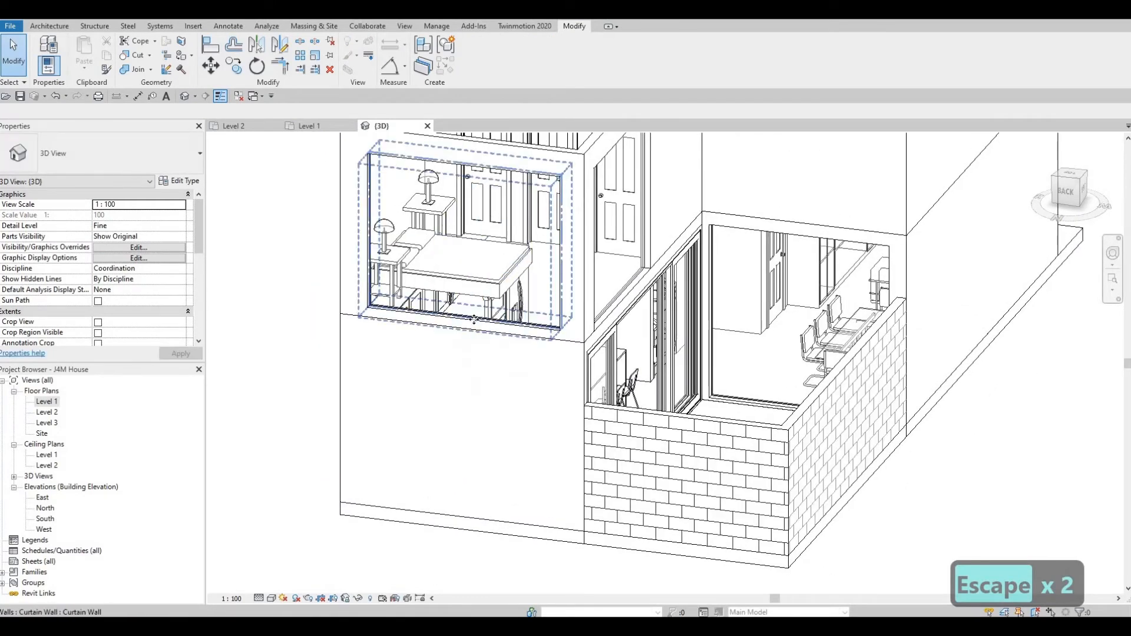
left_click(466, 323)
left_click_drag(466, 322, 465, 311)
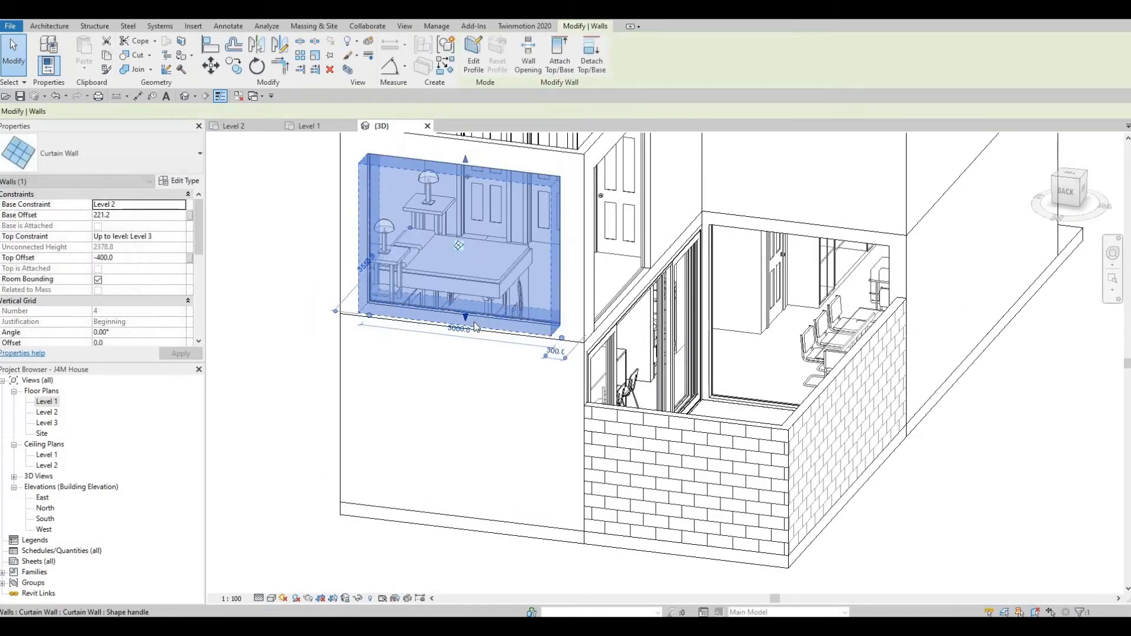
Inspect the adjusted windows and the Level 2 rooms from the rear and front of the house
scroll(459, 341, "down", 3)
middle_click_drag(580, 341, 557, 346, "shift")
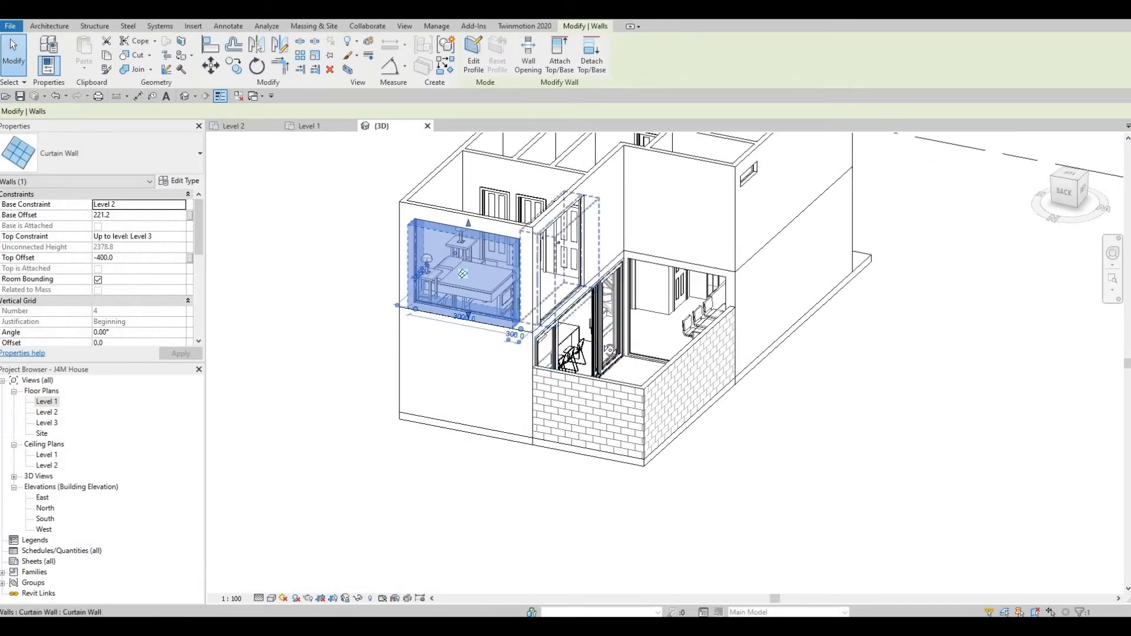
middle_click_drag(676, 361, 731, 311, "shift")
key("Escape")
key("Escape")
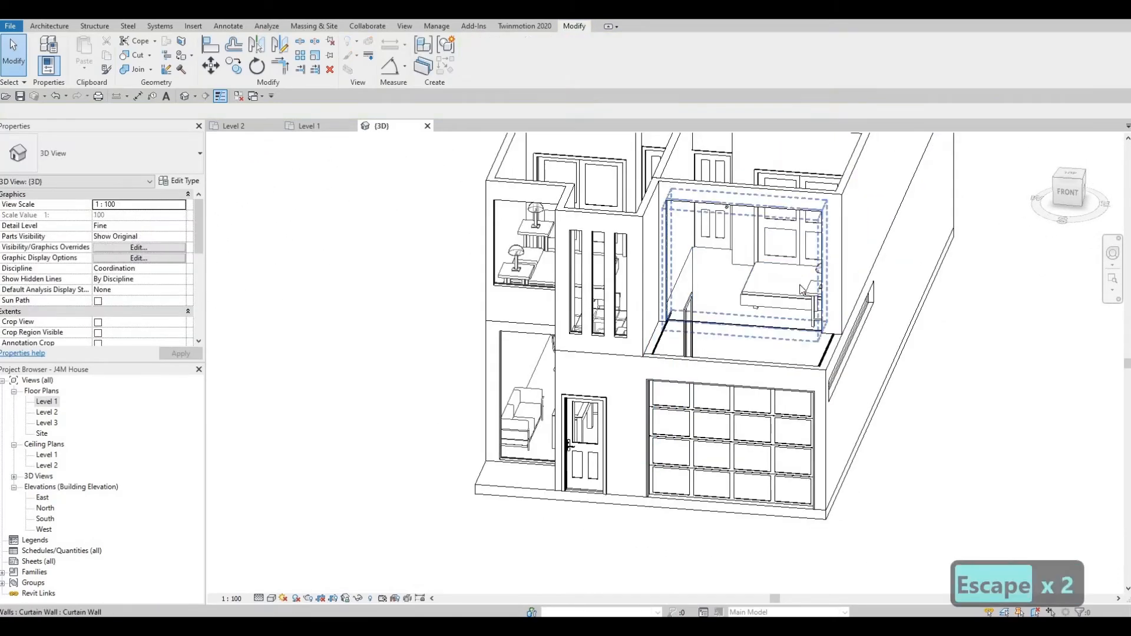
scroll(786, 311, "up", 3)
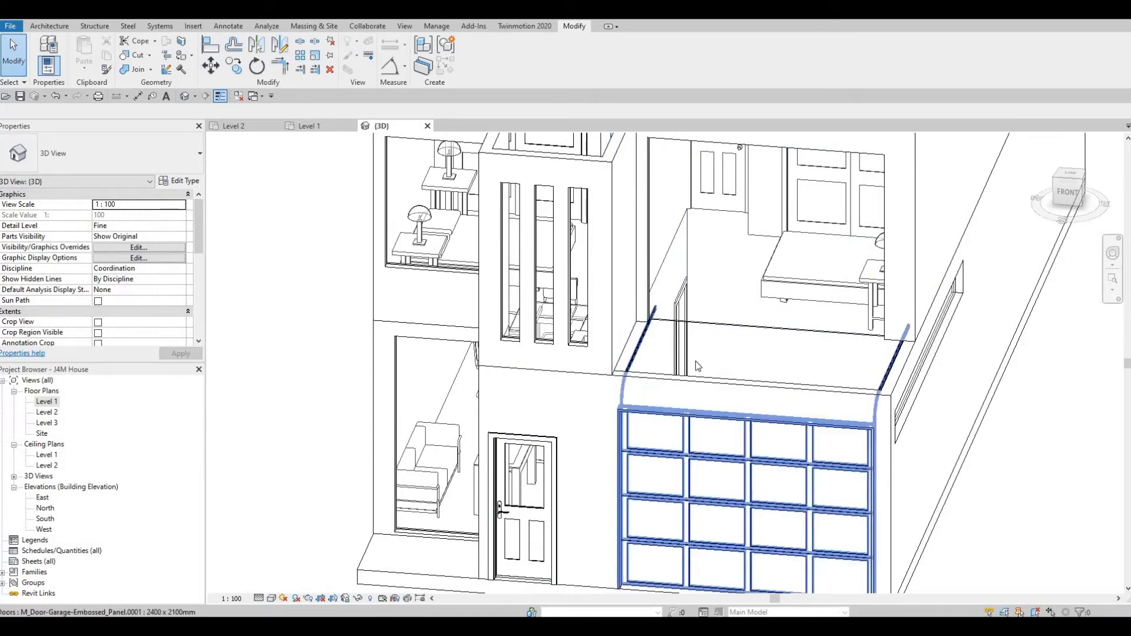
middle_click_drag(644, 321, 486, 318, "shift")
scroll(641, 349, "down", 1)
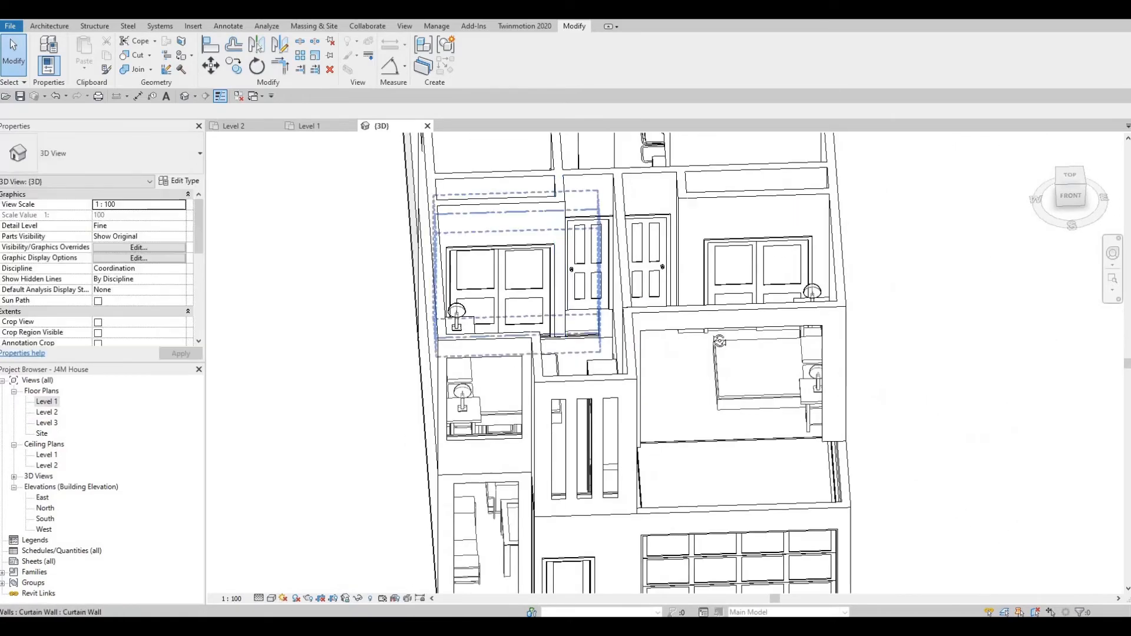
middle_click_drag(485, 377, 642, 368, "shift")
mouse_move(642, 368)
middle_mouse_down()
mouse_move(697, 354)
mouse_move(586, 399)
mouse_move(113, 479)
mouse_move(51, 422)
middle_mouse_up()
scroll(581, 393, "down", 1)
Open the Level 2 floor plan and start a floor boundary sketch there
double_click(49, 413)
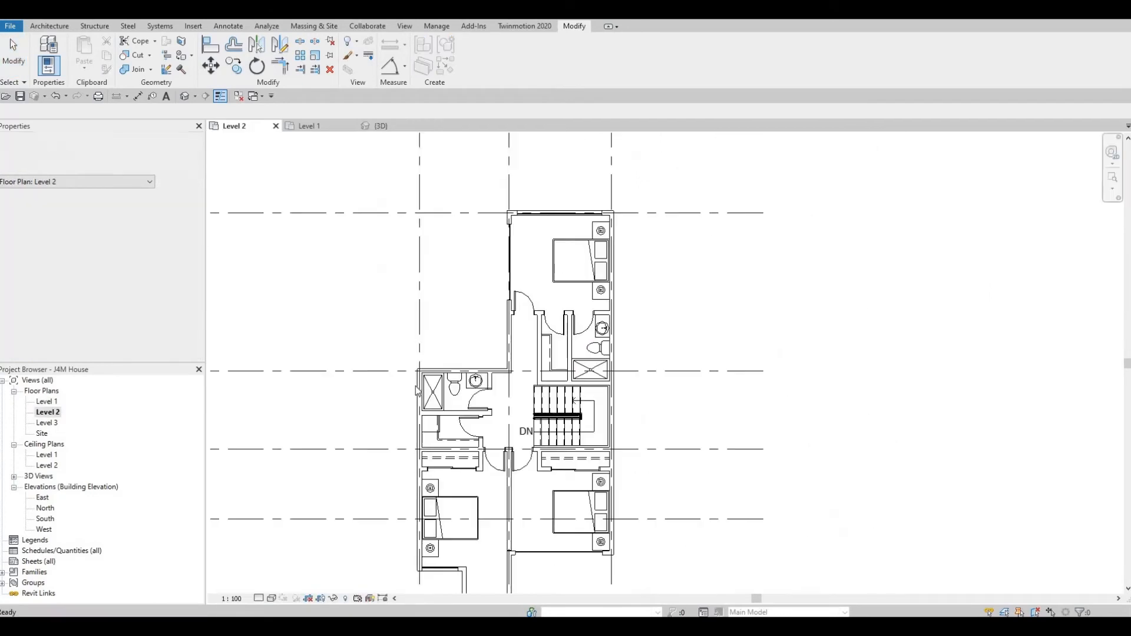
left_click(51, 26)
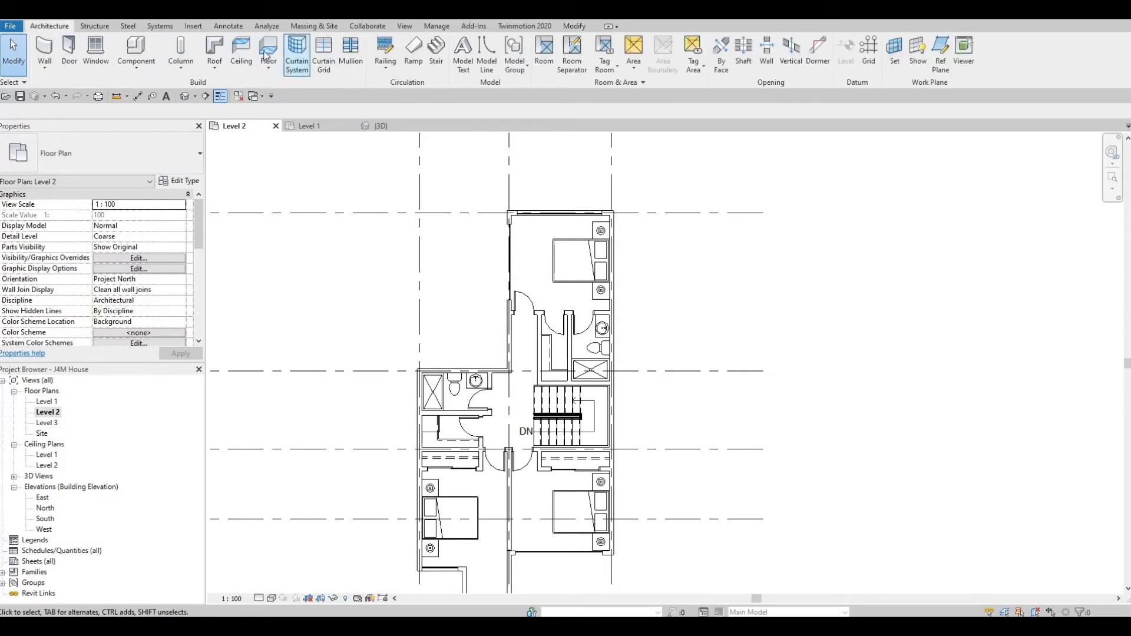
left_click(268, 64)
left_click(312, 85)
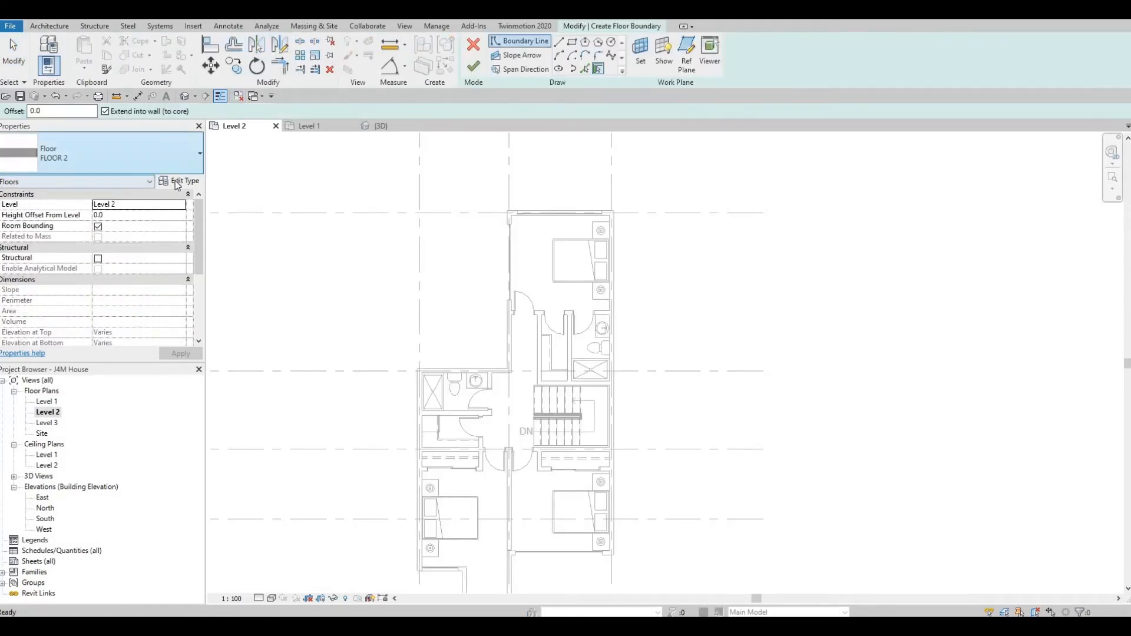
Duplicate the floor type FLOOR 2 as FLOOR 3 and open the new type's structure for editing
left_click(177, 182)
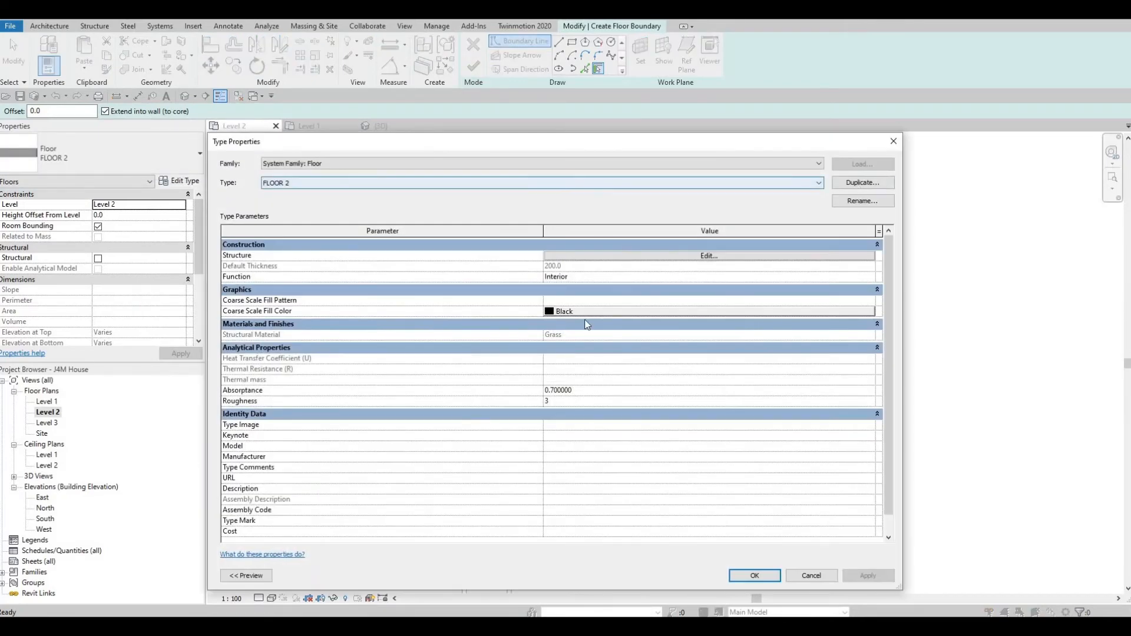
left_click(863, 182)
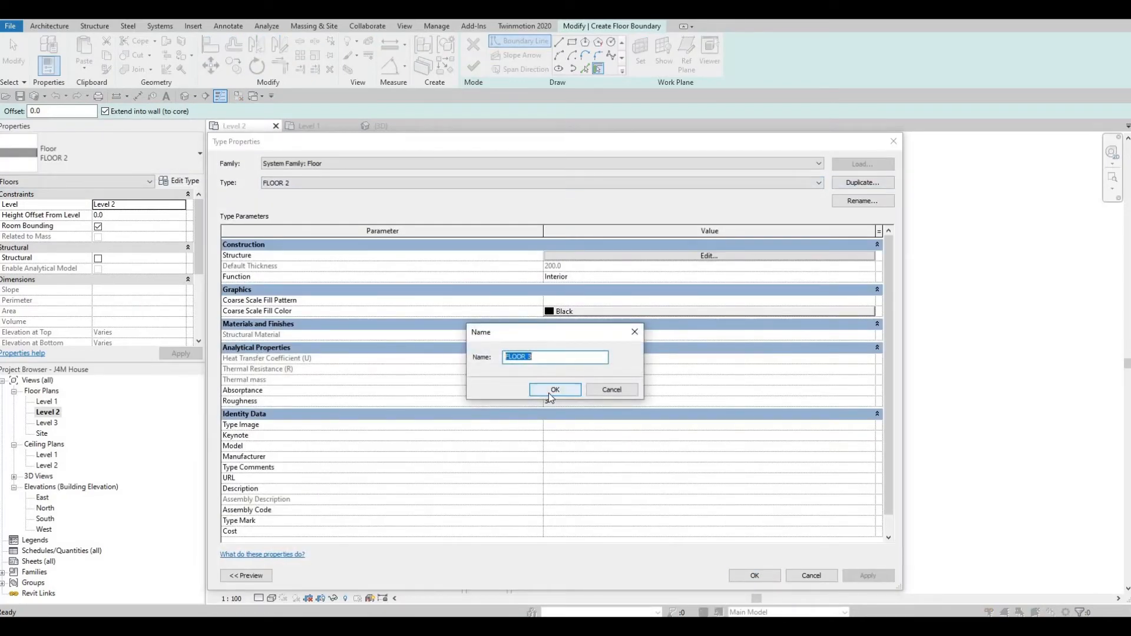
left_click(550, 391)
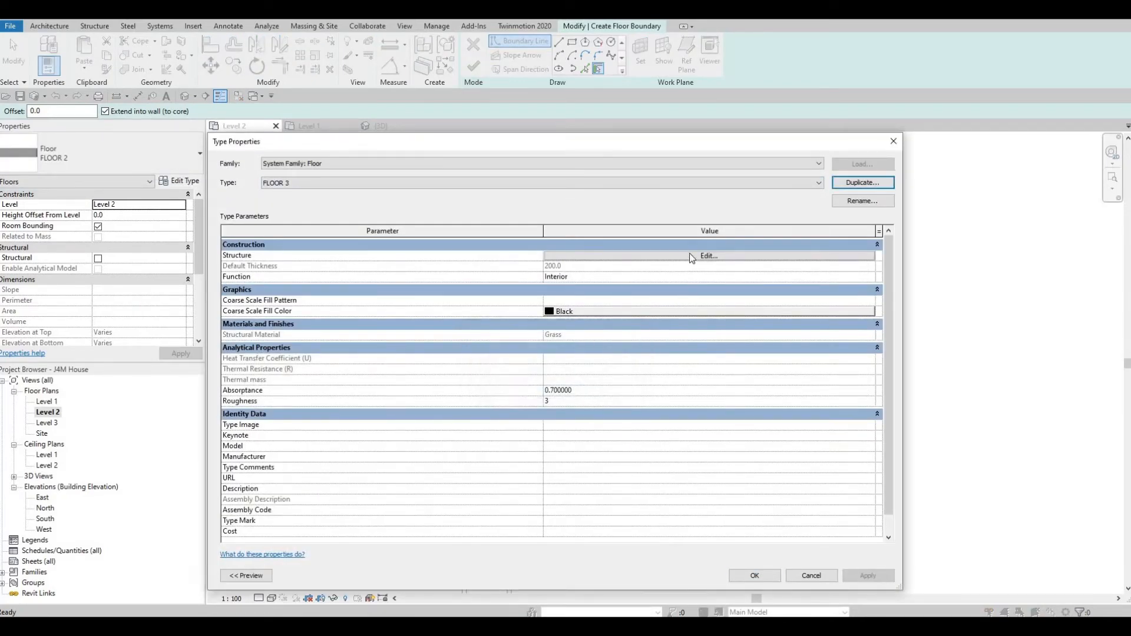
left_click(689, 256)
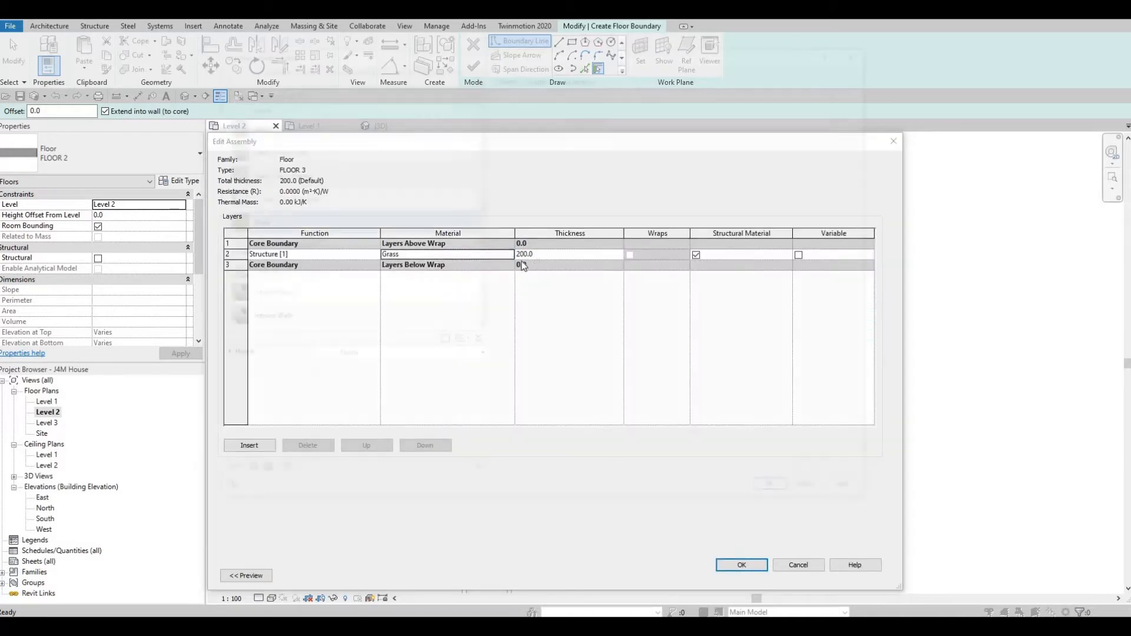
Assign Mahogany from the AEC Materials Wood library to FLOOR 3's structure layer and accept the new floor type
left_click(510, 254)
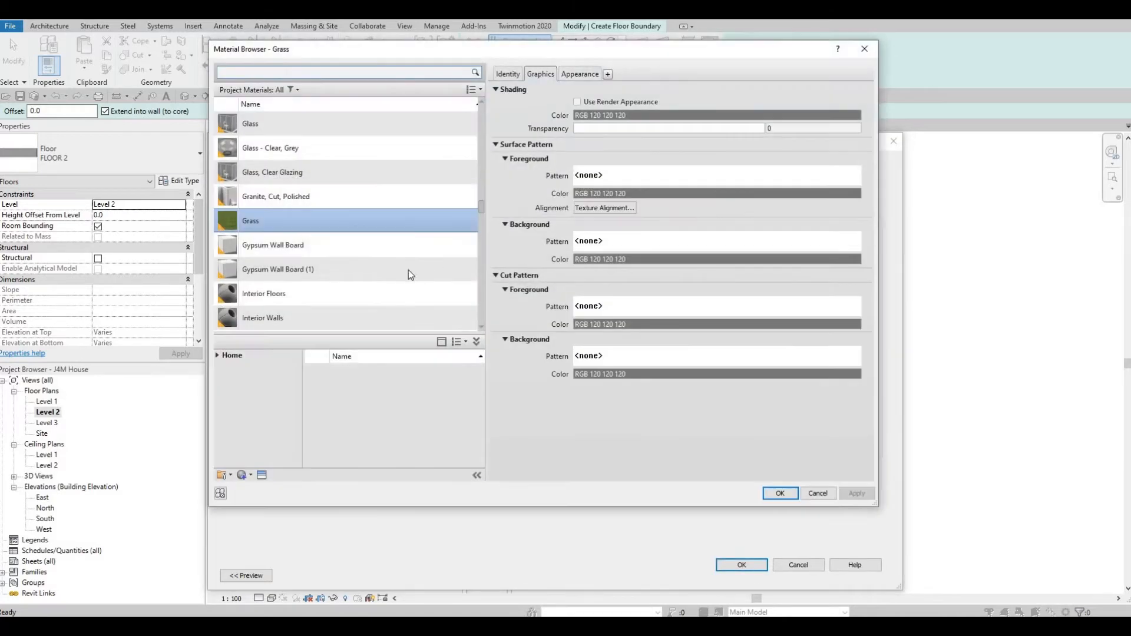
left_click(217, 355)
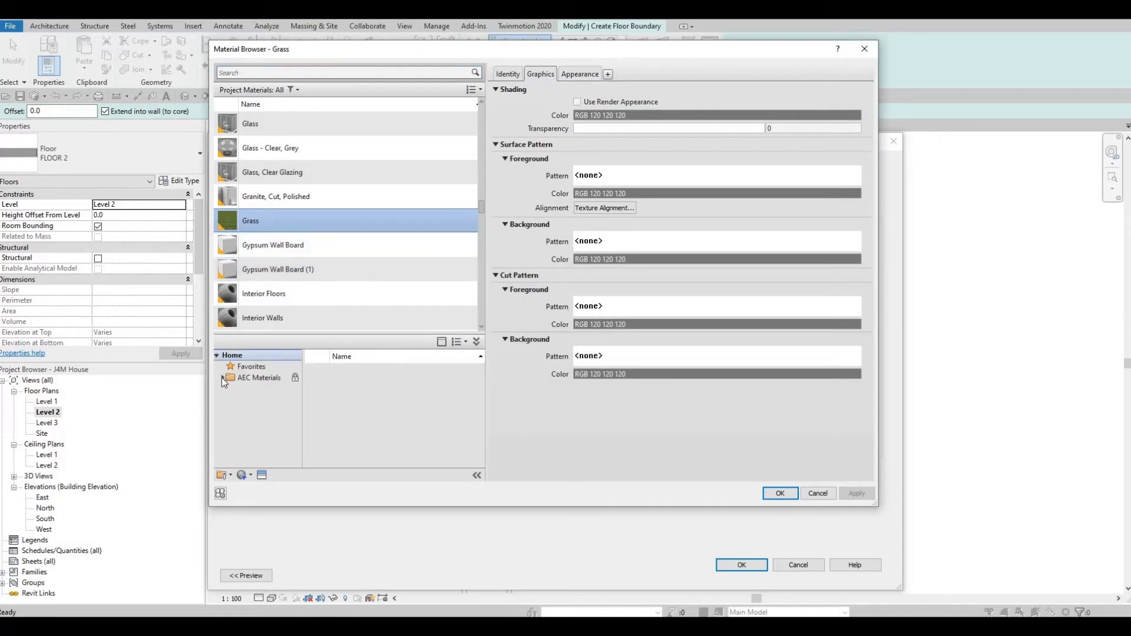
left_click(221, 378)
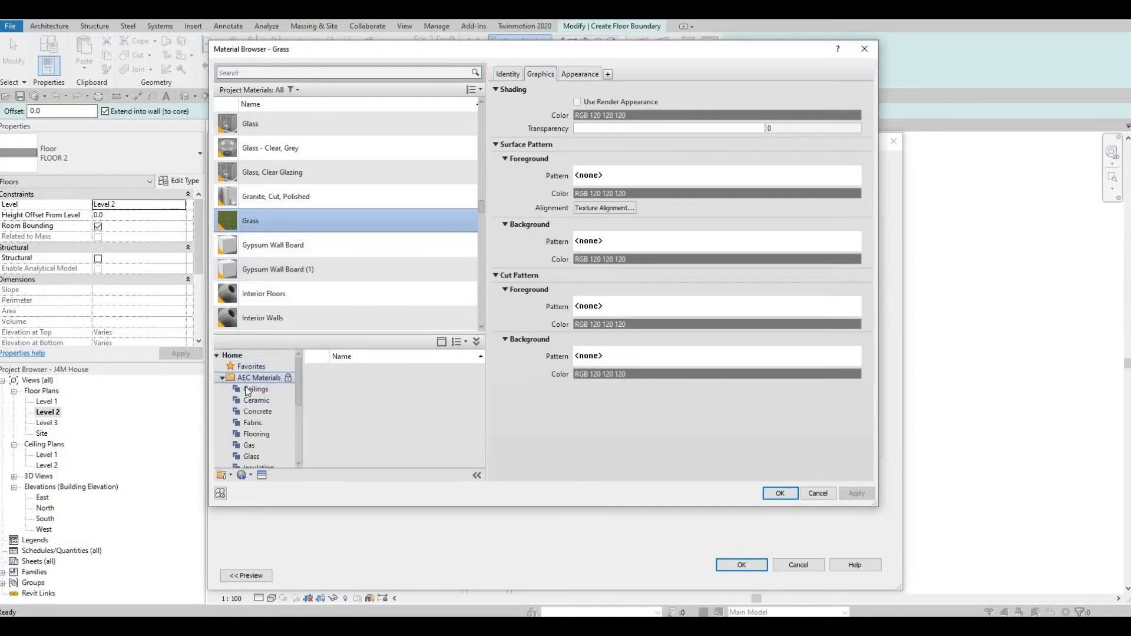
scroll(259, 423, "down", 4)
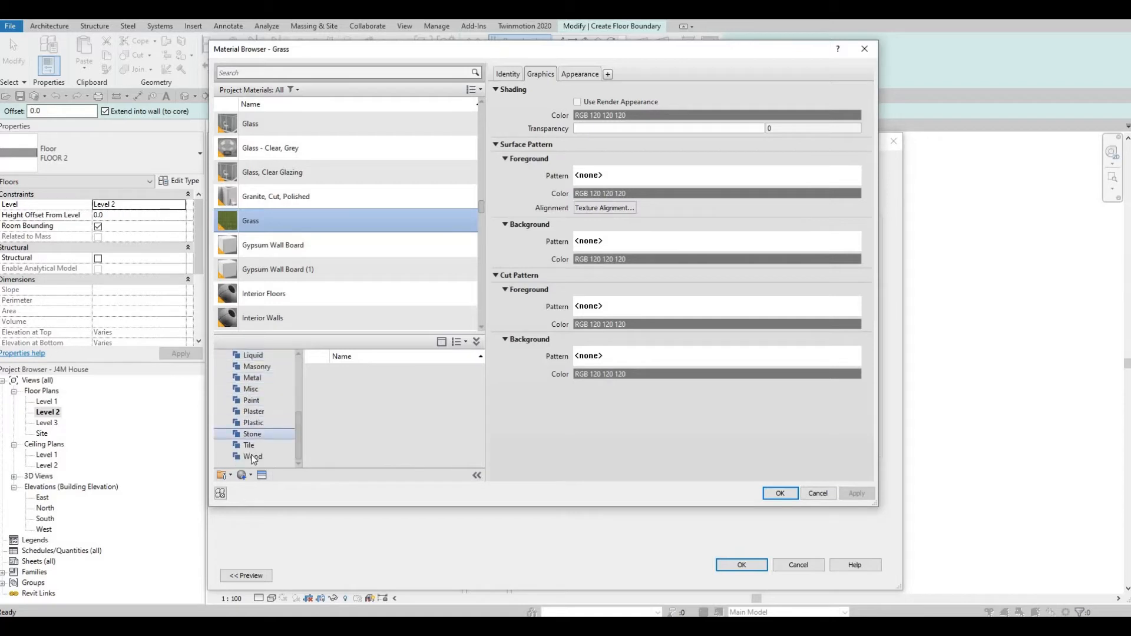
scroll(408, 412, "down", 5)
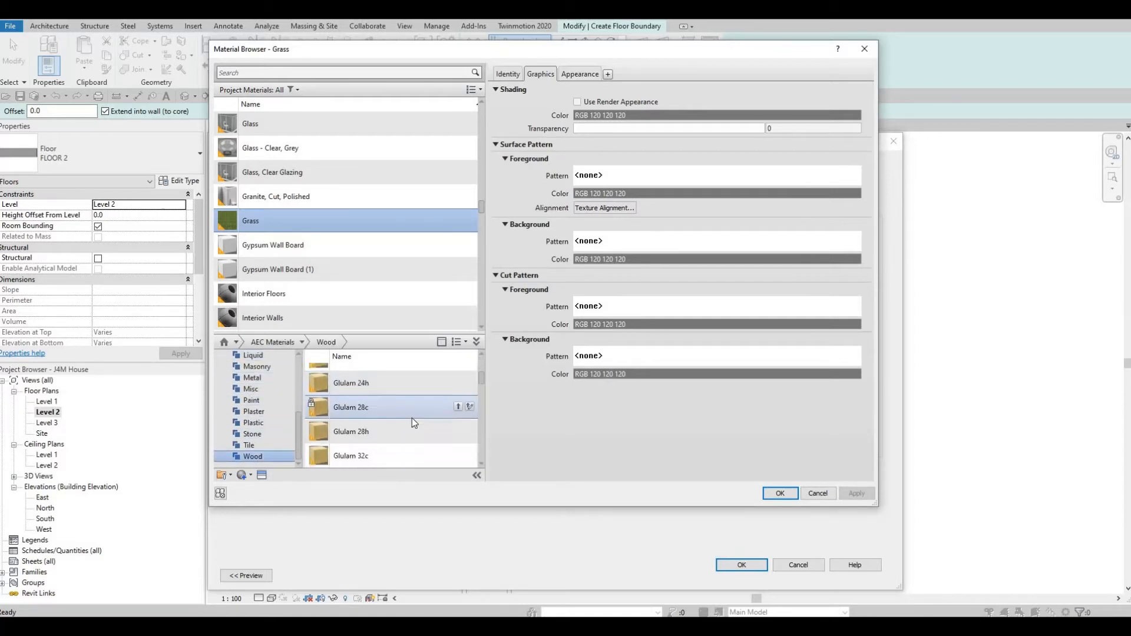
left_click(459, 401)
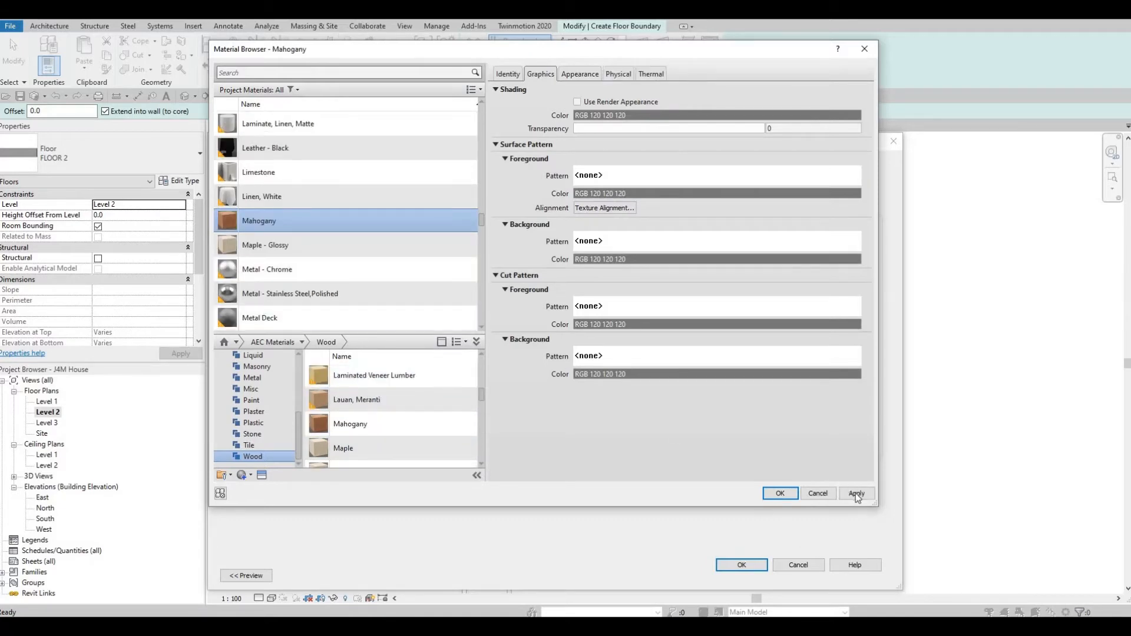
left_click(779, 496)
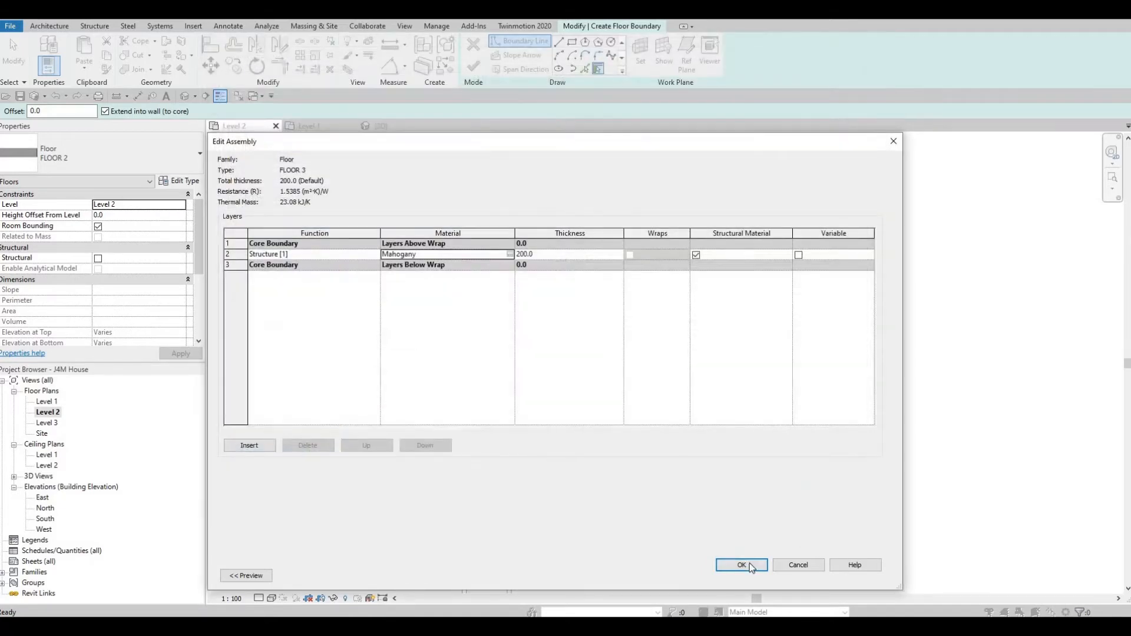
left_click(758, 570)
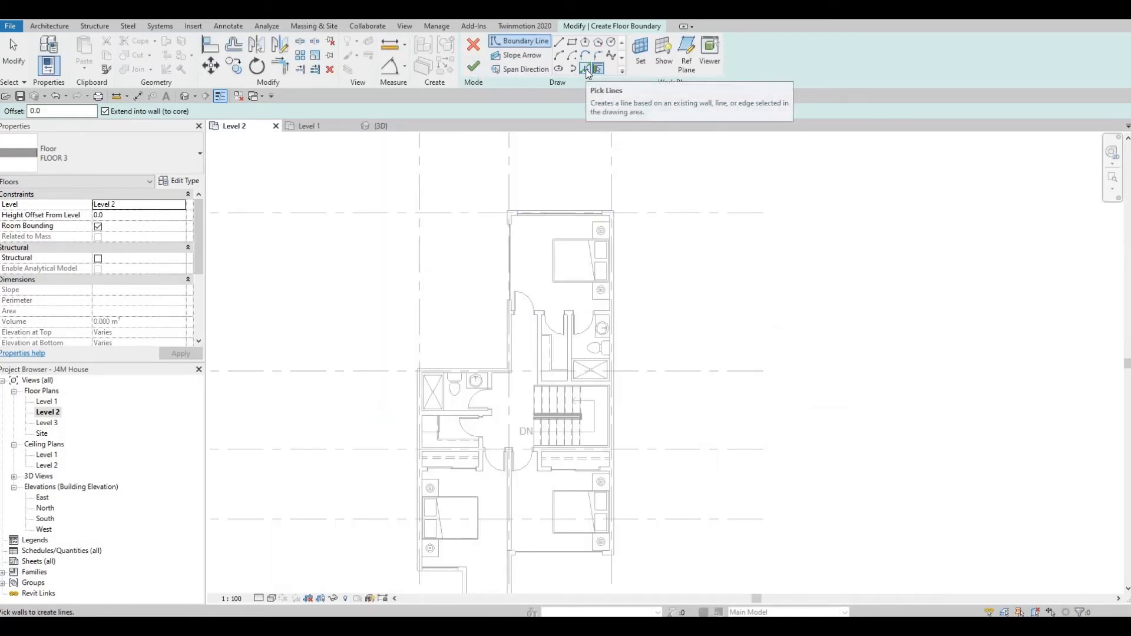
Pick the inner faces of the rear bedroom's back wall and the long right-hand exterior wall as floor boundary lines
scroll(607, 215, "up", 3)
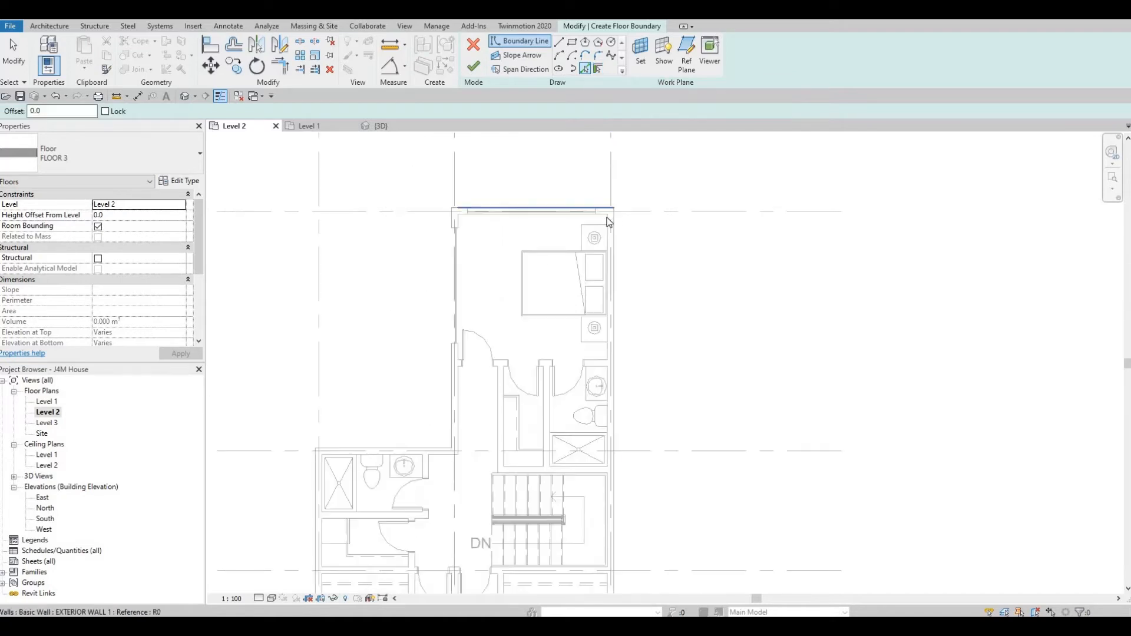
left_click(613, 234)
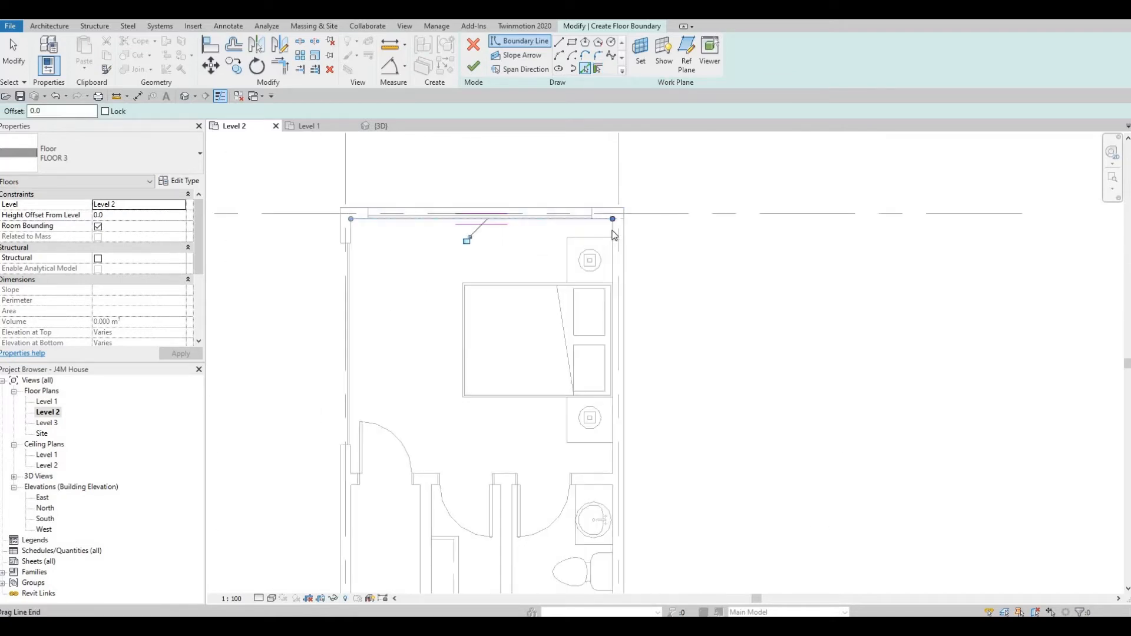
scroll(585, 204, "down", 2)
middle_click_drag(580, 239, 595, 106)
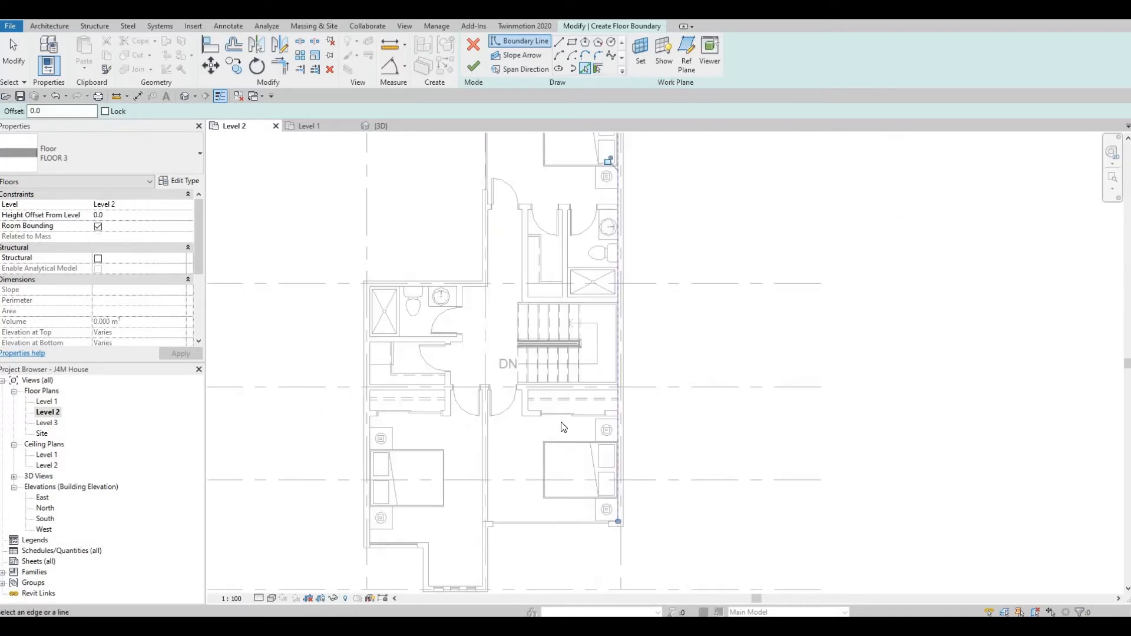
middle_click_drag(613, 415, 609, 491)
scroll(606, 335, "up", 1)
scroll(609, 490, "down", 1)
middle_click_drag(613, 200, 611, 258)
scroll(611, 258, "down", 1)
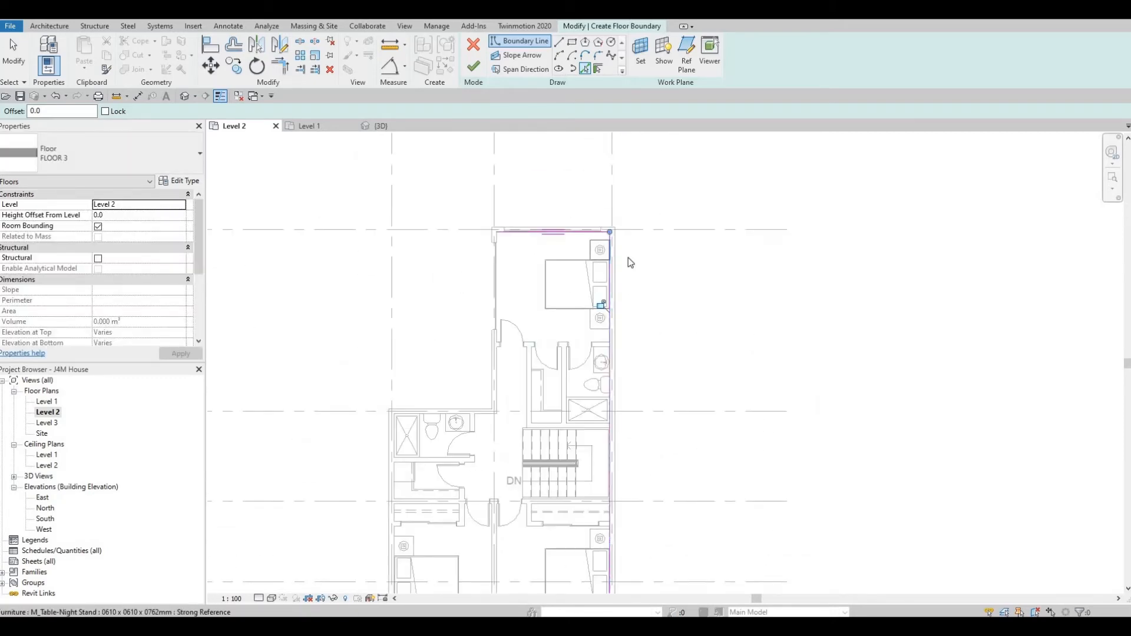
scroll(609, 234, "up", 2)
middle_click_drag(620, 377, 620, 374)
scroll(602, 448, "down", 1)
middle_click_drag(604, 542, 601, 379)
middle_click_drag(599, 510, 602, 399)
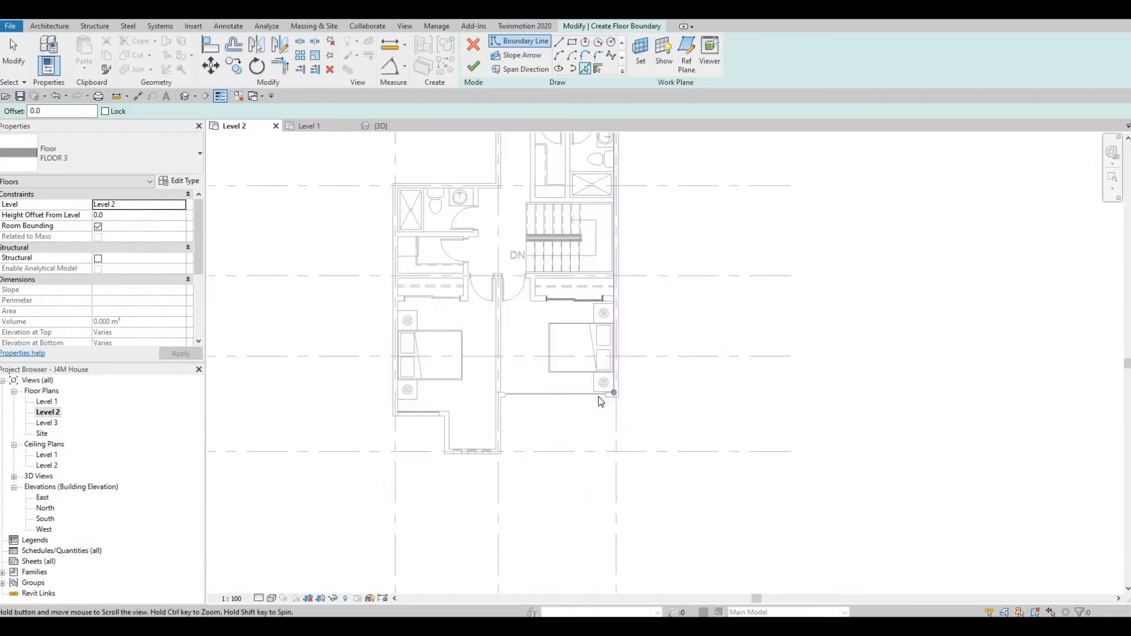
Add boundary lines along the right front bedroom's front wall and the inner face of the bay's adjoining side wall
scroll(600, 392, "up", 2)
scroll(629, 423, "up", 2)
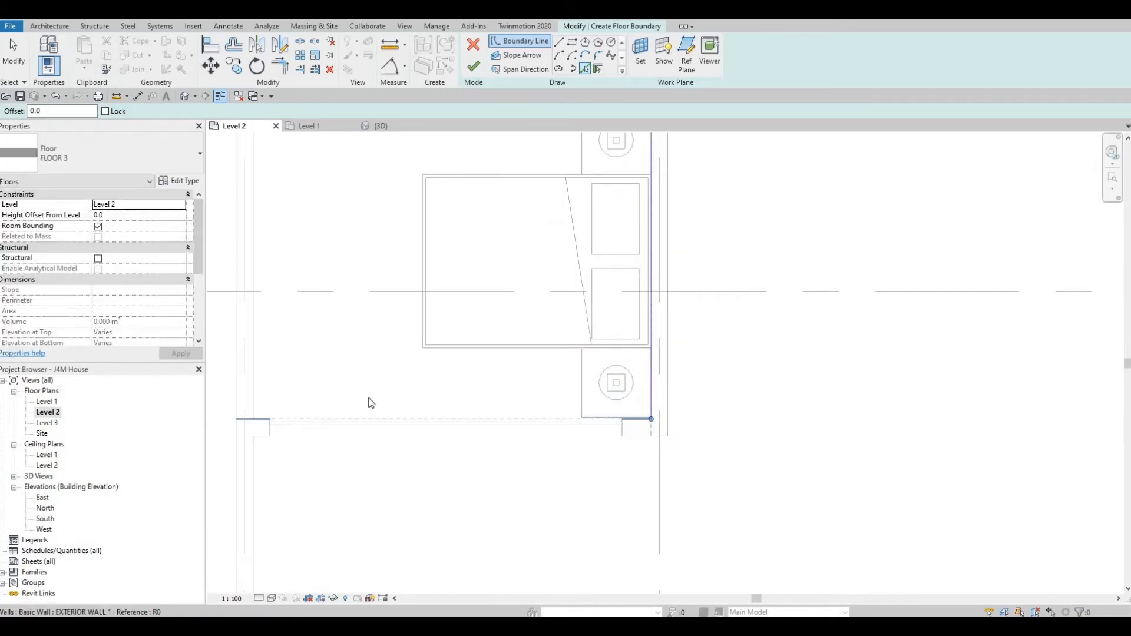
middle_click_drag(390, 374, 430, 327)
scroll(419, 337, "down", 1)
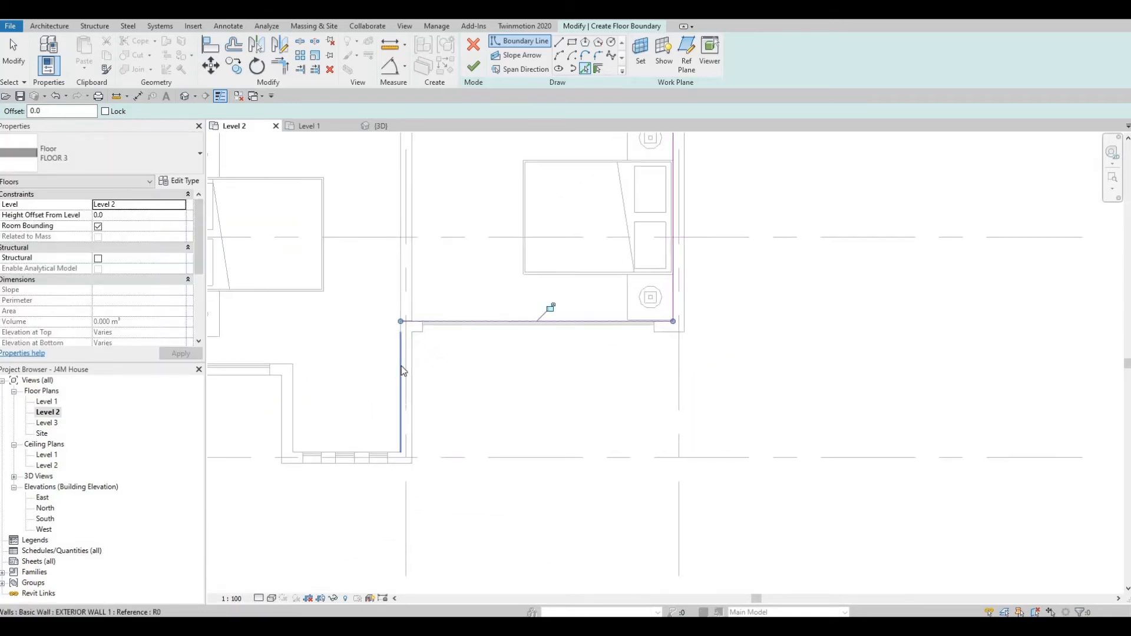
left_click(401, 377)
scroll(330, 364, "down", 1)
middle_click_drag(323, 361, 409, 343)
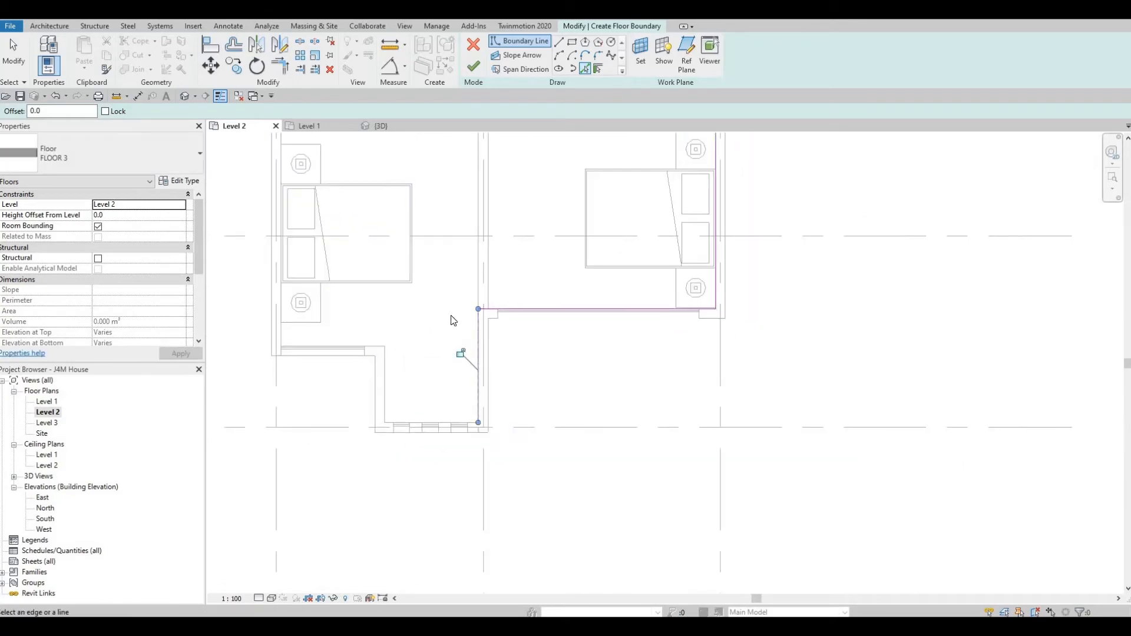
Continue the boundary along the bay's front and left walls, the left bedroom's front wall and the left exterior wall's corner end
middle_click_drag(390, 394, 438, 330)
scroll(435, 356, "up", 3)
left_click(437, 378)
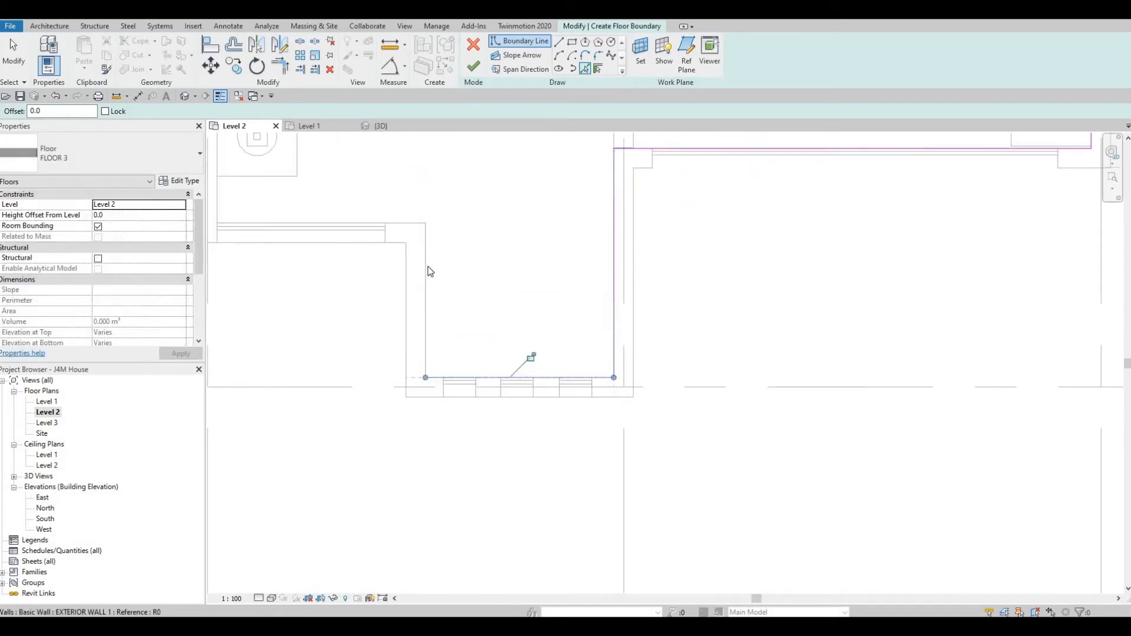
left_click(418, 233)
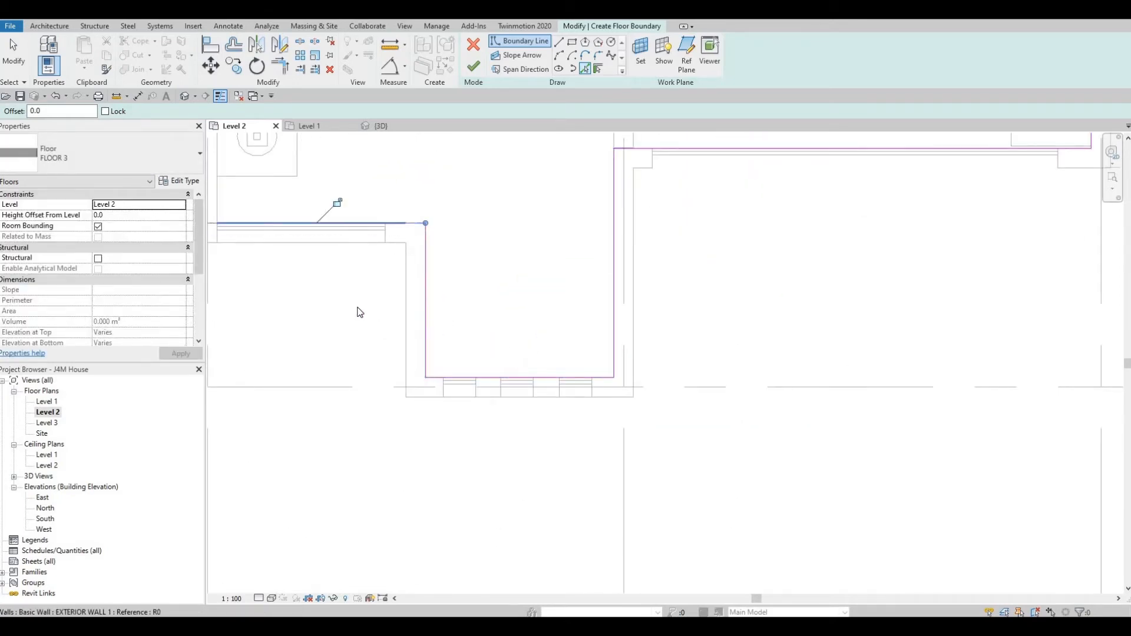
scroll(360, 312, "down", 1)
middle_click_drag(360, 312, 478, 412)
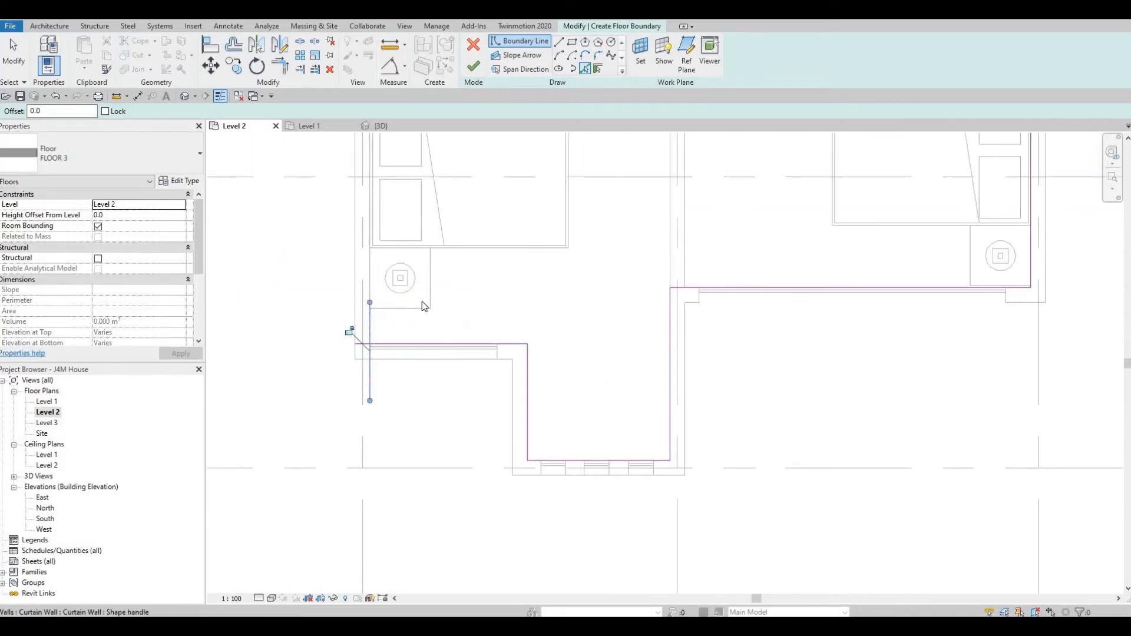
scroll(433, 339, "down", 3)
key("Escape")
key("Escape")
key("Escape")
Examine how the boundary lines follow the front bedroom walls, the curtain wall corners and the bay
middle_click_drag(408, 346, 392, 407)
scroll(411, 359, "down", 1)
middle_click_drag(445, 343, 434, 391)
scroll(434, 389, "down", 1)
middle_click_drag(417, 353, 415, 373)
middle_click_drag(537, 362, 510, 331)
middle_click_drag(606, 381, 565, 357)
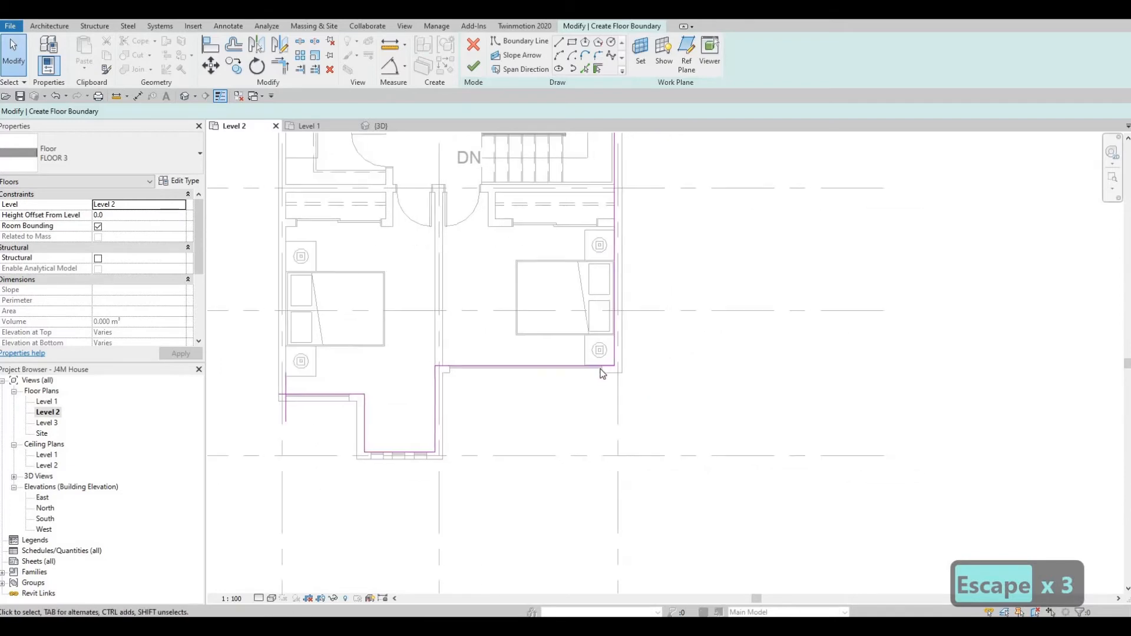
scroll(602, 373, "up", 3)
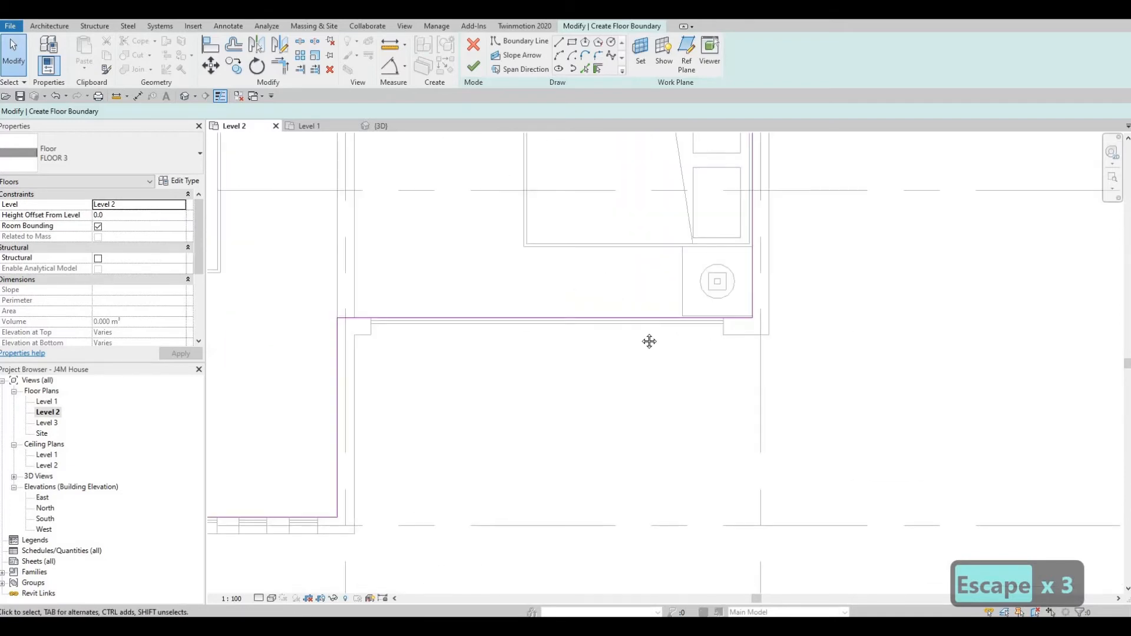
scroll(638, 331, "up", 2)
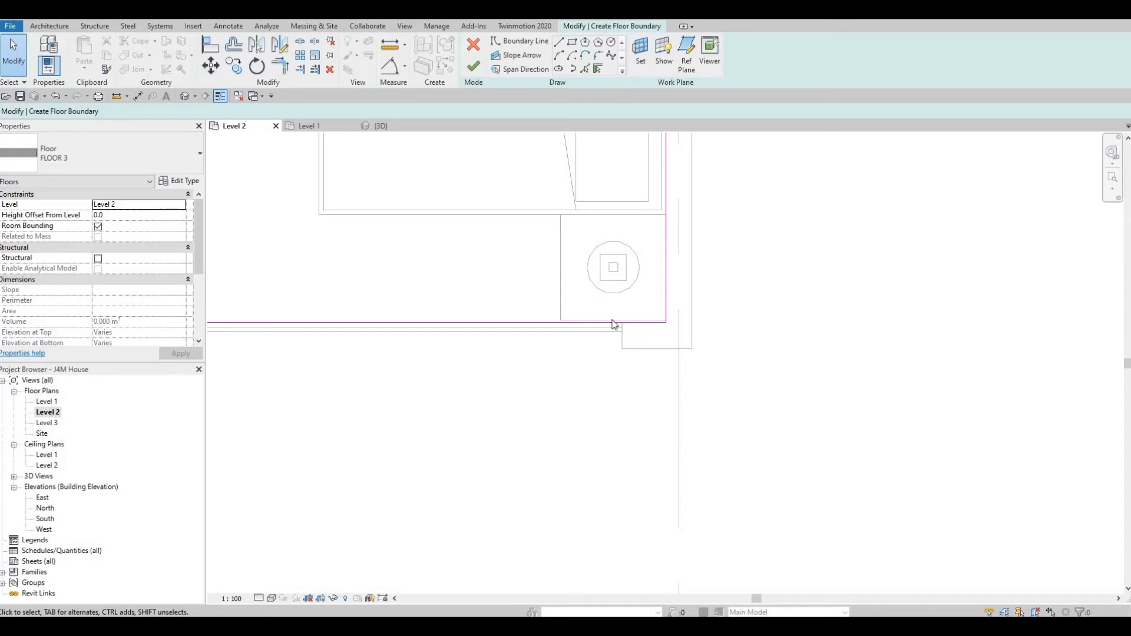
scroll(499, 327, "down", 5)
mouse_move(414, 342)
middle_mouse_down()
mouse_move(511, 341)
mouse_move(532, 359)
mouse_move(633, 350)
middle_mouse_up()
middle_click_drag(565, 335, 620, 346)
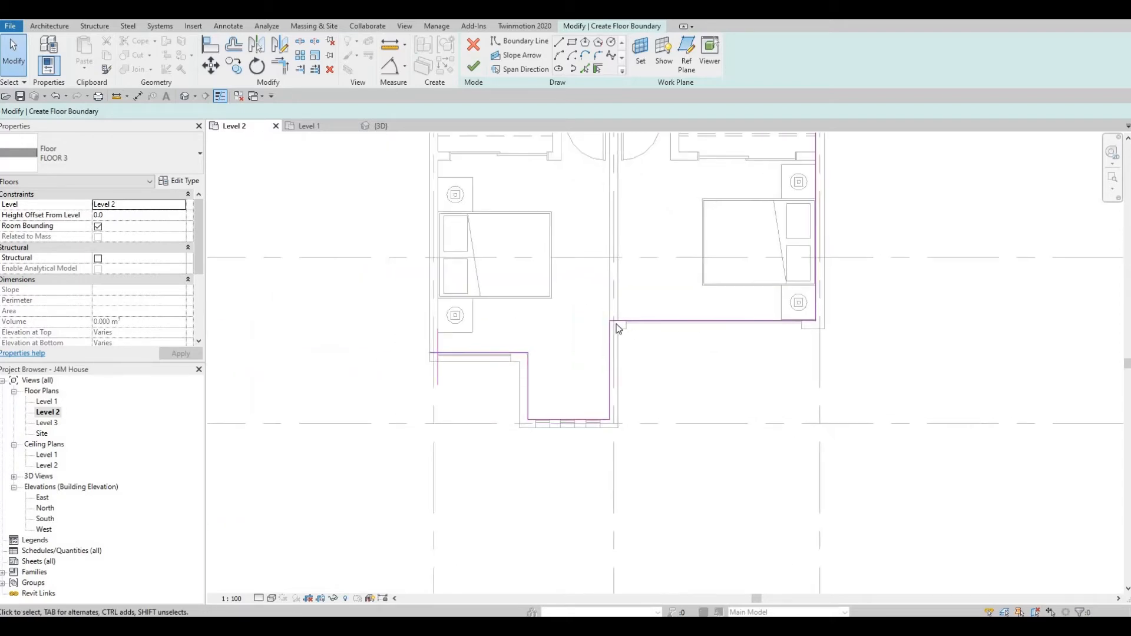
scroll(618, 328, "up", 5)
scroll(443, 321, "down", 4)
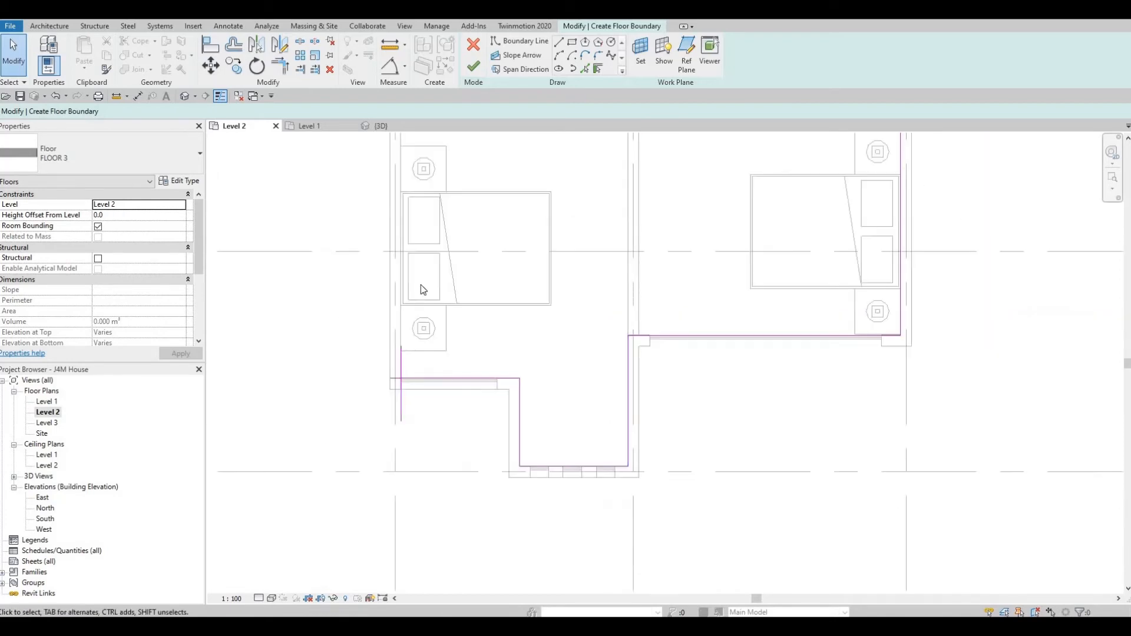
mouse_move(422, 291)
middle_mouse_down()
mouse_move(422, 305)
mouse_move(462, 240)
middle_mouse_up()
Pick boundary lines along the inner faces of the left bathroom's back wall and the rear wing's left side wall
scroll(493, 342, "down", 1)
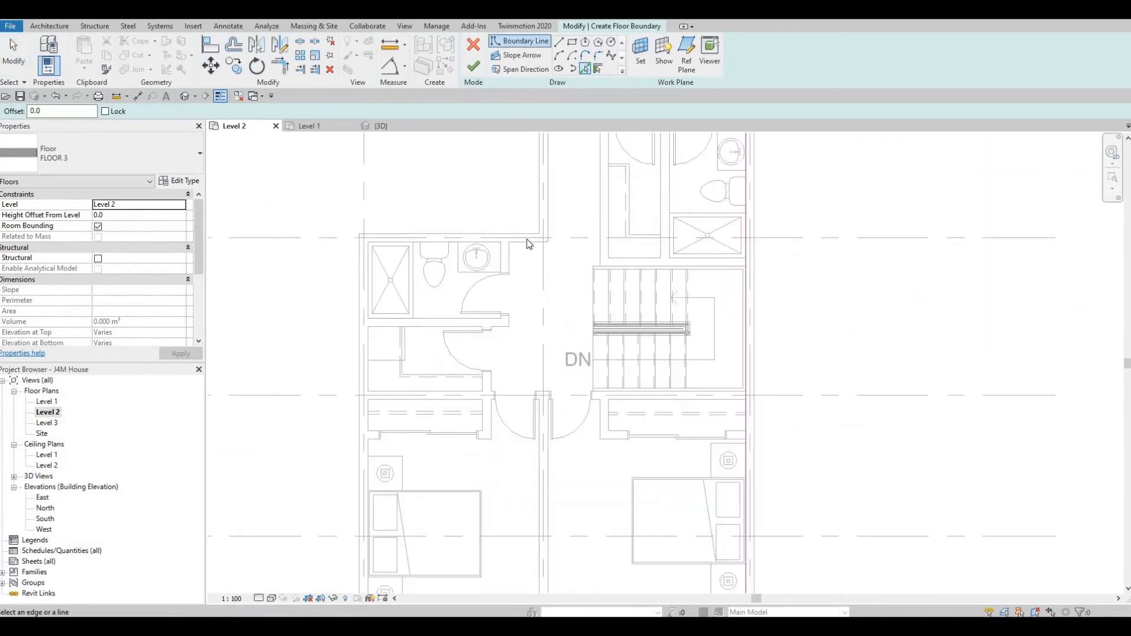
scroll(526, 246, "up", 2)
left_click(553, 206)
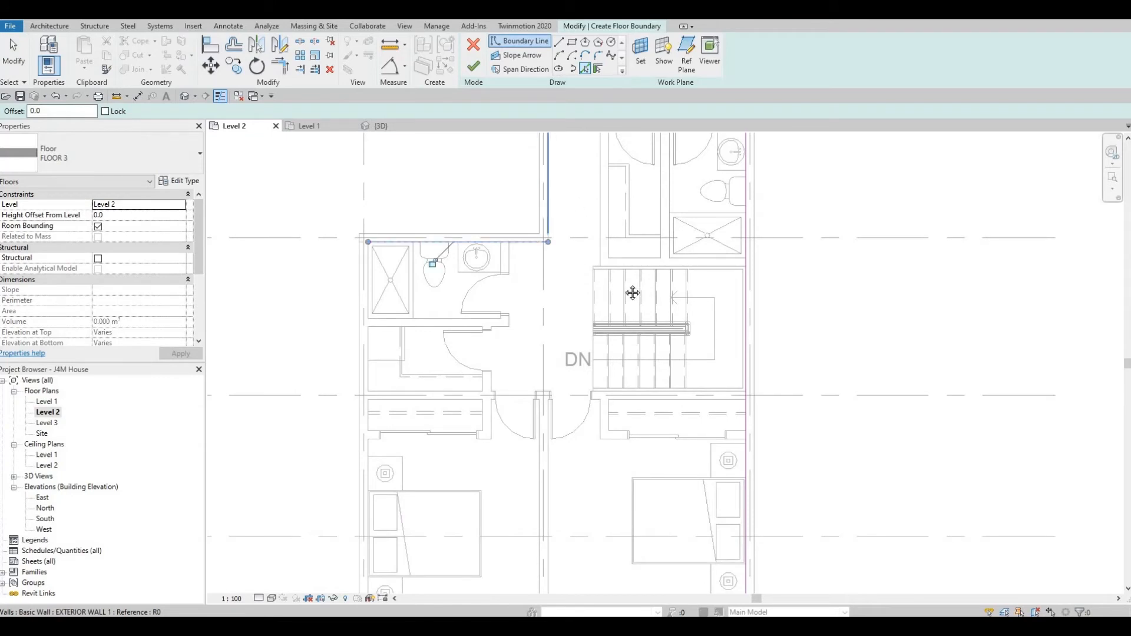
middle_click_drag(596, 391, 606, 471)
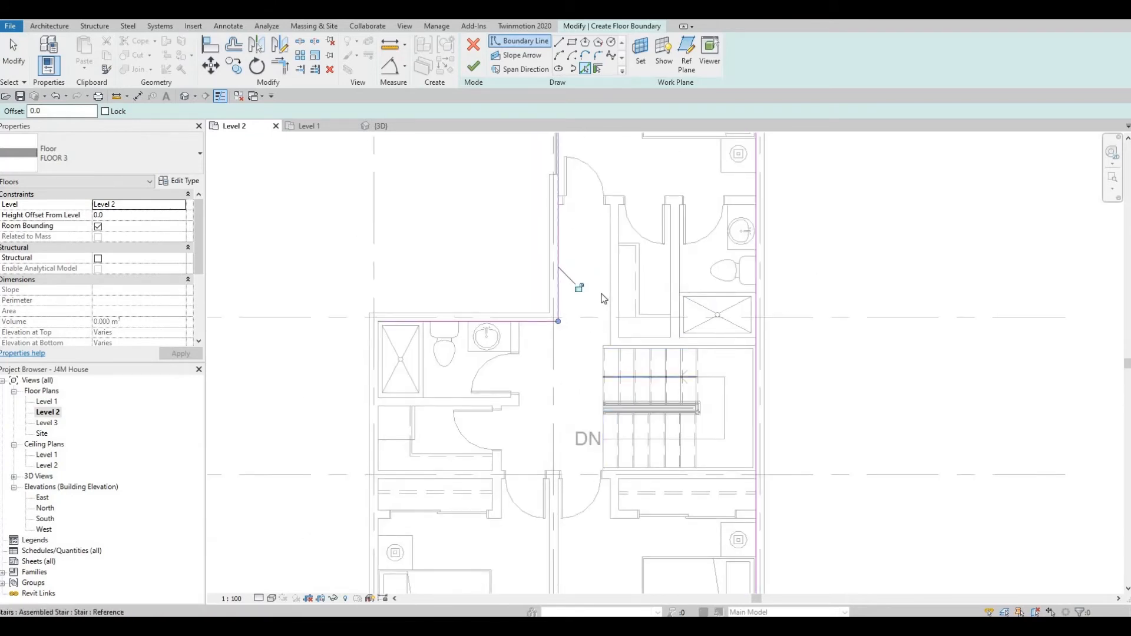
scroll(602, 296, "down", 1)
middle_click_drag(603, 282, 580, 393)
middle_click_drag(515, 429, 508, 406)
key("Escape")
key("Escape")
Trim the left exterior wall's boundary line to corners with the bathroom's back line and the left bedroom's front line
key("t")
key("r")
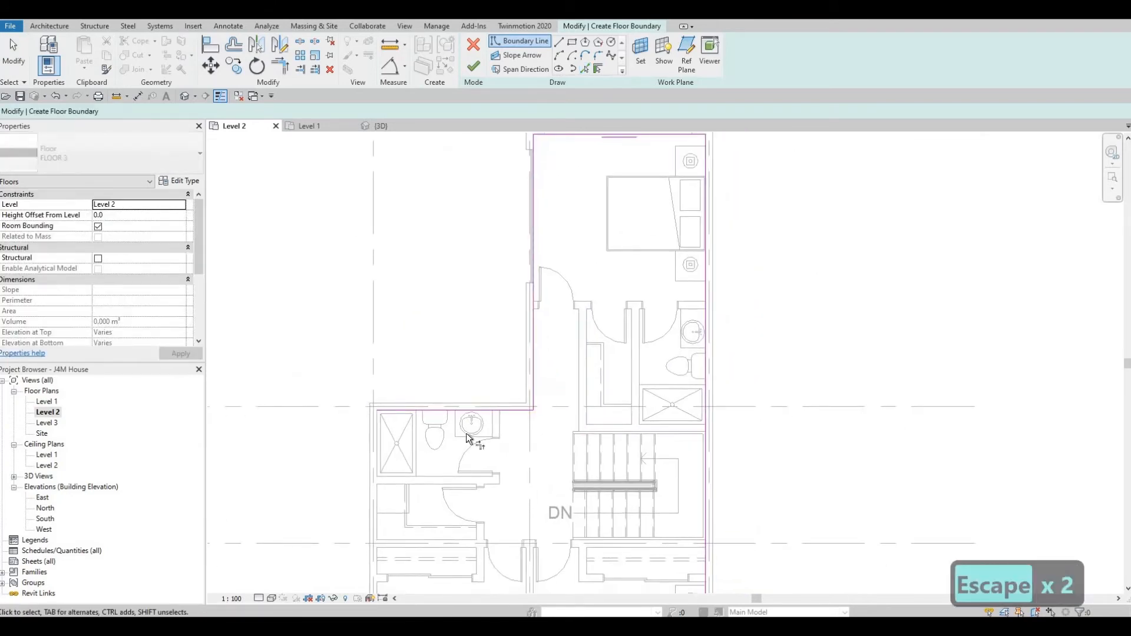
key("t")
key("r")
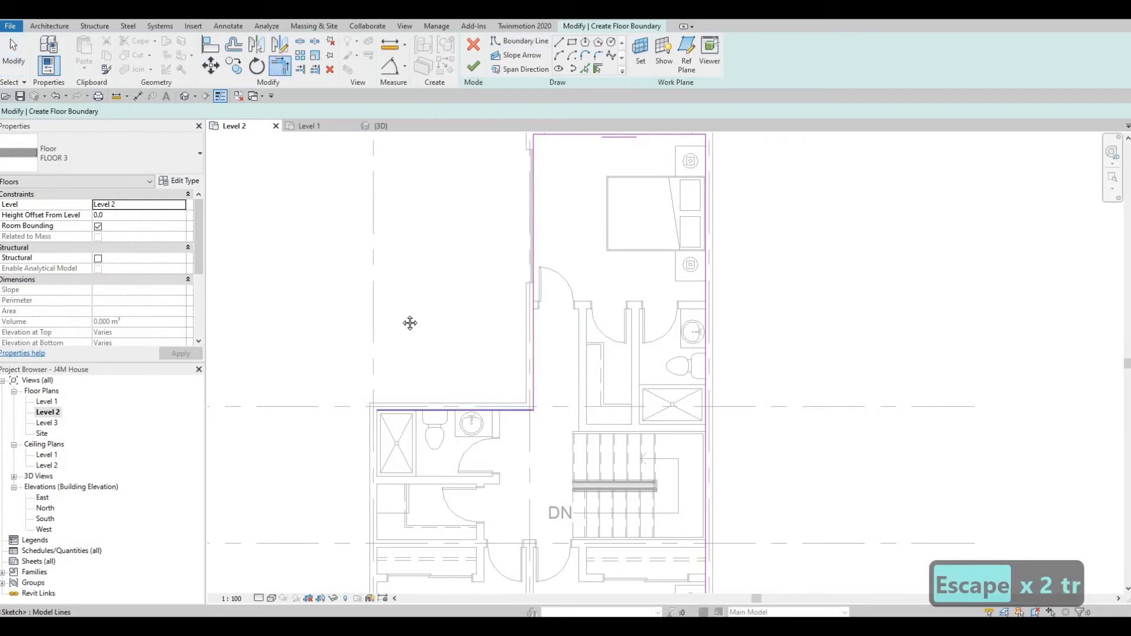
mouse_move(399, 449)
middle_mouse_down()
mouse_move(409, 293)
mouse_move(391, 304)
middle_mouse_up()
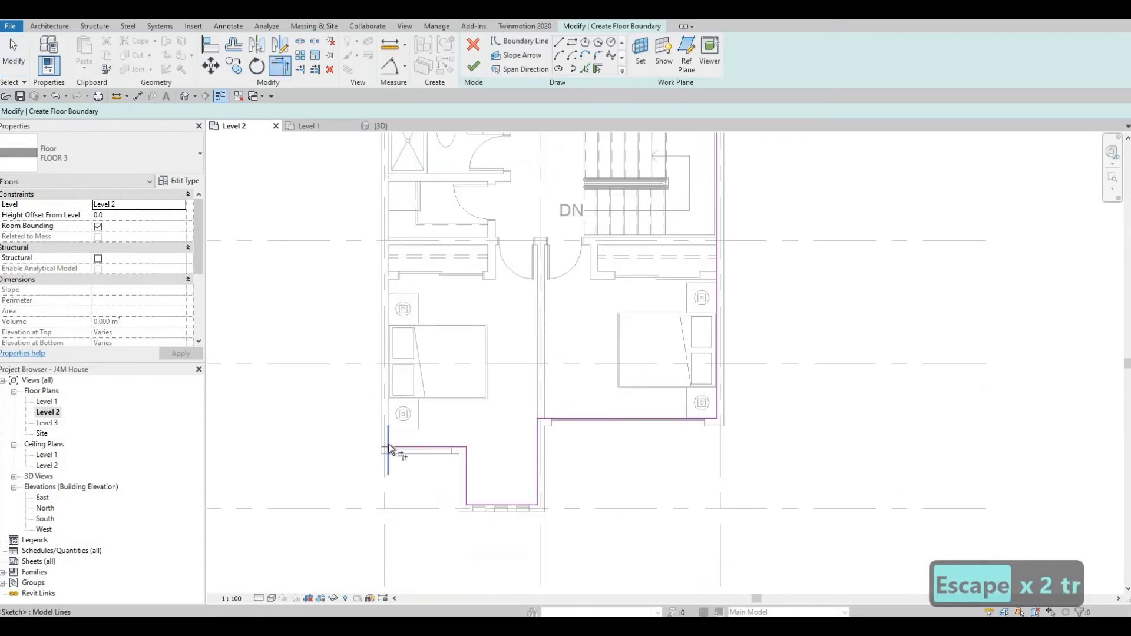
left_click(388, 441)
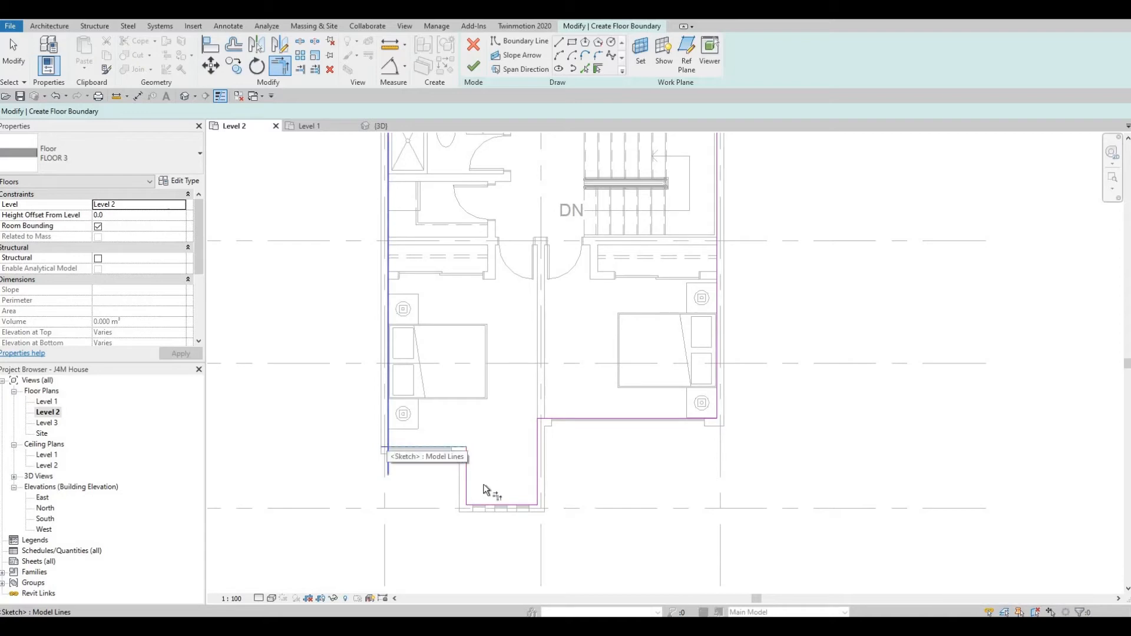
middle_click_drag(639, 442, 599, 423)
middle_click_drag(597, 348, 587, 387)
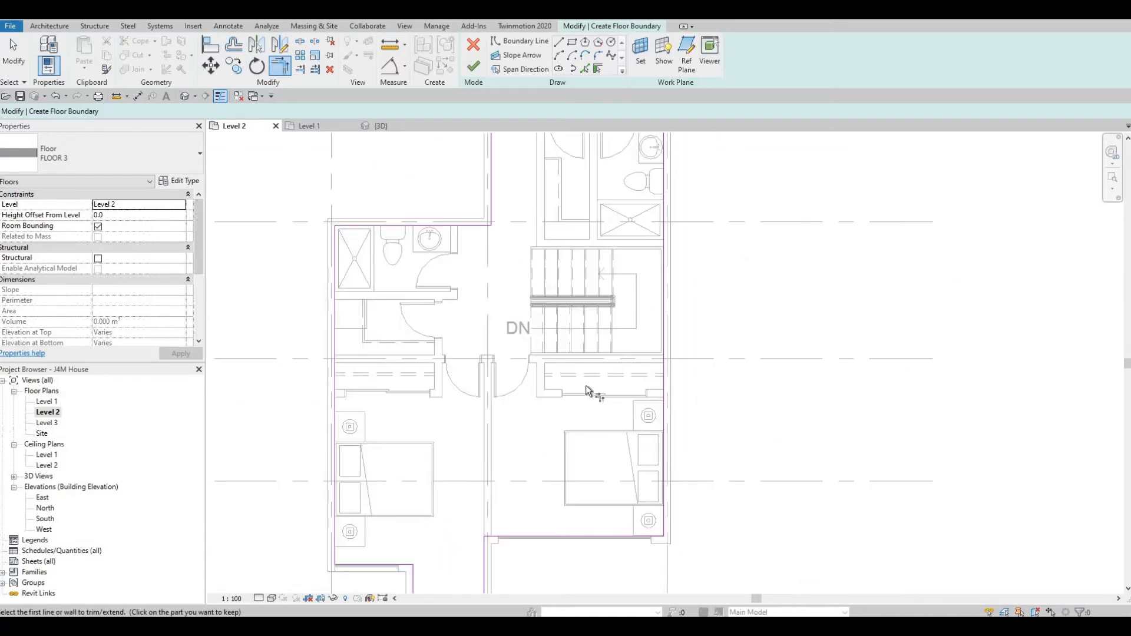
Check the trimmed floor boundary from the rear wing to the front bay and around the stairs, ending the Trim command
middle_click_drag(595, 327, 589, 360)
middle_click_drag(591, 268, 553, 376)
scroll(554, 377, "down", 1)
middle_click_drag(547, 530, 566, 428)
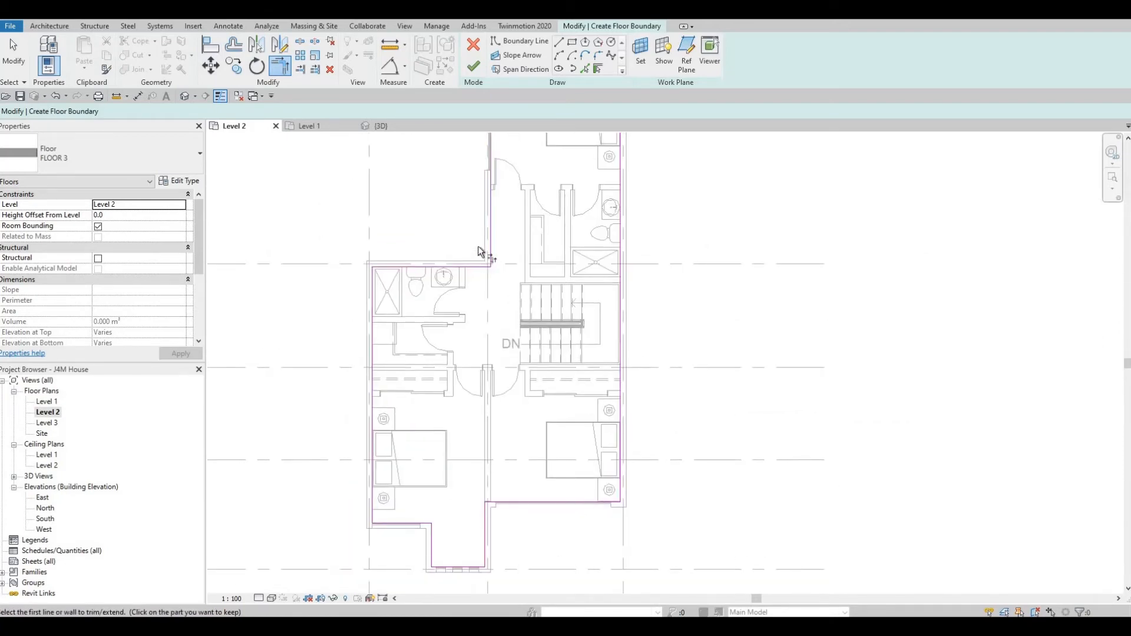
middle_click_drag(478, 250, 462, 296)
scroll(569, 330, "up", 3)
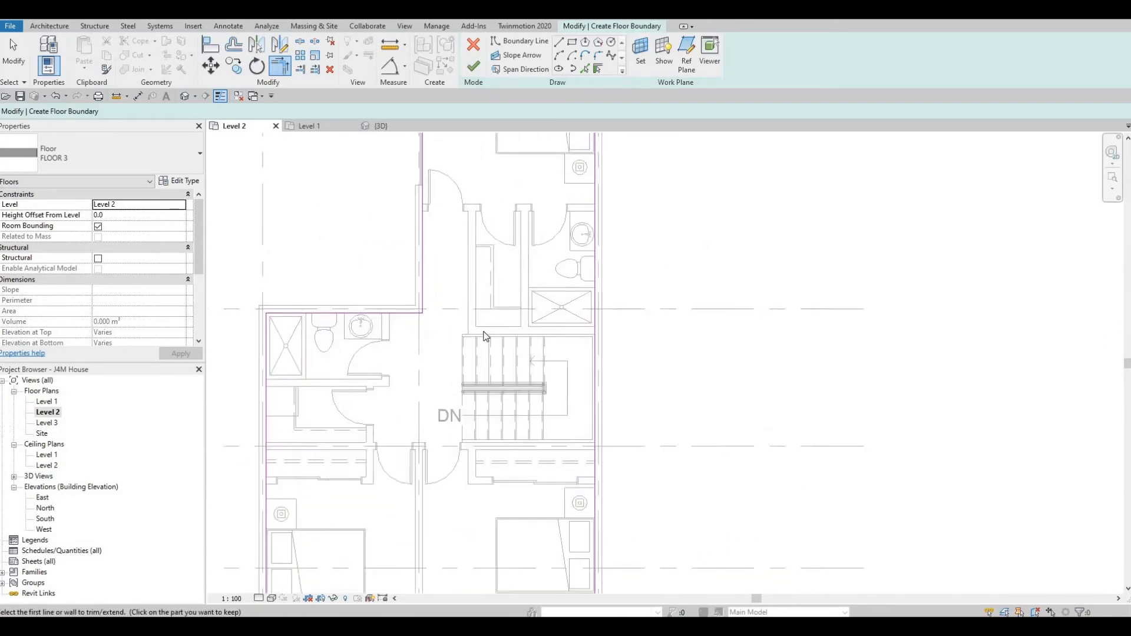
key("Escape")
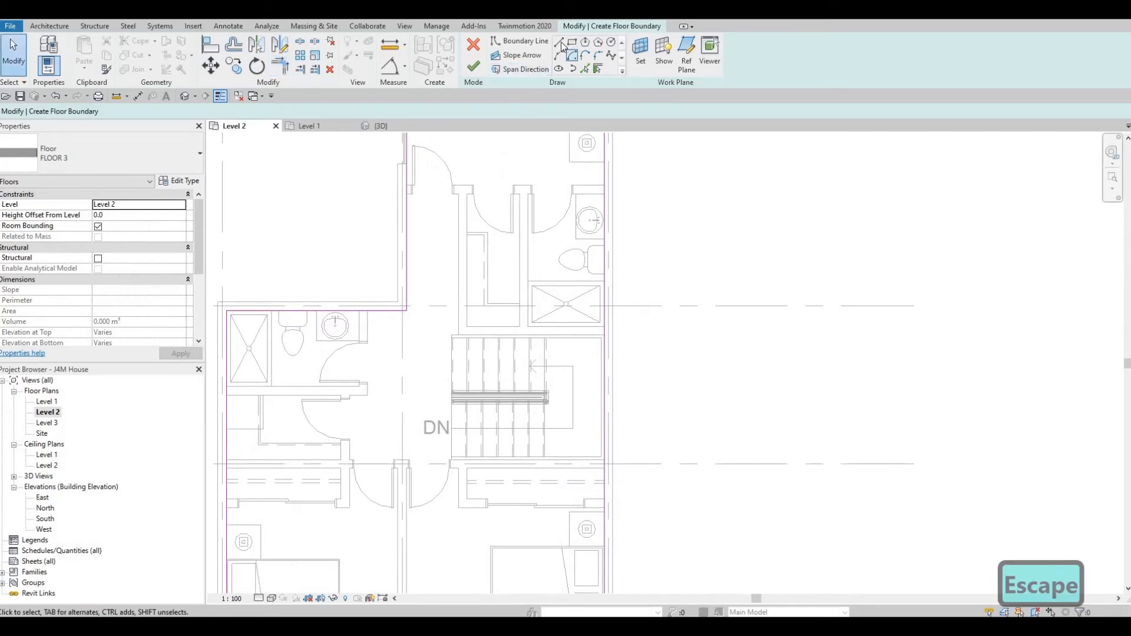
Pick floor boundary lines along the back, left and front edges of the stair opening, deleting the extra lower-left segment
left_click(585, 69)
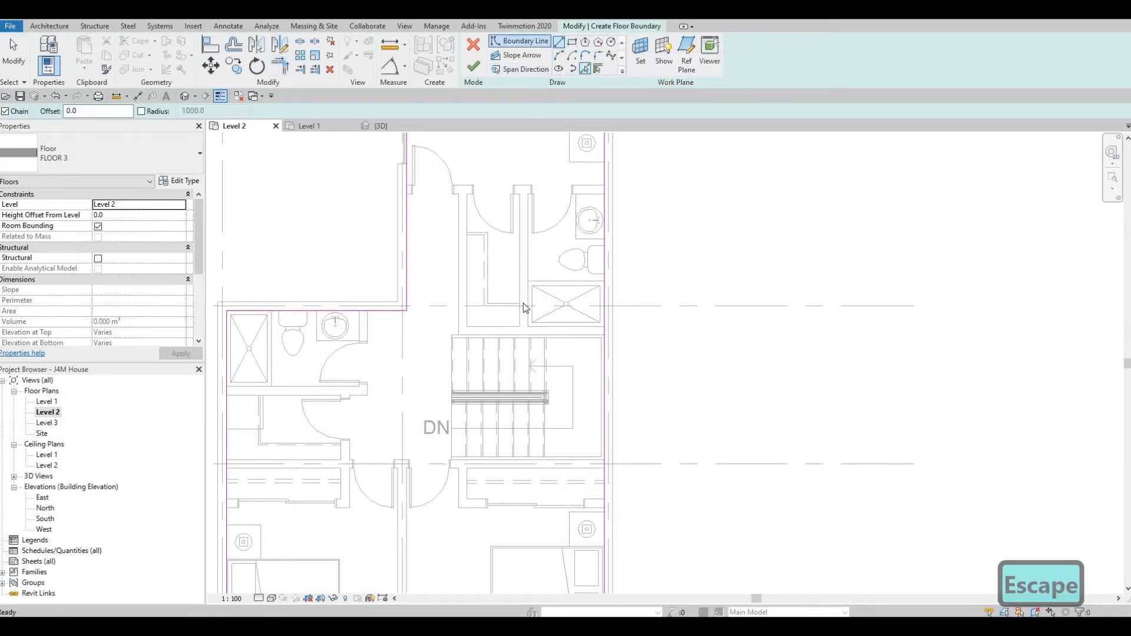
scroll(539, 370, "up", 2)
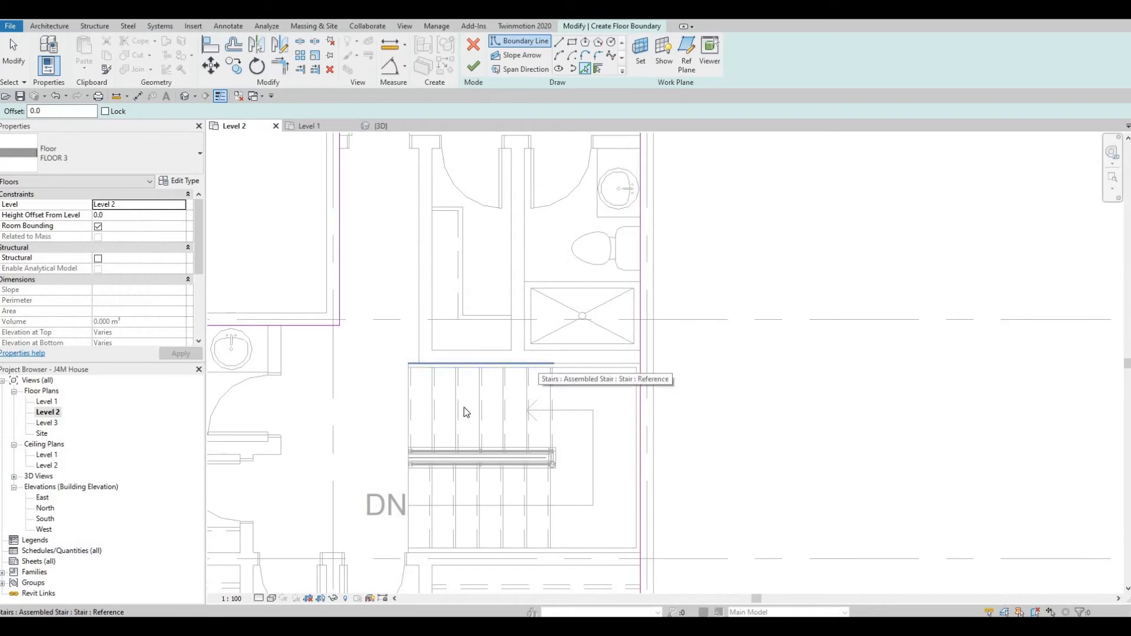
left_click(539, 363)
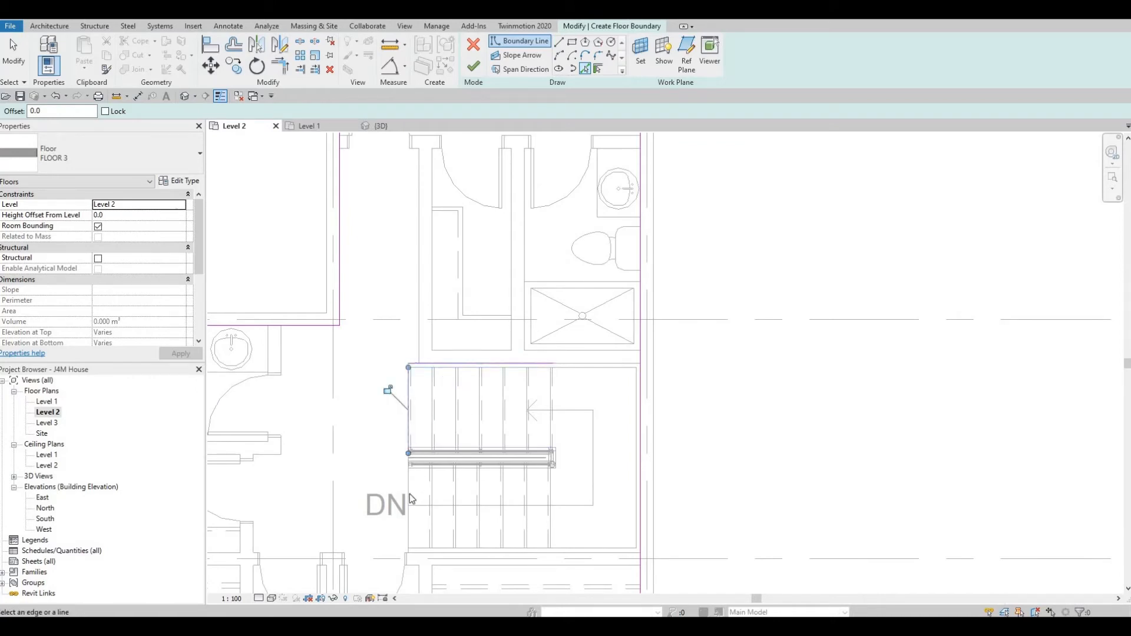
key("Escape")
key("Escape")
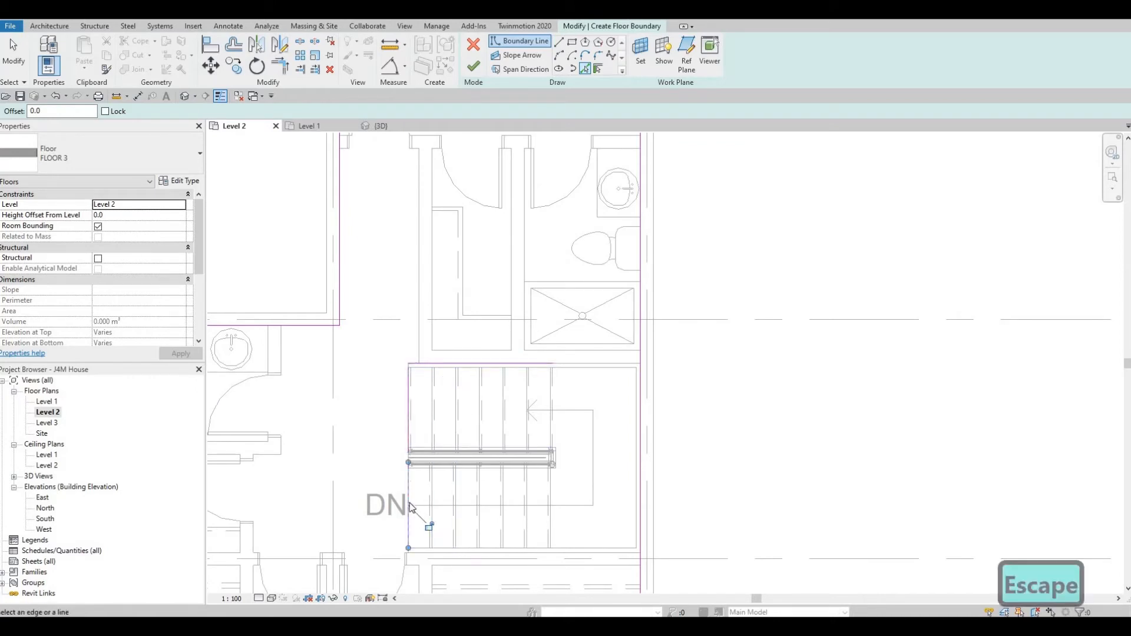
left_click(414, 505)
key("Delete")
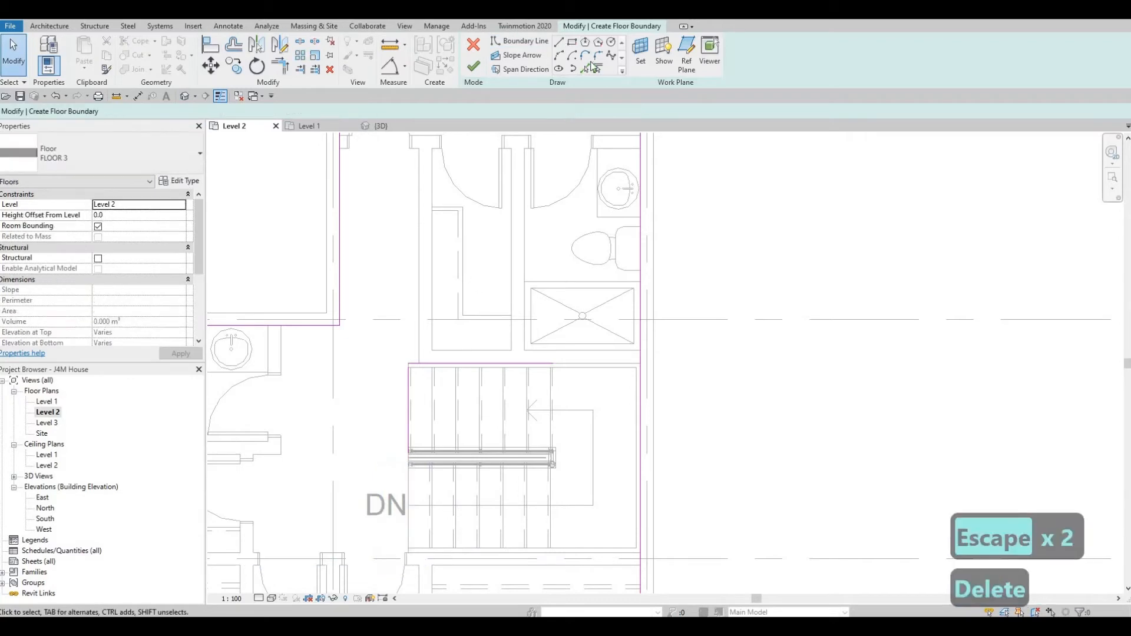
left_click(523, 554)
key("Escape")
key("Escape")
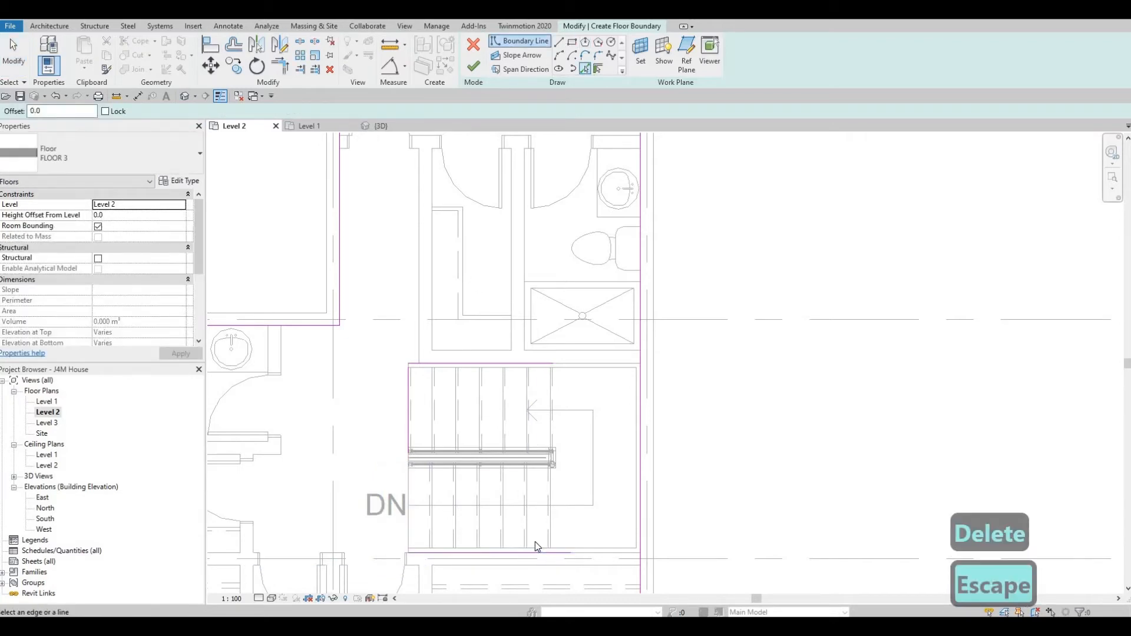
Split the right exterior wall's boundary line beside the stairs
key("s")
key("l")
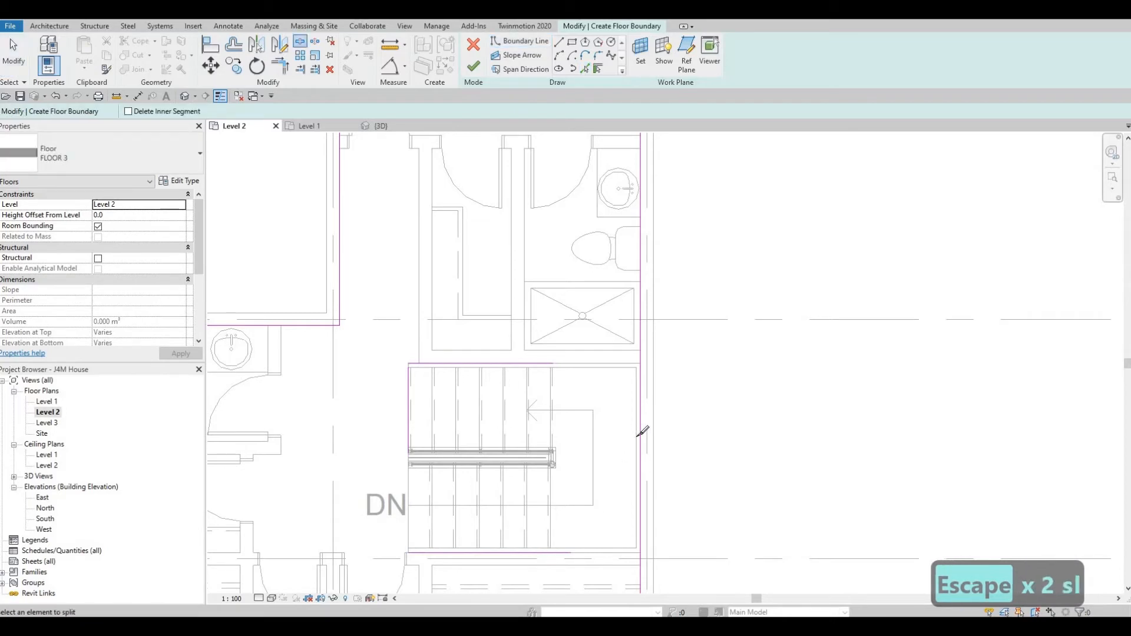
left_click(640, 362)
key("Escape")
key("Escape")
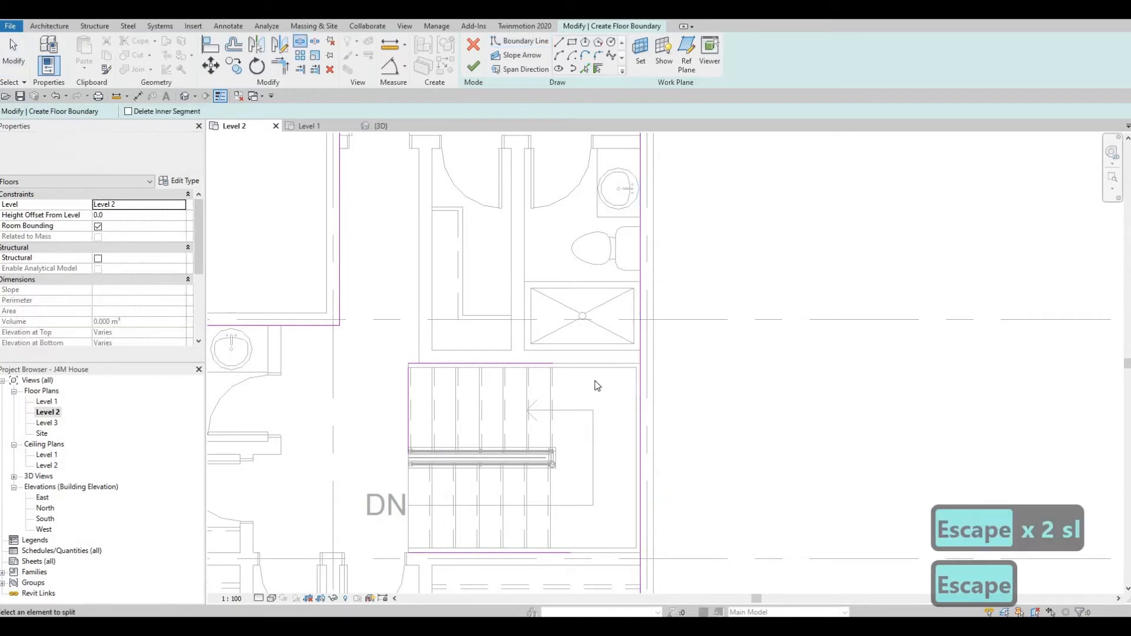
Trim the boundary lines to corners around the stair opening, leaving the stairs outside the floor boundary
key("t")
key("r")
left_click(537, 364)
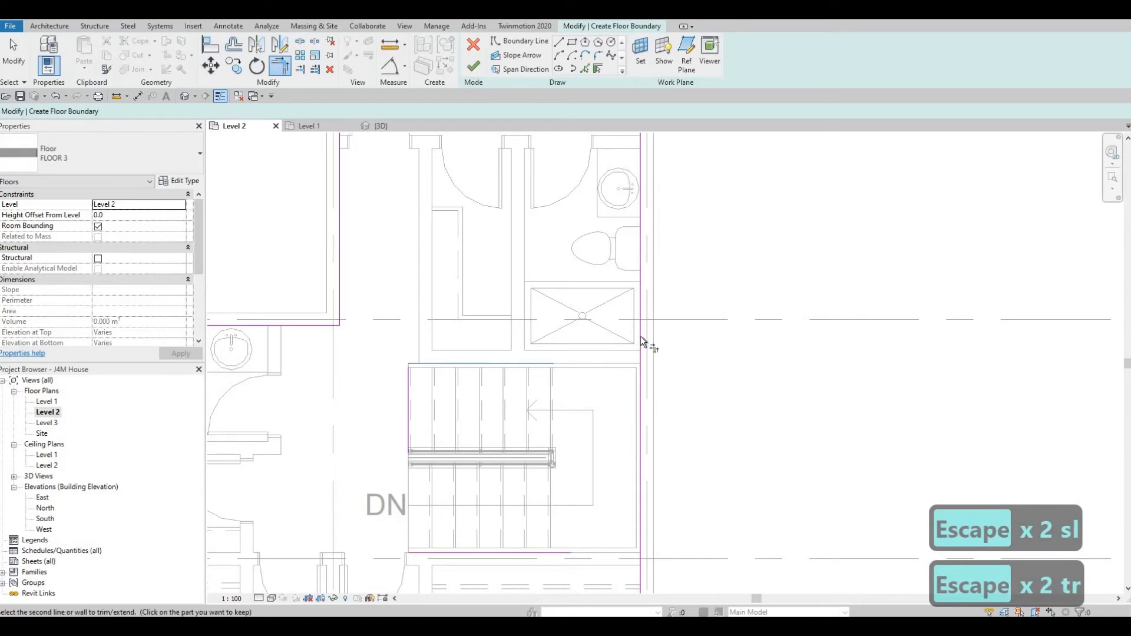
left_click(641, 338)
left_click(409, 419)
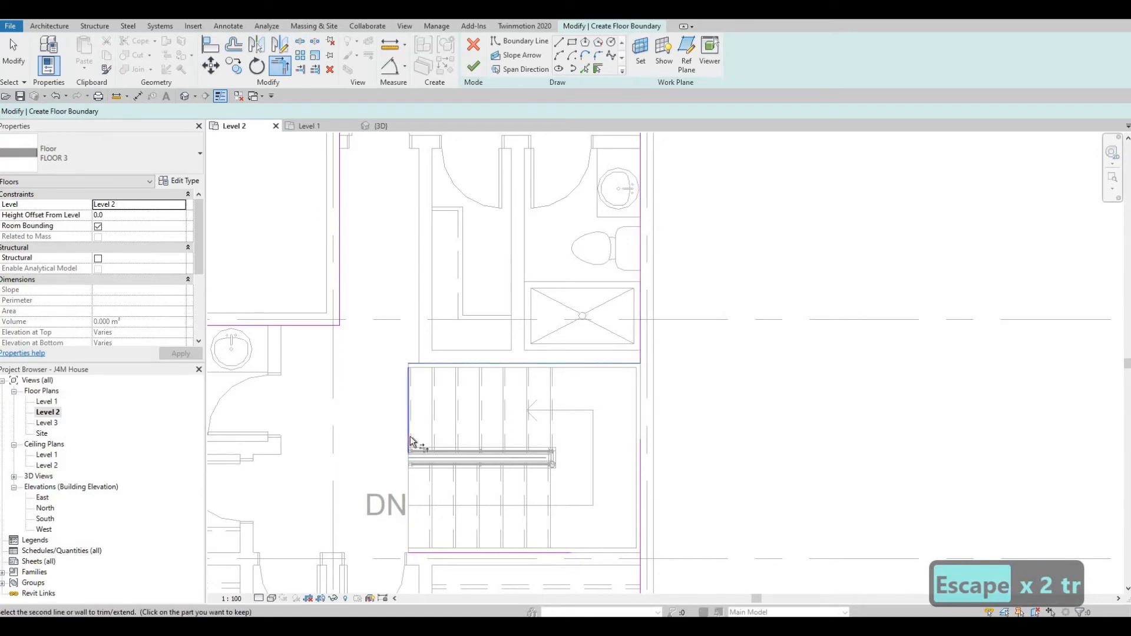
left_click(444, 552)
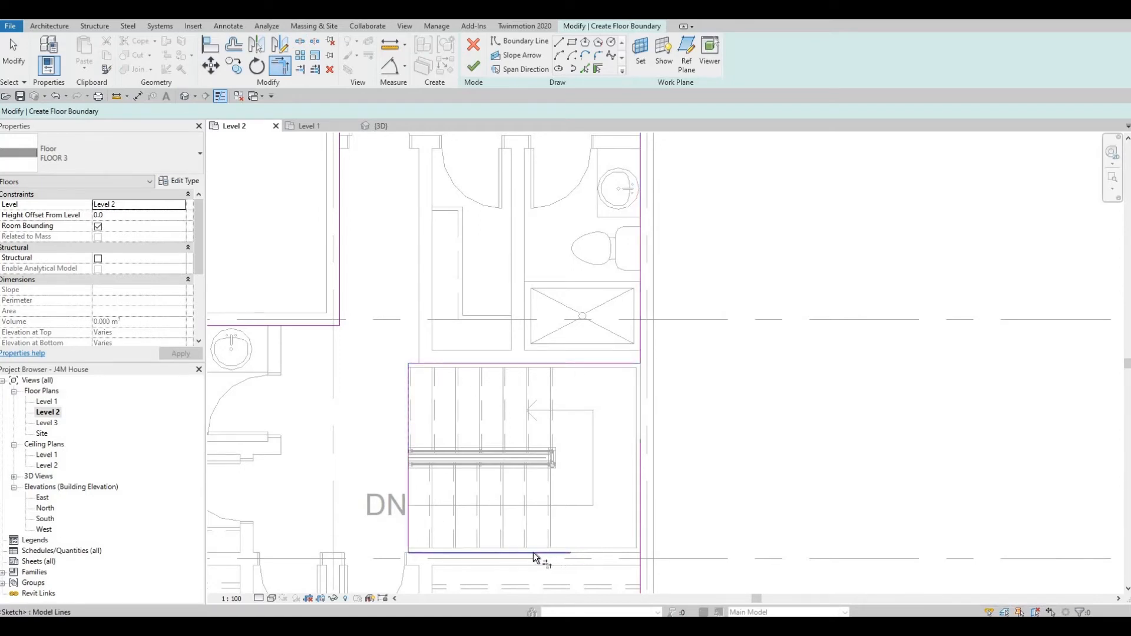
left_click(641, 567)
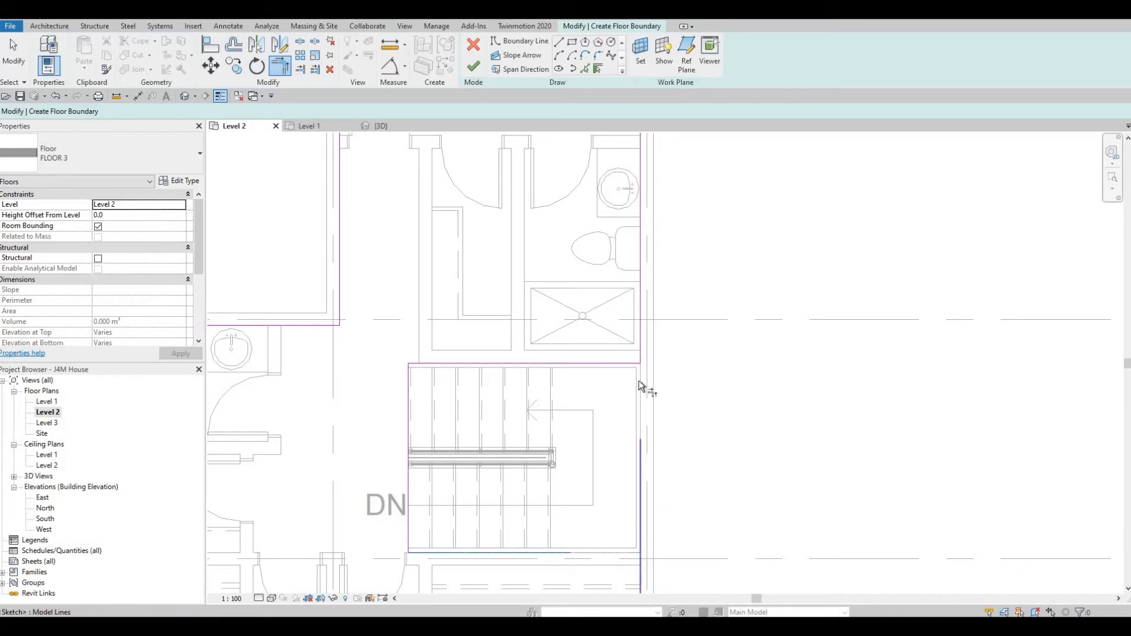
Check the boundary from the stairs to the front rooms, ending the Trim command, and finish the floor sketch
scroll(673, 457, "up", 1)
middle_click_drag(674, 458, 651, 373)
scroll(651, 373, "down", 3)
middle_click_drag(635, 443, 635, 398)
key("Escape")
middle_click_drag(537, 472, 561, 447)
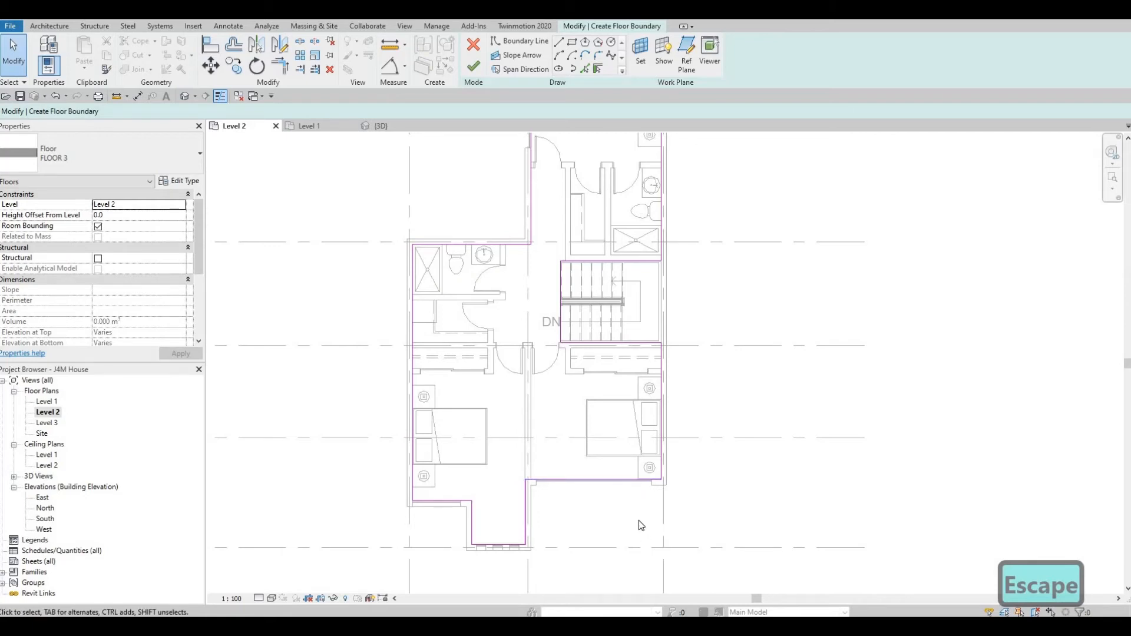
left_click(474, 67)
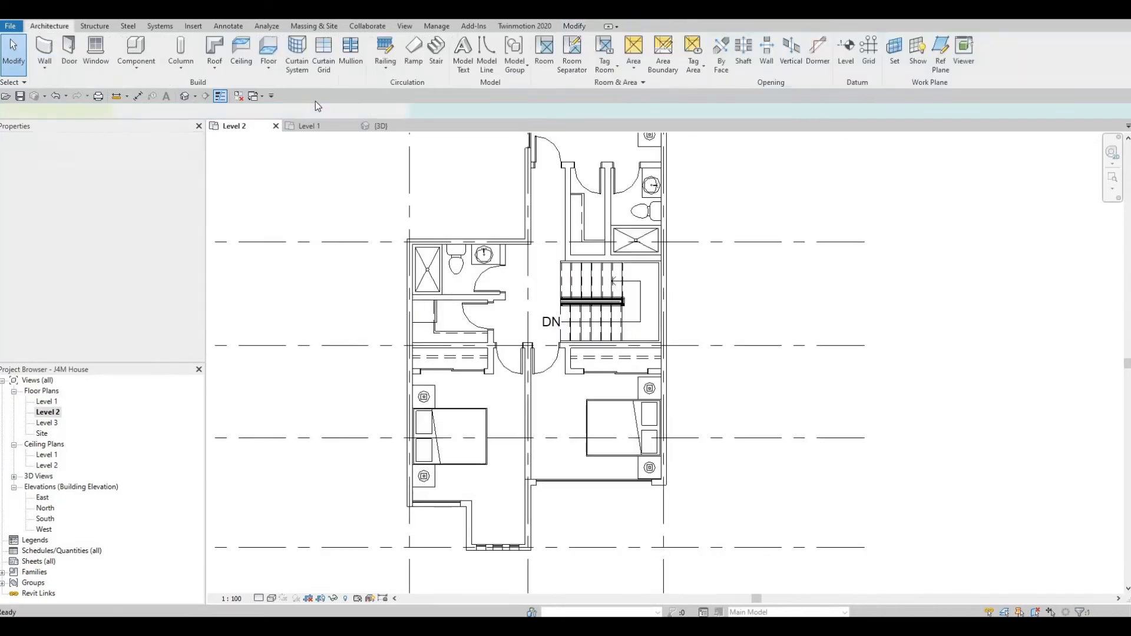
Open the 3D view and examine the new Level 2 floor from the front bedrooms around to the rear courtyard
left_click(184, 97)
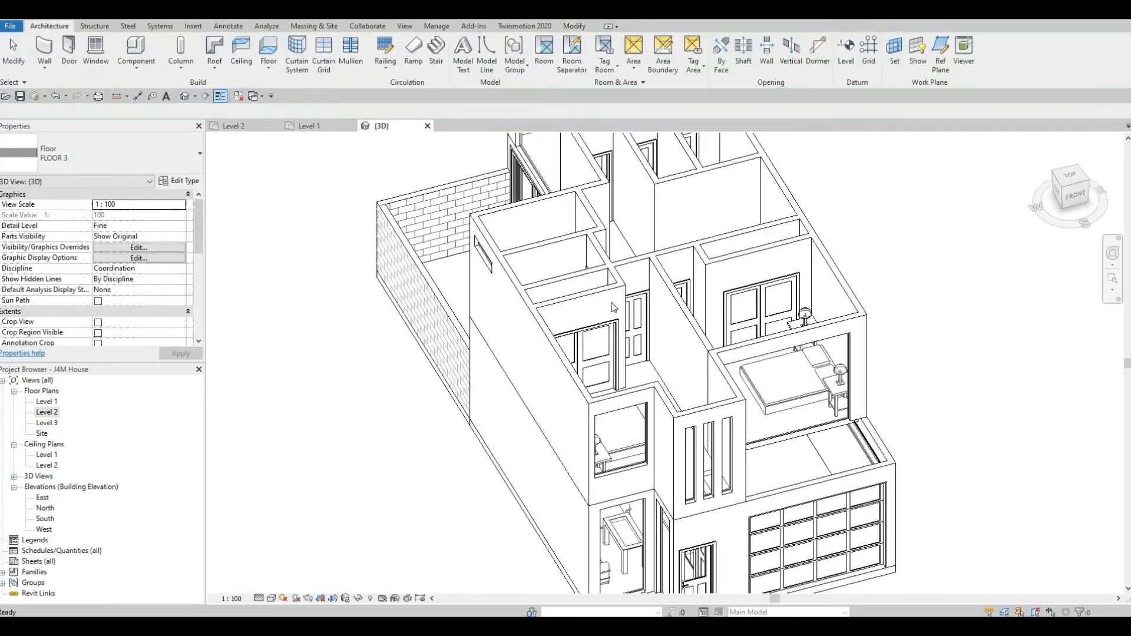
middle_click_drag(570, 443, 507, 467, "shift")
scroll(507, 466, "up", 2)
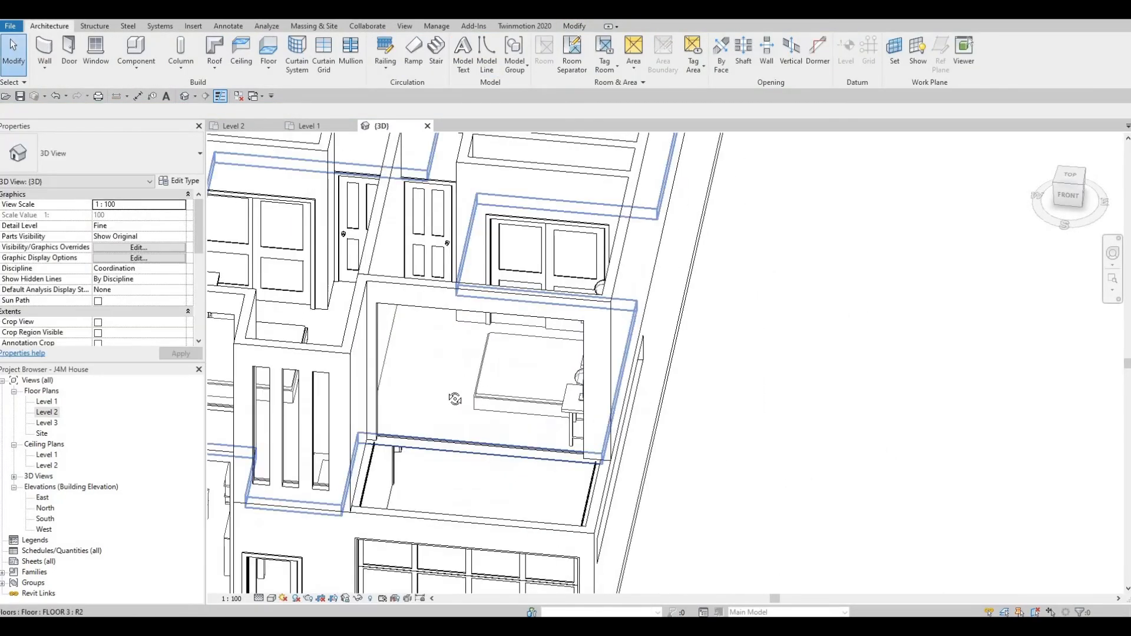
middle_click_drag(750, 452, 974, 483, "shift")
scroll(677, 418, "down", 1)
middle_click_drag(589, 377, 952, 438)
scroll(562, 437, "down", 3)
scroll(786, 421, "up", 2)
middle_click_drag(754, 404, 884, 401, "shift")
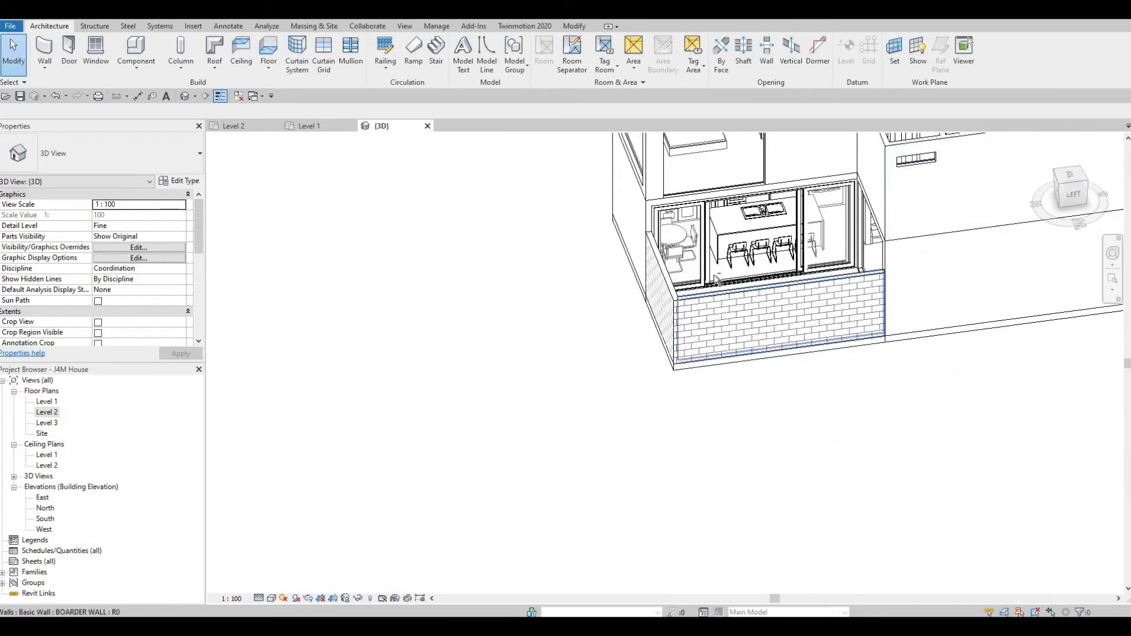
middle_click_drag(819, 312, 829, 358)
middle_click_drag(703, 245, 754, 231, "shift")
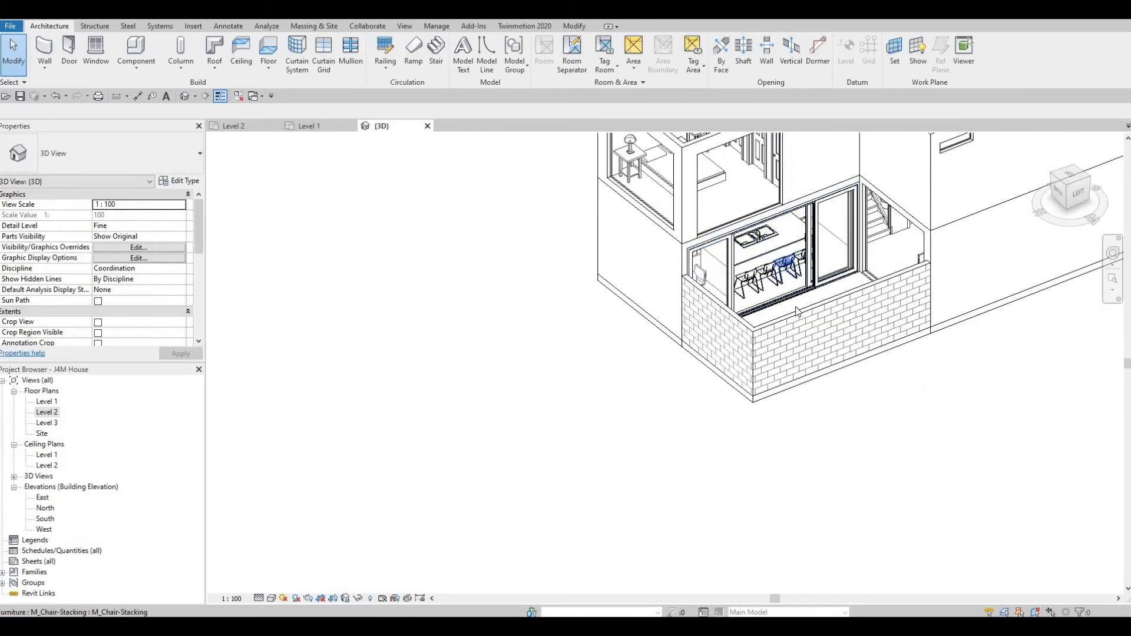
Examine the area above the garage in front of the right bedroom's curtain wall in 3D
middle_click_drag(804, 304, 532, 379, "shift")
scroll(430, 368, "up", 2)
scroll(641, 398, "up", 2)
scroll(640, 398, "down", 4)
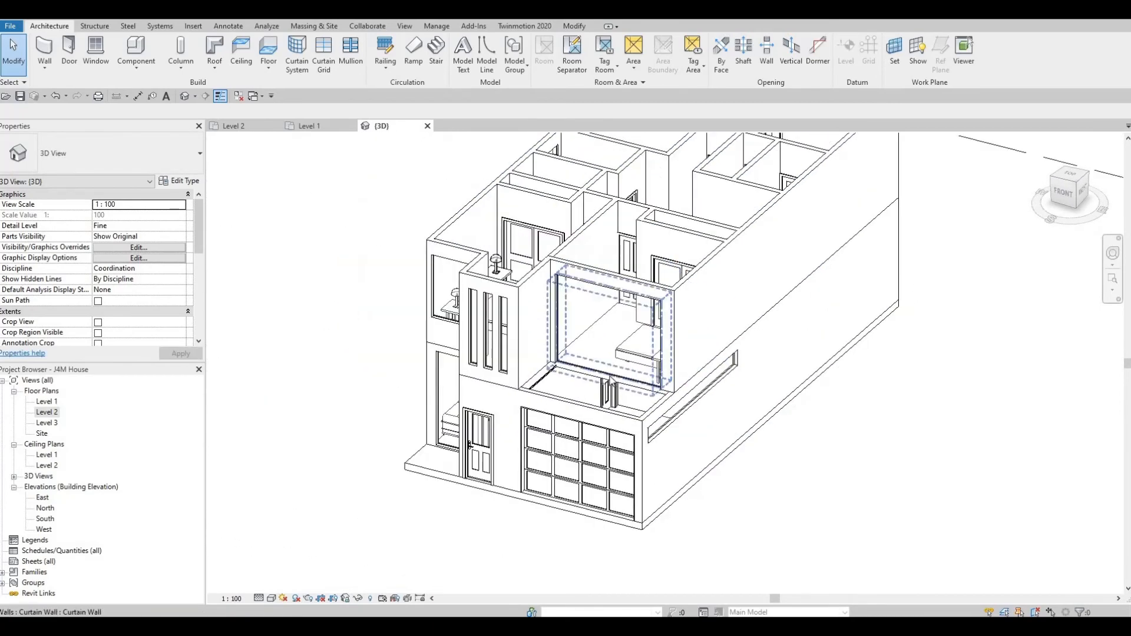
scroll(676, 384, "up", 4)
scroll(676, 384, "up", 3)
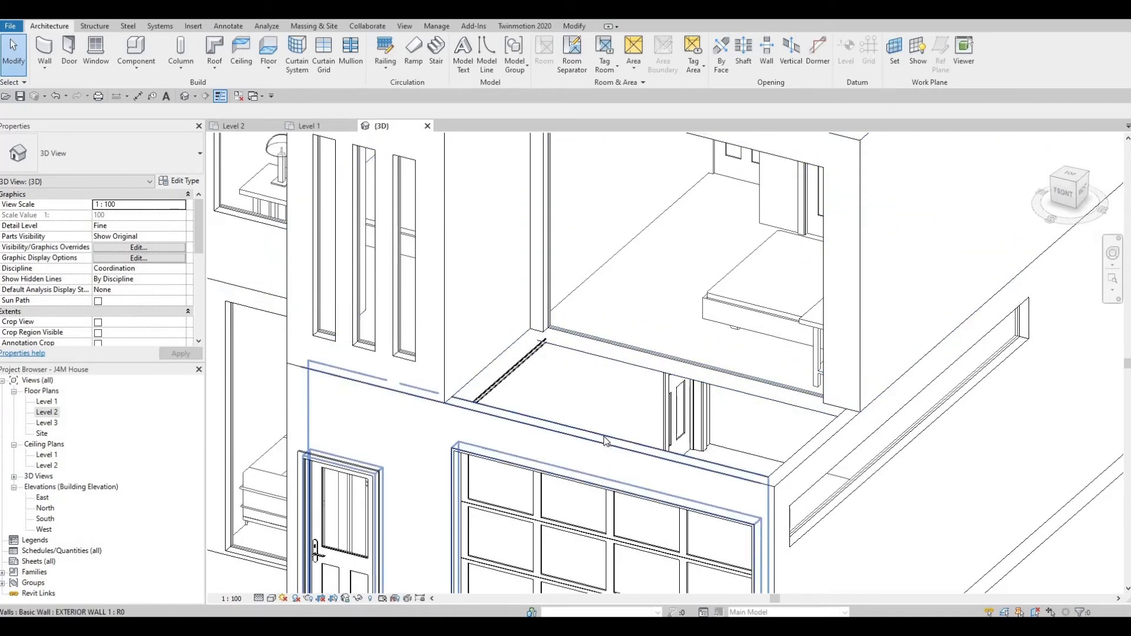
scroll(537, 308, "down", 3)
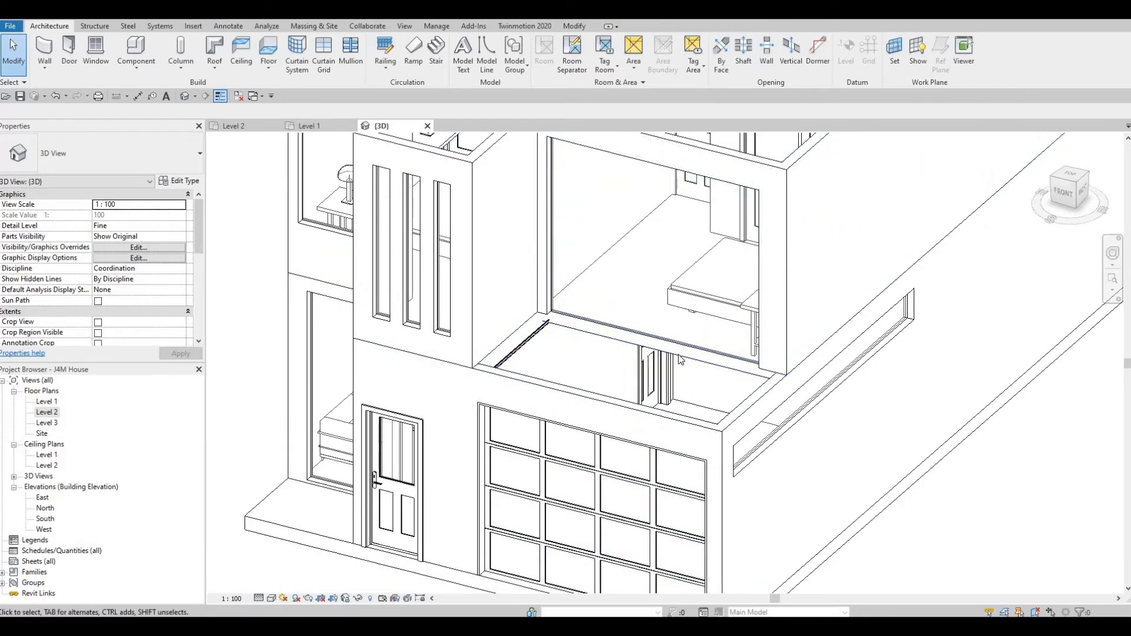
Open the Level 2 floor plan and set its underlay's base level to Level 1
double_click(47, 412)
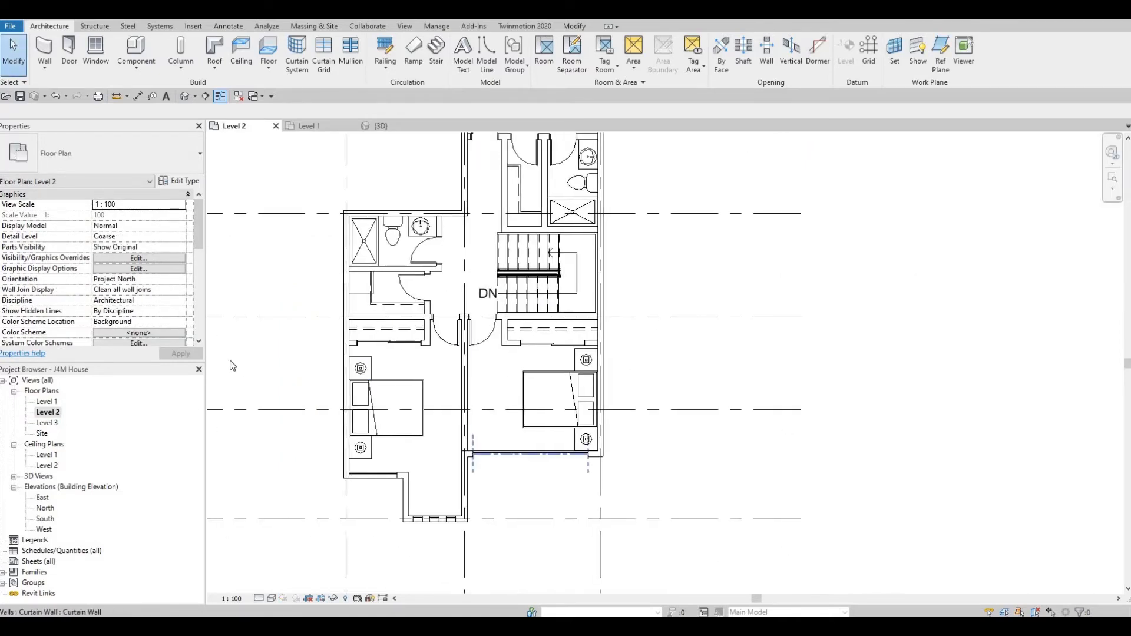
scroll(141, 303, "down", 5)
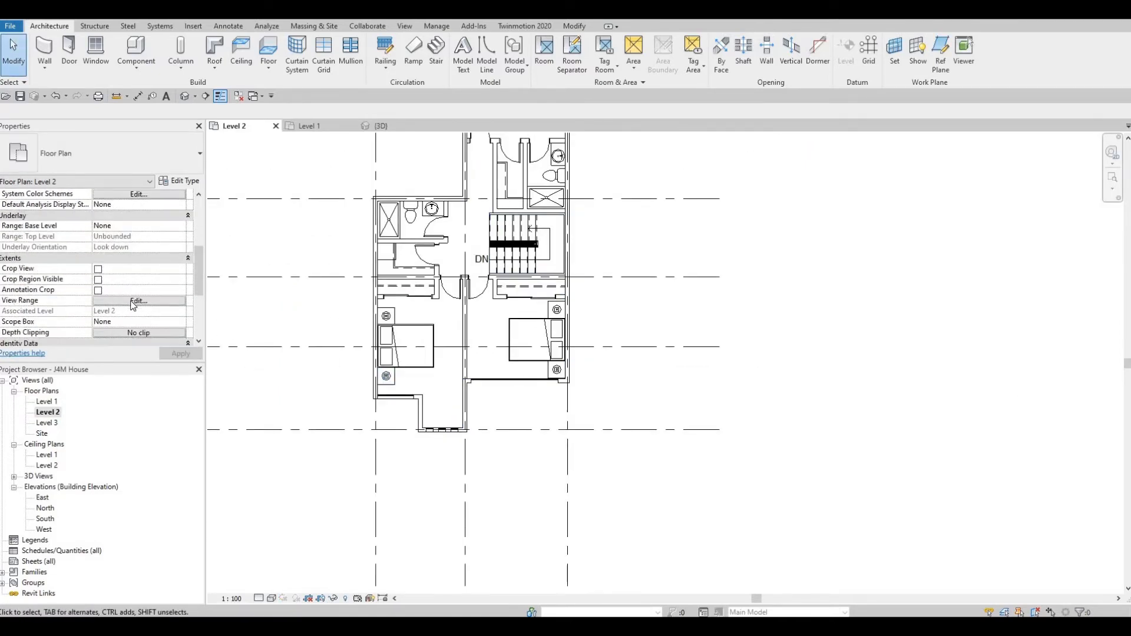
scroll(135, 304, "down", 2)
scroll(136, 305, "up", 5)
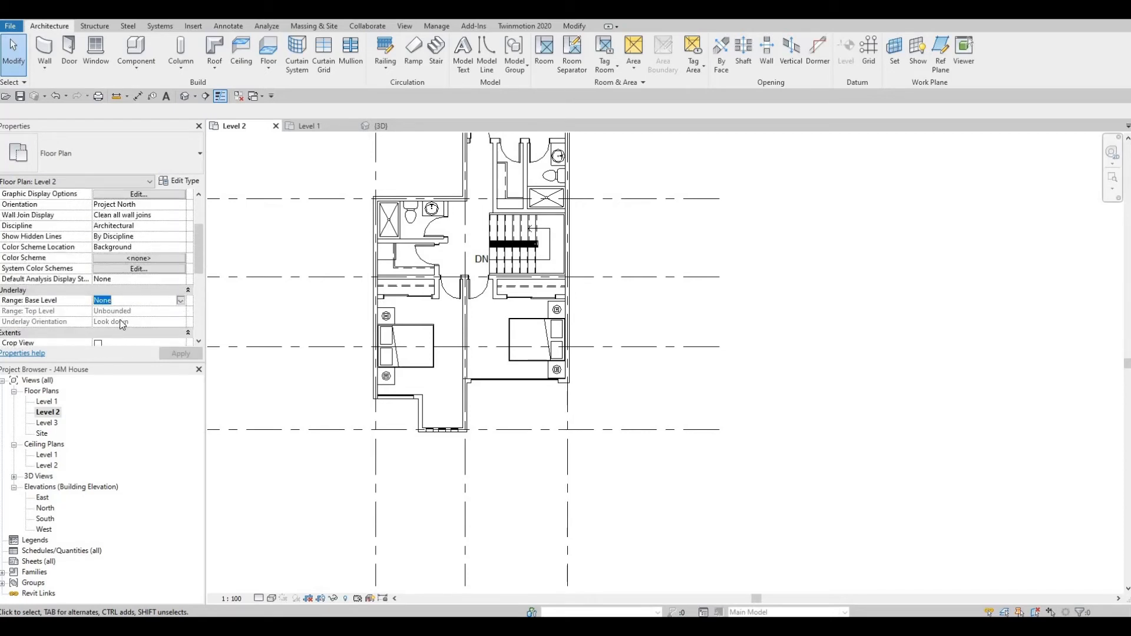
left_click(168, 320)
left_click(184, 357)
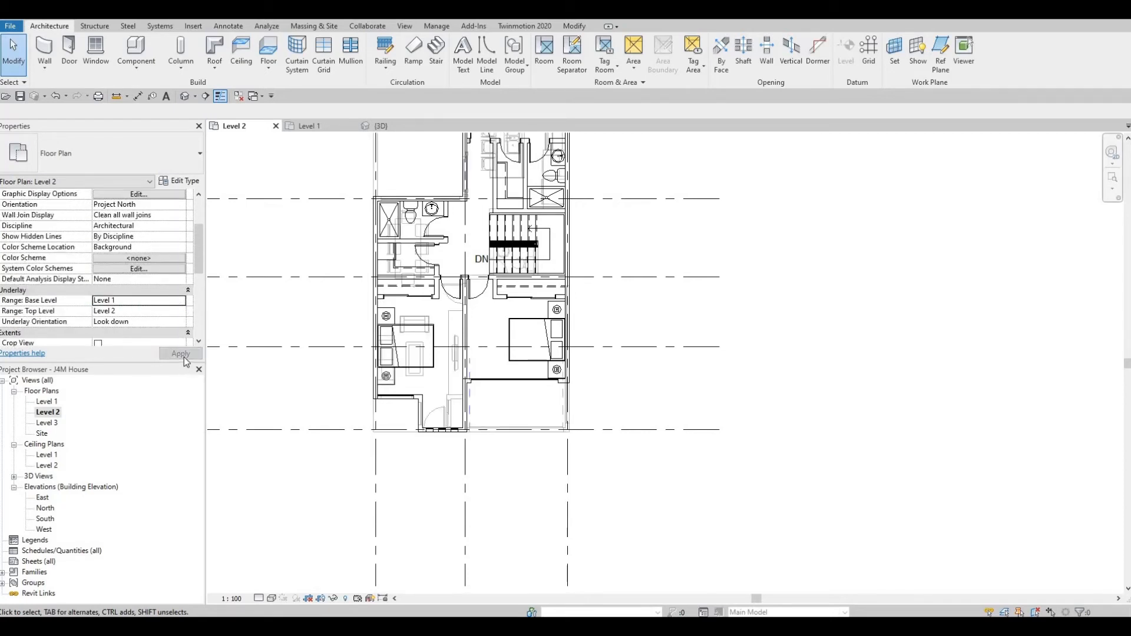
Select the FLOOR 3 floor at the right bedroom's front corner and start editing its boundary
scroll(540, 389, "up", 5)
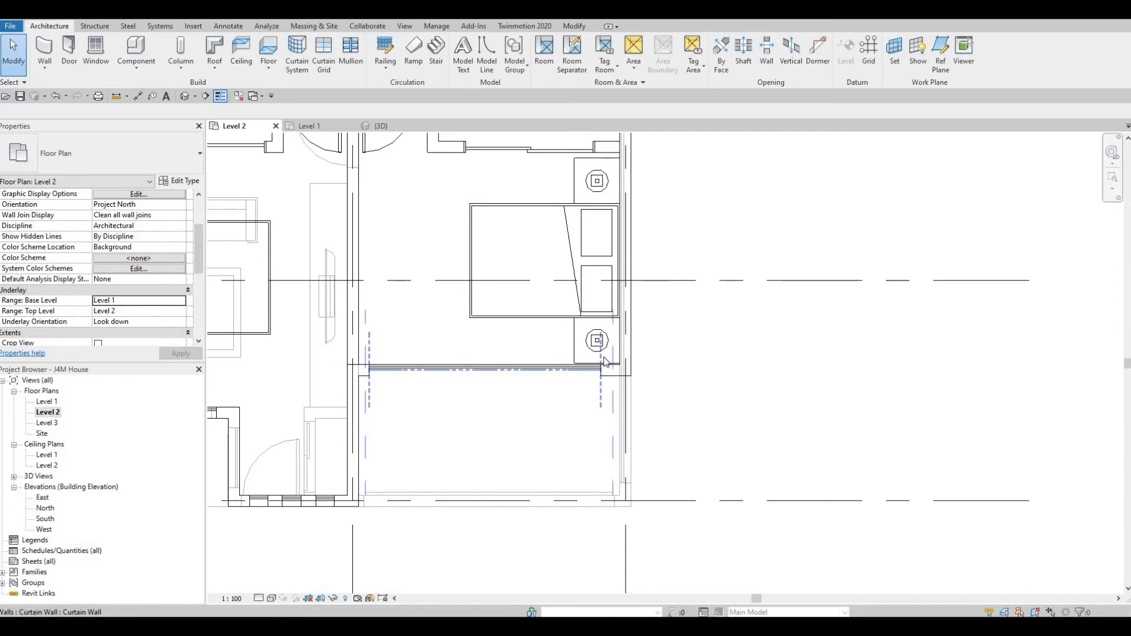
scroll(605, 361, "up", 5)
key("Tab")
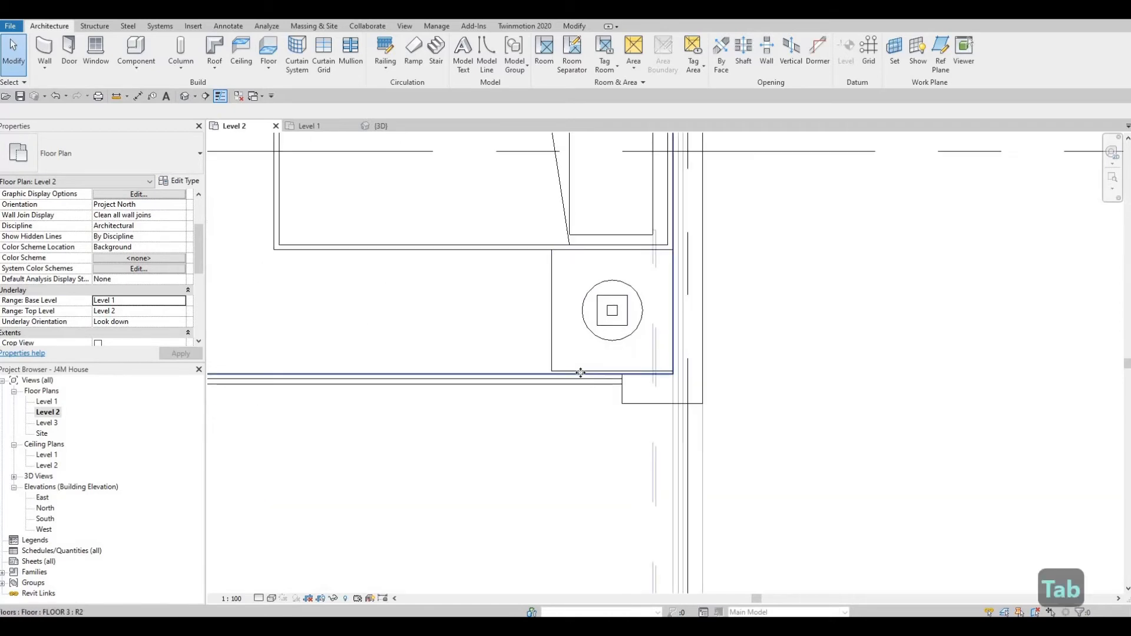
left_click(432, 304)
scroll(505, 320, "down", 3)
left_click(480, 56)
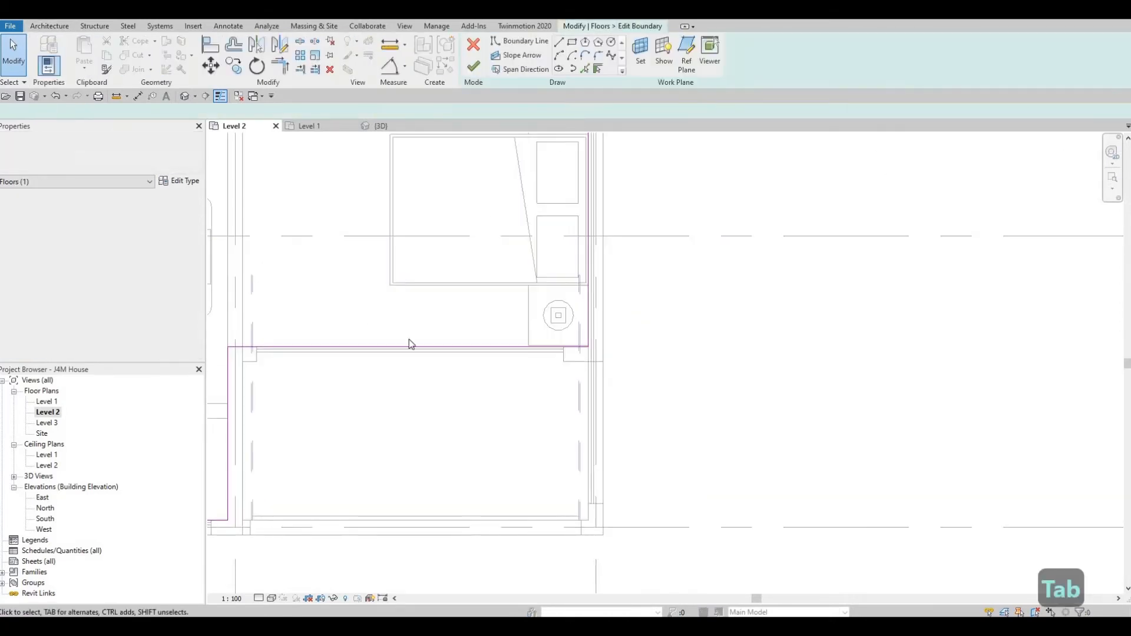
Pick a boundary line along the inner face of the garage's front wall
middle_click_drag(364, 416, 385, 358)
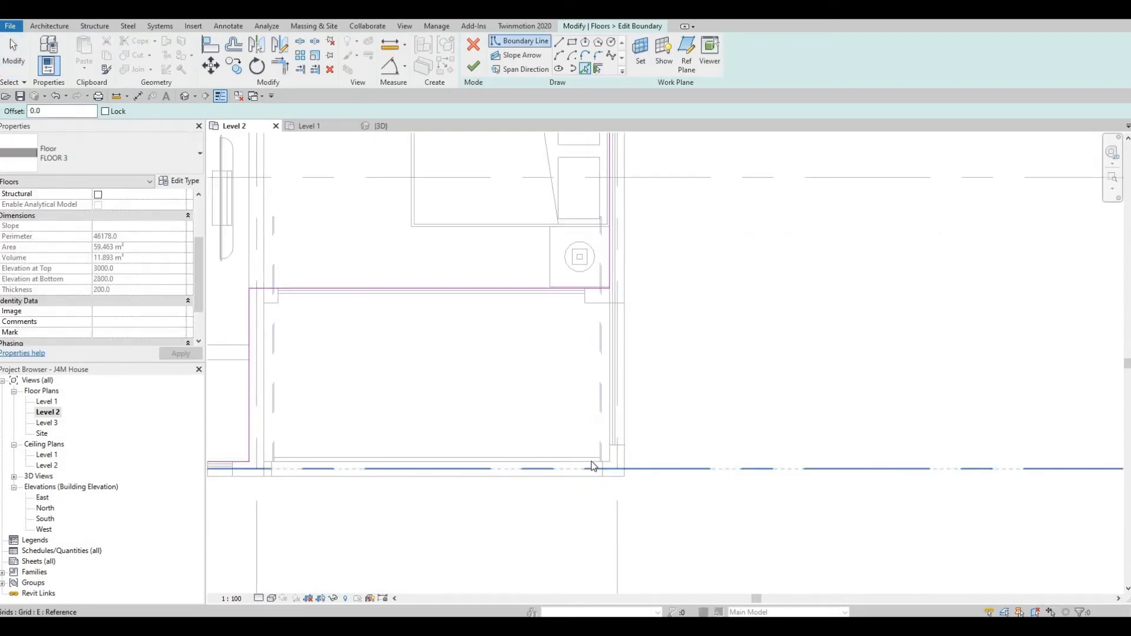
left_click(552, 476)
middle_click_drag(377, 466, 548, 461)
scroll(450, 460, "down", 1)
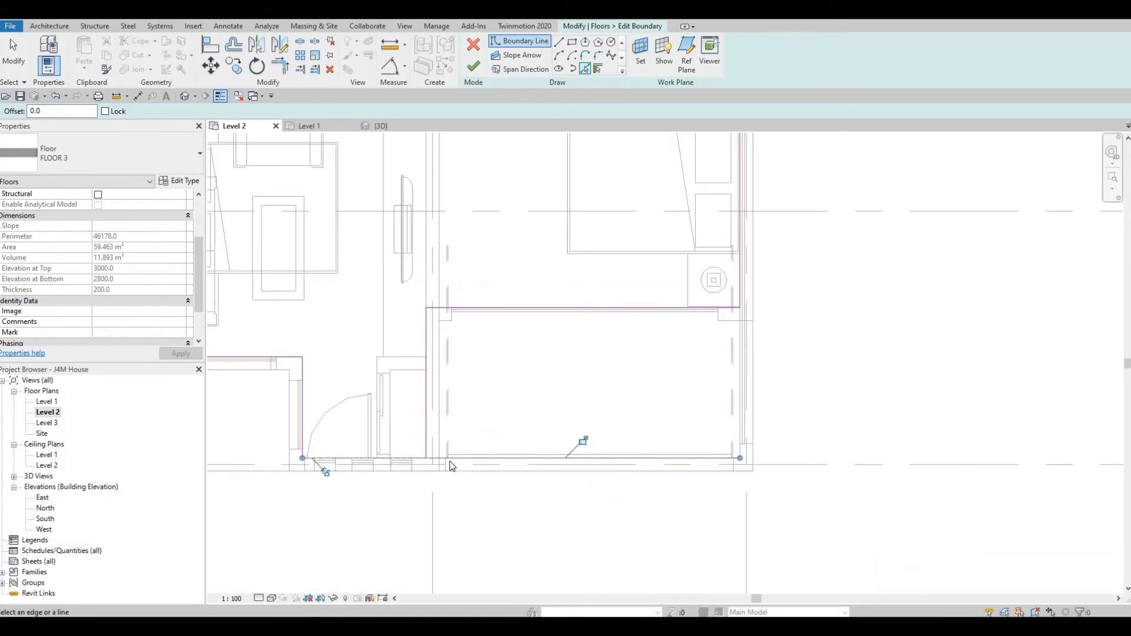
key("Escape")
key("Escape")
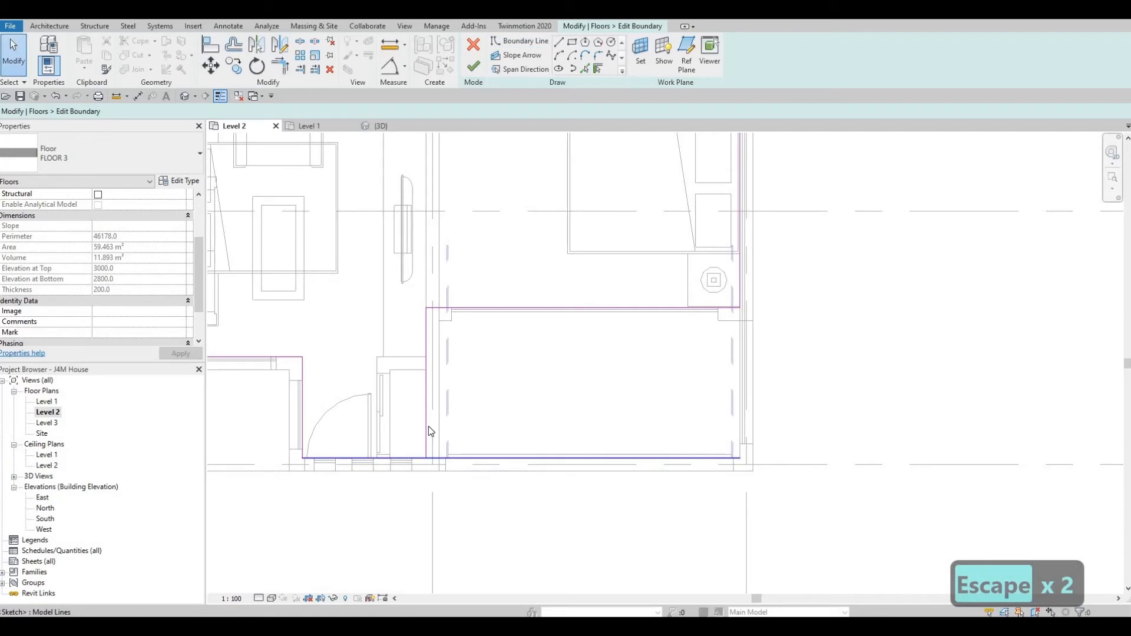
Delete the boundary line on the bay's right side and the bay's short front line
left_click(433, 438)
key("Delete")
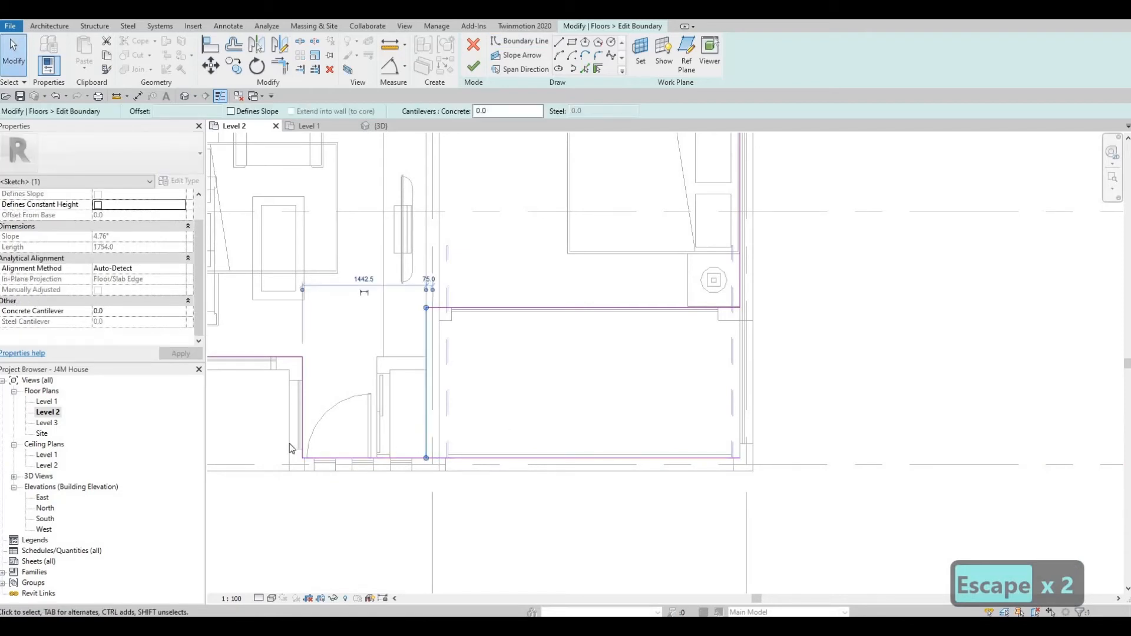
left_click(507, 523)
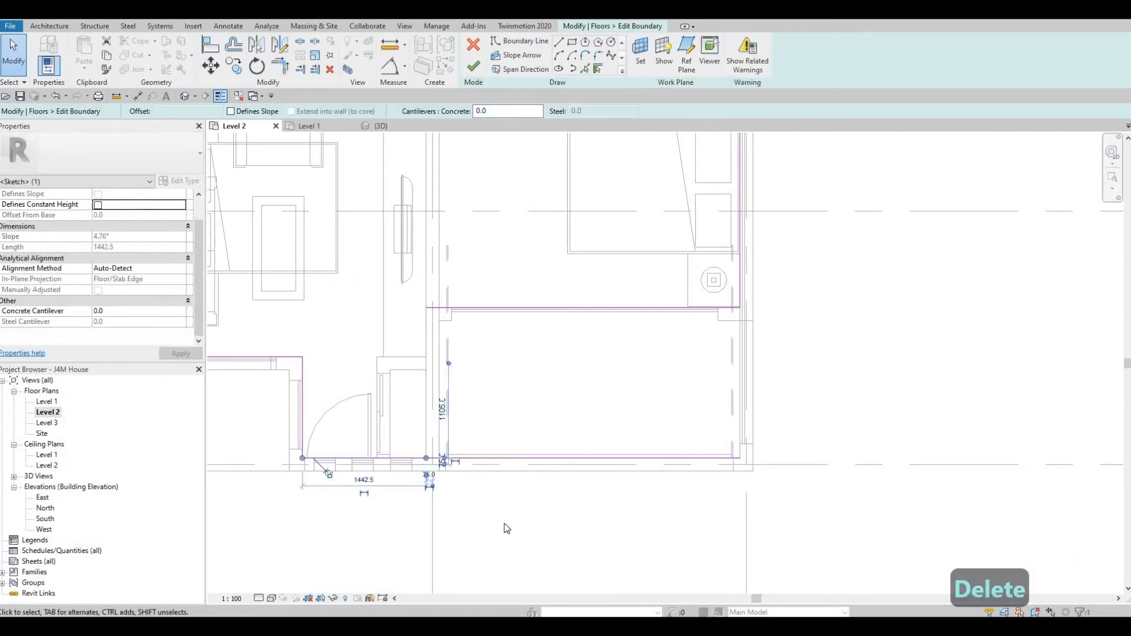
key("Delete")
scroll(609, 382, "down", 2)
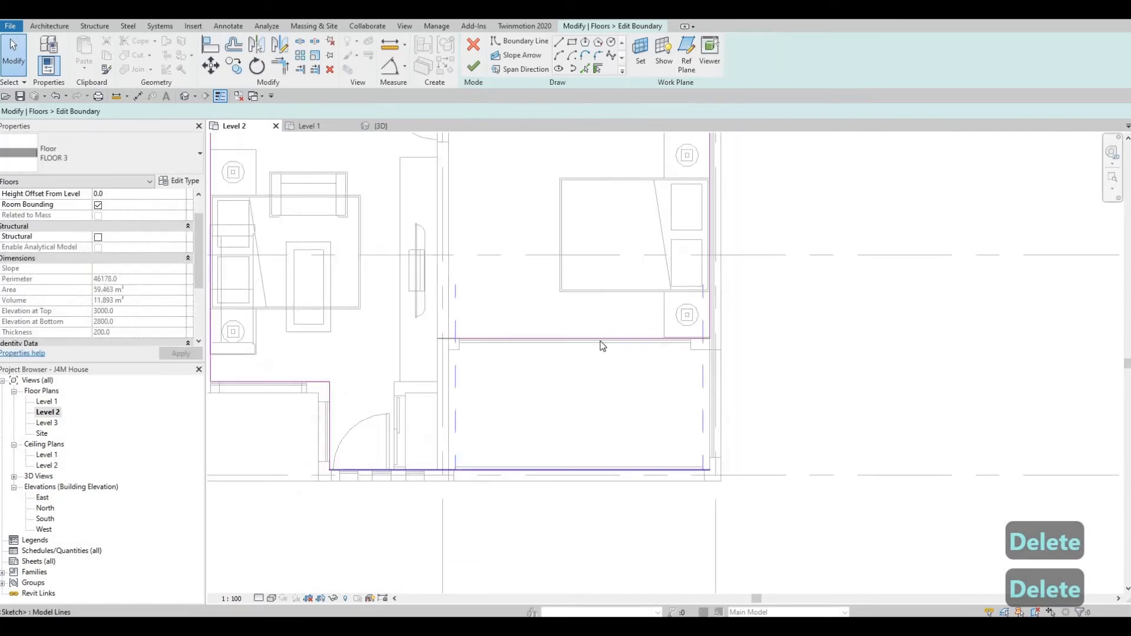
Delete the old floor boundary line along the right bedroom's front edge
key("Escape")
key("Escape")
left_click(598, 349)
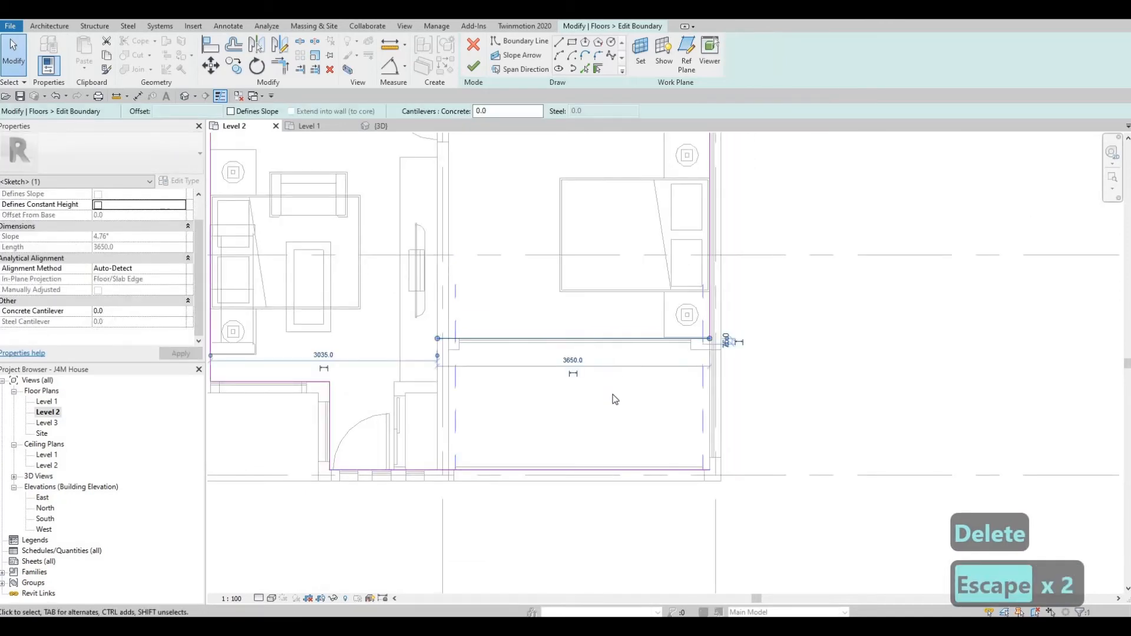
key("Delete")
Trim the right side boundary to the garage's front boundary line and finish the FLOOR 3 sketch
key("t")
key("r")
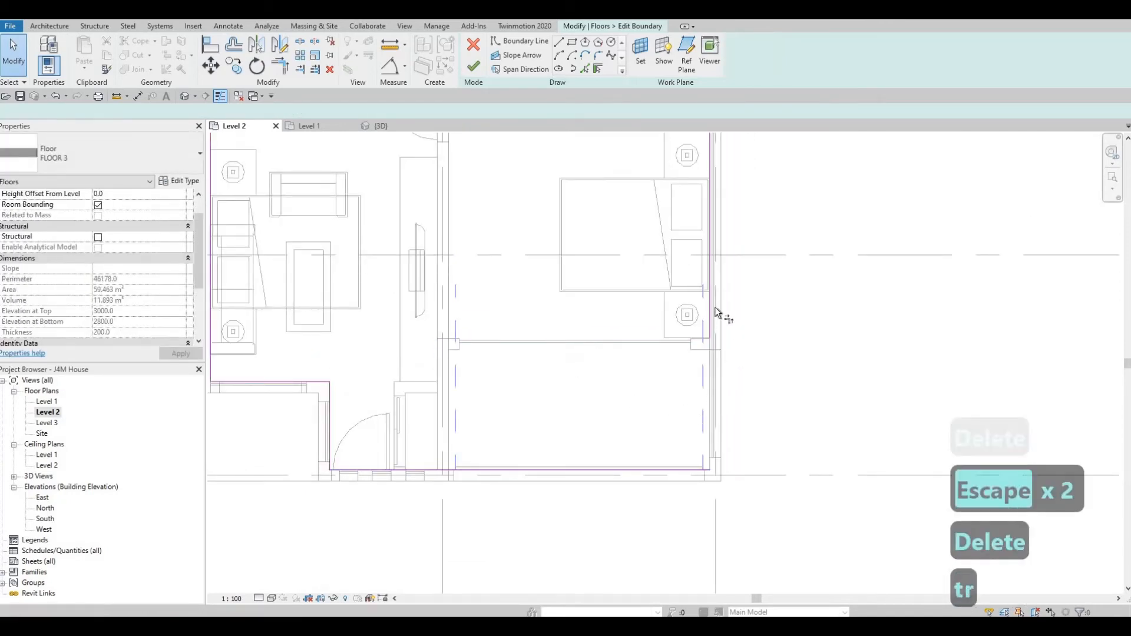
left_click(679, 472)
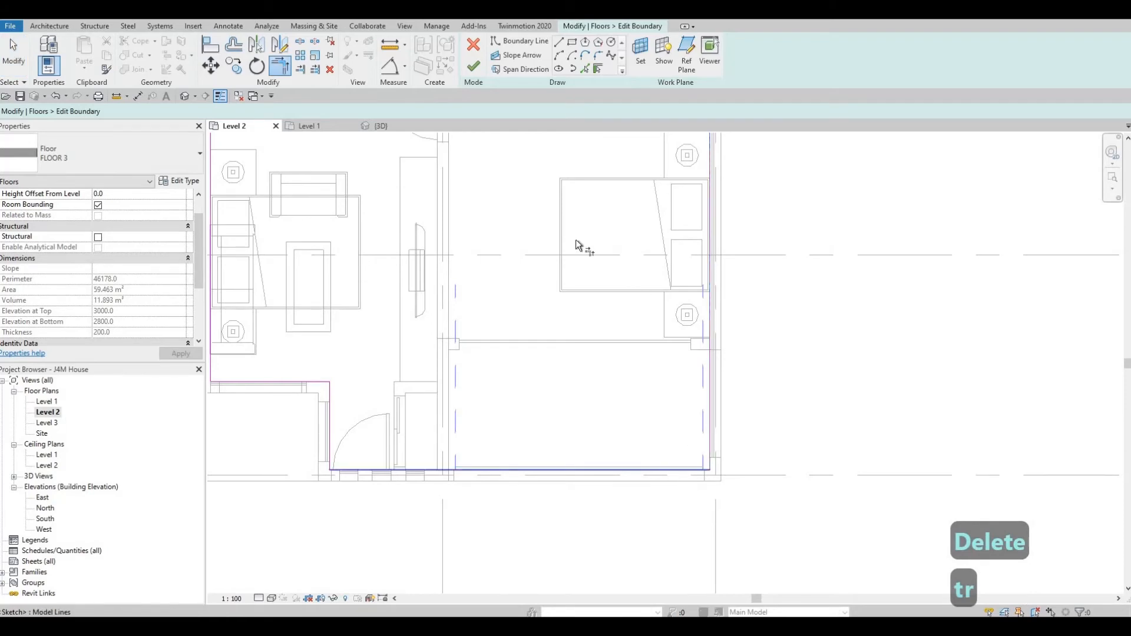
left_click(475, 66)
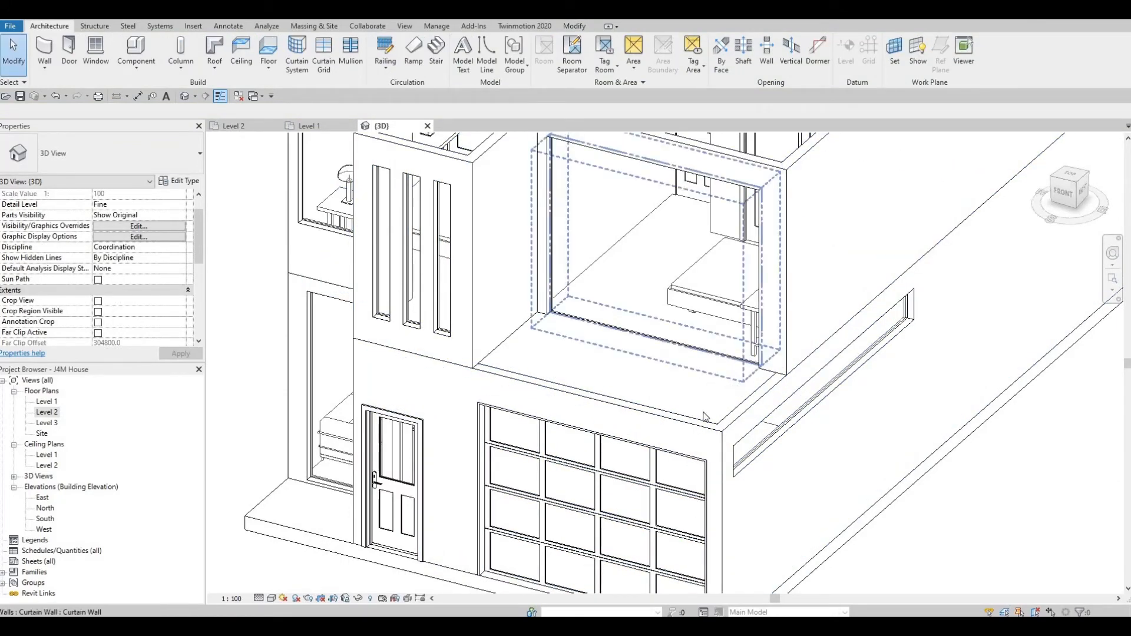
Examine the extended FLOOR 3 floor over the garage in 3D from several angles around the house
middle_click_drag(718, 402, 608, 376, "shift")
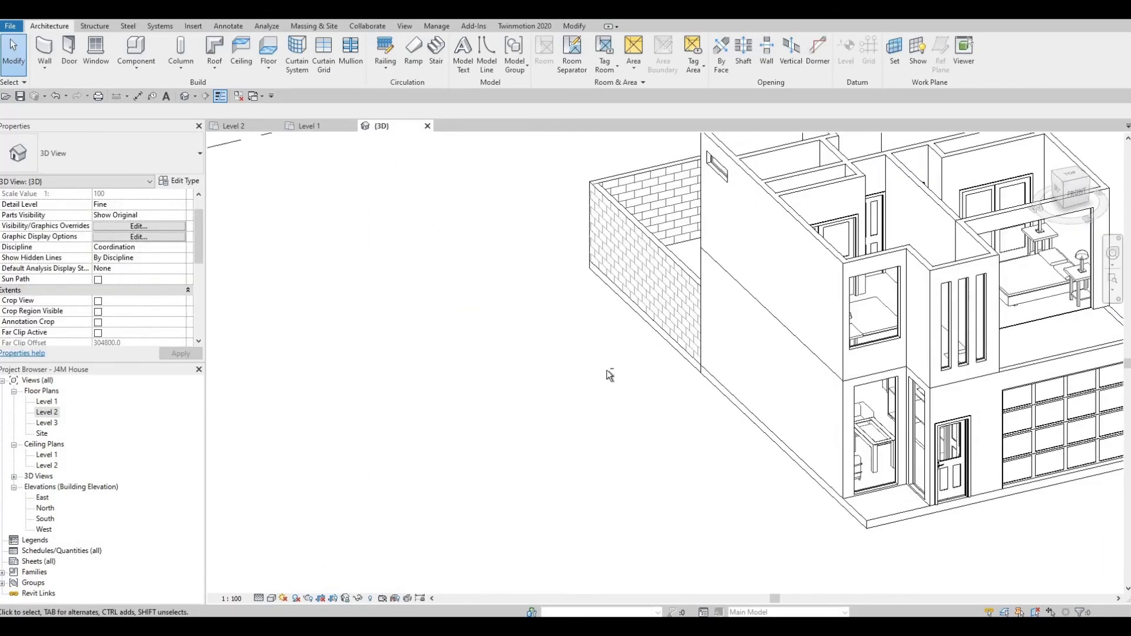
middle_click_drag(825, 333, 377, 348)
middle_click_drag(719, 385, 801, 420)
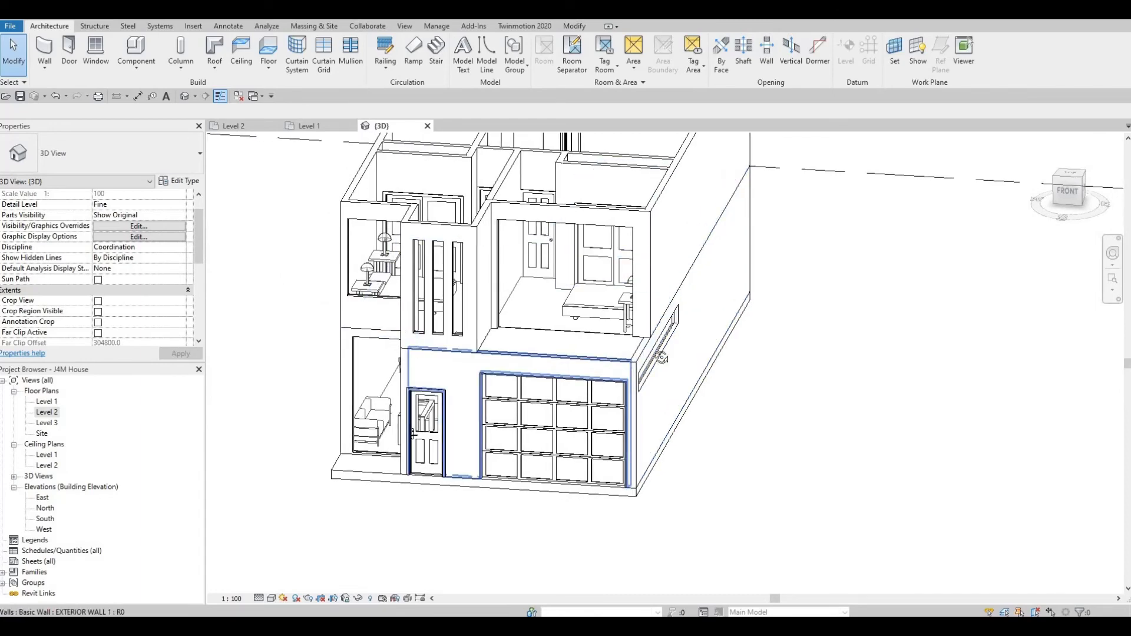
middle_click_drag(661, 357, 988, 341, "shift")
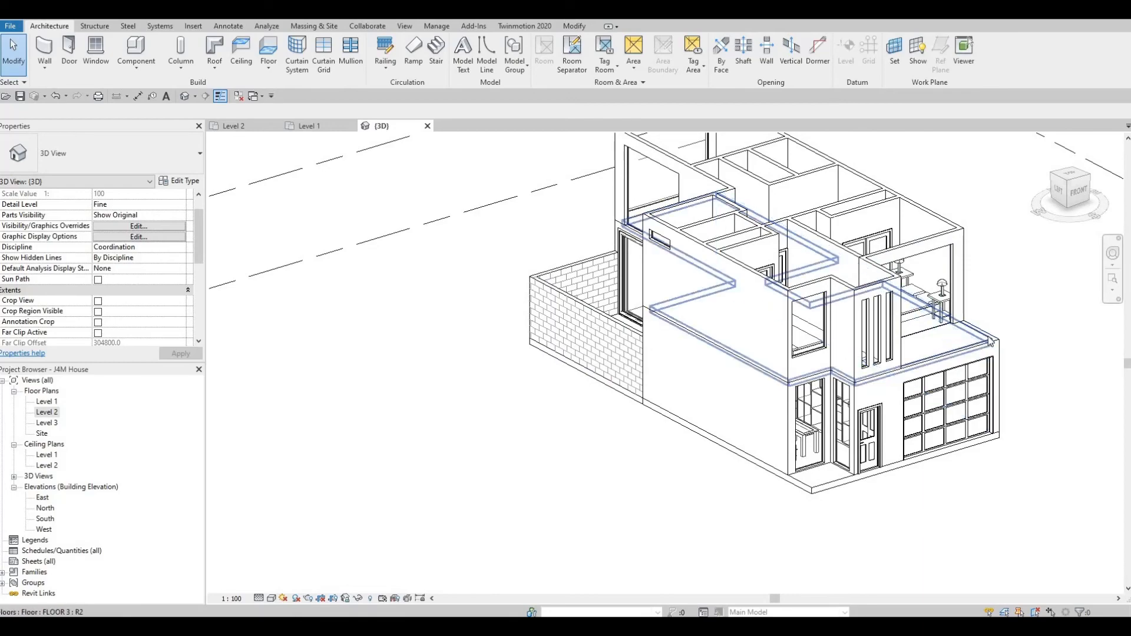
scroll(989, 342, "up", 5)
scroll(904, 375, "down", 5)
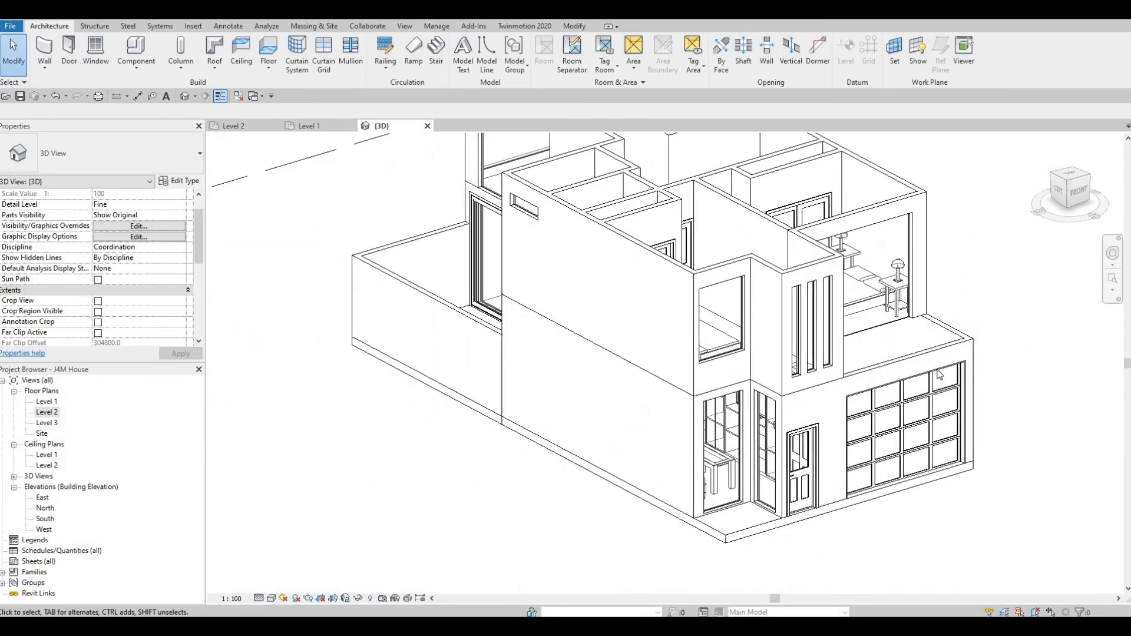
middle_click_drag(843, 382, 918, 394, "shift")
scroll(854, 433, "down", 1)
middle_click_drag(991, 353, 898, 380, "shift")
scroll(970, 353, "up", 1)
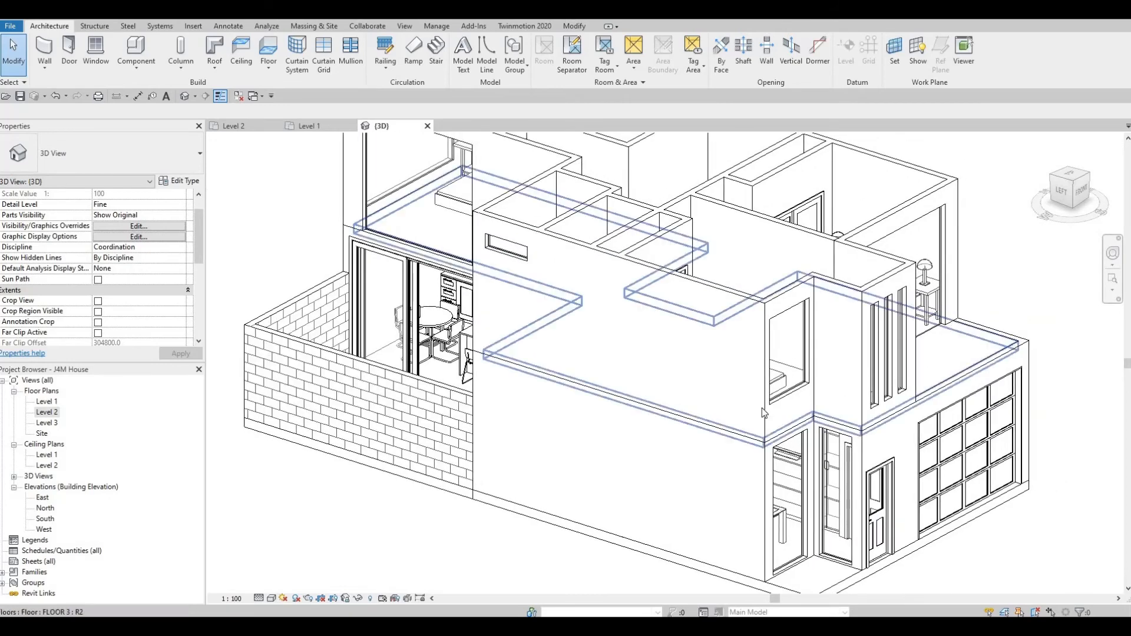
middle_click_drag(801, 417, 848, 414, "shift")
middle_click_drag(579, 448, 262, 596, "shift")
Change the 3D view's visual style to Realistic
left_click(260, 598)
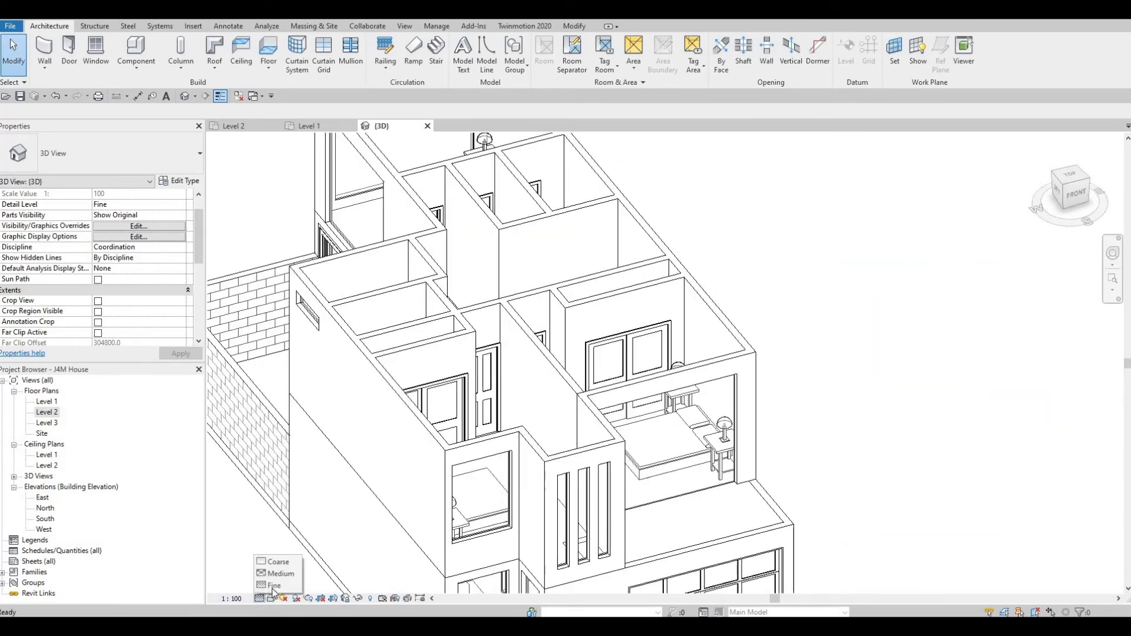
left_click(271, 598)
left_click(291, 573)
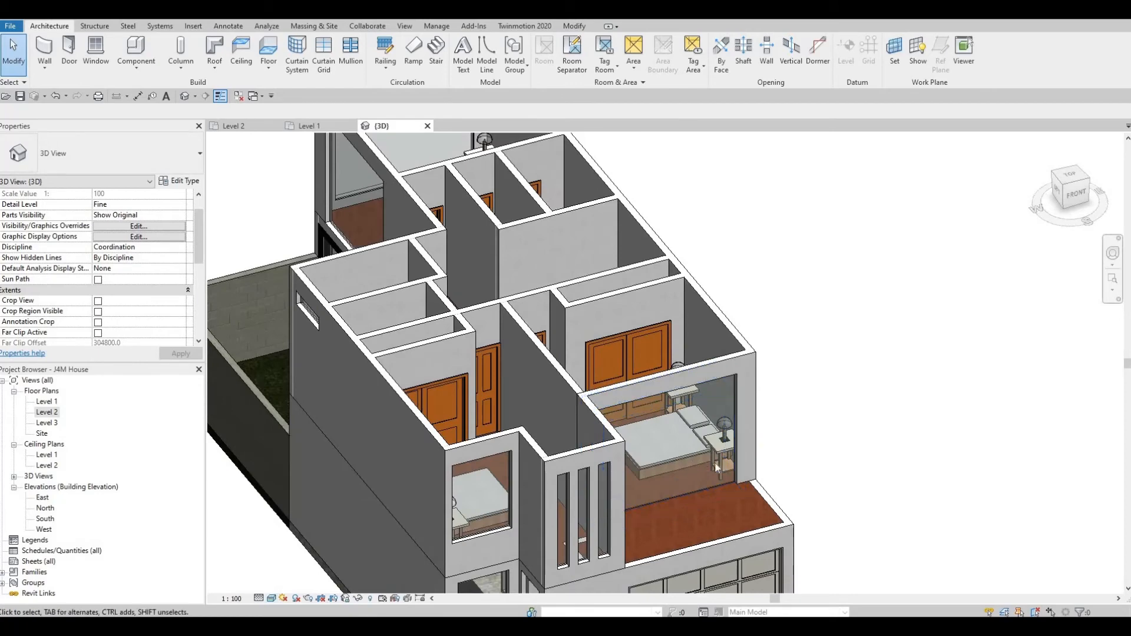
Select the FLOOR 3 floor in the 3D view and open the Level 2 floor plan
middle_click_drag(717, 512, 696, 463)
left_click(585, 231)
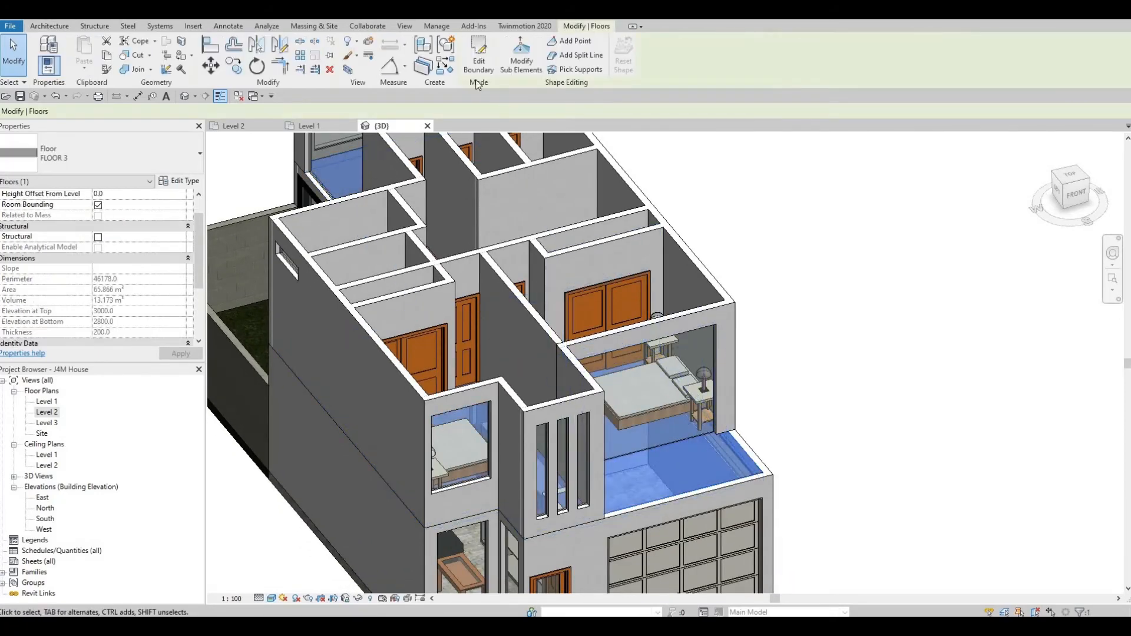
double_click(122, 411)
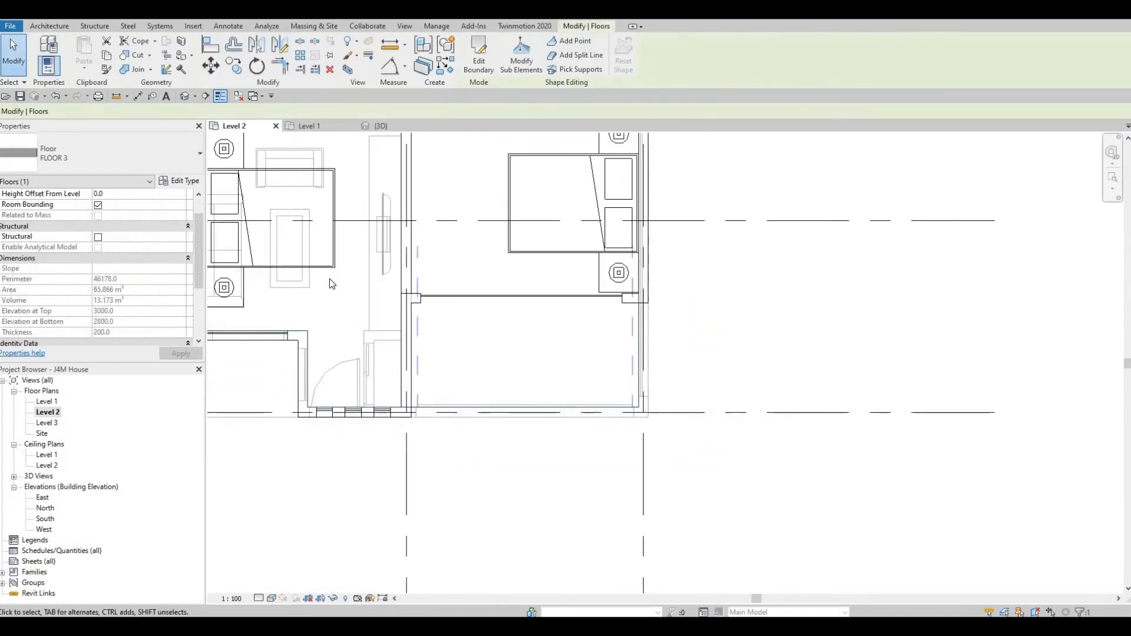
left_click(181, 41)
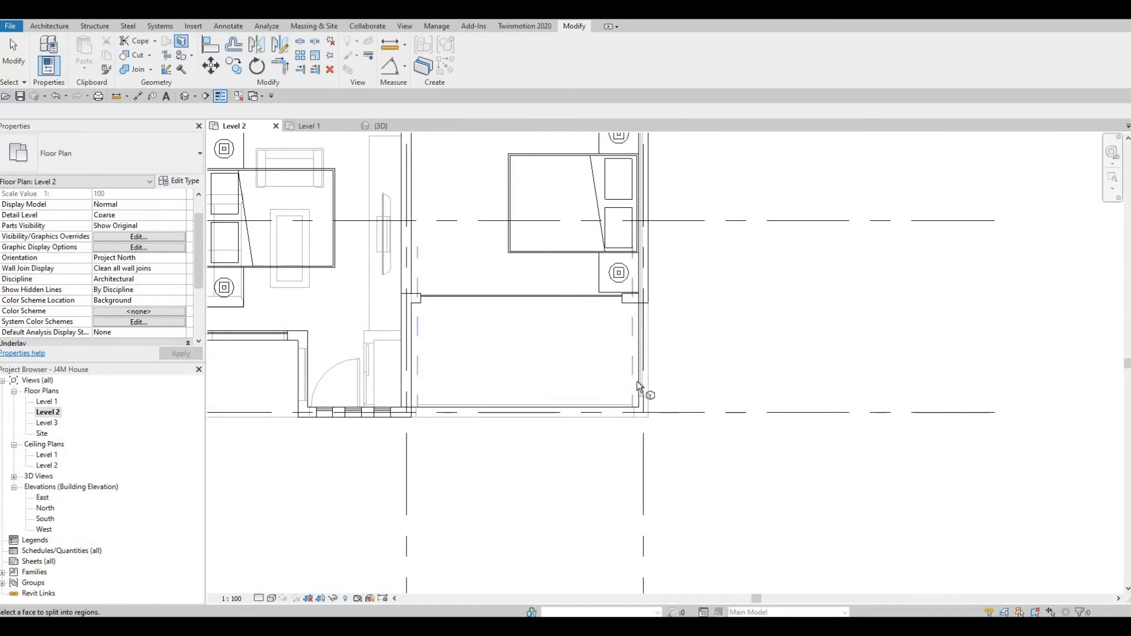
scroll(528, 443, "down", 3)
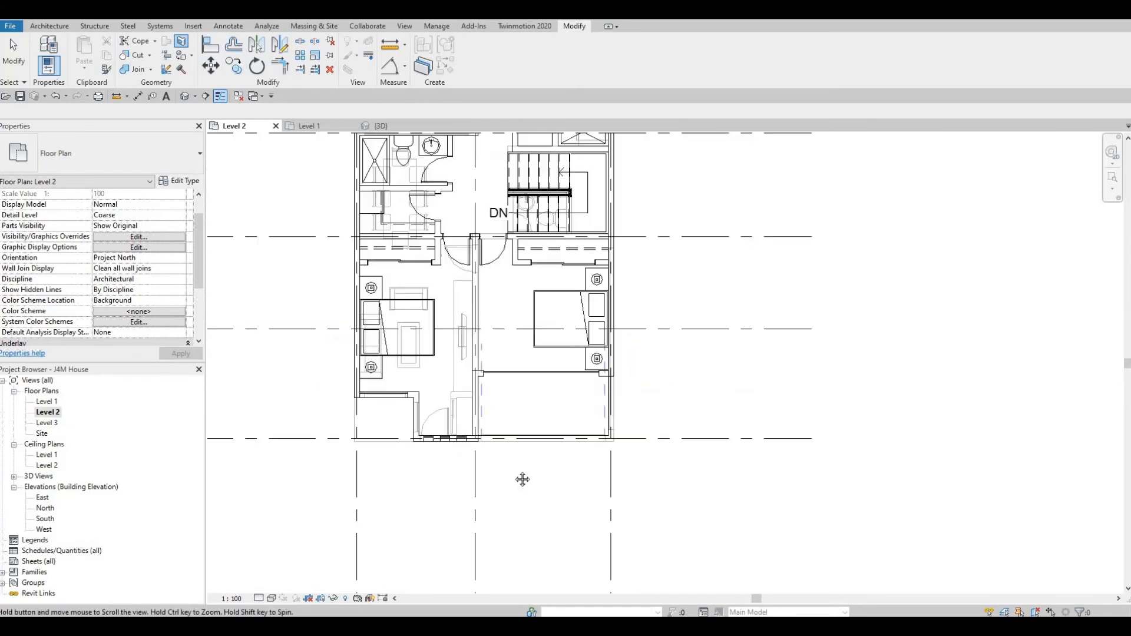
middle_click_drag(523, 479, 549, 538)
scroll(549, 538, "down", 1)
key("Escape")
Select the FLOOR 3 floor at the rear bedroom's corner and start editing its boundary
middle_click_drag(508, 366, 510, 489)
scroll(516, 259, "up", 2)
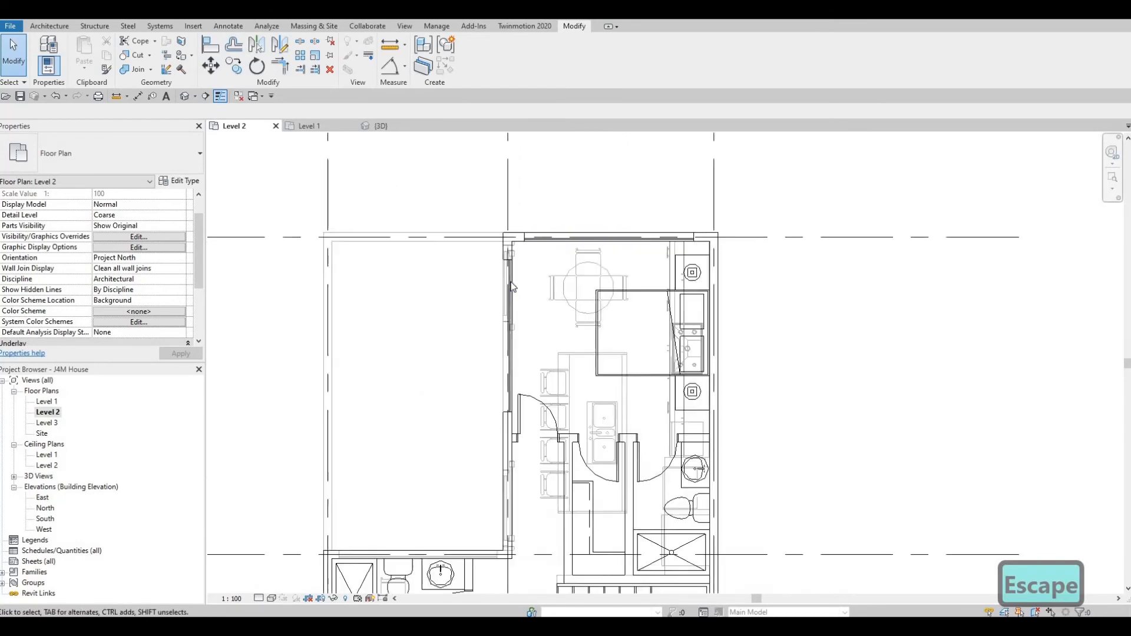
scroll(514, 225, "up", 2)
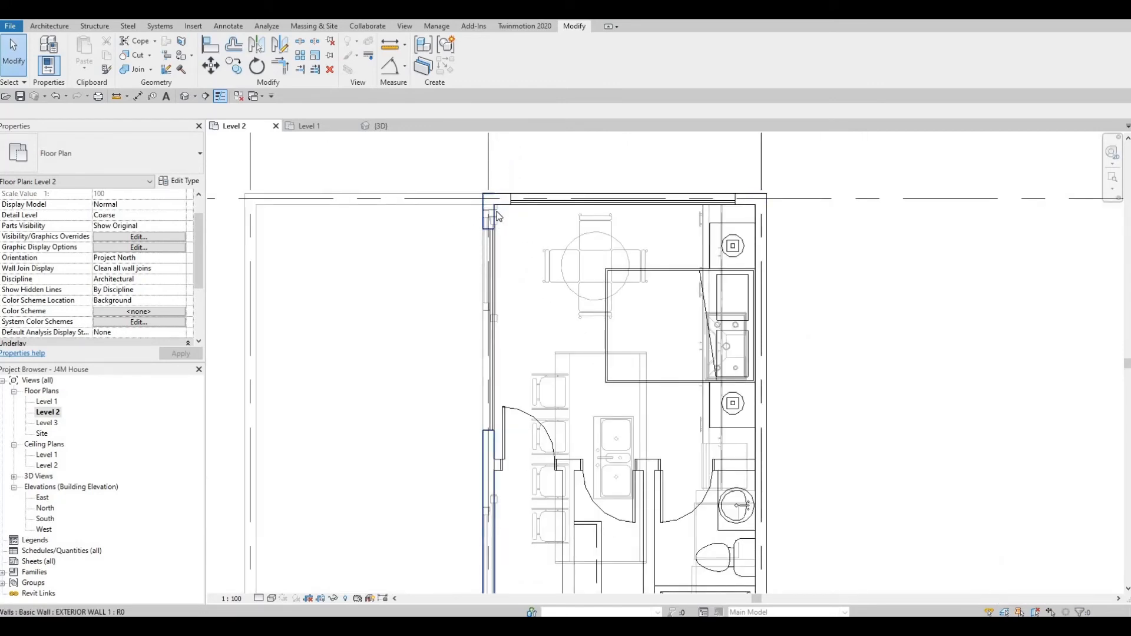
key("Tab")
key("Tab")
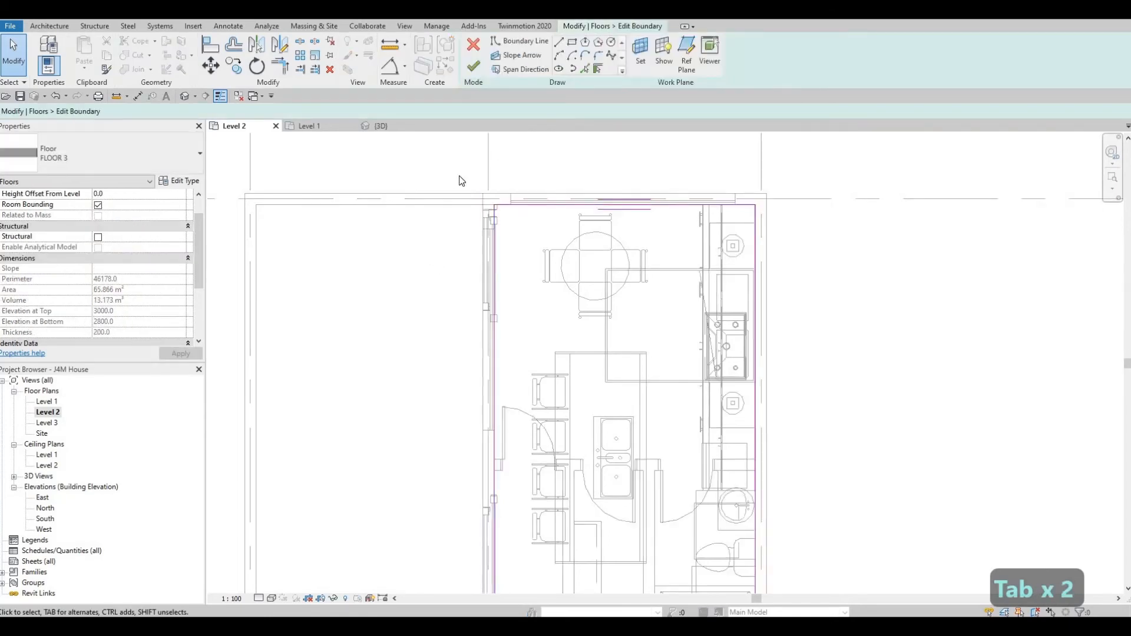
Move the rear bedroom's left boundary line outward over the patio and set its distance from the gridline to 1000
middle_click_drag(493, 317, 484, 231)
scroll(483, 232, "down", 1)
middle_click_drag(562, 183, 580, 215)
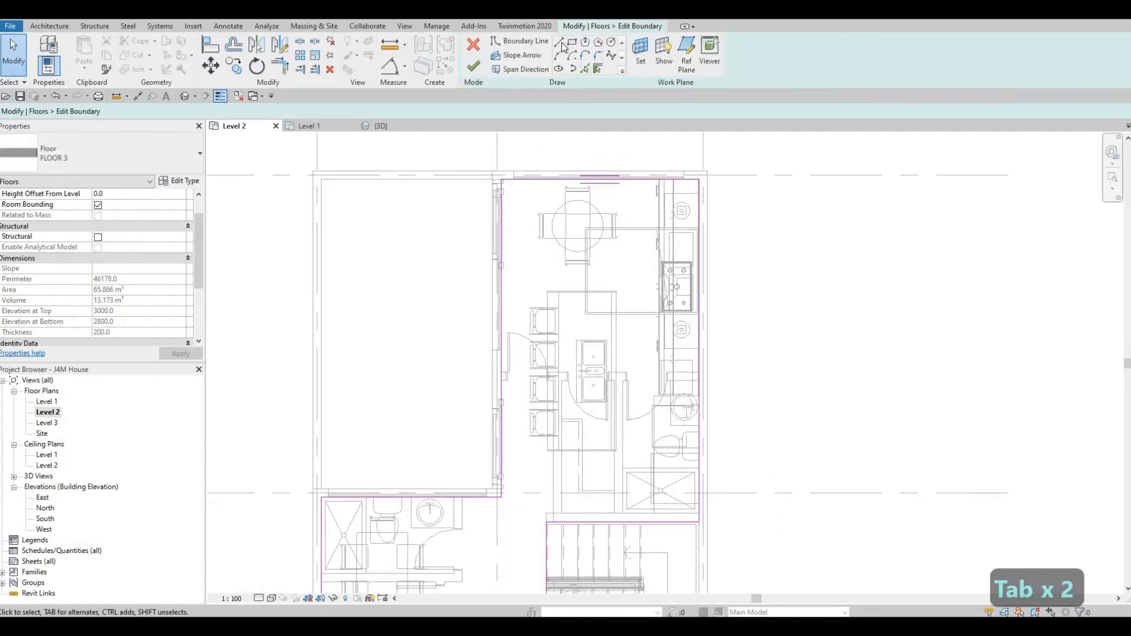
left_click(500, 201)
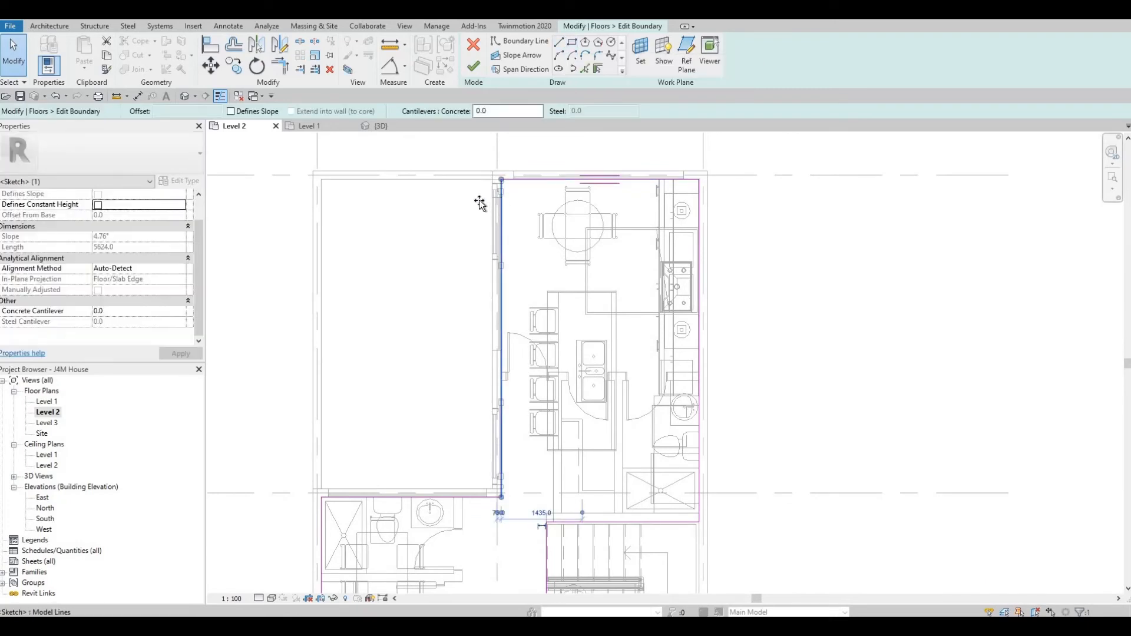
left_click_drag(465, 204, 466, 204)
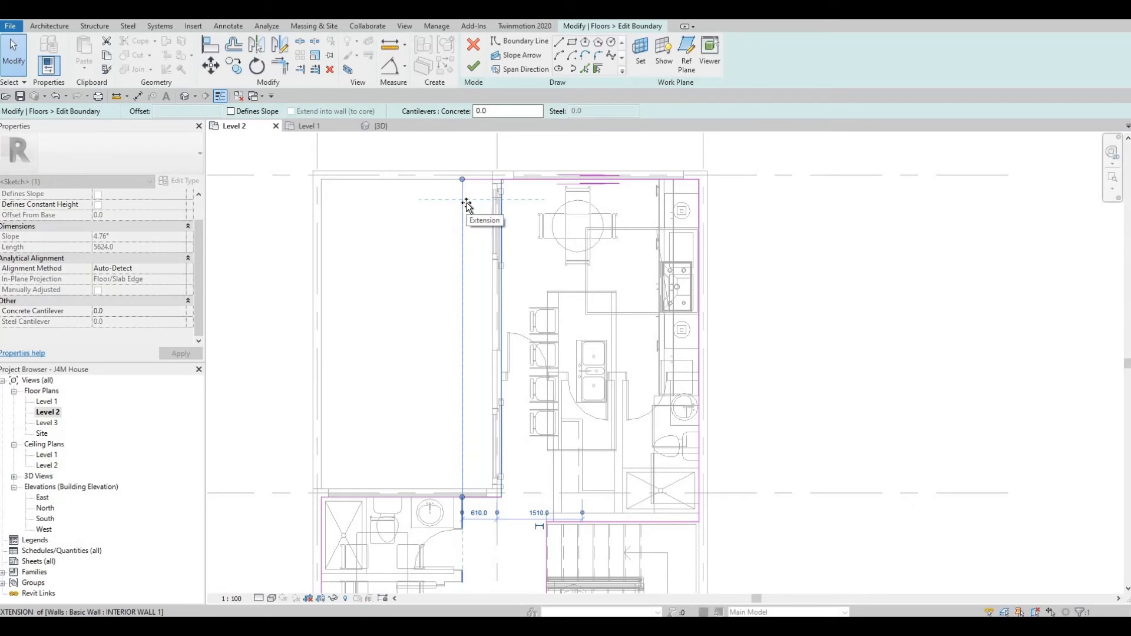
left_click_drag(481, 444, 482, 448)
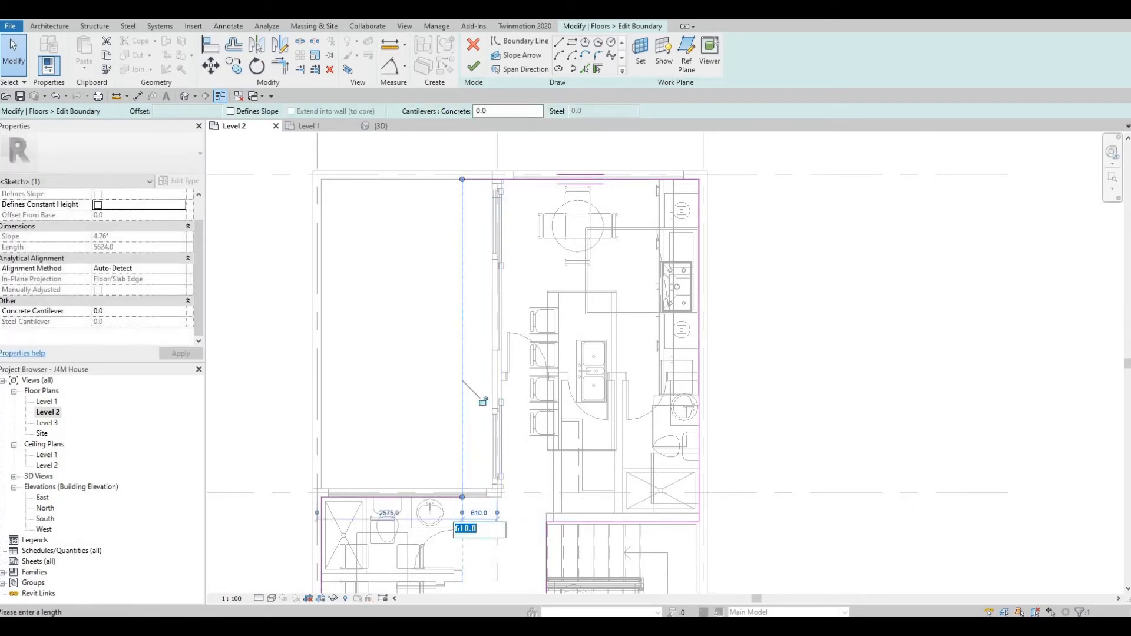
type("0")
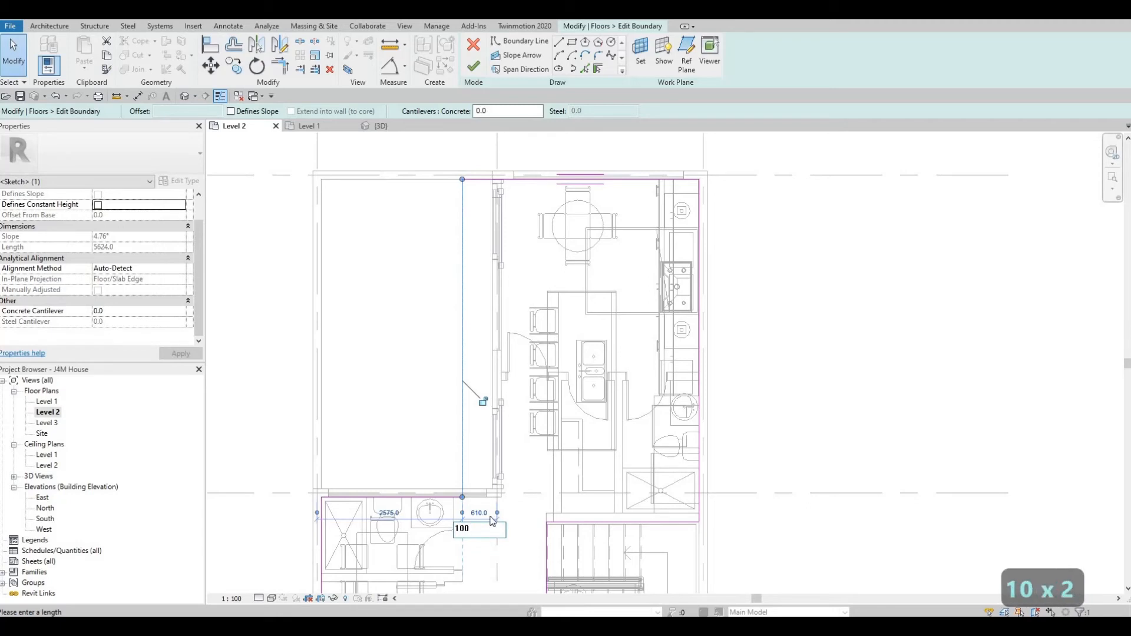
type("0")
key("Return")
key("Escape")
key("Escape")
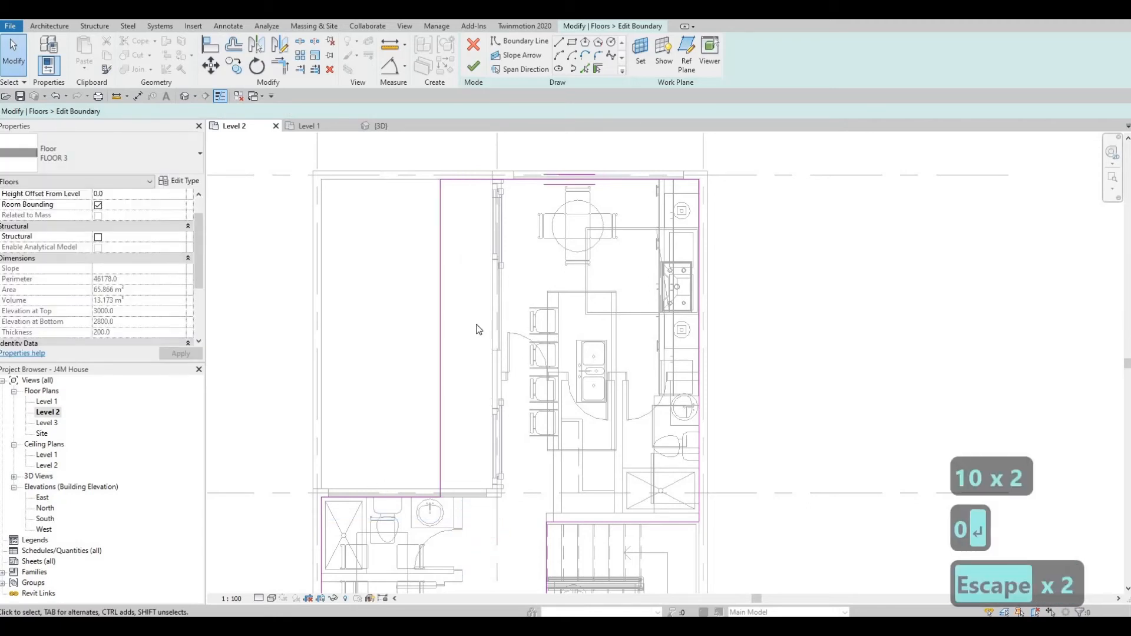
Draw a boundary line about 925 mm long from the wall's outer face to the moved line, level with the bedroom's front partition
left_click(559, 44)
scroll(497, 376, "up", 2)
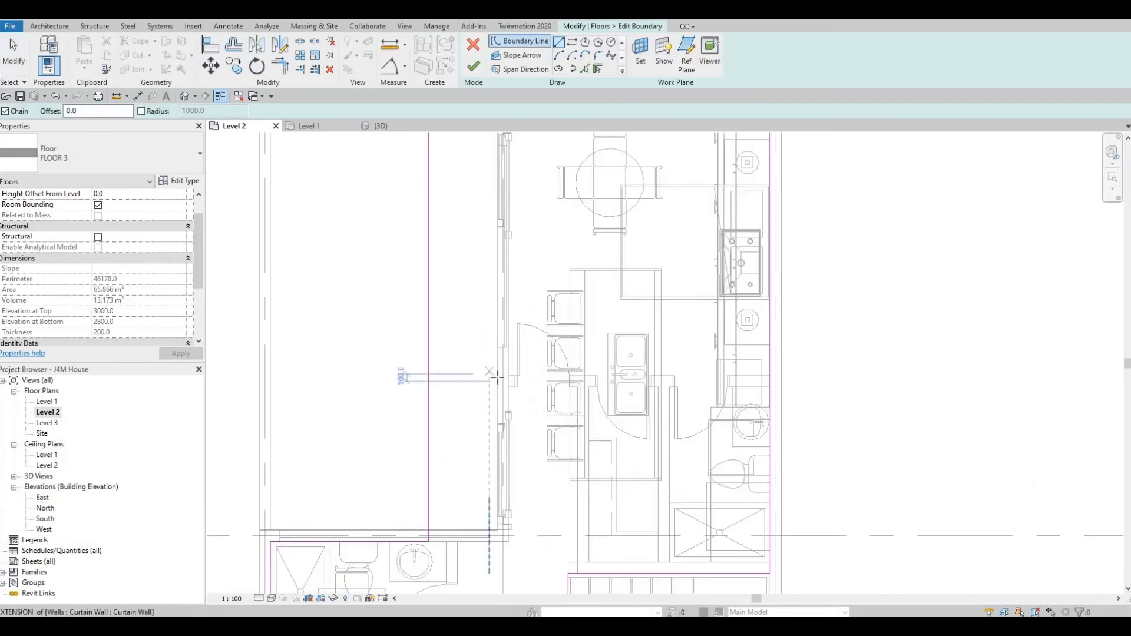
left_click(428, 376)
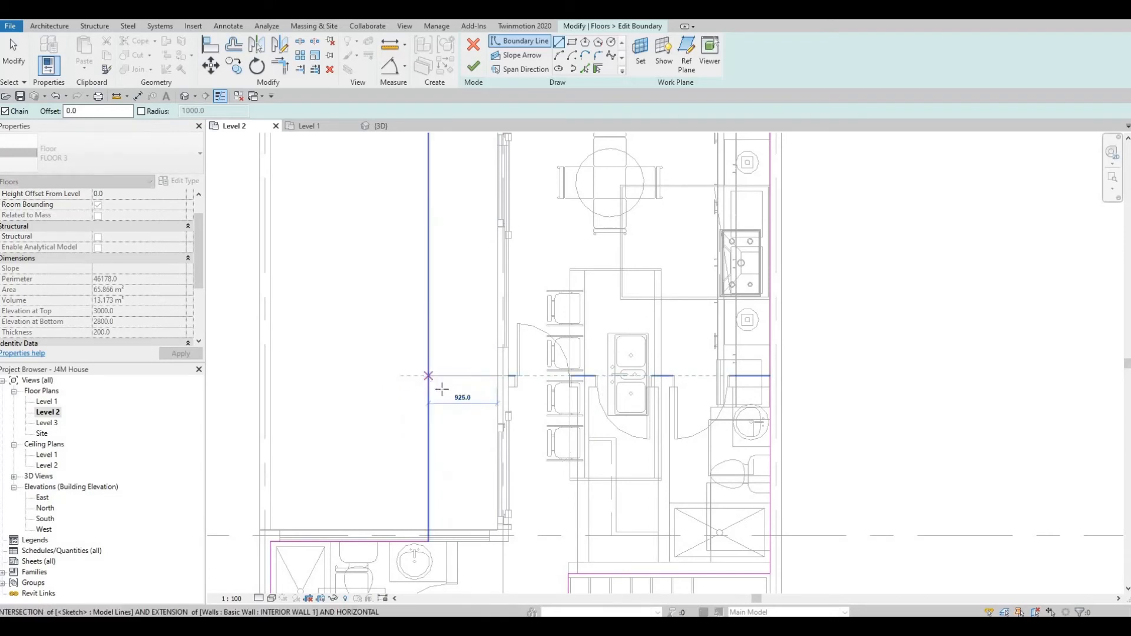
key("Escape")
key("Escape")
key("Escape")
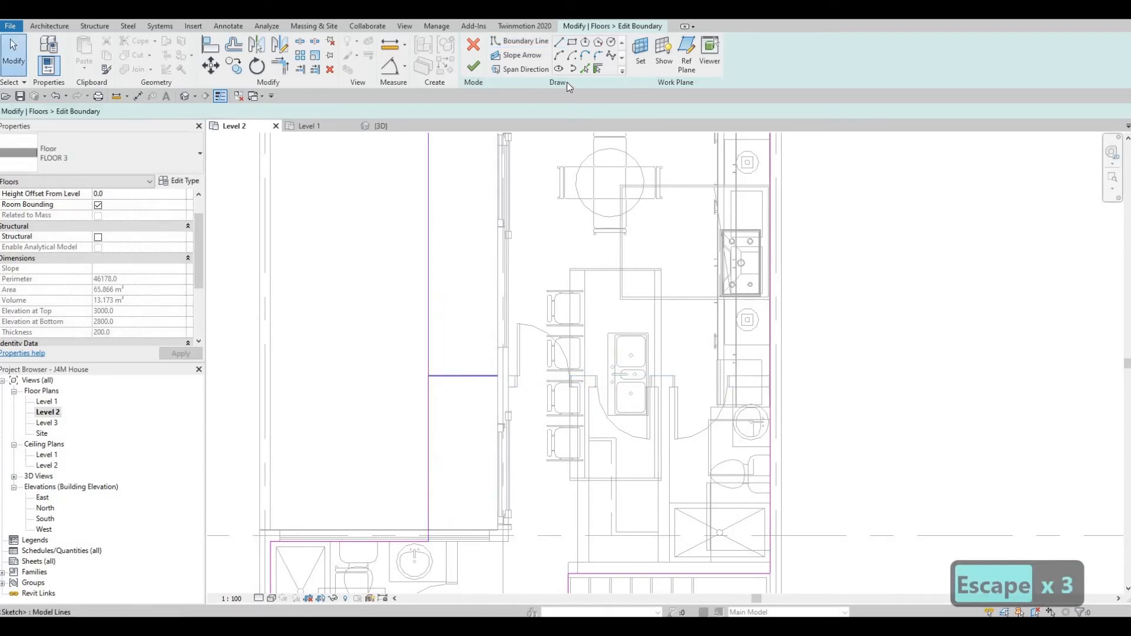
Pick a boundary line along the patio-side outer face of the rear bedroom's left exterior wall
left_click(583, 66)
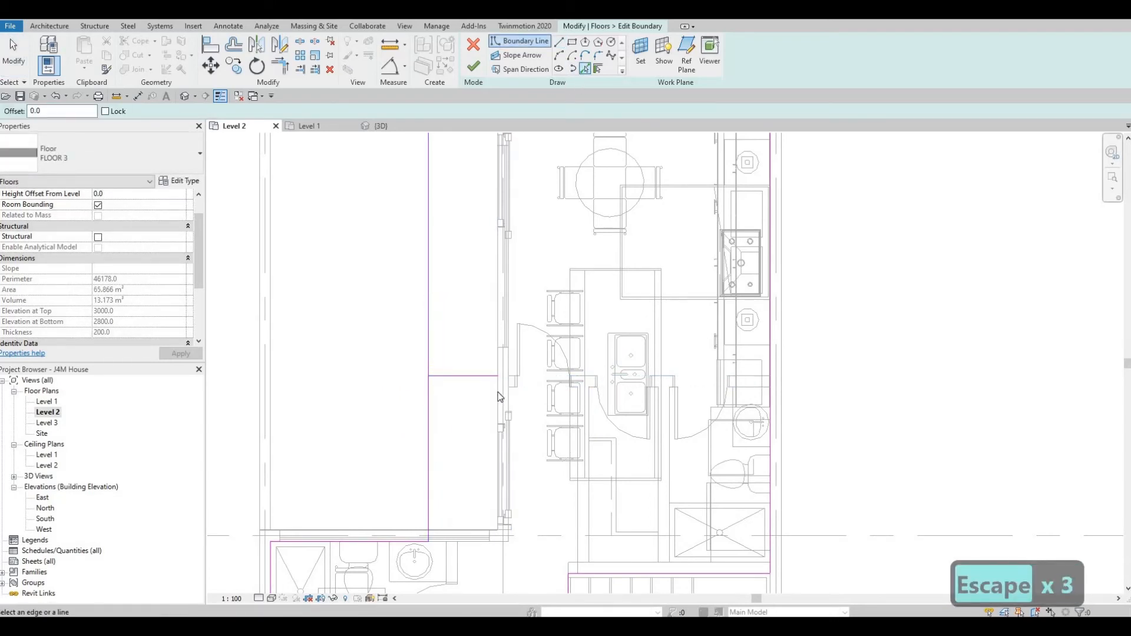
key("Escape")
key("Escape")
key("Escape")
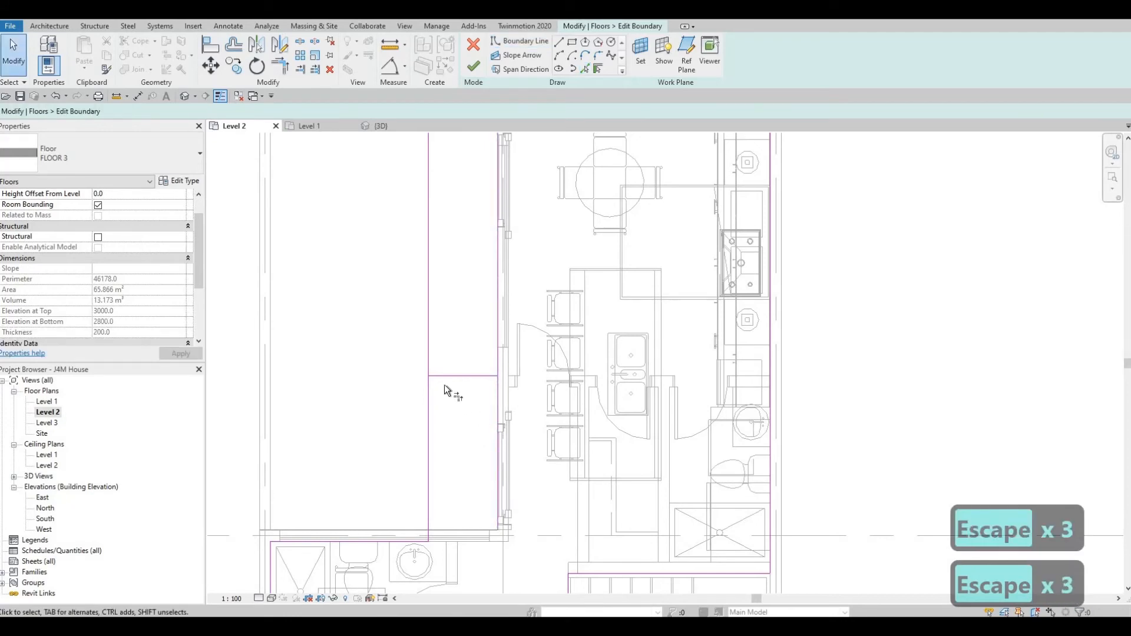
Trim the moved line, the short cross line, the wall-face line and the bathroom's rear boundary line into one continuous outline
key("t")
key("r")
left_click(428, 348)
left_click(486, 376)
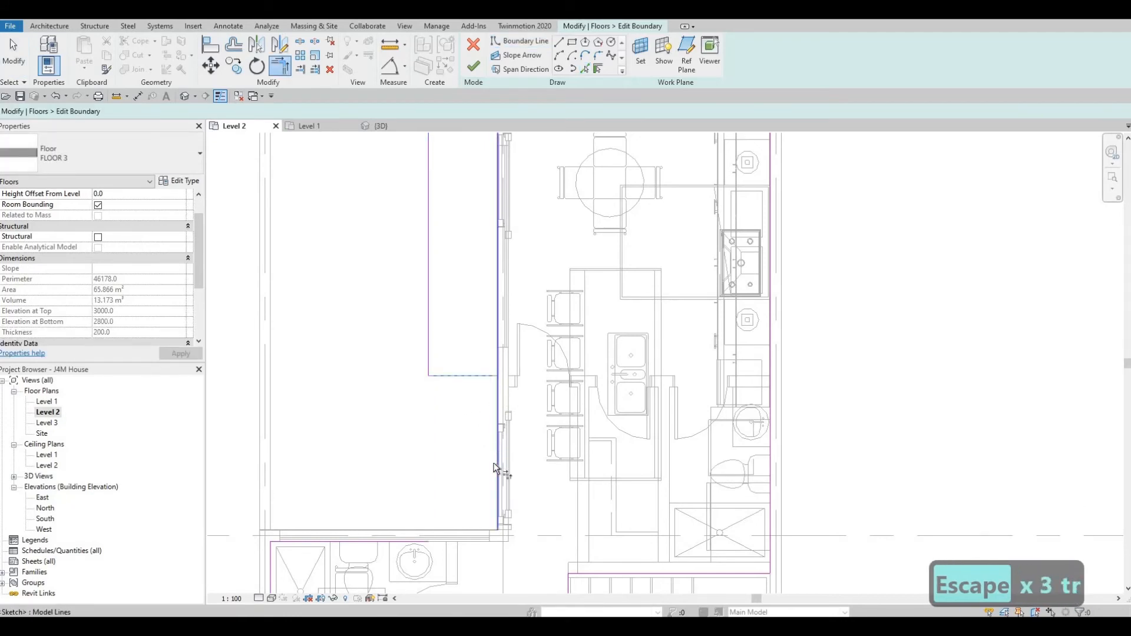
left_click(440, 531)
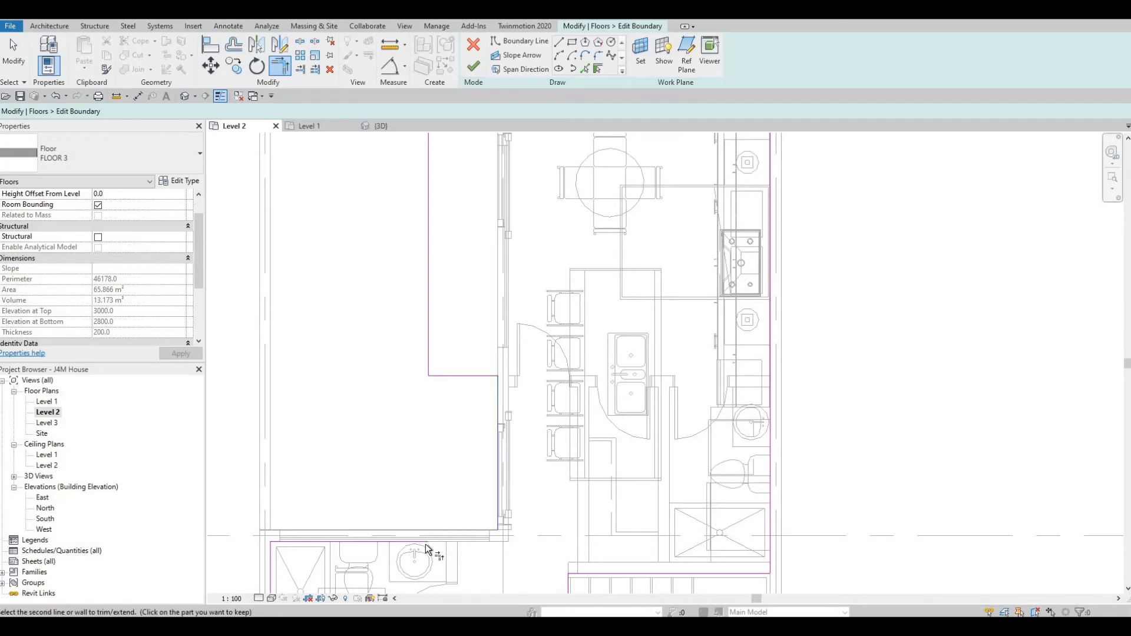
key("Escape")
key("Escape")
key("Escape")
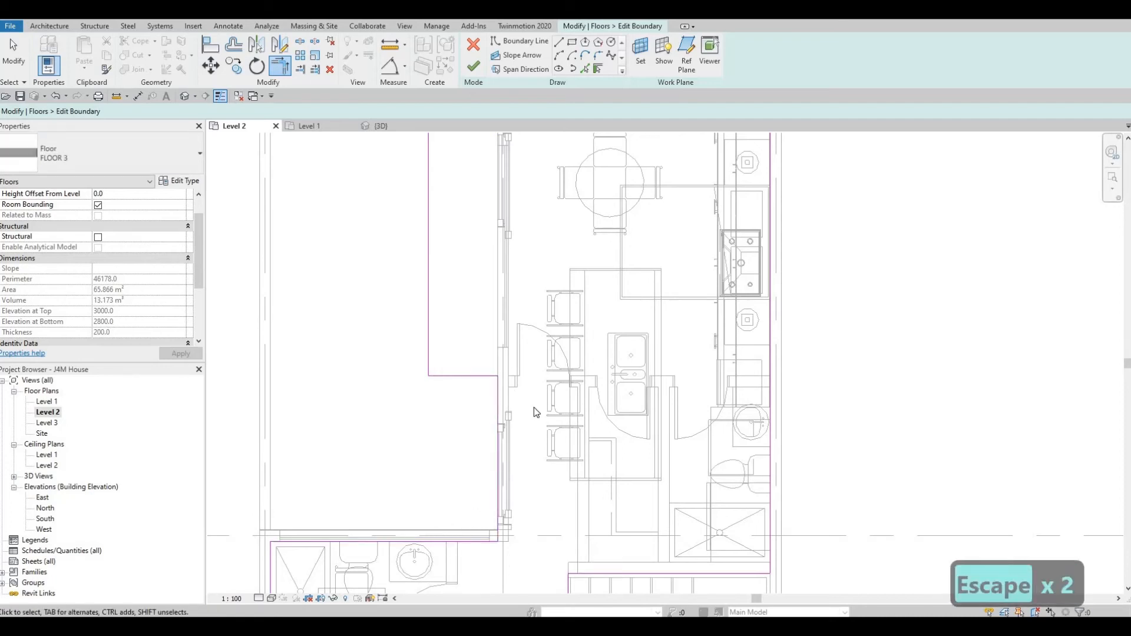
Align the boundary line along the rear bedroom's patio-side wall with the wall's interior face and finish the floor boundary edit
middle_click_drag(534, 408, 530, 436)
scroll(481, 429, "up", 2)
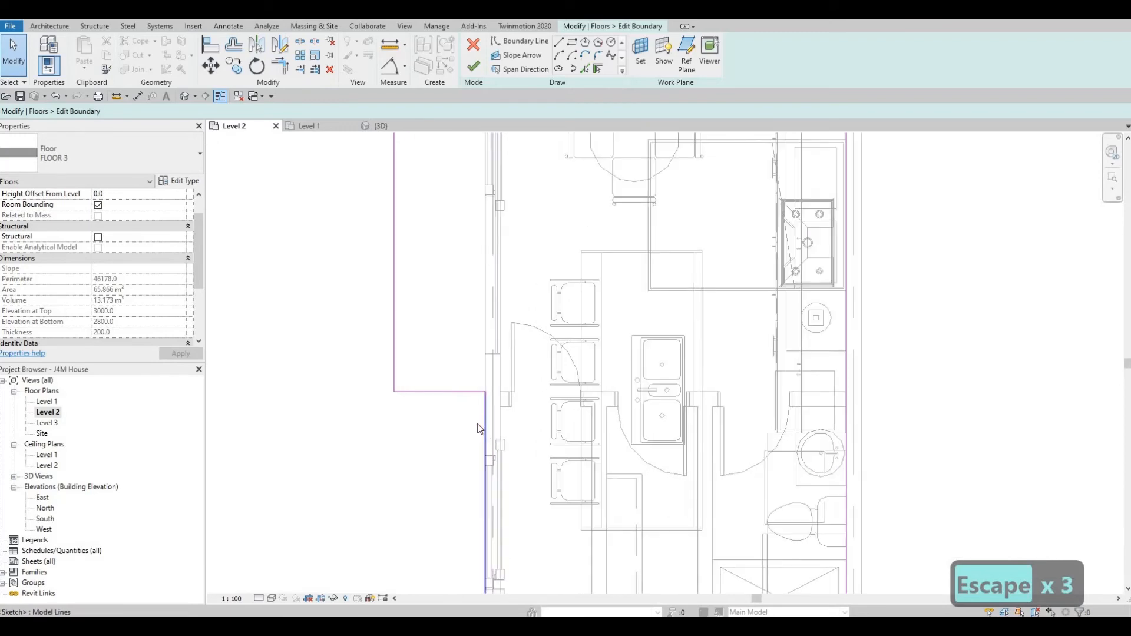
middle_click_drag(478, 430, 480, 367)
key("Escape")
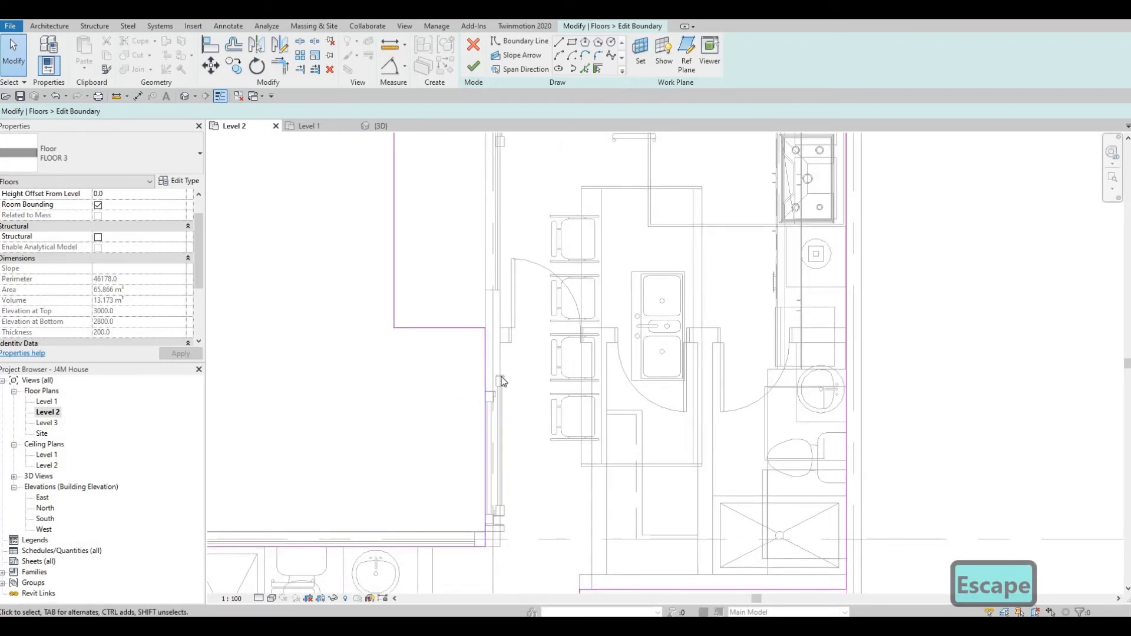
middle_click_drag(498, 368, 497, 354)
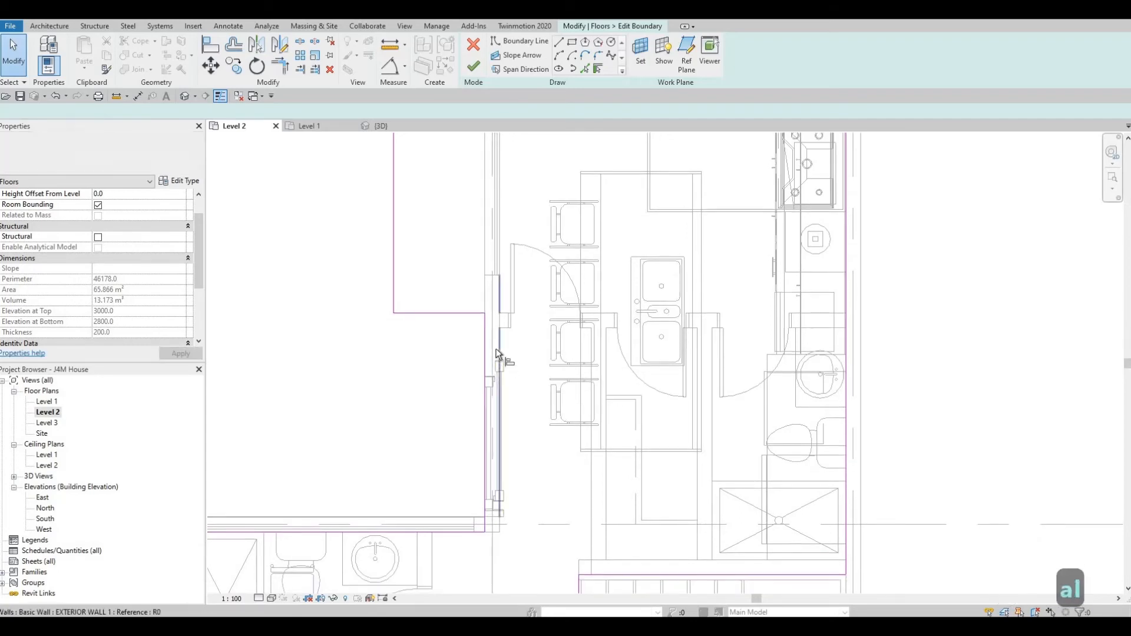
key("l")
left_click(500, 357)
left_click(484, 356)
key("Escape")
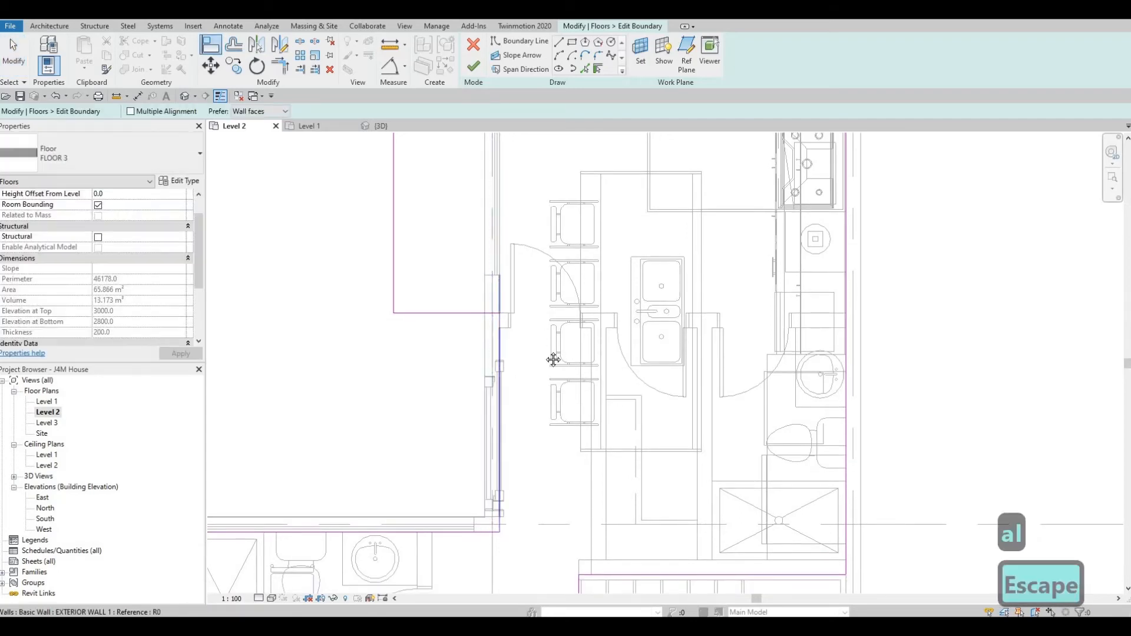
key("Escape")
scroll(531, 386, "down", 2)
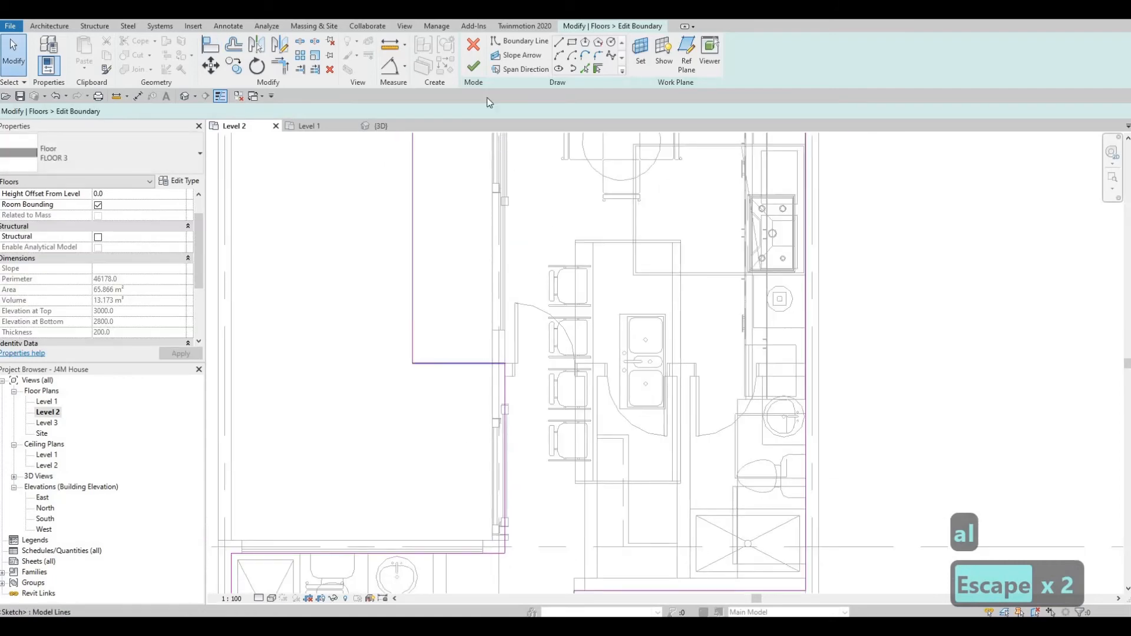
scroll(482, 404, "down", 2)
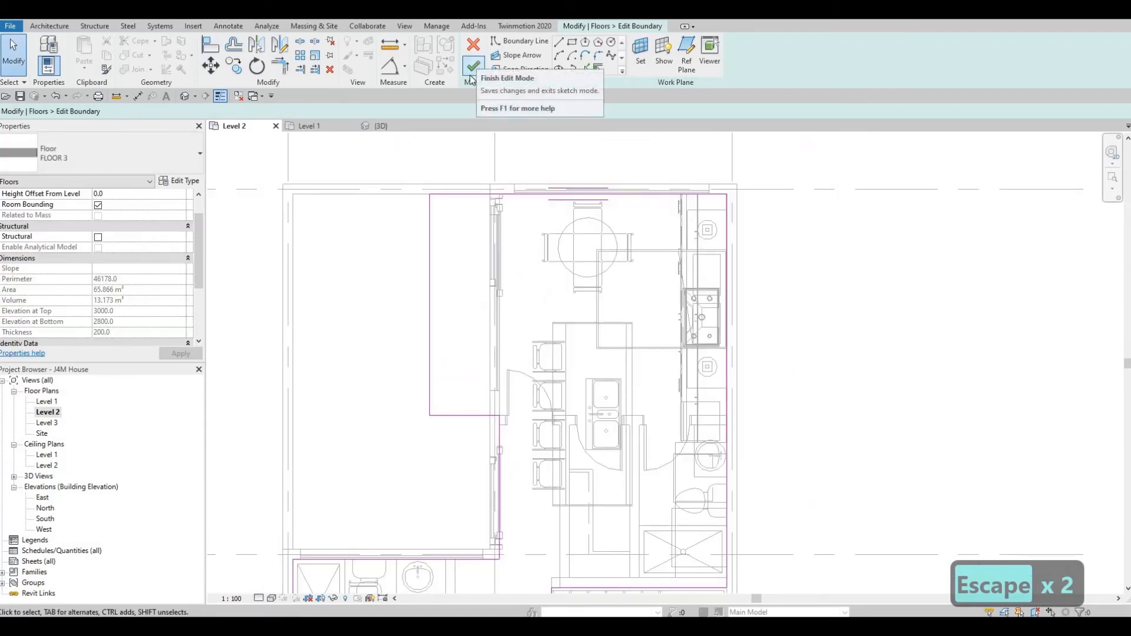
left_click(475, 65)
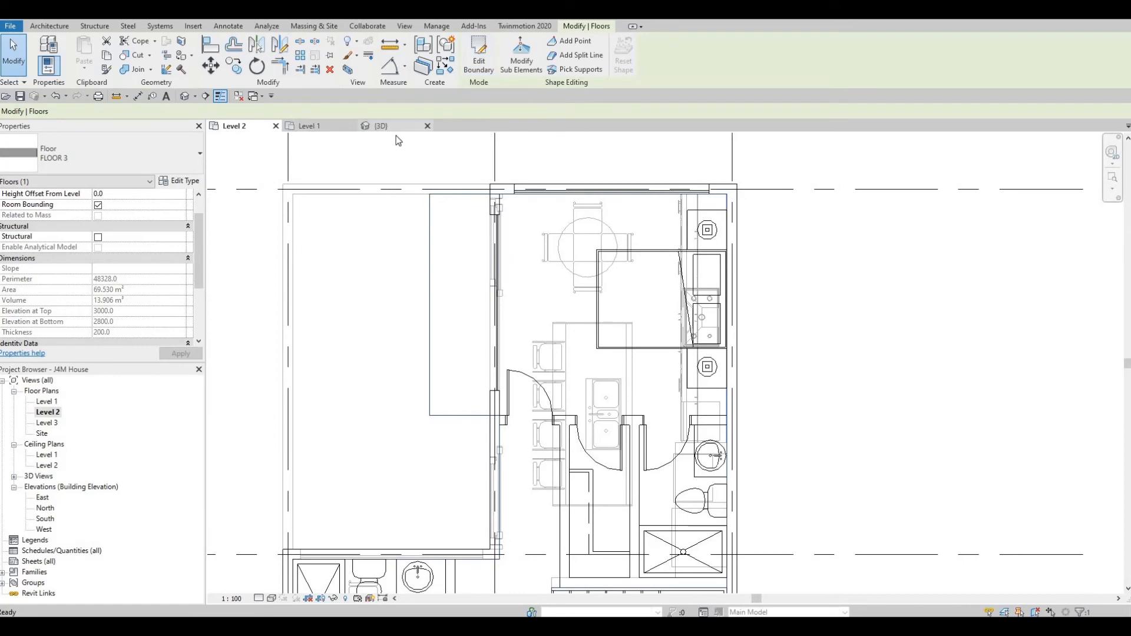
Examine the rear balcony projection in the 3D view from above and from the patio side
left_click(393, 128)
key("Escape")
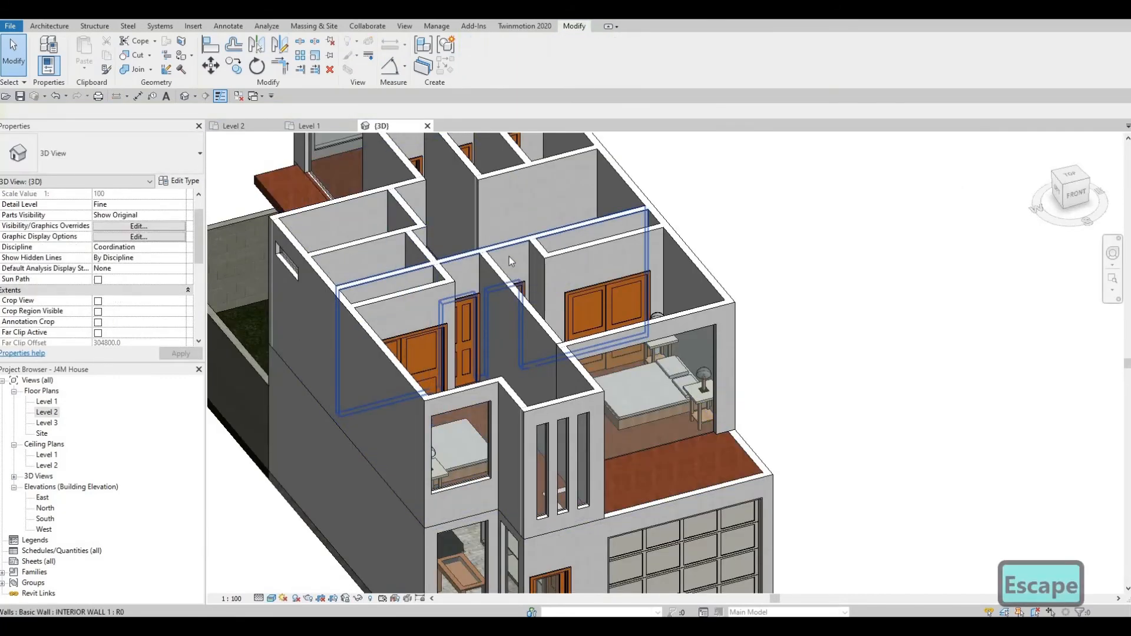
scroll(509, 256, "up", 4)
middle_click_drag(508, 256, 570, 273, "shift")
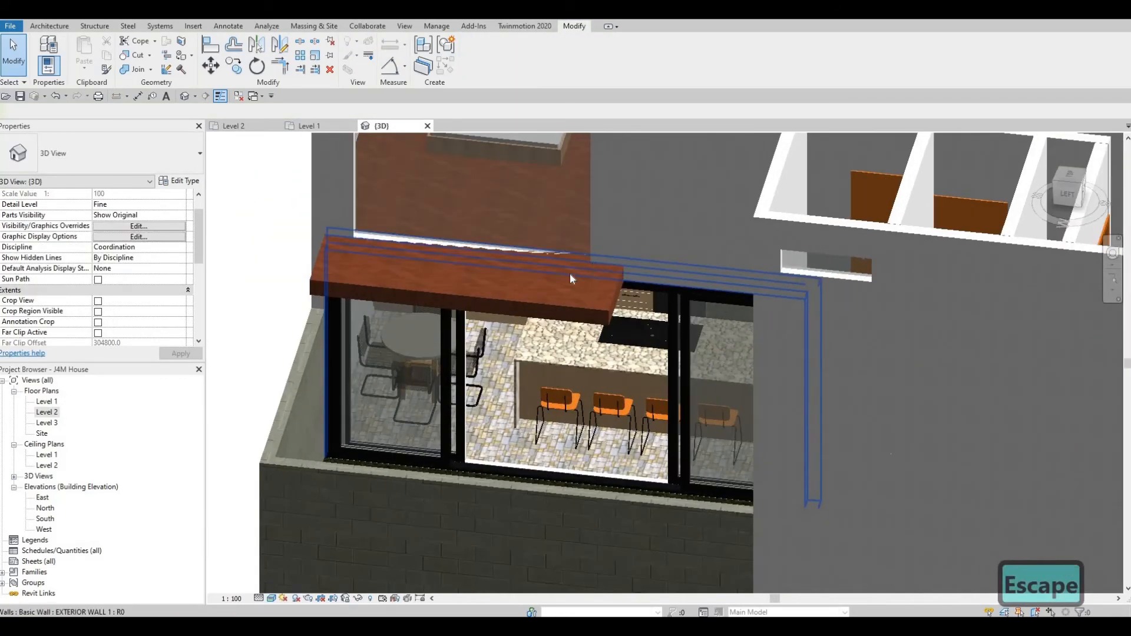
mouse_move(620, 247)
middle_mouse_down("shift")
mouse_move(598, 270)
mouse_move(625, 257)
middle_mouse_up("shift")
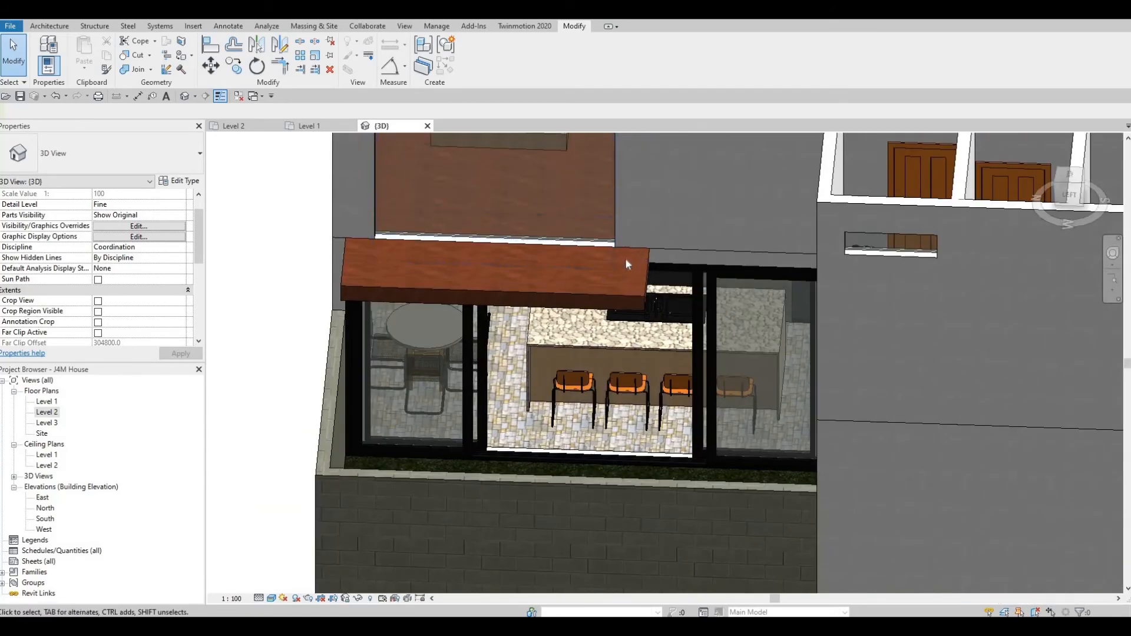
middle_click_drag(493, 209, 475, 262, "shift")
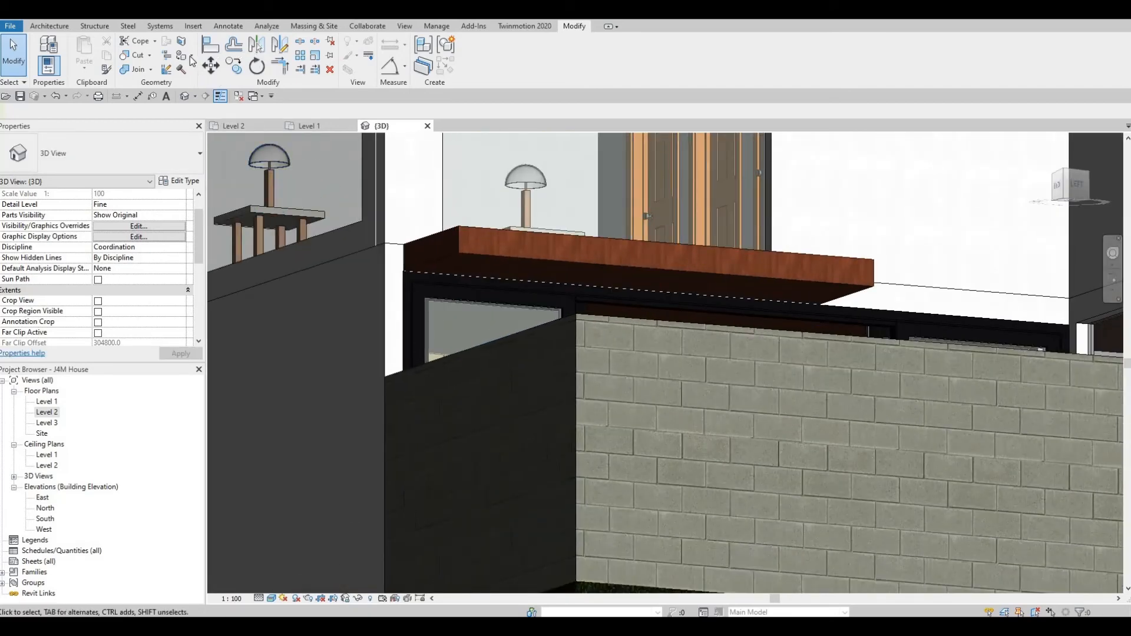
Paint the exposed edge faces of the rear balcony slab with the Laminate, Linen, Matte material
key("p")
key("t")
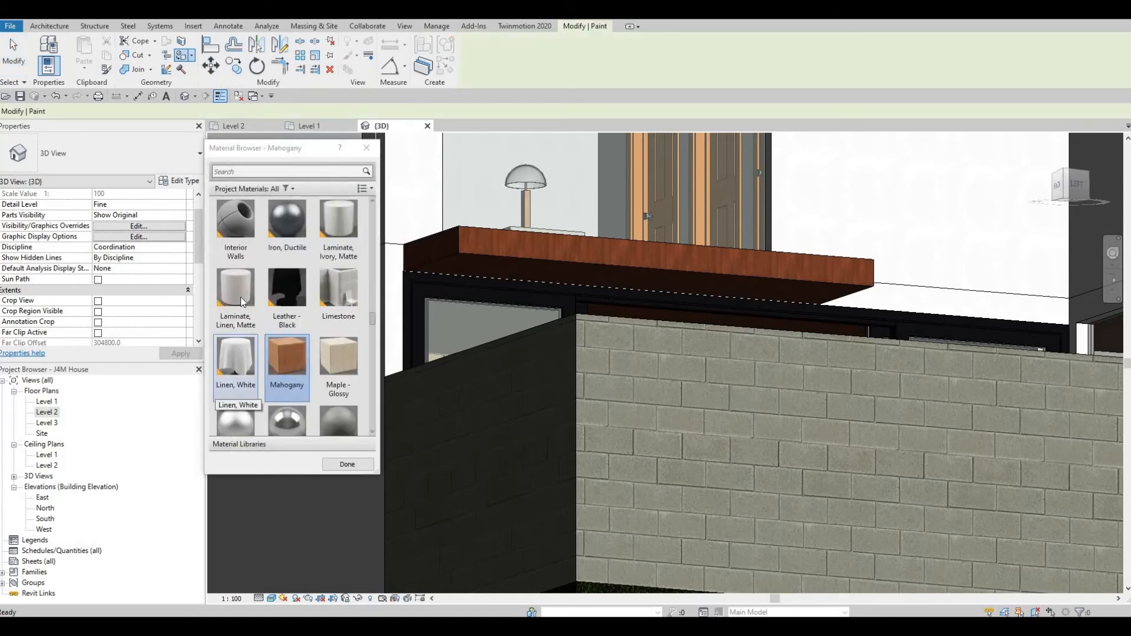
left_click(240, 297)
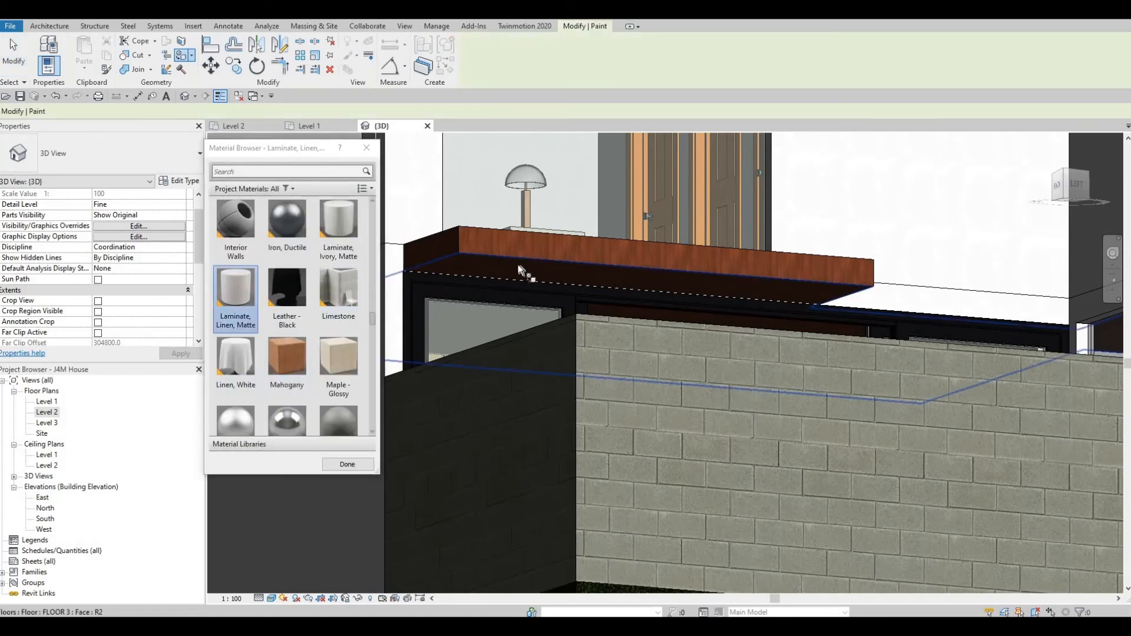
middle_click_drag(519, 271, 477, 276, "shift")
left_click(439, 276)
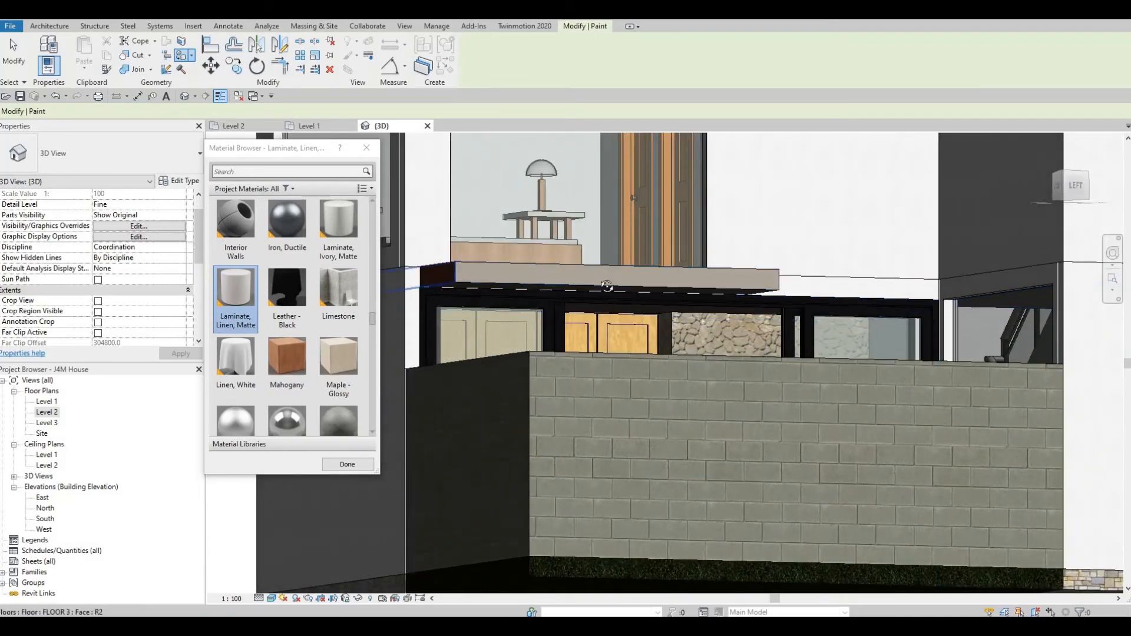
middle_click_drag(549, 323, 518, 340, "shift")
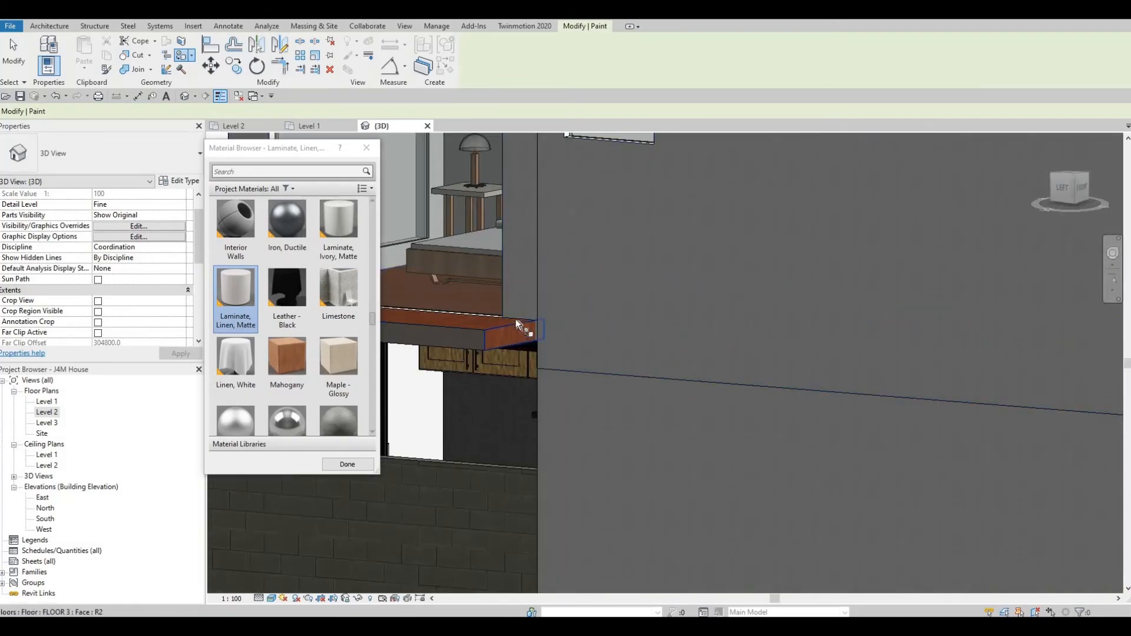
scroll(622, 323, "down", 5)
middle_click_drag(688, 373, 341, 291, "shift")
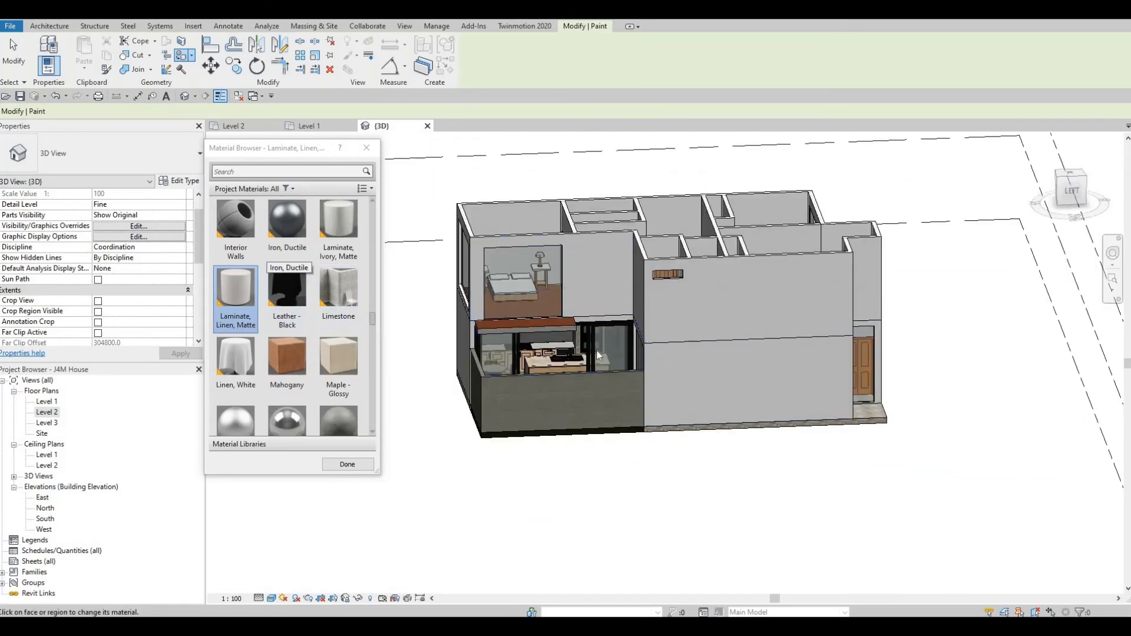
key("Escape")
key("Escape")
key("Escape")
Examine the mahogany floor through the Level 2 rooms, hallway and garage-top extension in 3D
mouse_move(588, 383)
middle_mouse_down("shift")
mouse_move(591, 424)
mouse_move(592, 386)
mouse_move(546, 459)
mouse_move(434, 323)
mouse_move(349, 300)
middle_mouse_up("shift")
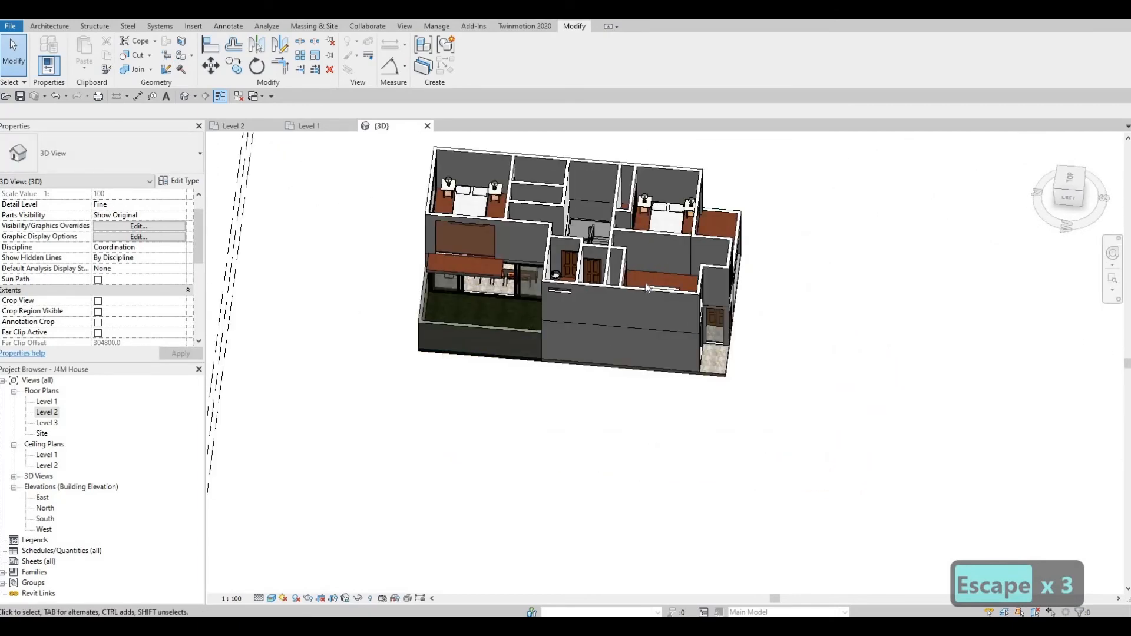
scroll(645, 283, "up", 6)
scroll(588, 390, "down", 5)
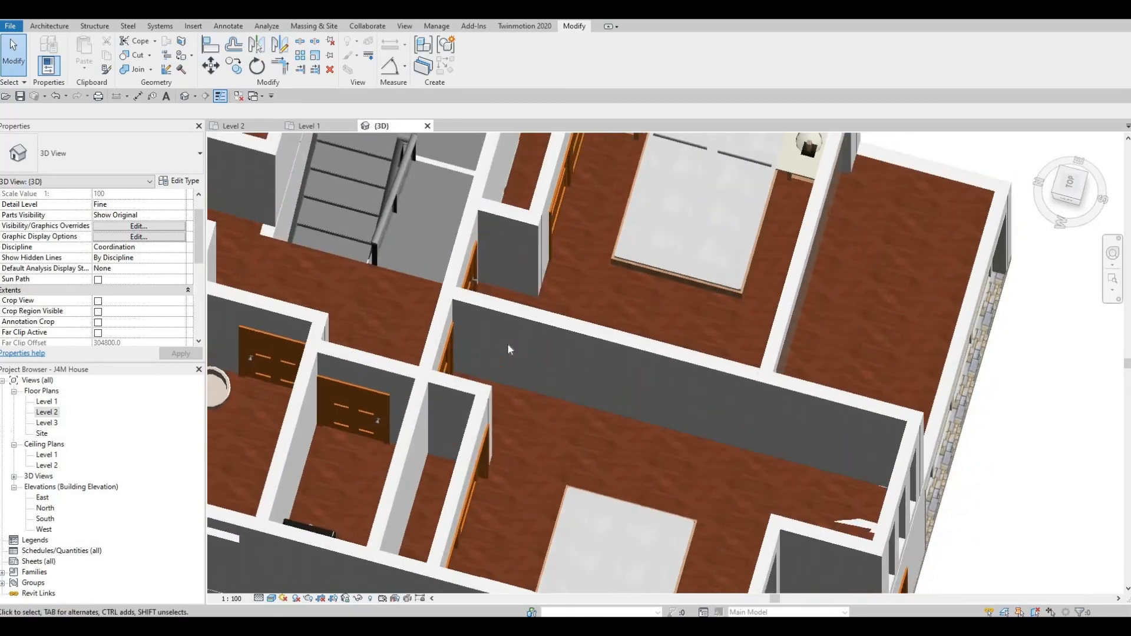
mouse_move(507, 343)
middle_mouse_down("shift")
mouse_move(628, 301)
mouse_move(638, 264)
mouse_move(618, 199)
mouse_move(532, 108)
mouse_move(505, 365)
middle_mouse_up("shift")
scroll(502, 341, "up", 2)
scroll(501, 342, "up", 6)
scroll(506, 365, "down", 8)
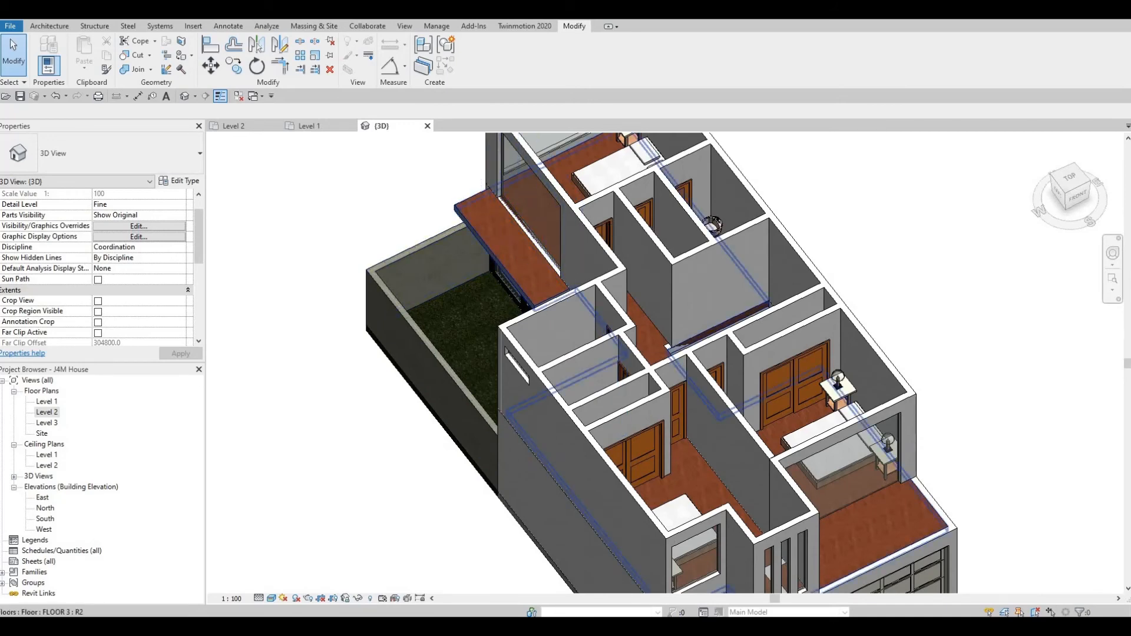
On the Level 2 plan, split the FLOOR 3 face along the rear bedroom wall's patio-side face to separate the balcony projection
double_click(47, 413)
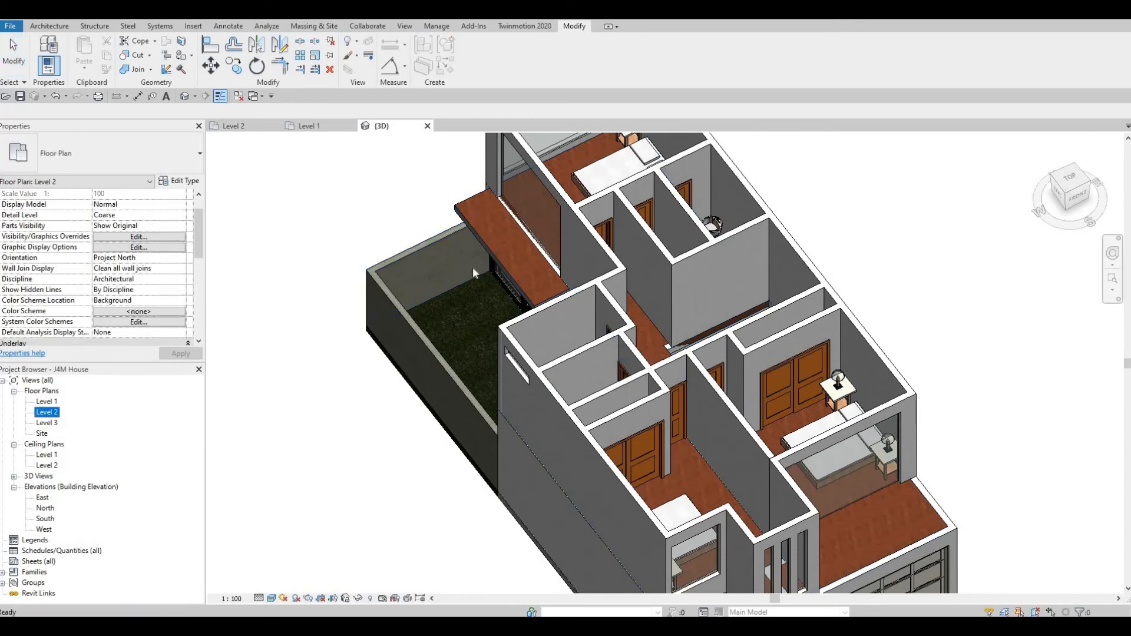
left_click(431, 231)
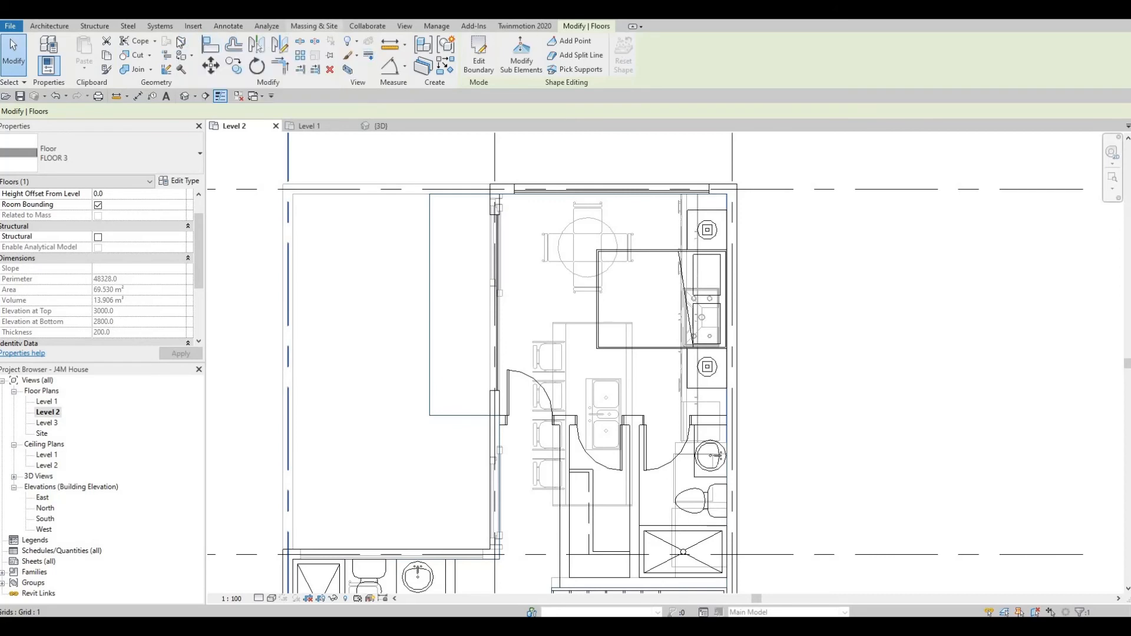
key("Escape")
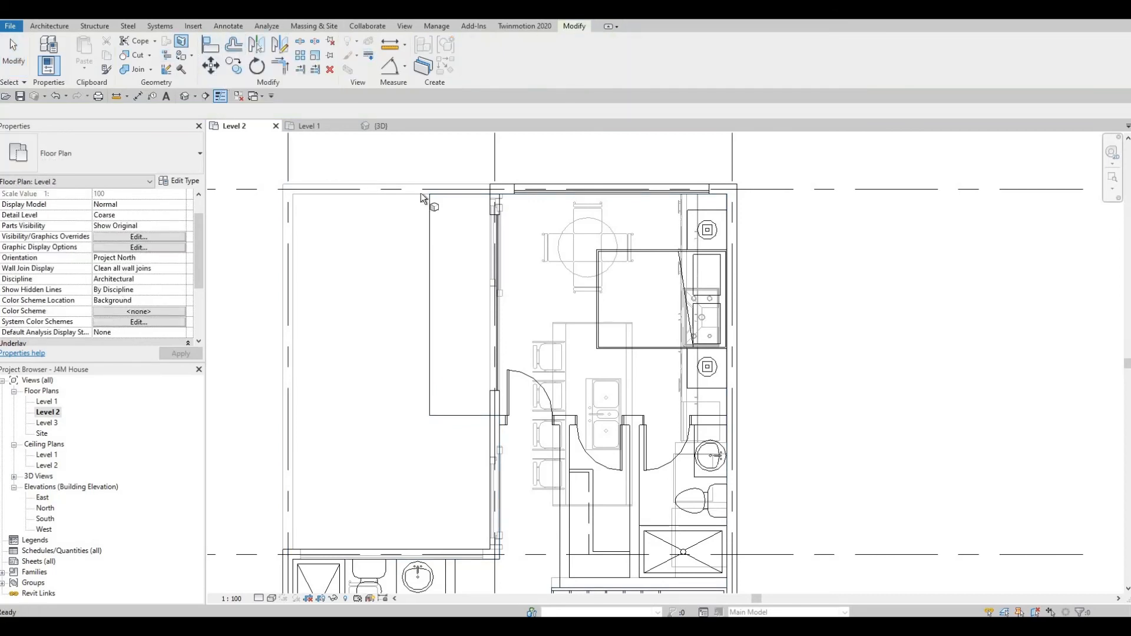
left_click(435, 224)
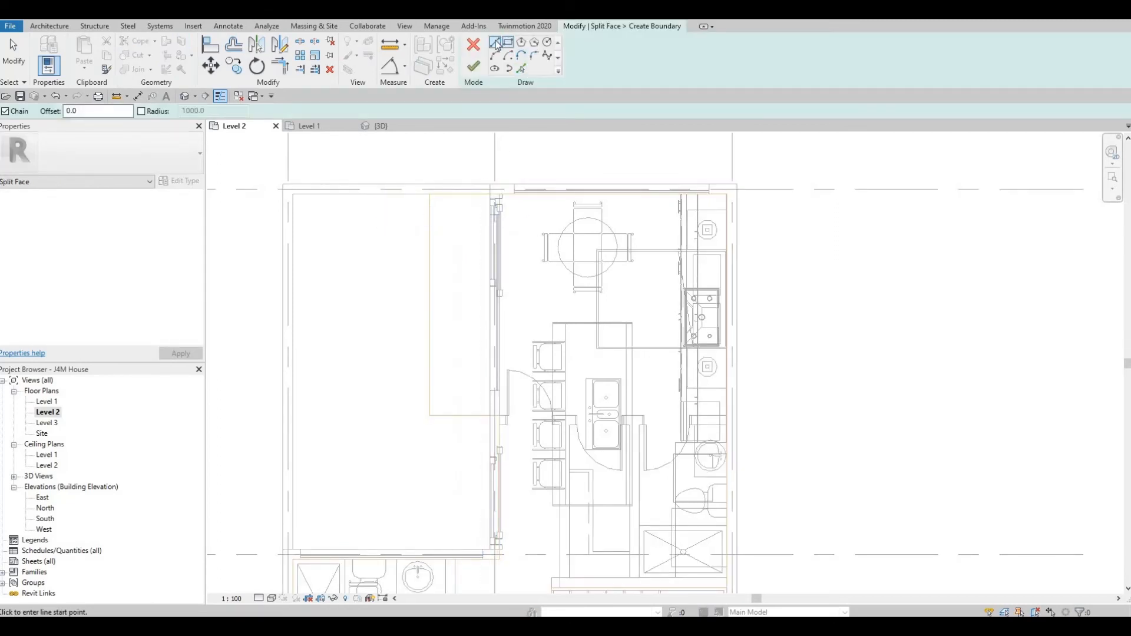
left_click(491, 195)
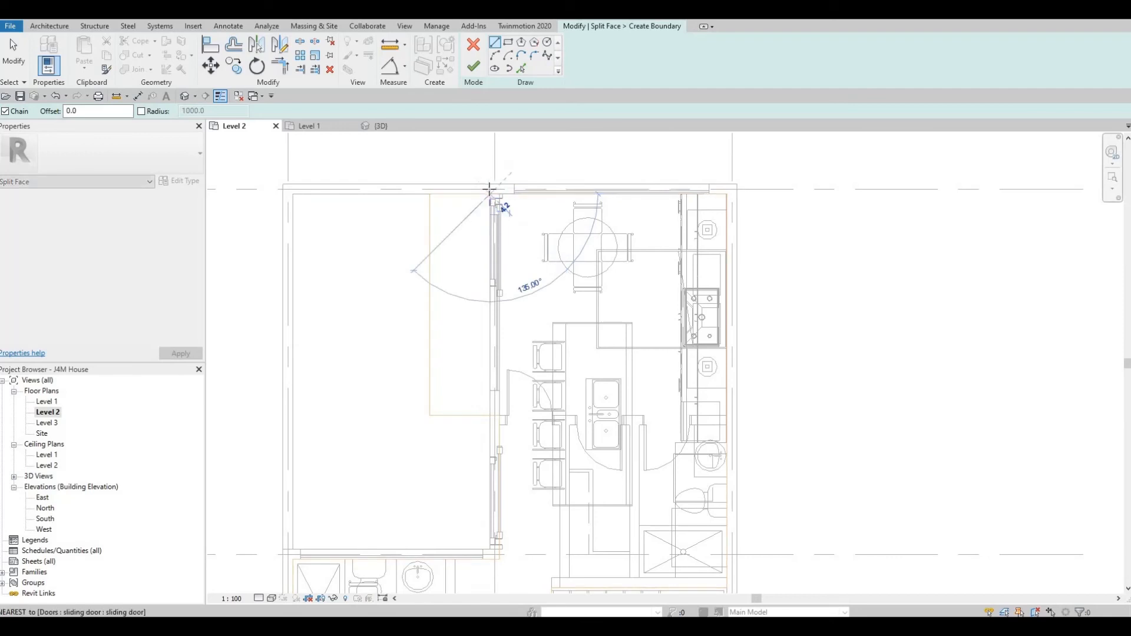
key("Escape")
scroll(486, 203, "up", 2)
scroll(484, 206, "up", 2)
left_click(486, 203)
mouse_move(471, 347)
middle_mouse_down()
mouse_move(487, 147)
mouse_move(476, 137)
middle_mouse_up()
scroll(487, 147, "down", 1)
left_click(491, 422)
key("Escape")
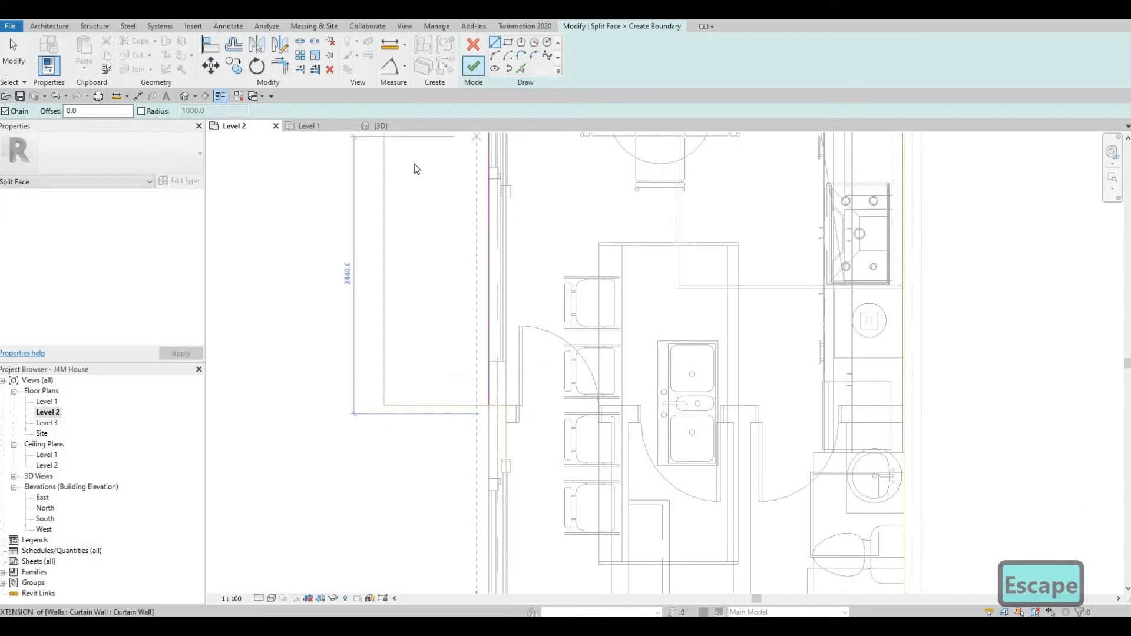
Start another face split on FLOOR 3 and draw a line about 1604 mm long along the left wall face of the garage-top extension
scroll(404, 161, "down", 5)
middle_click_drag(511, 411, 498, 275)
scroll(499, 276, "down", 1)
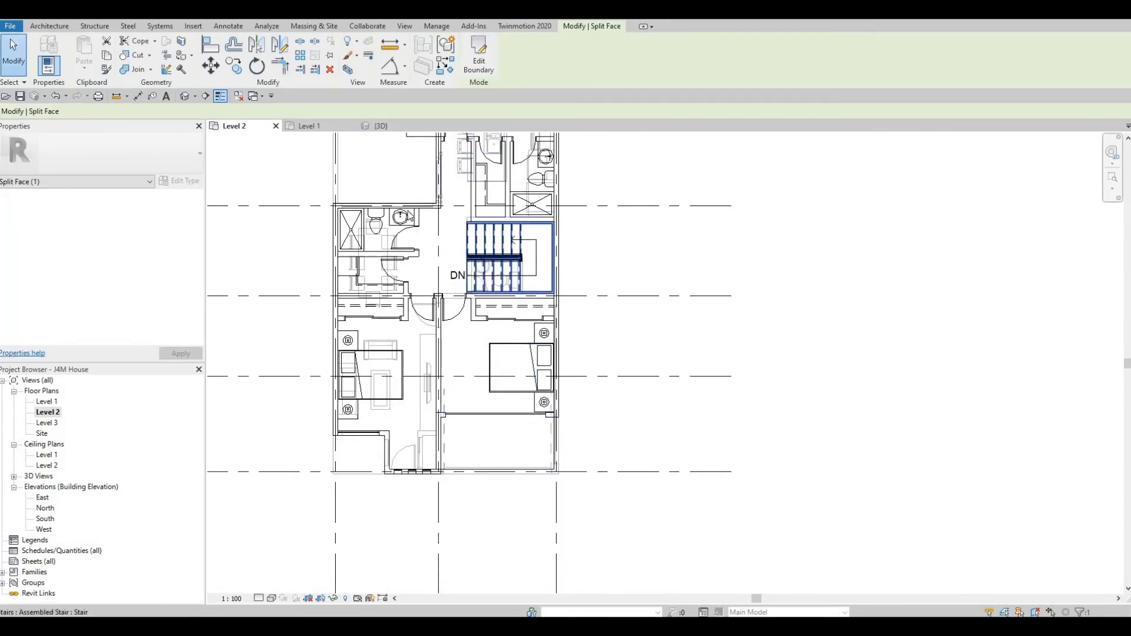
middle_click_drag(412, 137, 409, 191)
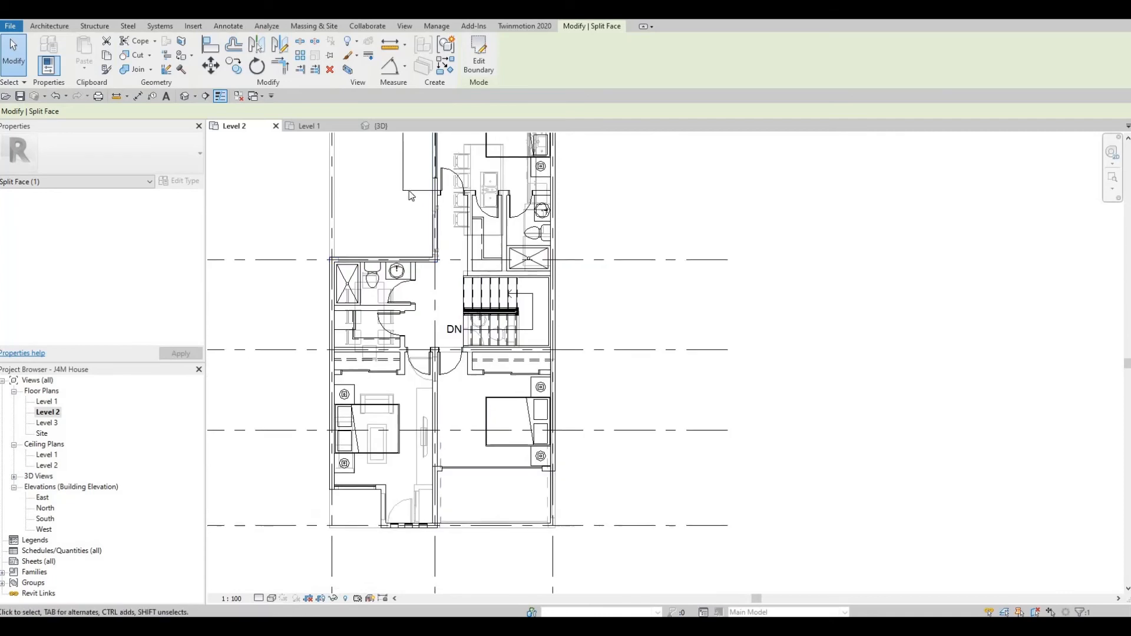
left_click(184, 45)
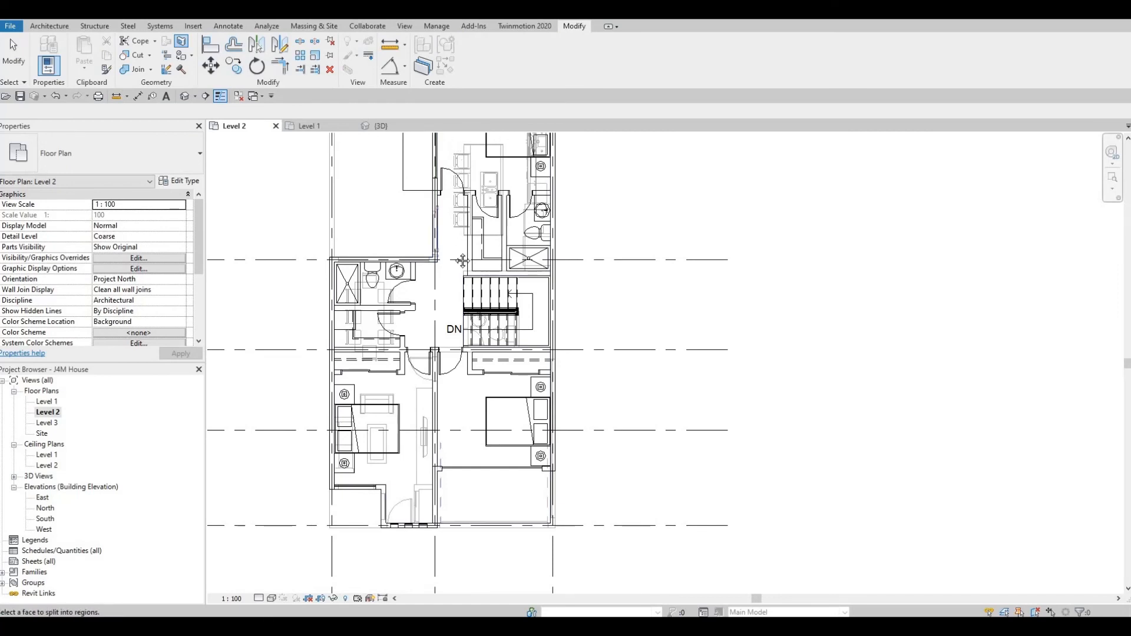
middle_click_drag(462, 158, 462, 261)
scroll(458, 209, "down", 1)
middle_click_drag(454, 192, 457, 252)
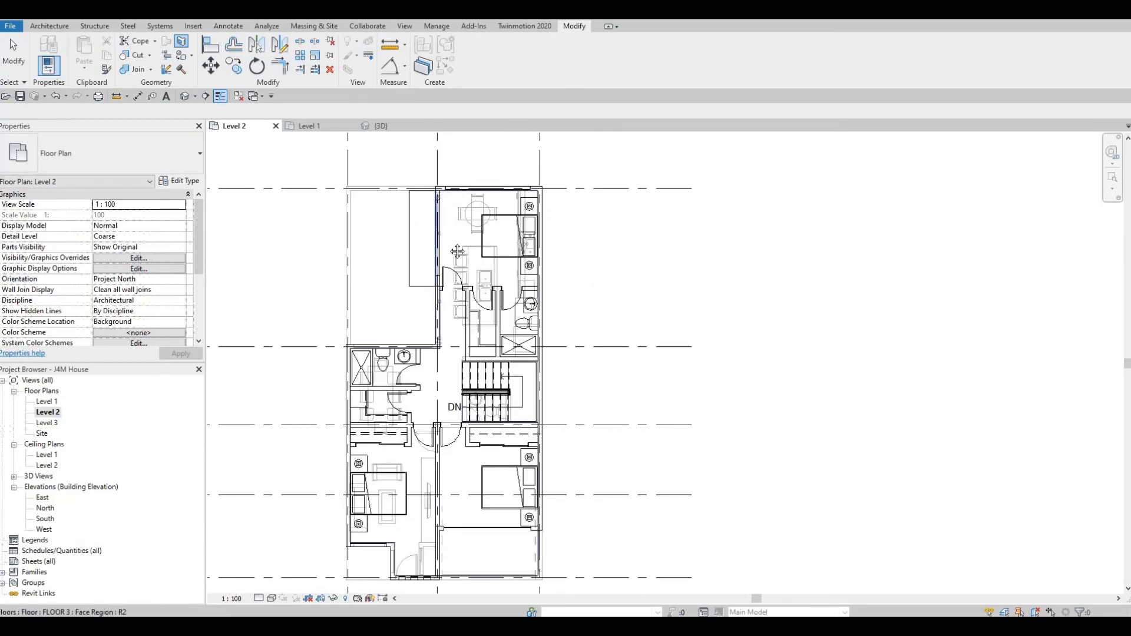
left_click(439, 285)
scroll(431, 303, "down", 1)
middle_click_drag(437, 301, 434, 193)
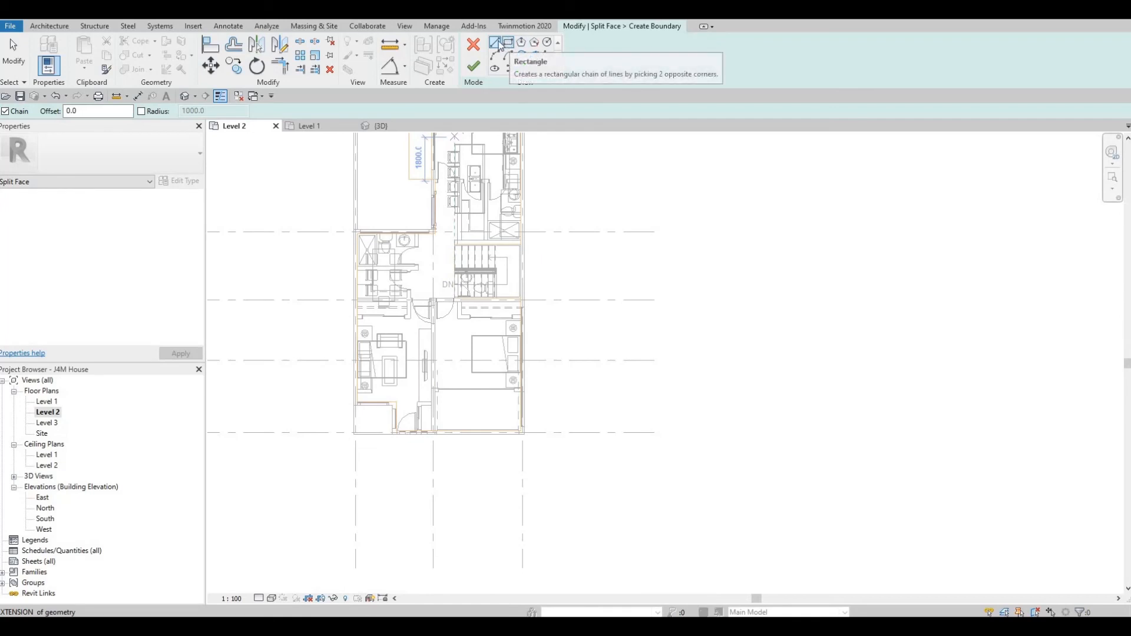
scroll(436, 411, "up", 6)
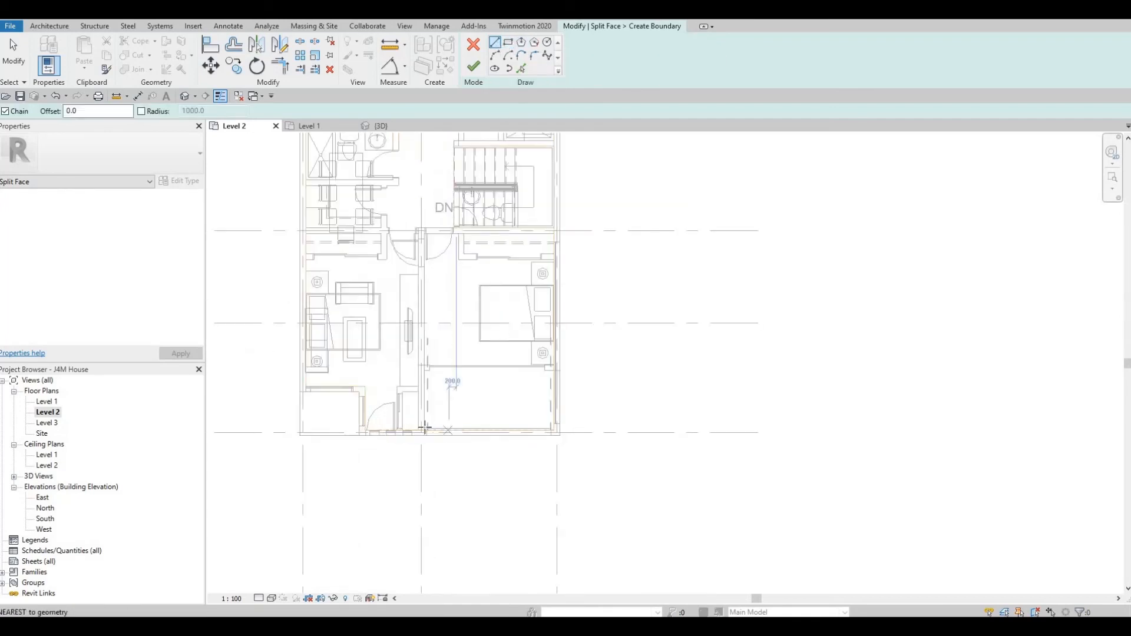
scroll(392, 461, "up", 2)
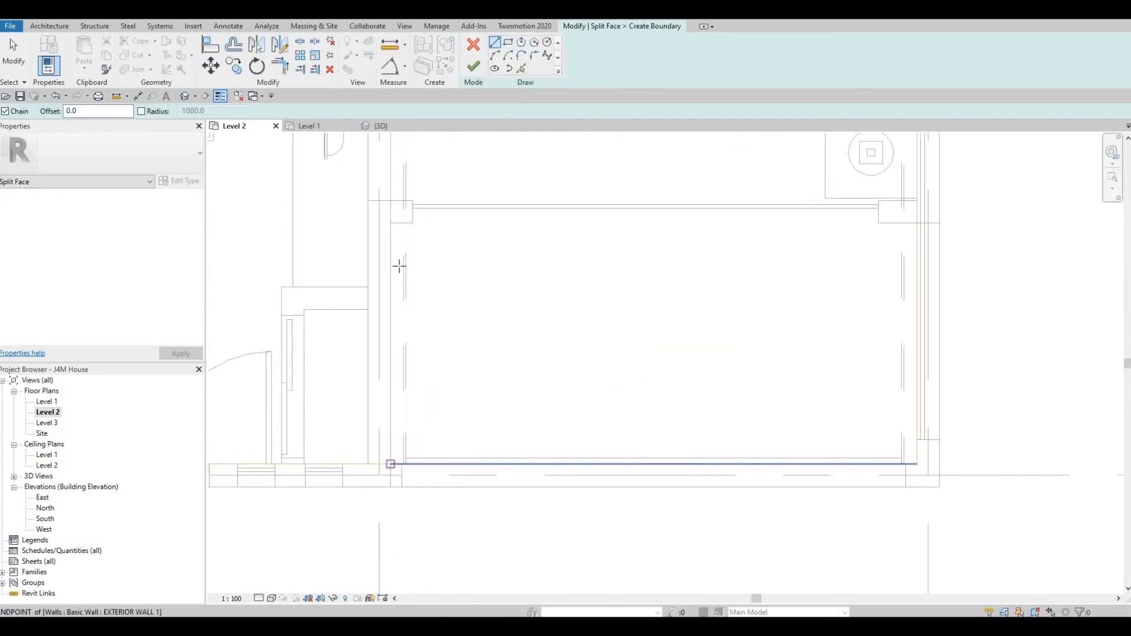
left_click(392, 464)
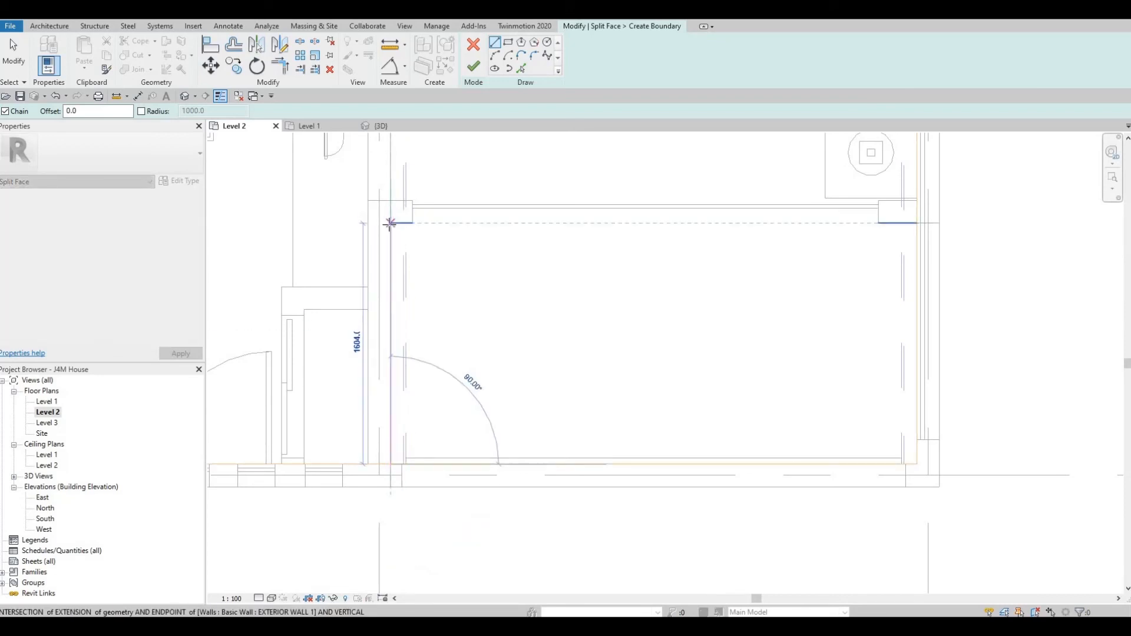
left_click(390, 223)
Continue the split boundary 3500 mm across the garage-top extension, along the outer face of the front bedroom's wall
middle_click_drag(635, 266, 529, 304)
scroll(529, 304, "down", 1)
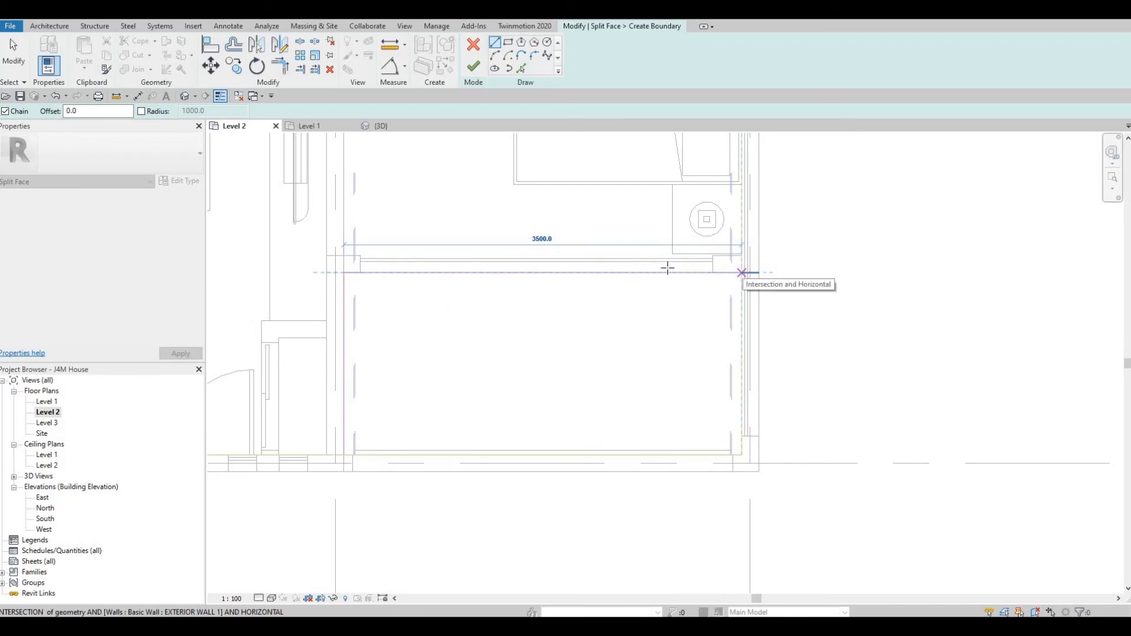
left_click(741, 271)
scroll(620, 296, "down", 2)
key("Escape")
key("Escape")
middle_click_drag(695, 288, 618, 288)
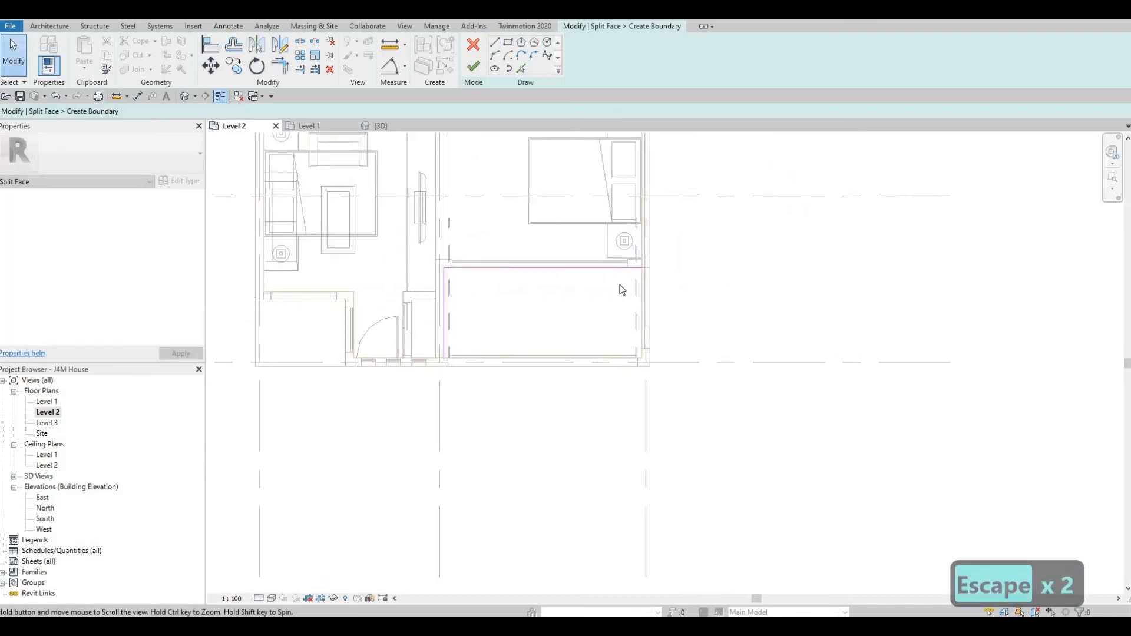
Finish the split boundary so the garage-top extension of FLOOR 3 becomes a face separate from the front bedroom floor
scroll(636, 271, "up", 3)
scroll(616, 264, "down", 3)
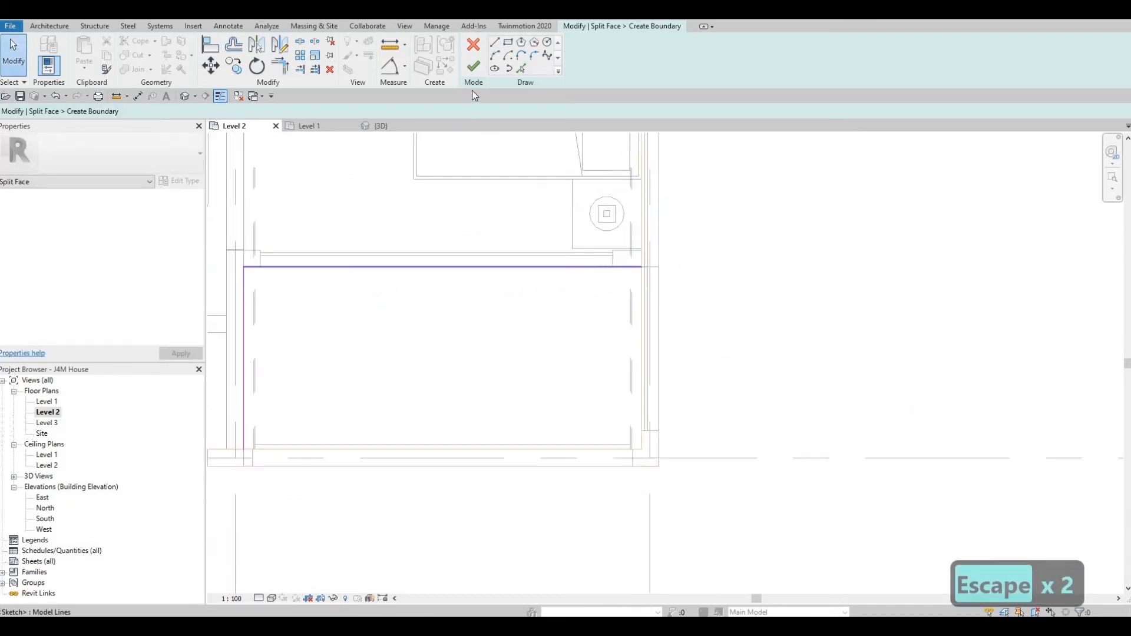
left_click(476, 69)
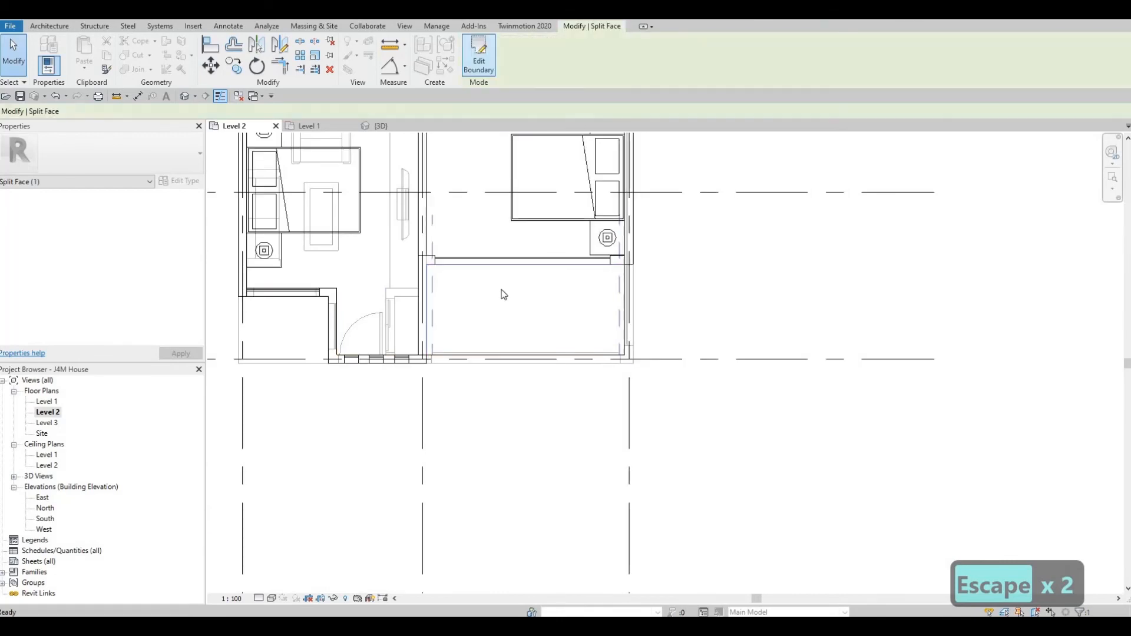
scroll(489, 288, "down", 2)
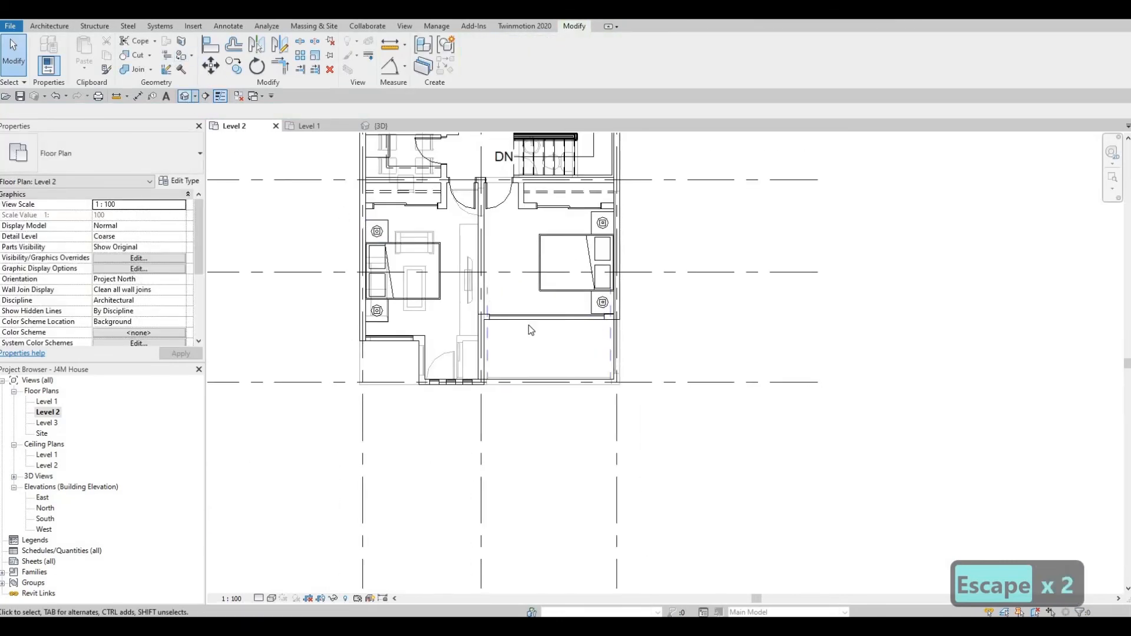
In the 3D view, paint the patio-side balcony and garage-top faces of FLOOR 3 with the Concrete, Precast material
left_click(184, 96)
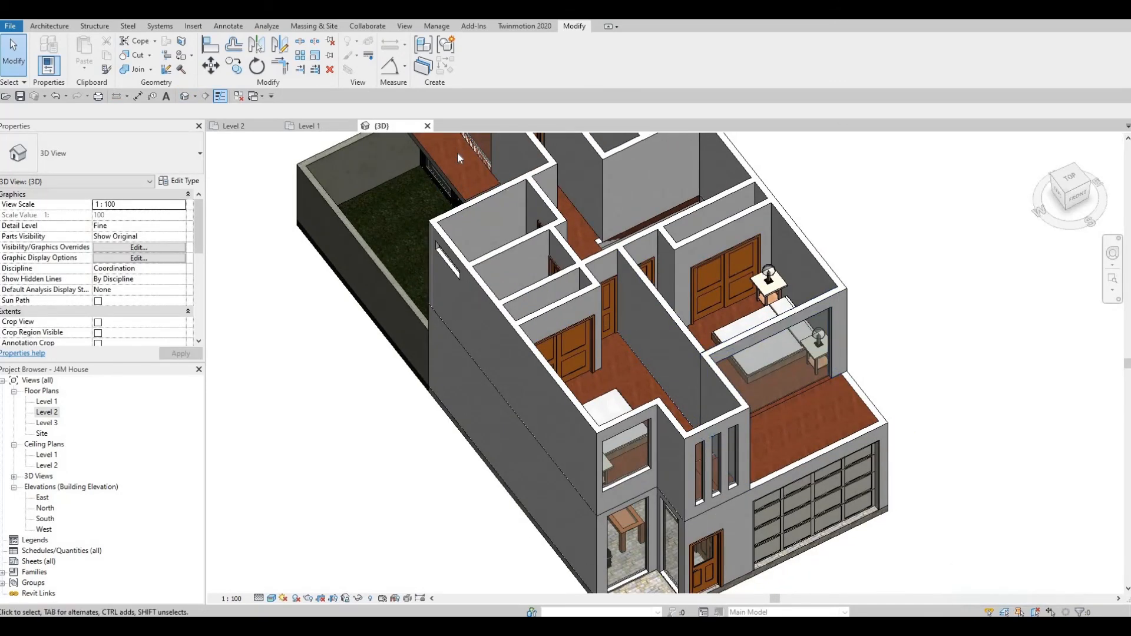
middle_click_drag(405, 263, 380, 337)
scroll(379, 337, "down", 1)
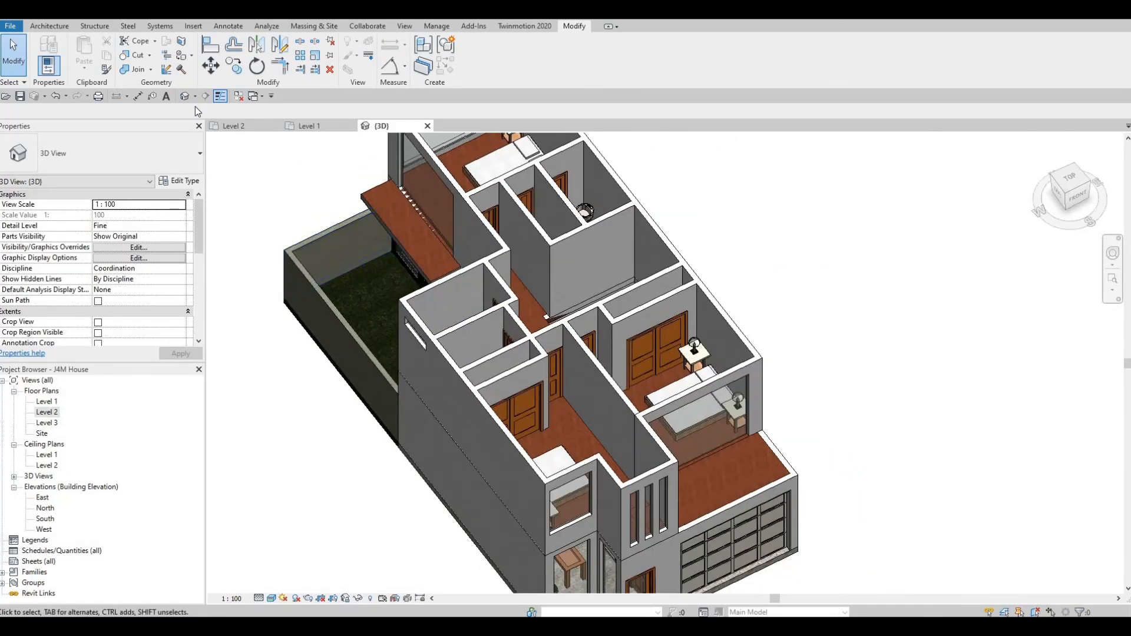
left_click(181, 65)
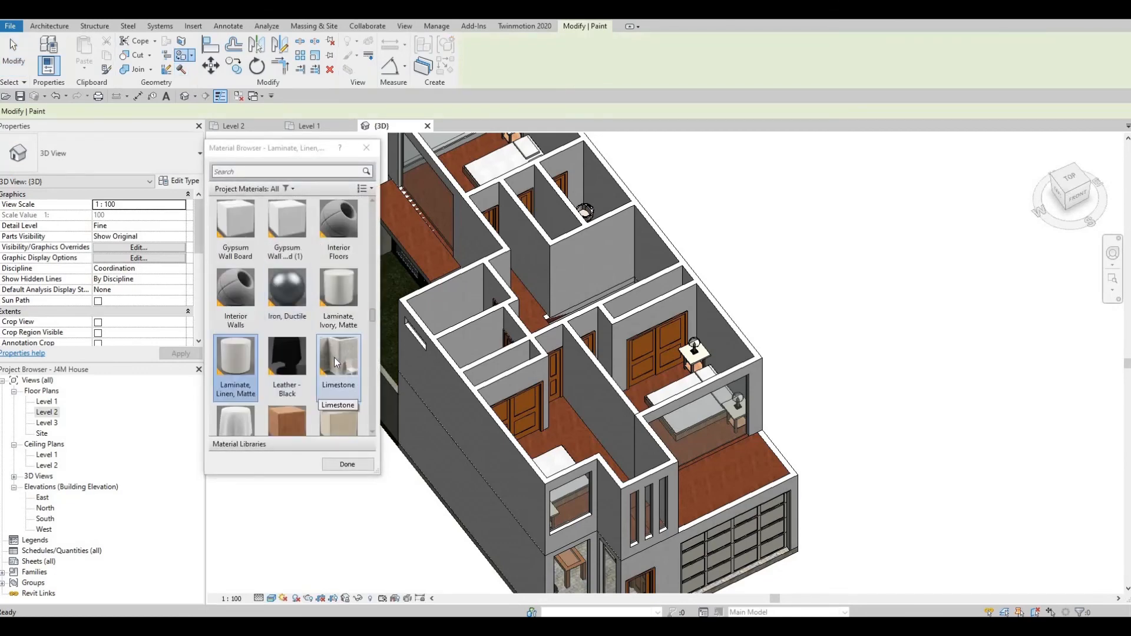
scroll(335, 362, "down", 3)
scroll(334, 362, "up", 3)
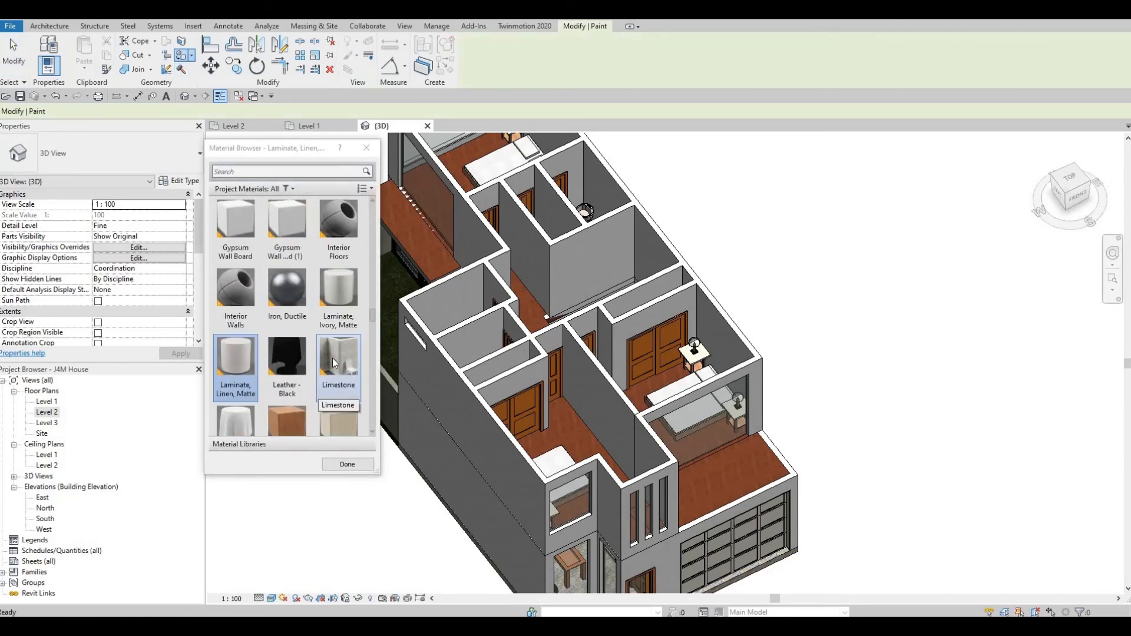
scroll(333, 362, "up", 5)
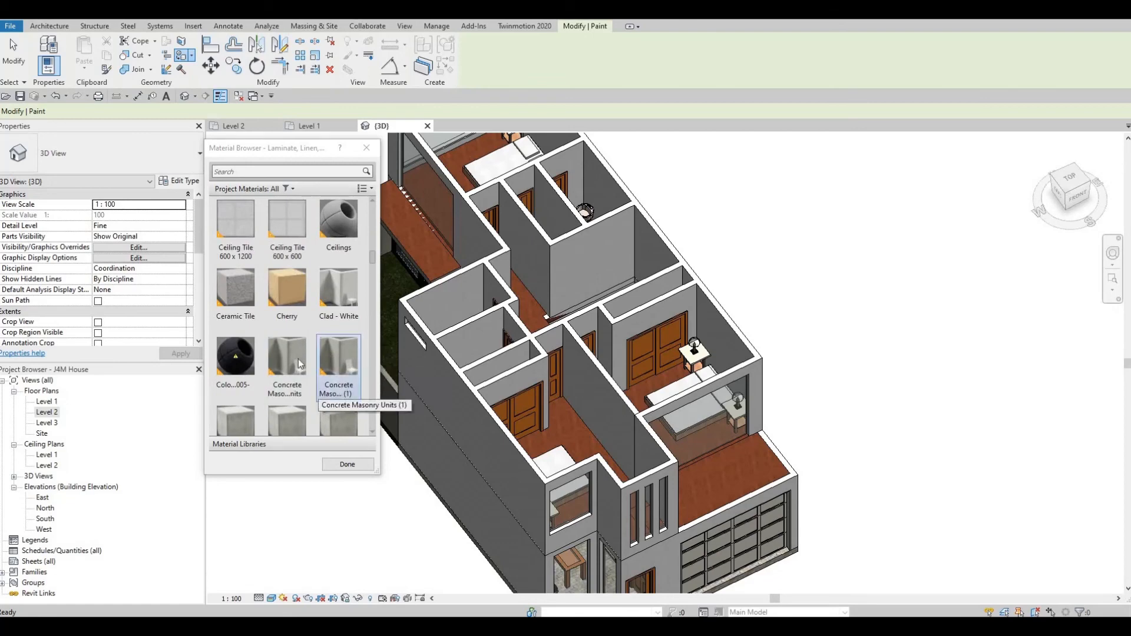
scroll(321, 359, "down", 3)
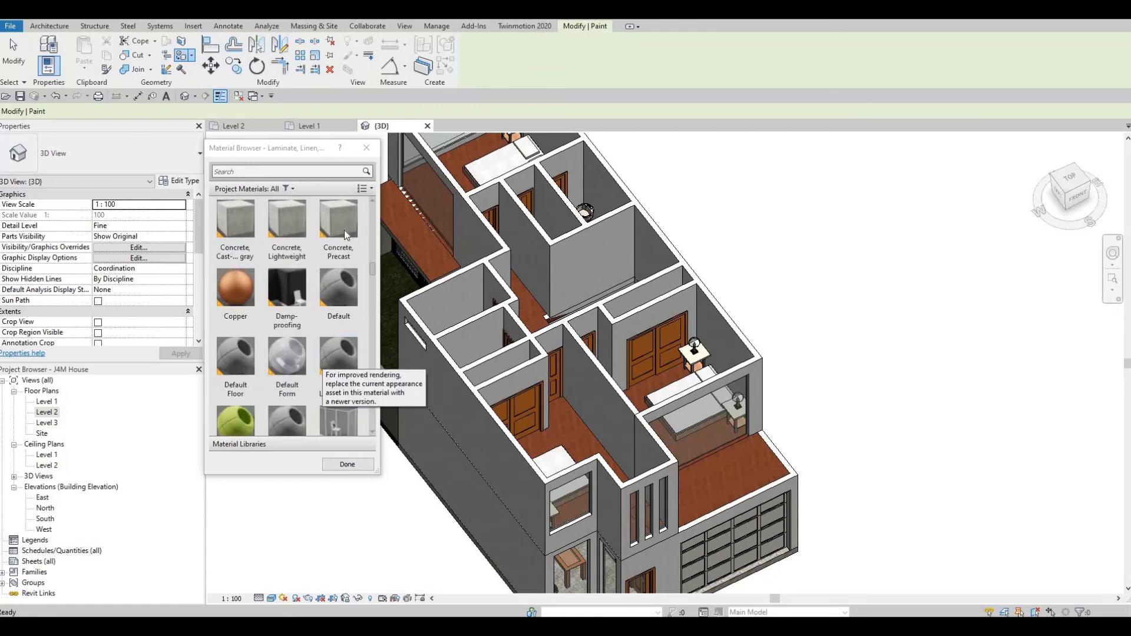
left_click(344, 218)
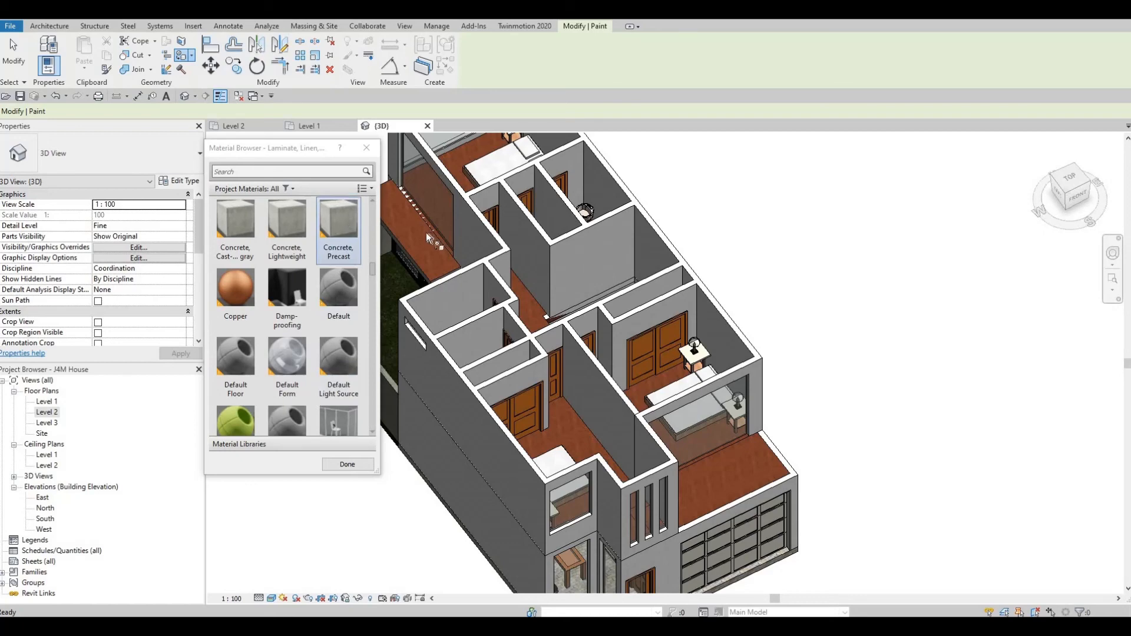
left_click(423, 232)
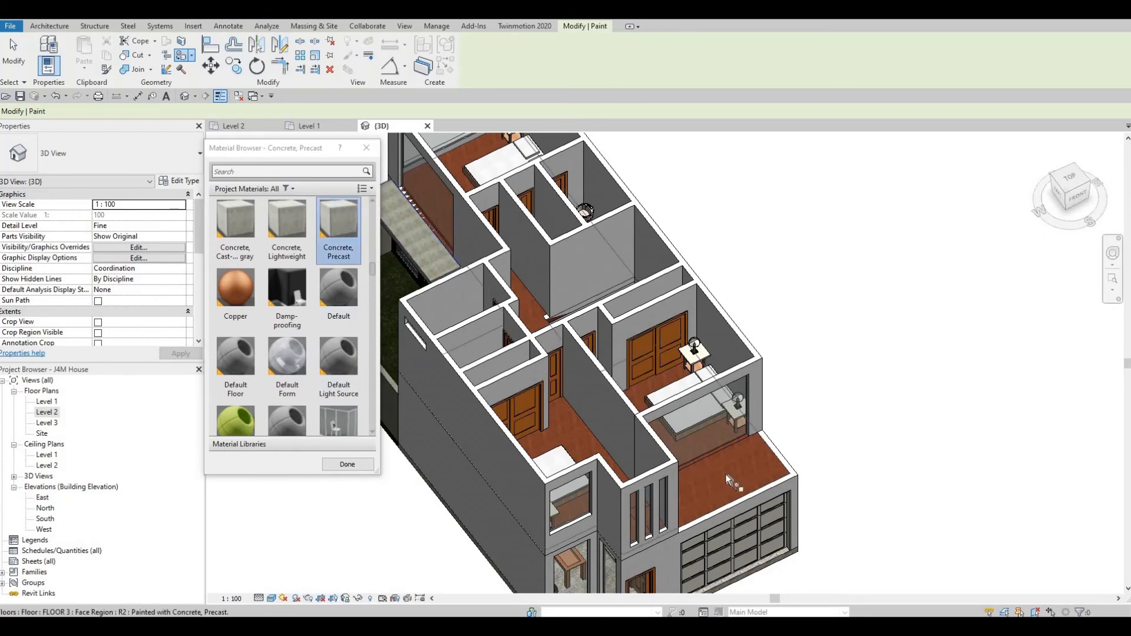
left_click(692, 473)
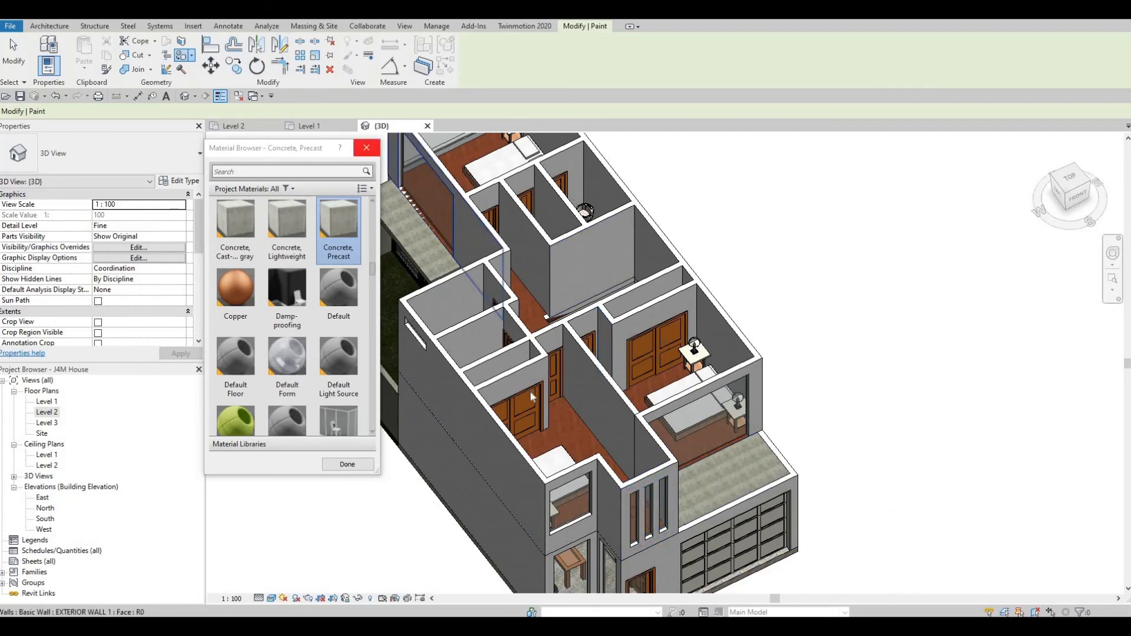
key("Escape")
mouse_move(582, 446)
middle_mouse_down("shift")
mouse_move(637, 359)
mouse_move(613, 379)
mouse_move(680, 369)
mouse_move(666, 390)
mouse_move(676, 460)
mouse_move(562, 501)
mouse_move(528, 475)
mouse_move(539, 469)
middle_mouse_up("shift")
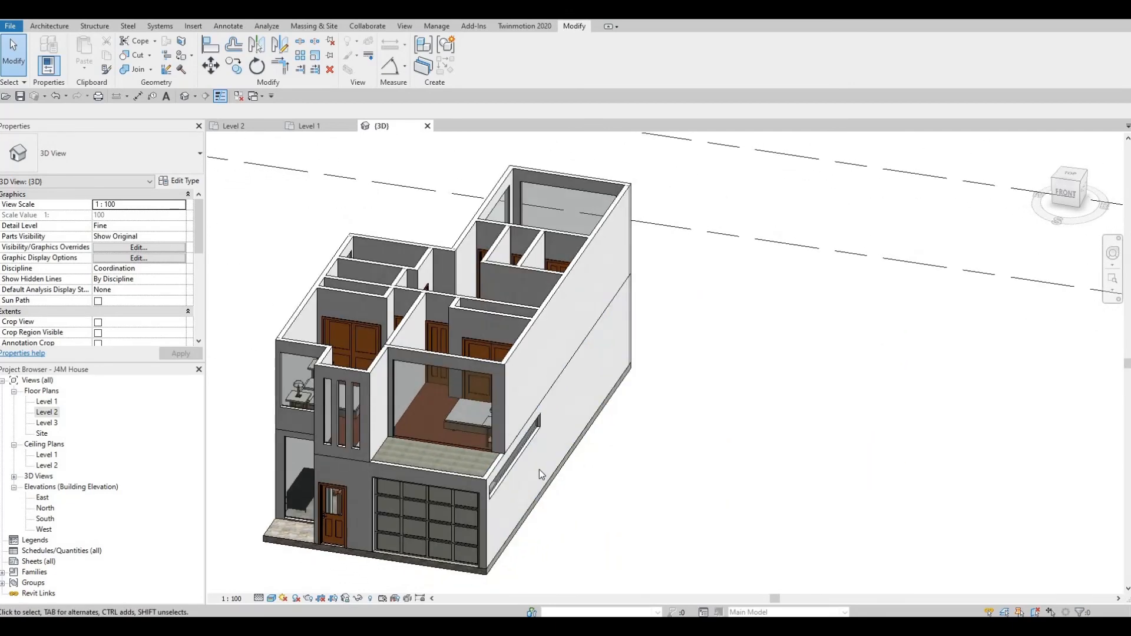
key("F1")
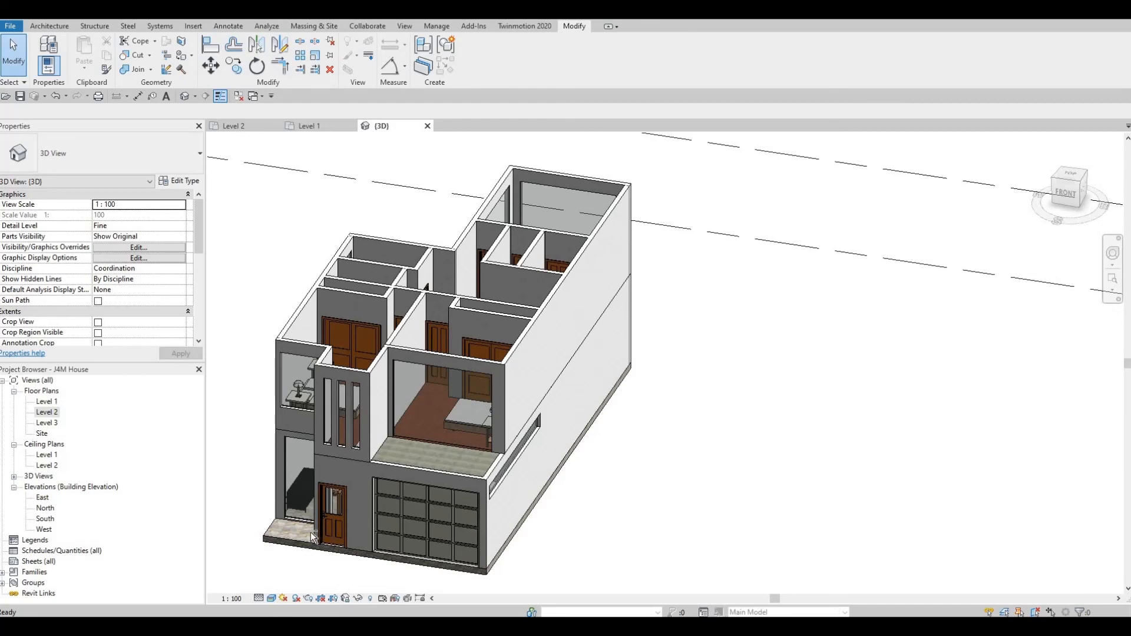
middle_click_drag(443, 559, 487, 553, "shift")
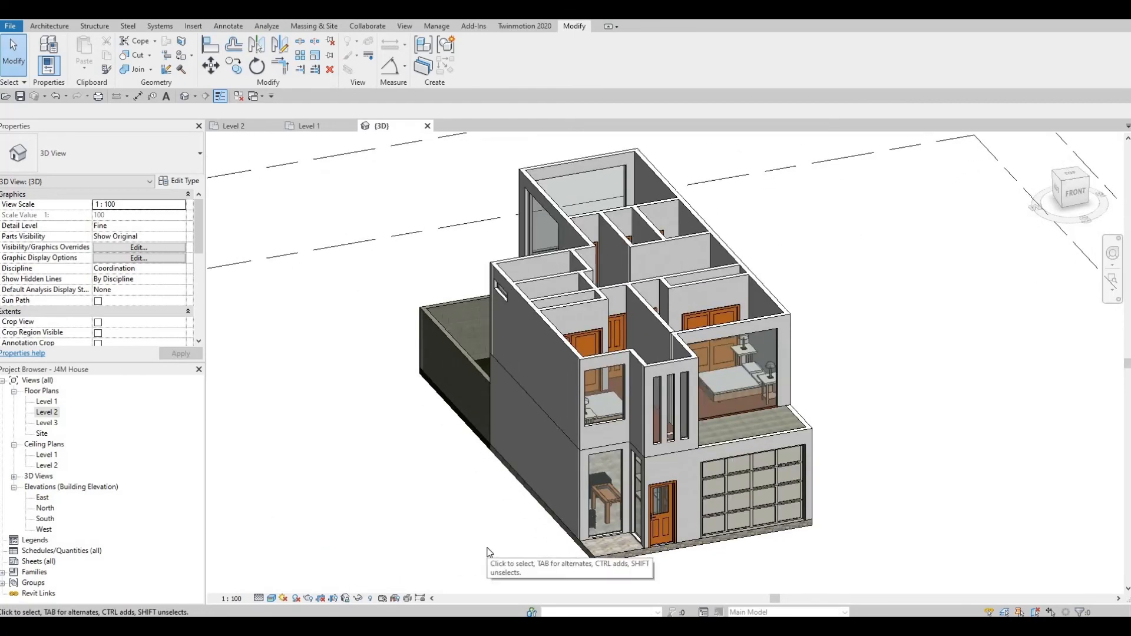